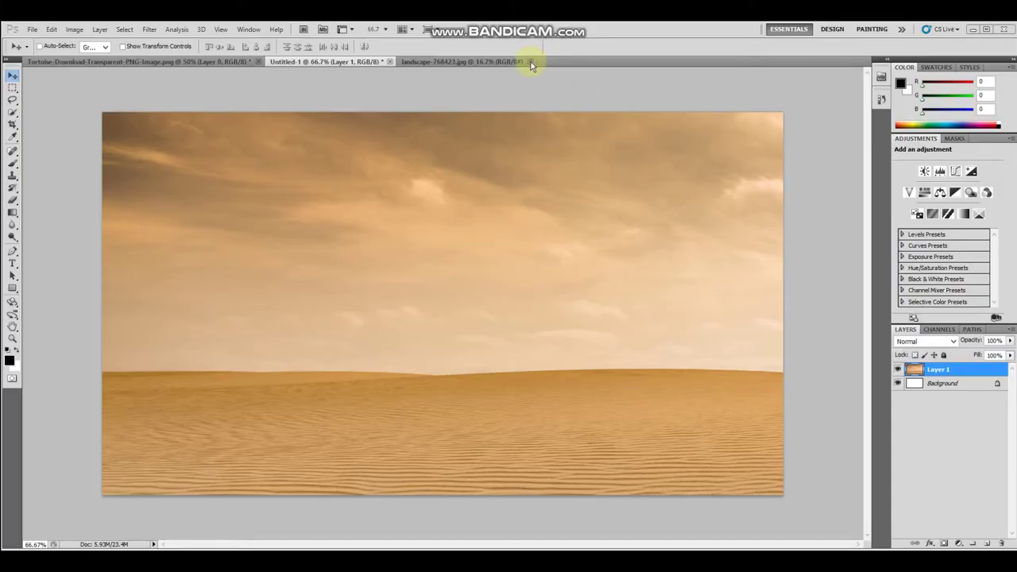
# Close landscape-768423.jpg and bring the tortoise PNG document forward
pyautogui.click(532, 62)
pyautogui.moveTo(221, 61); pyautogui.dragTo(329, 58)
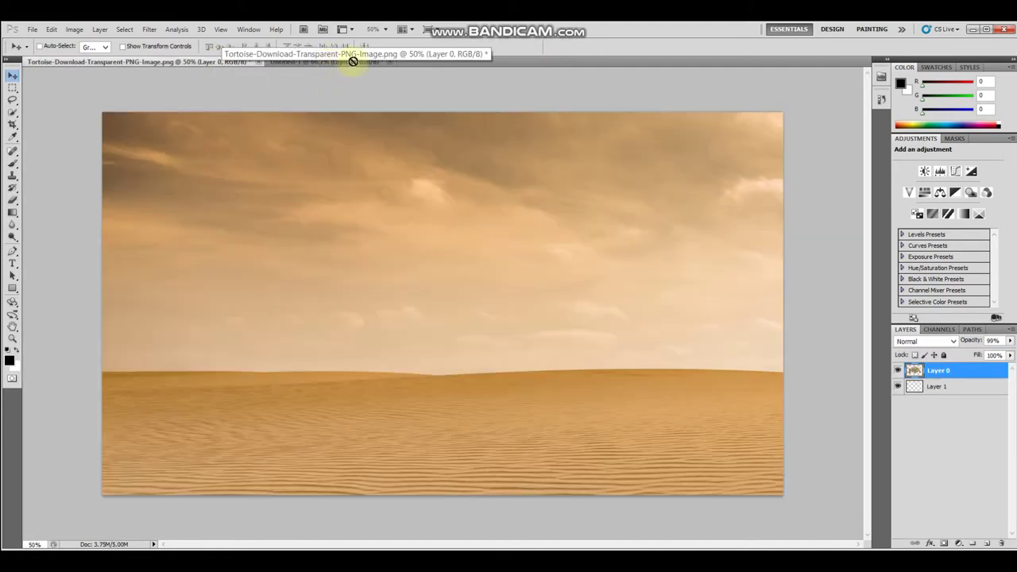
# Drag the tortoise into Untitled-1, scale it to about 80%, and stand it on the sand
pyautogui.moveTo(331, 63)
pyautogui.mouseDown()
pyautogui.moveTo(436, 323)
pyautogui.moveTo(458, 318)
pyautogui.mouseUp()
pyautogui.hotkey('ctrl', 't')
pyautogui.moveTo(189, 206); pyautogui.dragTo(282, 264)
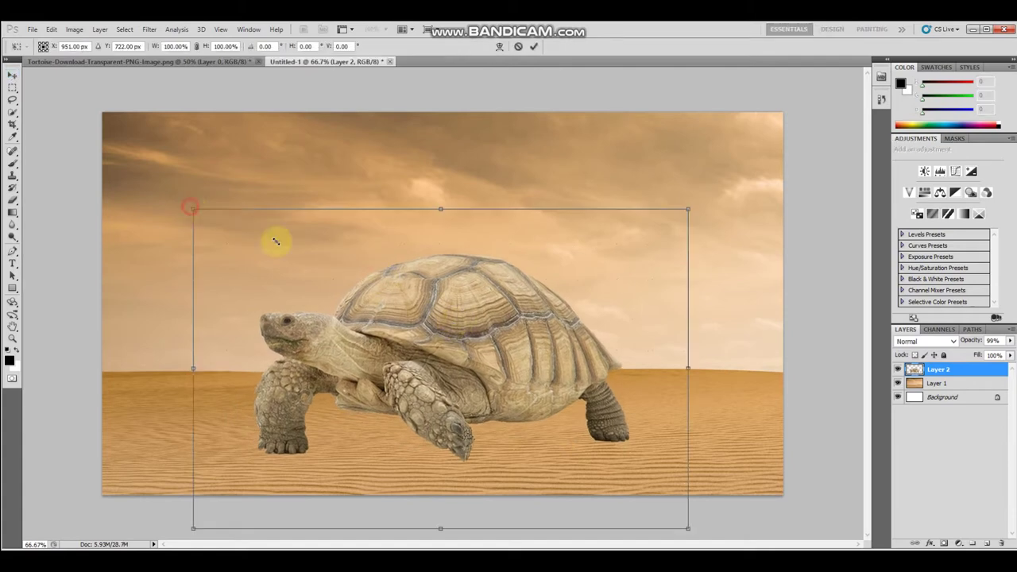
pyautogui.moveTo(282, 264); pyautogui.dragTo(295, 270)
pyautogui.moveTo(511, 370); pyautogui.dragTo(456, 359)
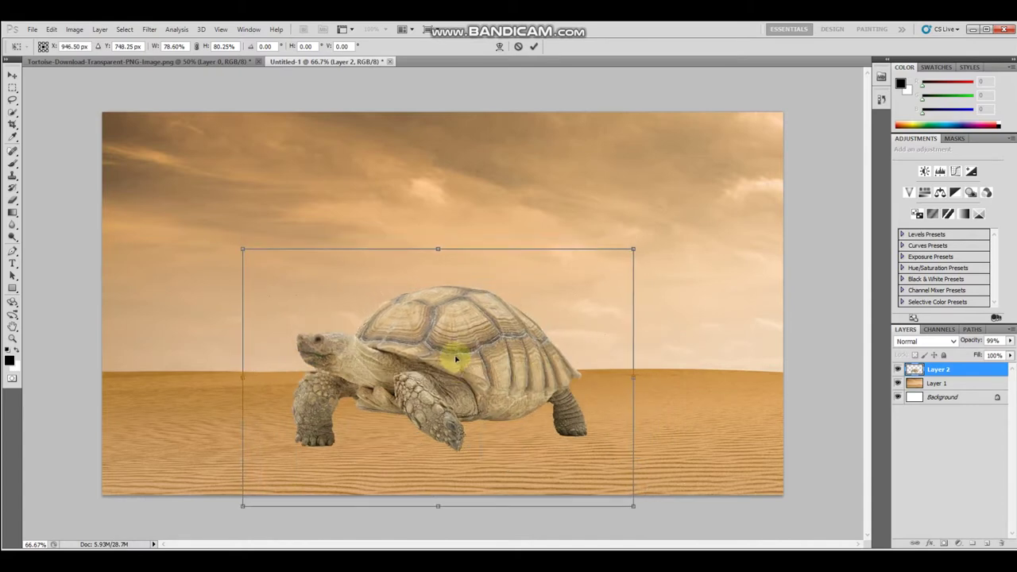
pyautogui.press('Return')
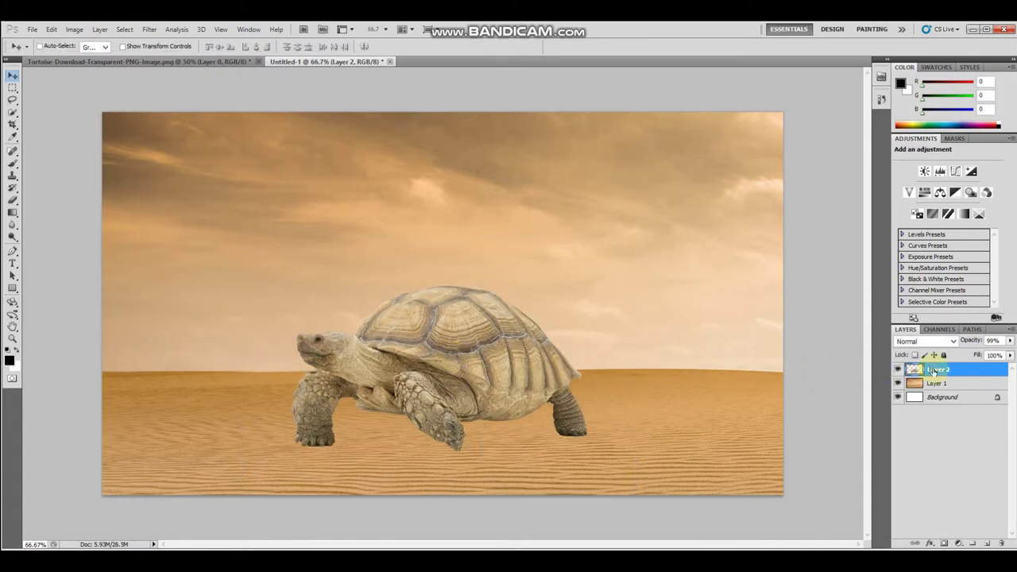
# Duplicate the tortoise layer and add a black Solid Color fill layer
pyautogui.hotkey('ctrl', 'j')
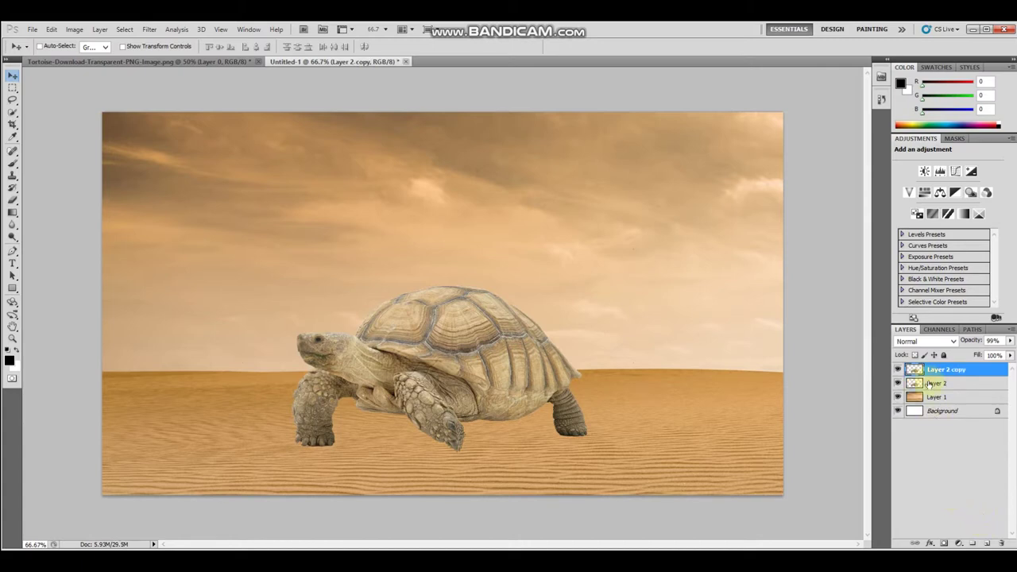
pyautogui.click(960, 543)
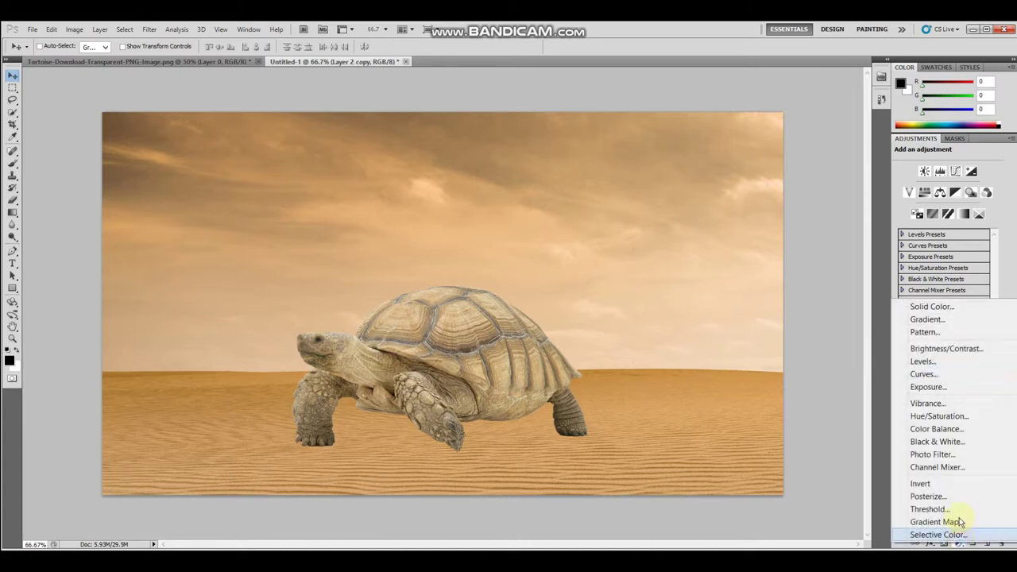
pyautogui.click(958, 314)
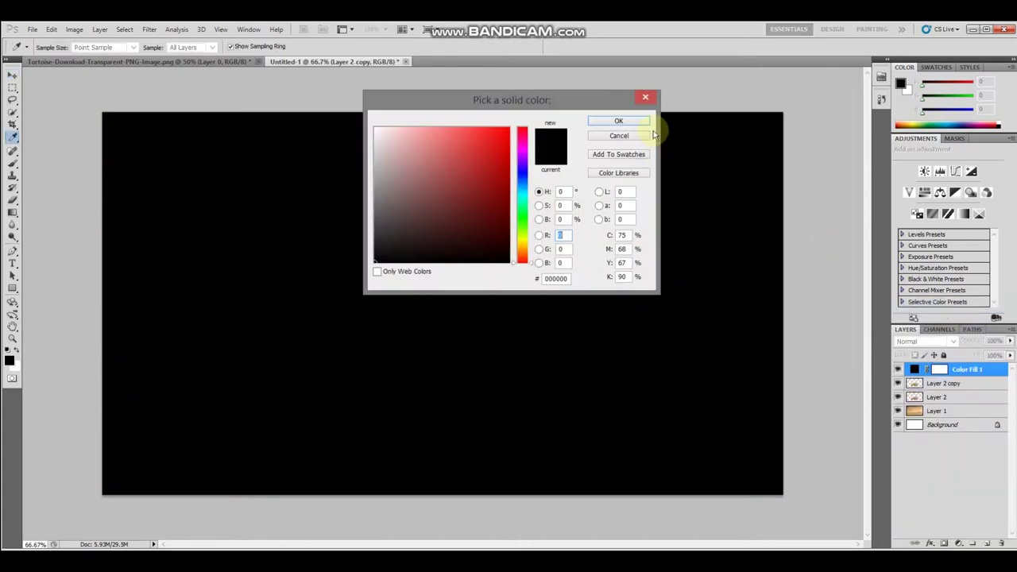
pyautogui.press('Return')
# Clip the black fill to the tortoise copy and merge them into one silhouette layer
pyautogui.rightClick(961, 372)
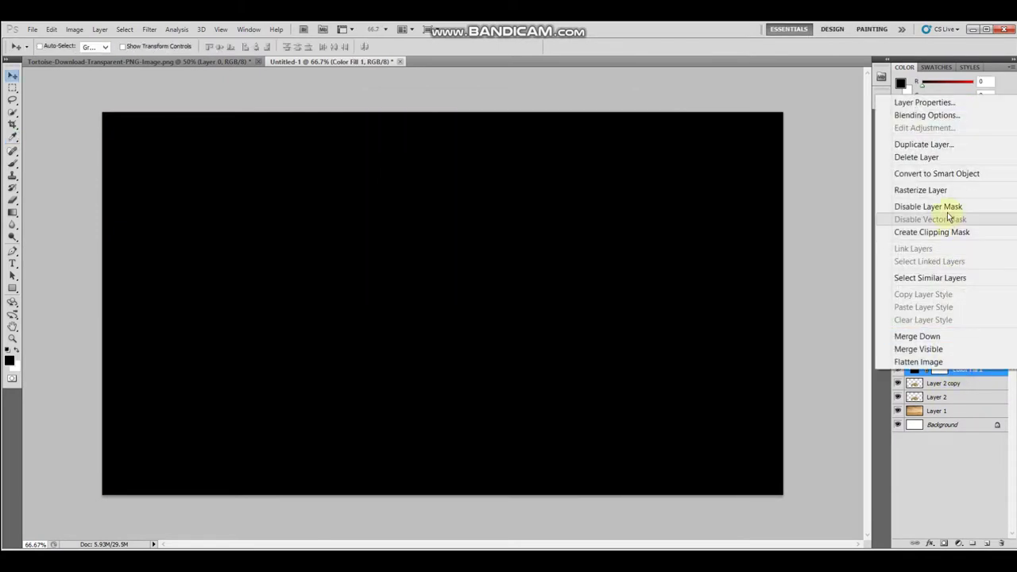
pyautogui.click(954, 232)
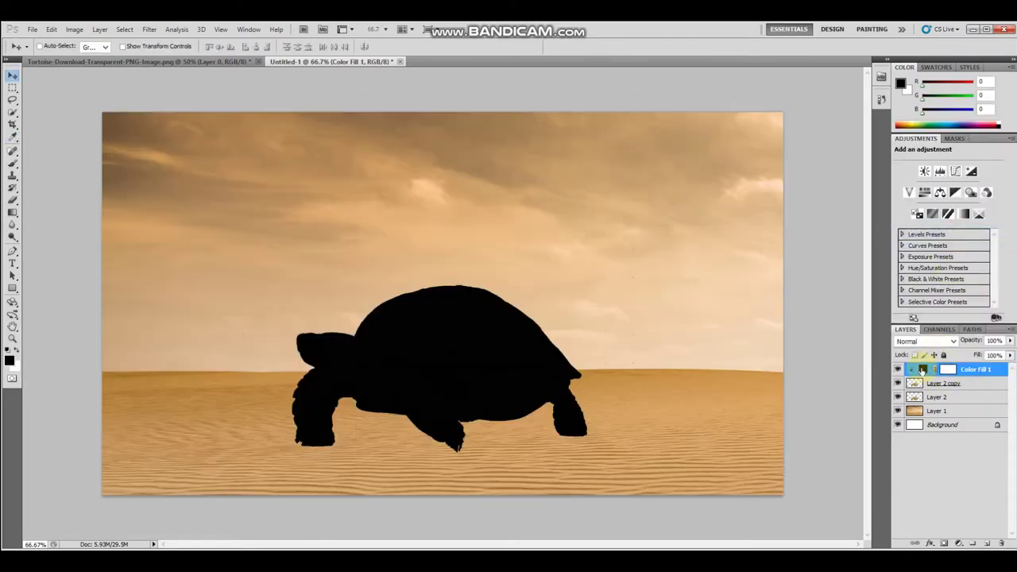
pyautogui.keyDown('ctrl'); pyautogui.click(982, 385); pyautogui.keyUp('ctrl')
pyautogui.rightClick(982, 384)
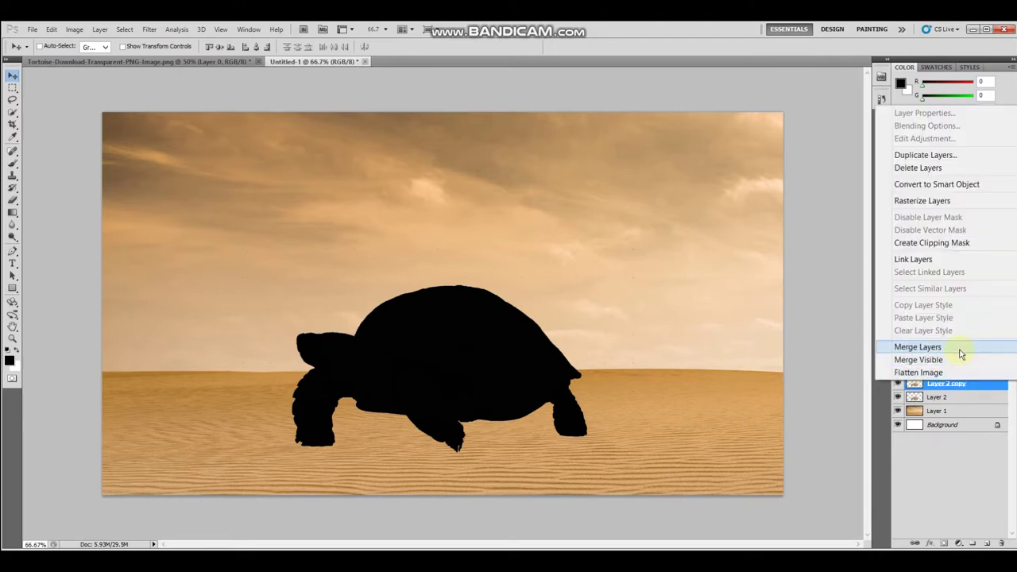
pyautogui.click(958, 340)
pyautogui.hotkey('ctrl', 't')
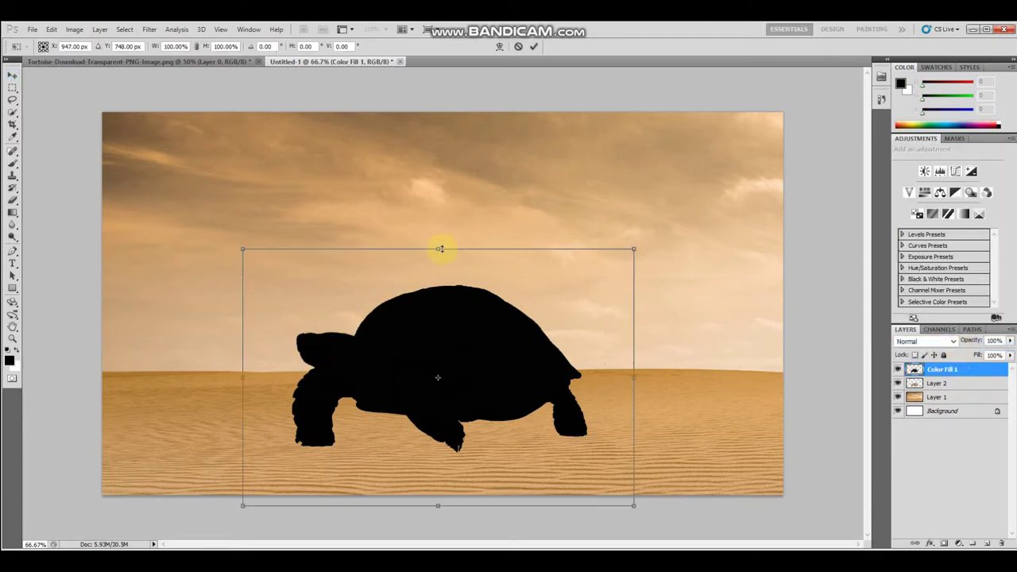
# Flip, squash and rotate the silhouette into a flat shape beneath the tortoise's feet
pyautogui.moveTo(448, 331); pyautogui.dragTo(452, 548)
pyautogui.moveTo(459, 510); pyautogui.dragTo(457, 442)
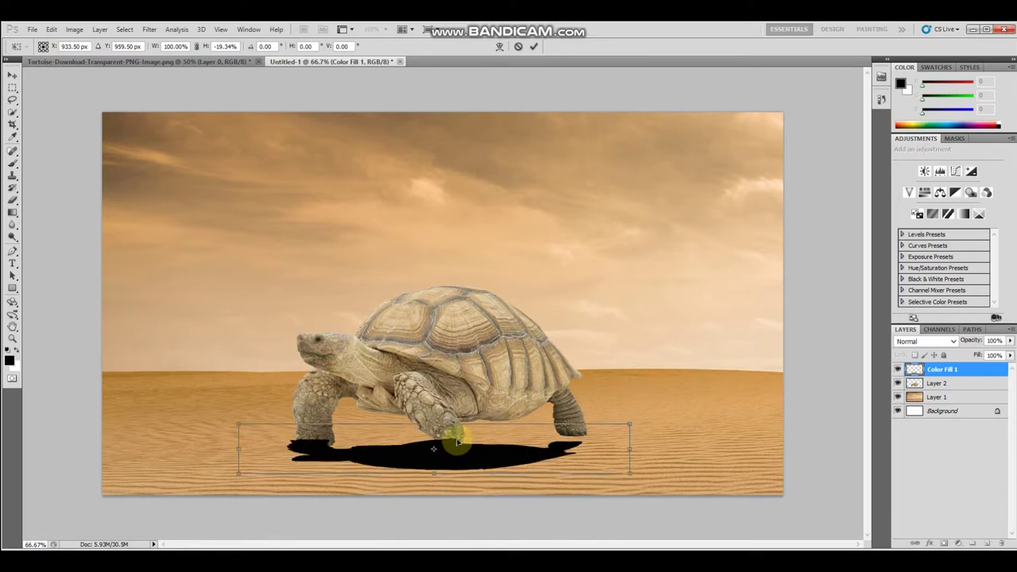
pyautogui.moveTo(458, 442); pyautogui.dragTo(467, 440)
pyautogui.moveTo(674, 500); pyautogui.dragTo(517, 460)
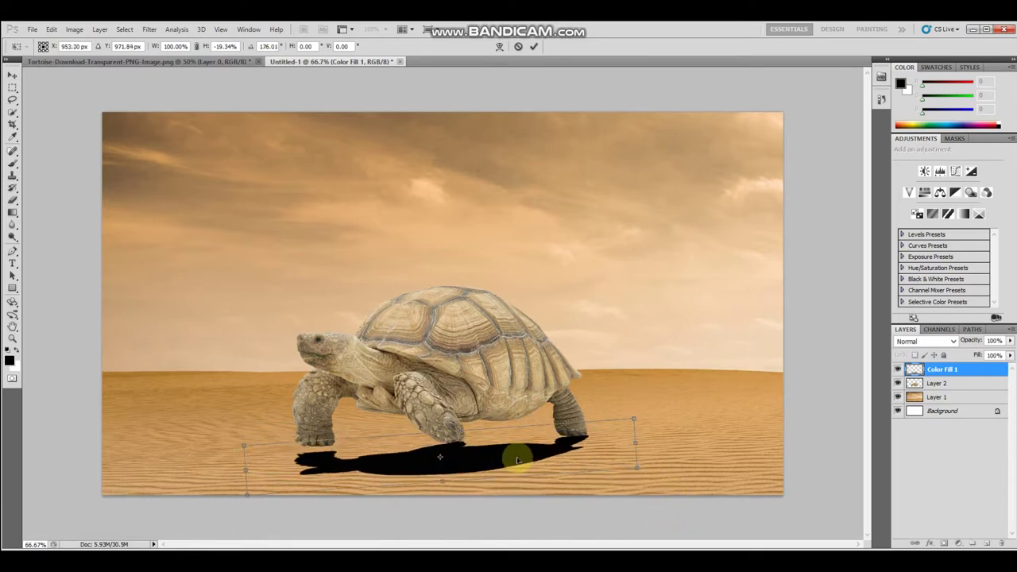
pyautogui.moveTo(246, 504); pyautogui.dragTo(246, 498)
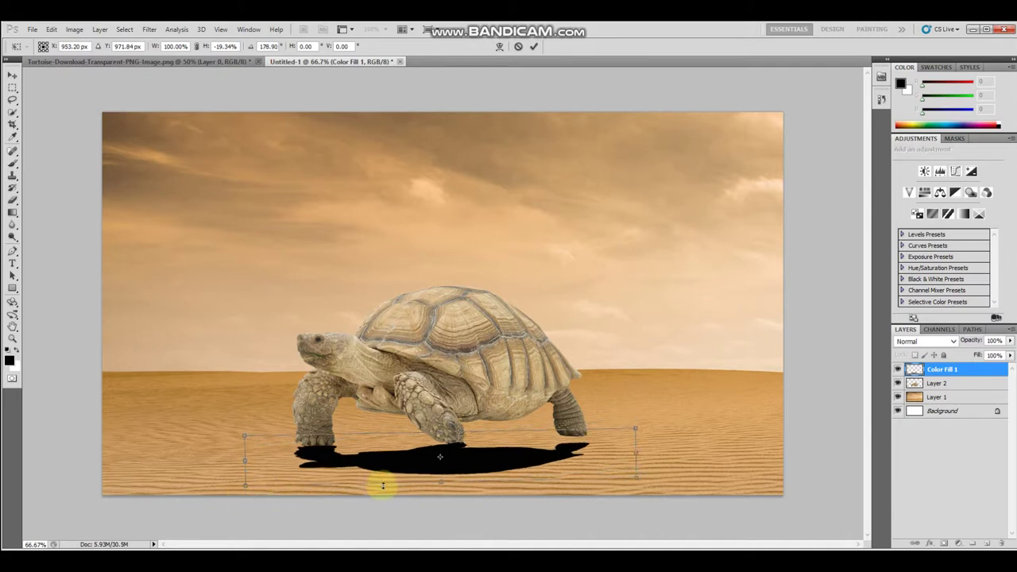
pyautogui.moveTo(382, 485); pyautogui.dragTo(449, 500)
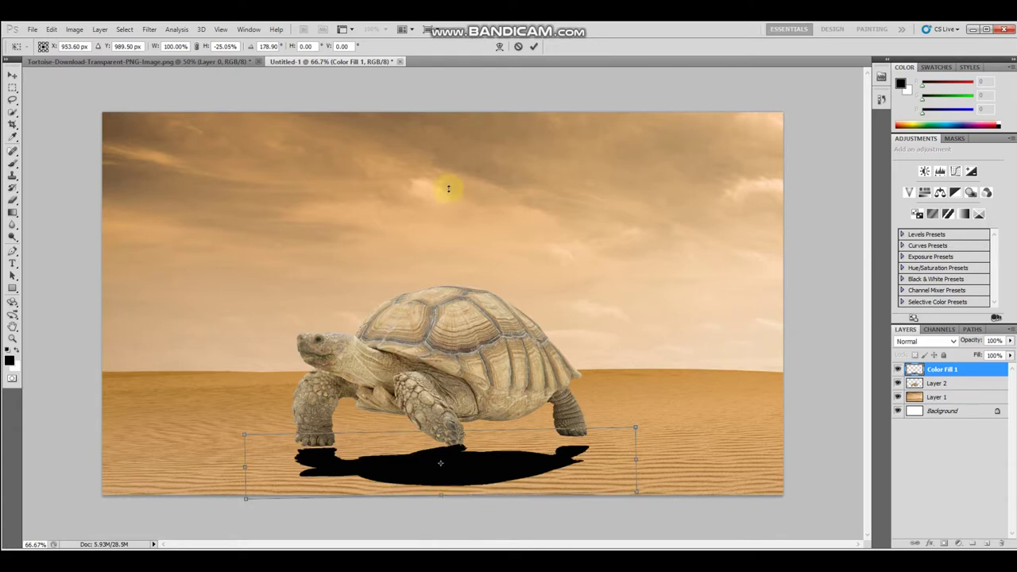
# Warp the shadow toward the back leg and outward, then set its opacity to 41%
pyautogui.click(500, 46)
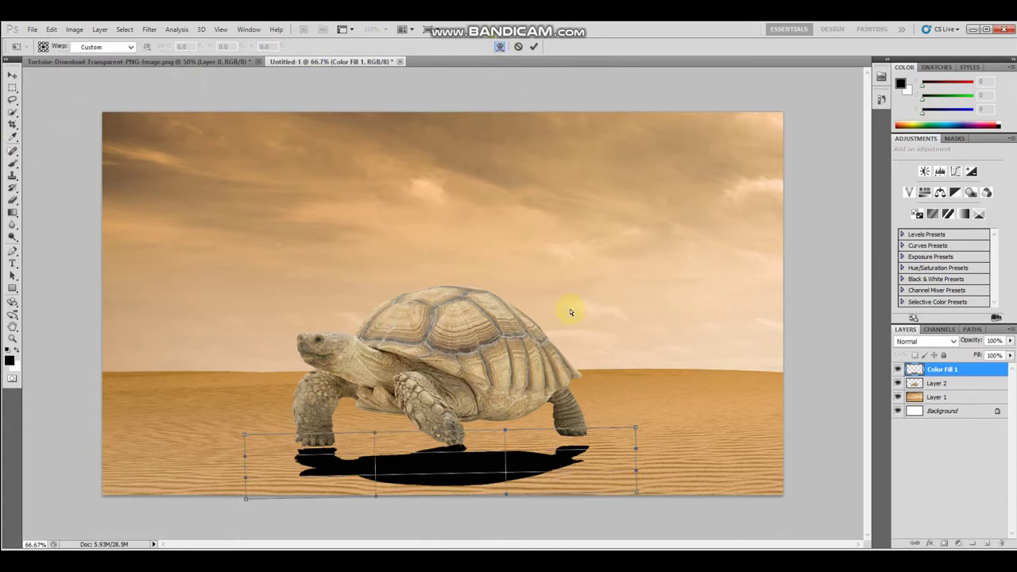
pyautogui.moveTo(635, 428); pyautogui.dragTo(627, 385)
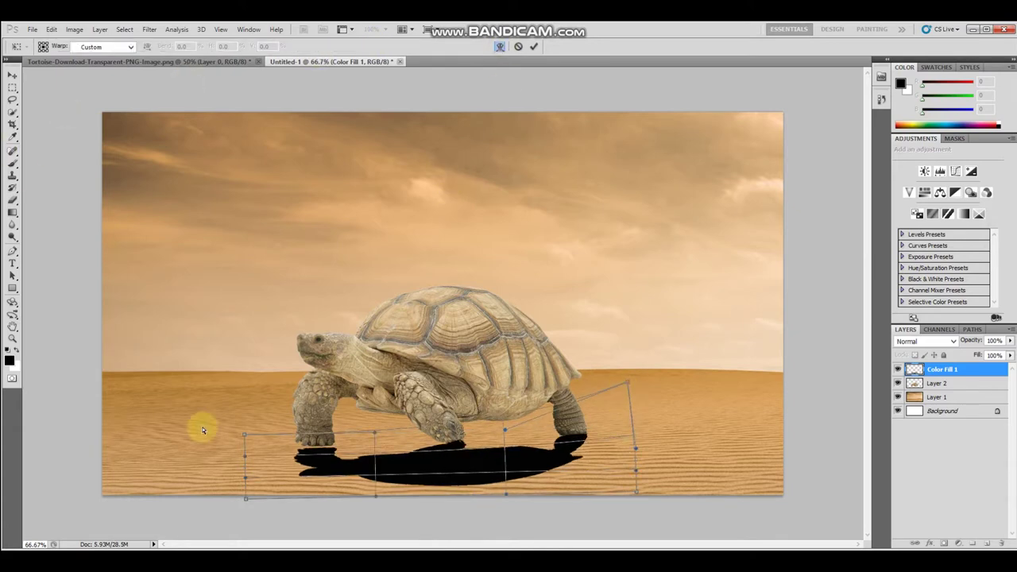
pyautogui.moveTo(230, 500); pyautogui.dragTo(176, 540)
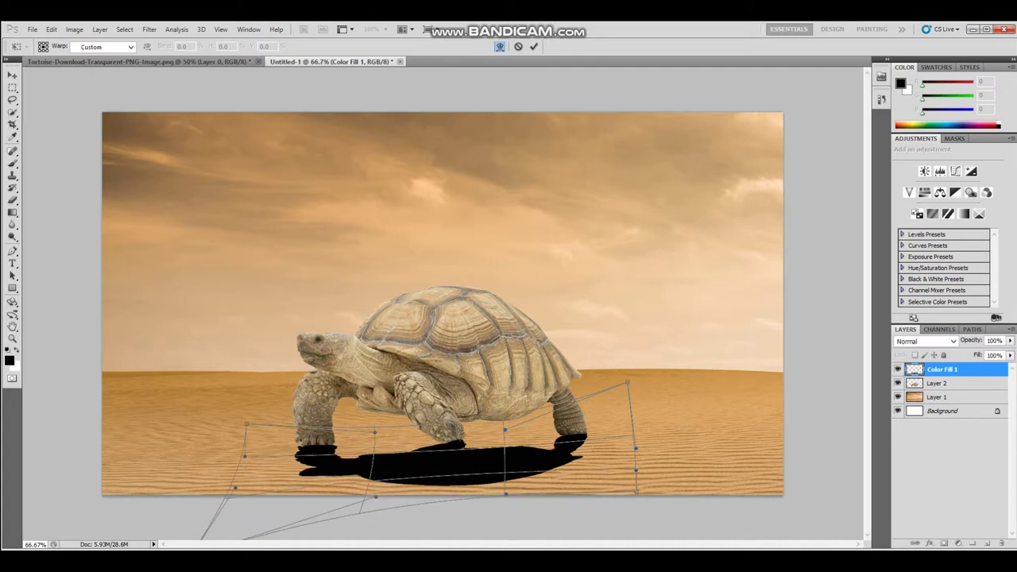
pyautogui.moveTo(629, 484); pyautogui.dragTo(610, 479)
pyautogui.hotkey('ctrl', '-')
pyautogui.hotkey('ctrl', '-')
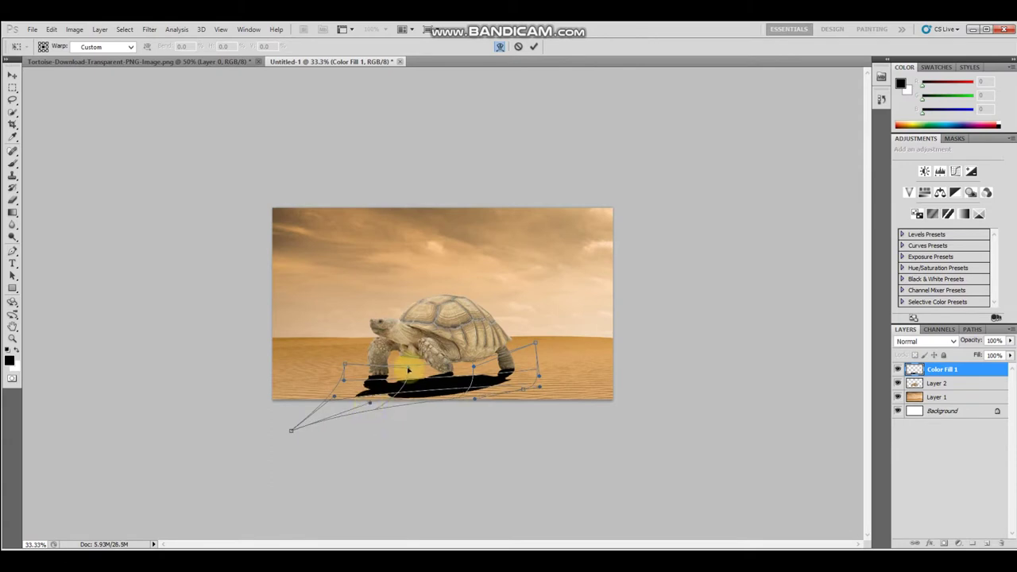
pyautogui.press('Return')
pyautogui.moveTo(979, 353); pyautogui.dragTo(975, 354)
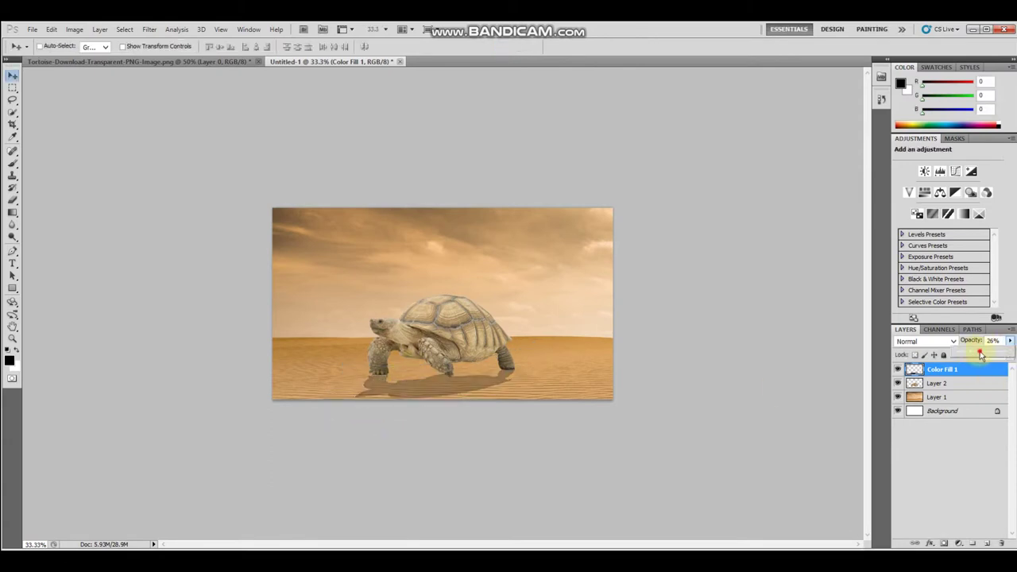
pyautogui.hotkey('ctrl', '+')
pyautogui.hotkey('ctrl', '+')
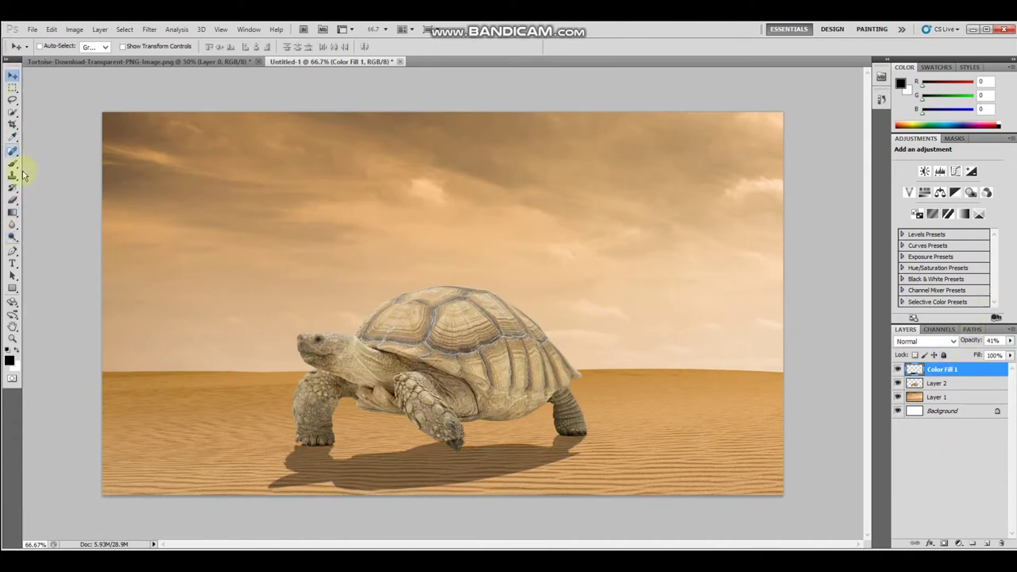
# Softly erase the shadow near the front and back legs at 34%, then 22% eraser opacity
pyautogui.click(13, 200)
pyautogui.click(315, 425)
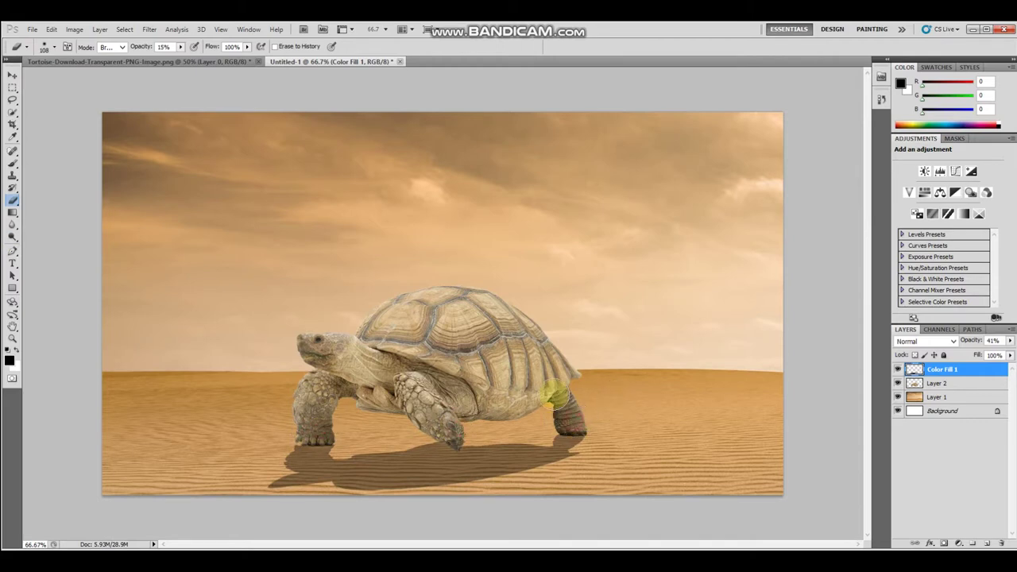
pyautogui.rightClick(556, 395)
pyautogui.press('Return')
pyautogui.press('3')
pyautogui.press('4')
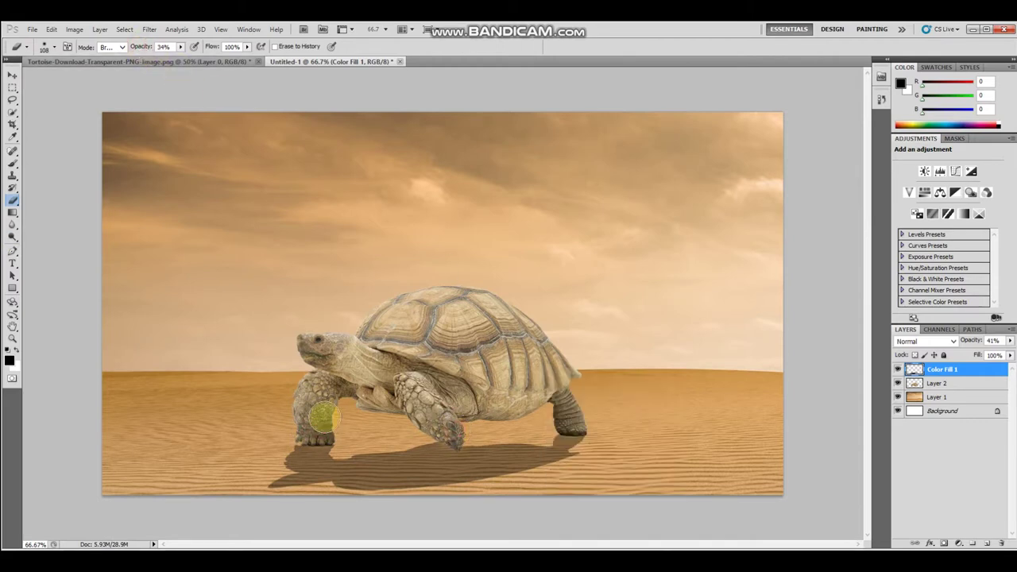
pyautogui.click(571, 419)
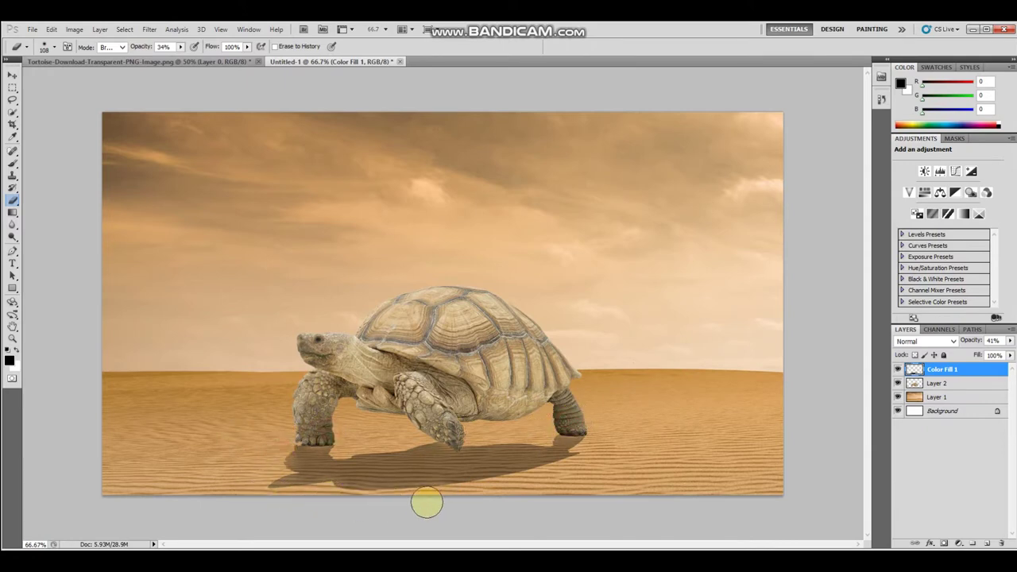
pyautogui.moveTo(138, 48); pyautogui.dragTo(134, 47)
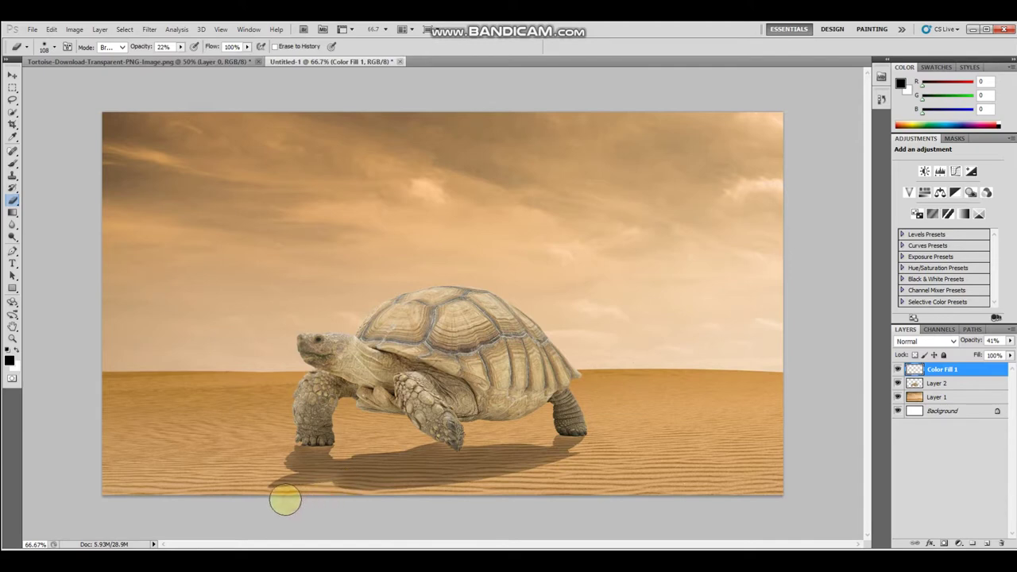
pyautogui.hotkey('ctrl', '-')
pyautogui.hotkey('ctrl', '+')
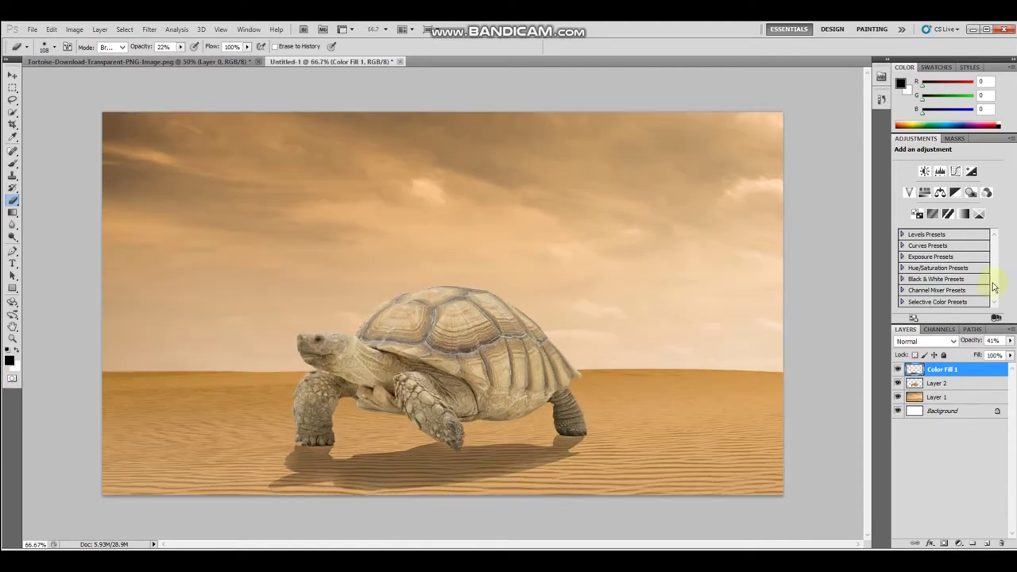
# On a new layer, paint dark shadow under the tortoise's feet with a 185 px brush
pyautogui.click(985, 543)
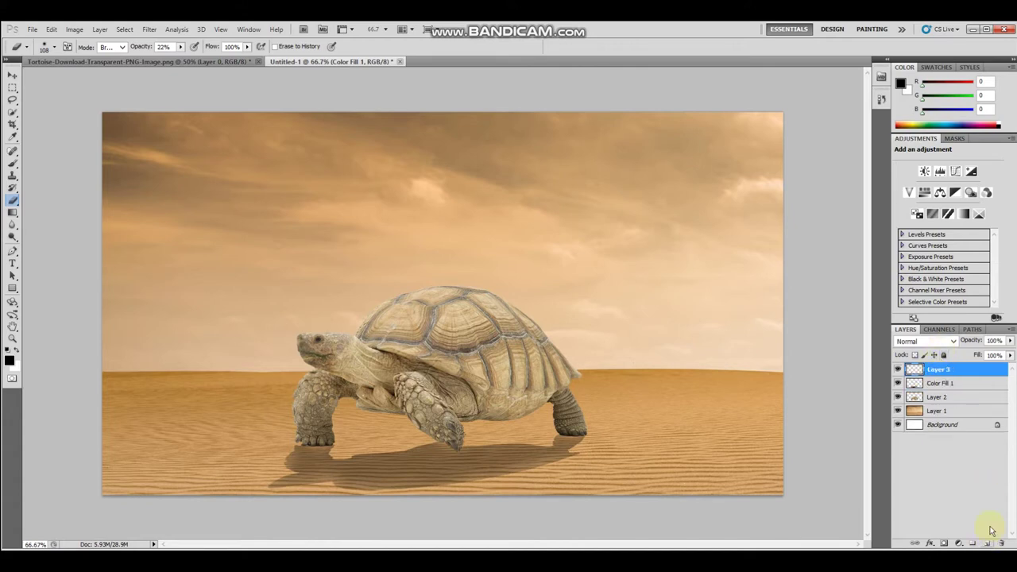
pyautogui.click(14, 163)
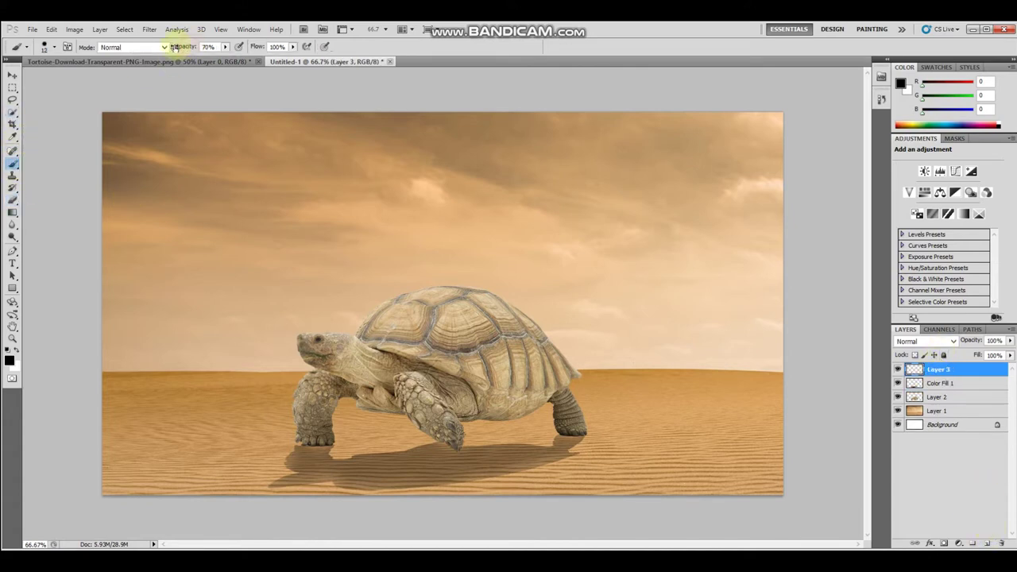
pyautogui.rightClick(347, 307)
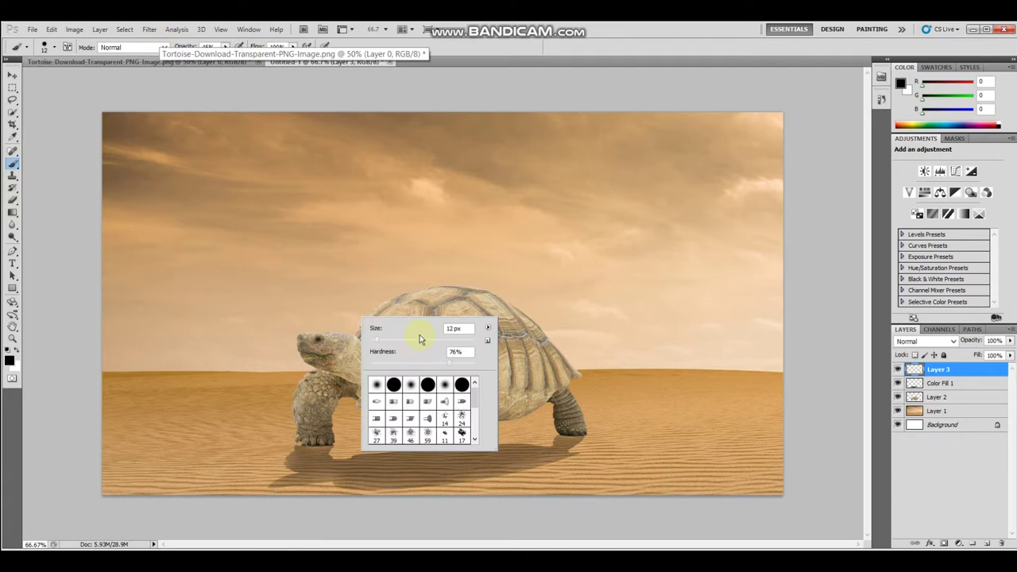
pyautogui.click(413, 341)
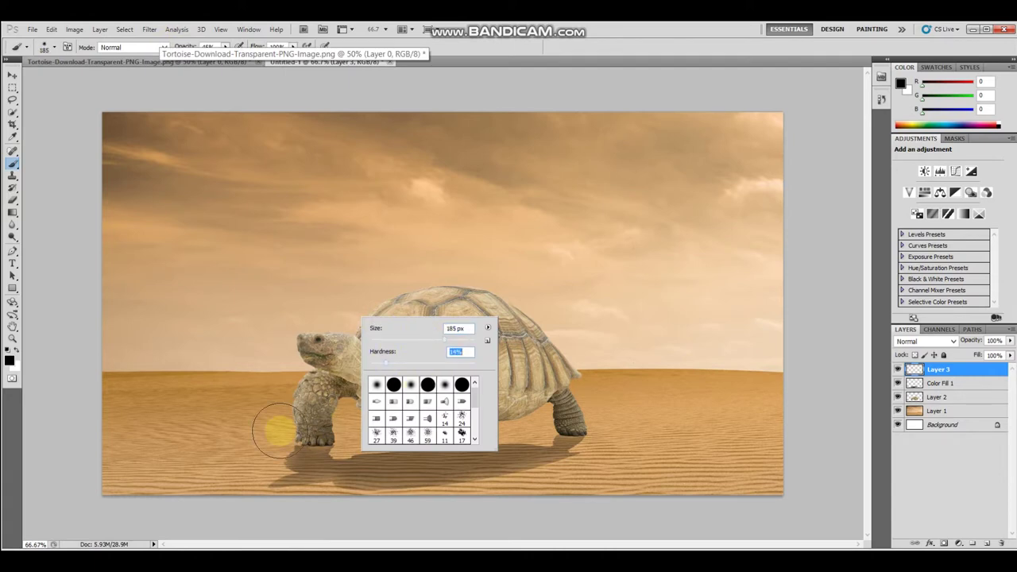
pyautogui.click(316, 441)
pyautogui.click(315, 441)
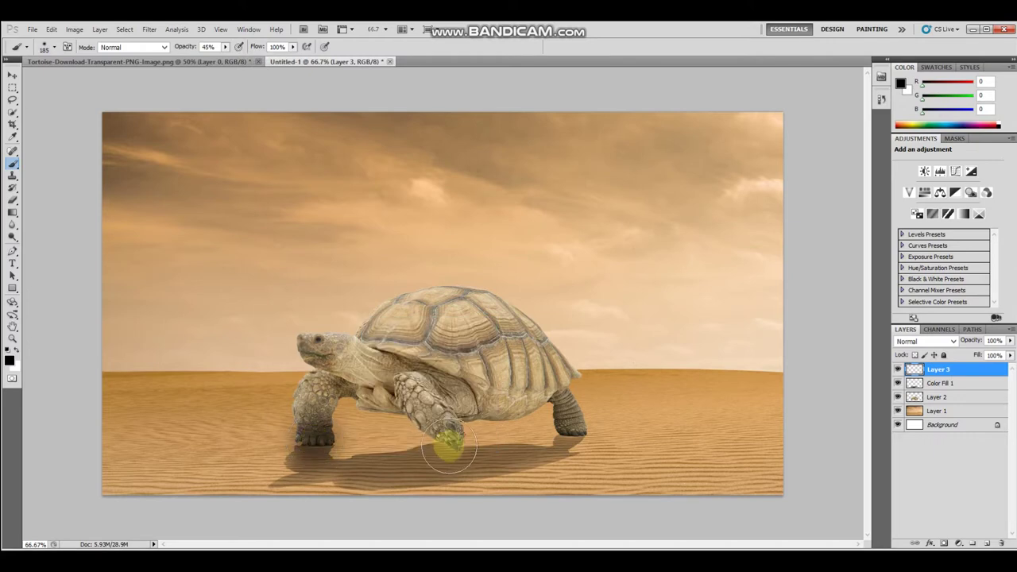
pyautogui.click(450, 444)
pyautogui.moveTo(563, 433); pyautogui.dragTo(556, 452)
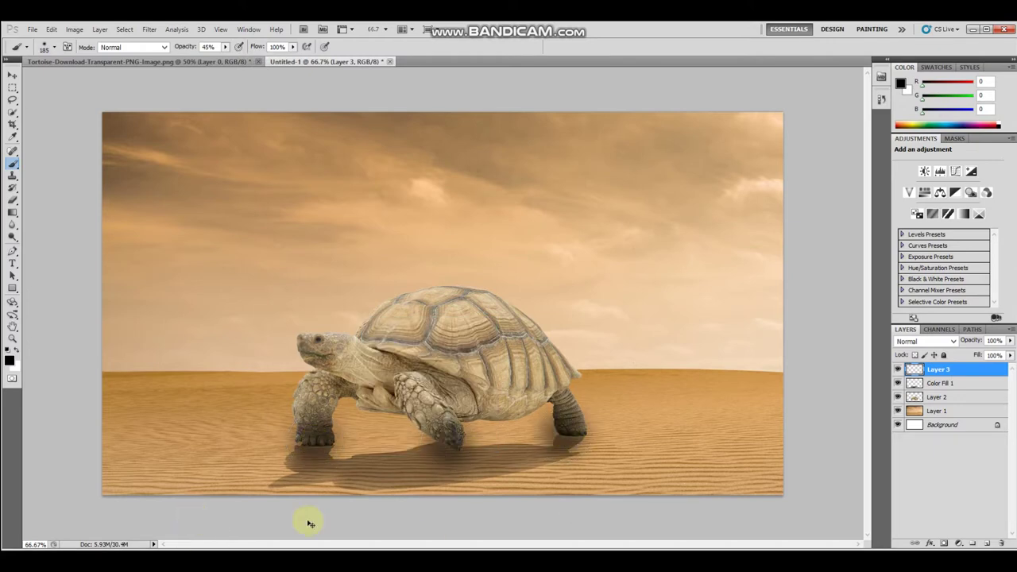
# Squash the painted shadow to about 46% height, nudge it up, and set opacity to 73%
pyautogui.hotkey('ctrl', 't')
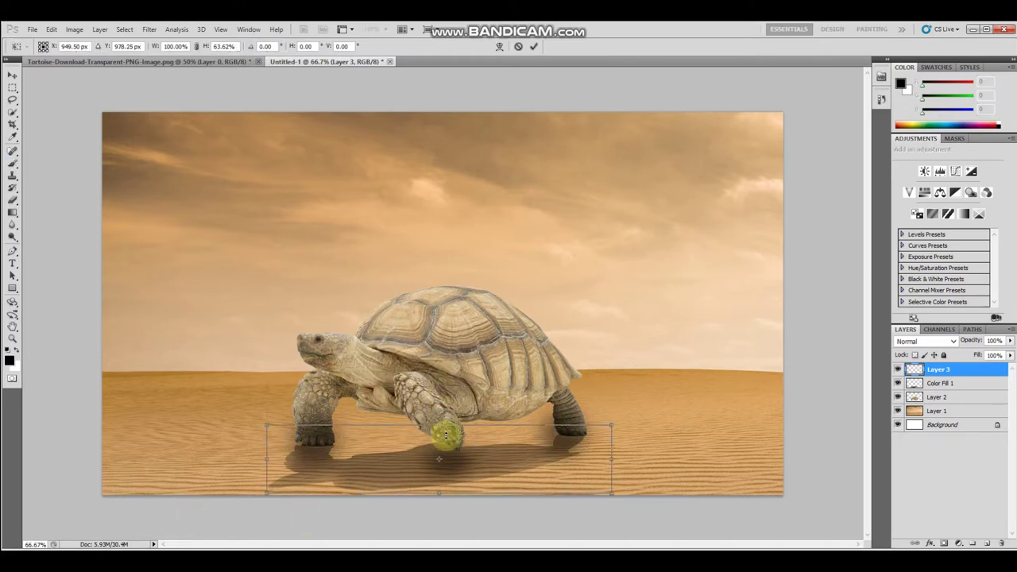
pyautogui.moveTo(445, 434); pyautogui.dragTo(410, 435)
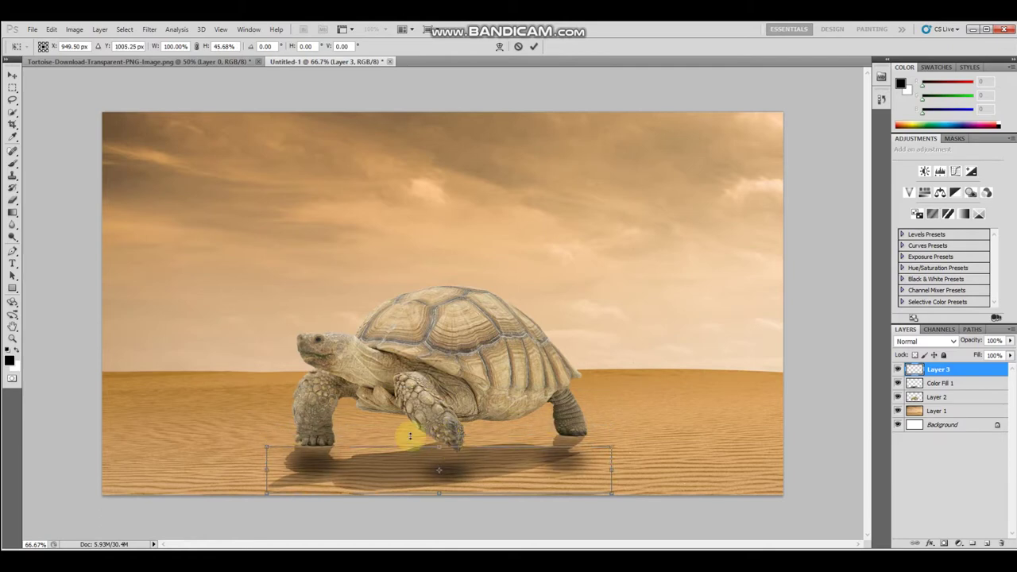
pyautogui.press('Return')
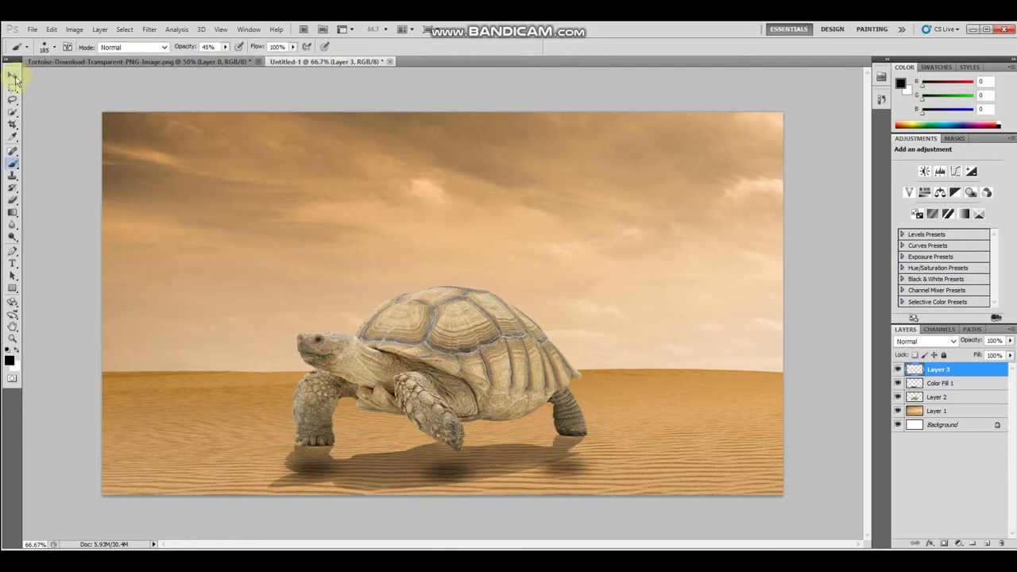
pyautogui.click(13, 75)
pyautogui.moveTo(352, 470); pyautogui.dragTo(363, 453)
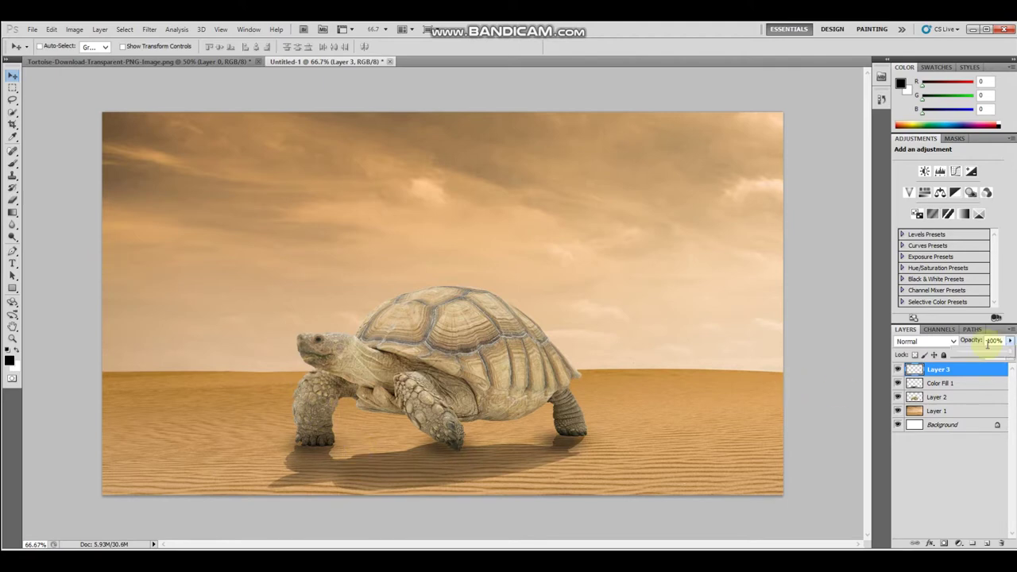
pyautogui.press('7')
pyautogui.press('3')
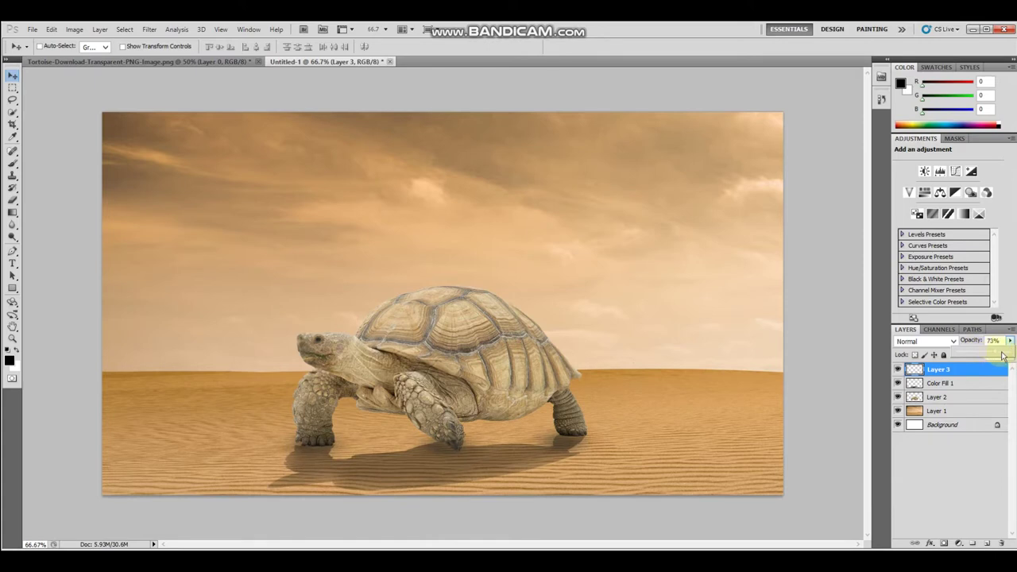
pyautogui.click(859, 335)
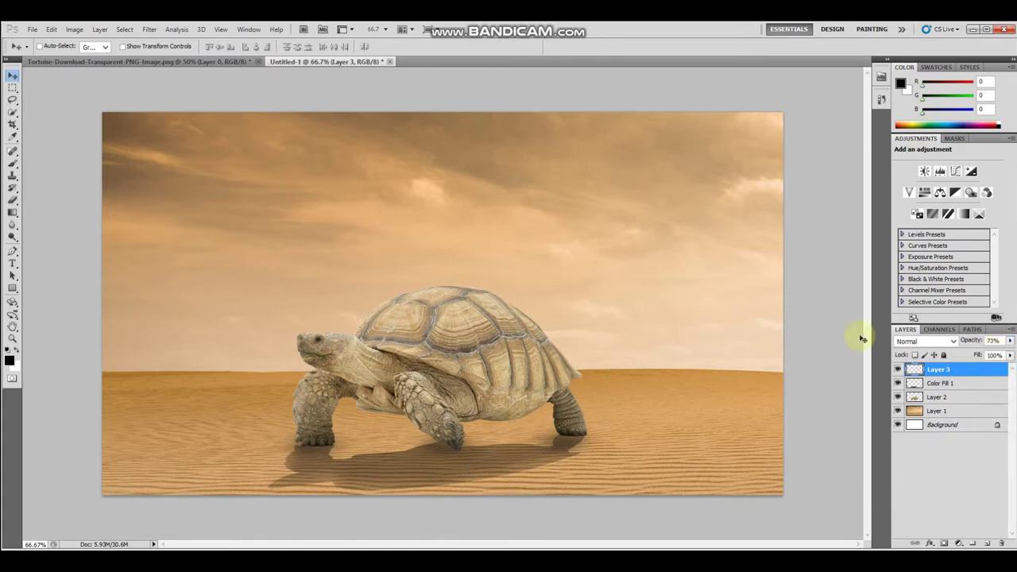
pyautogui.hotkey('ctrl', '+')
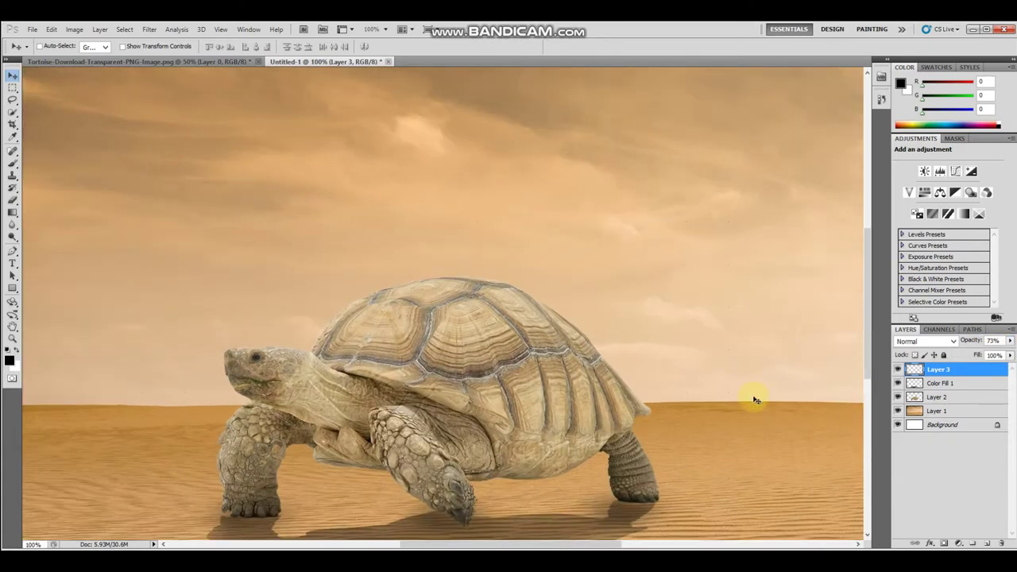
# Erase the Color Fill 1 tint over the tortoise's front foot at 22% eraser opacity
pyautogui.scroll(-3, 755, 400)
pyautogui.click(973, 383)
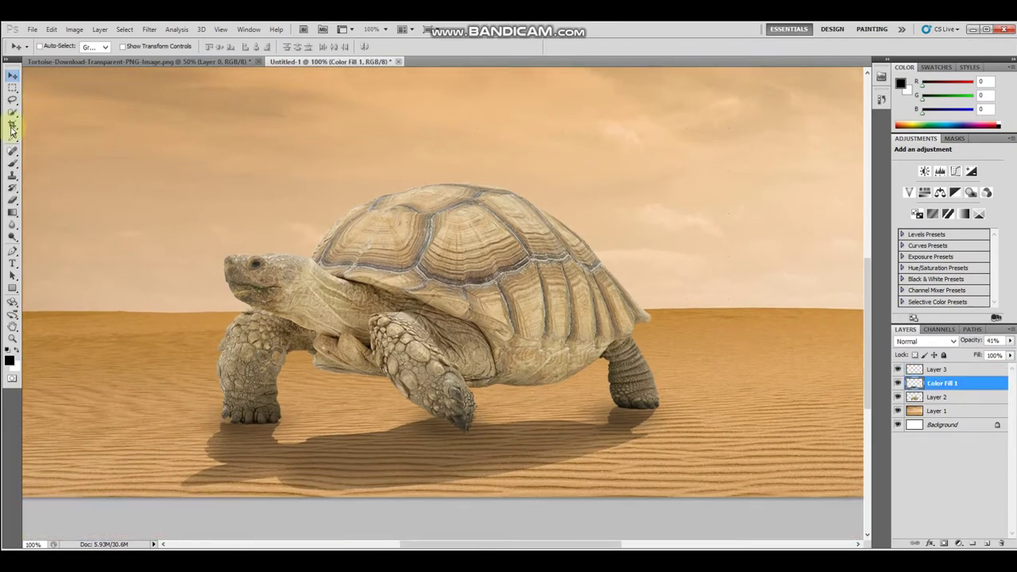
pyautogui.press('XF86AudioRaiseVolume')
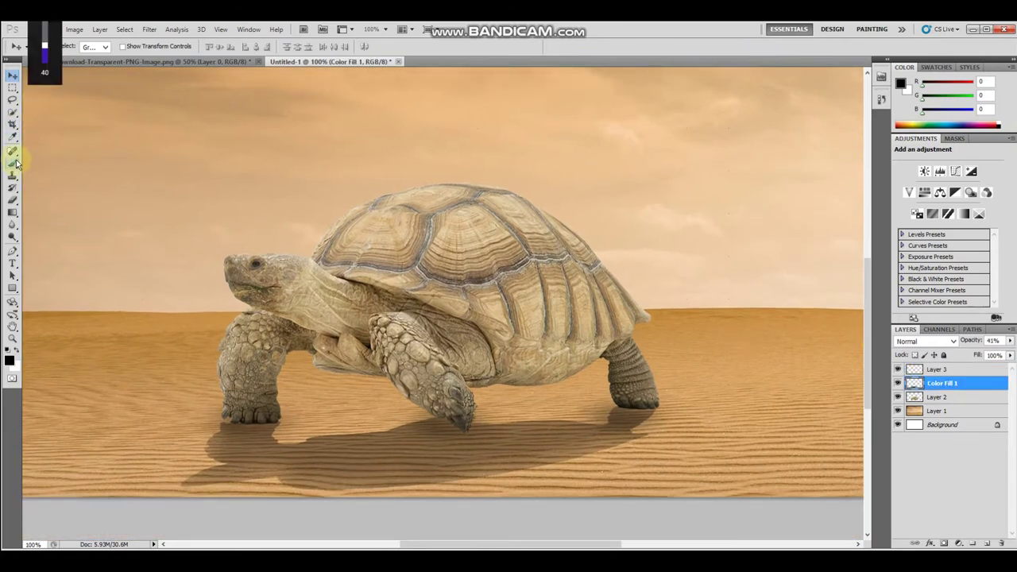
pyautogui.click(13, 199)
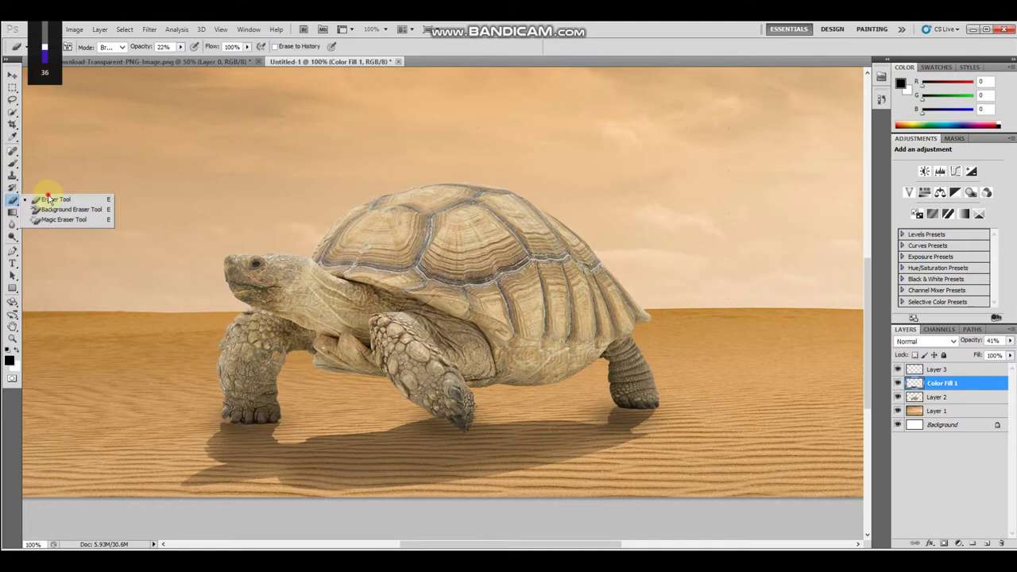
pyautogui.rightClick(469, 230)
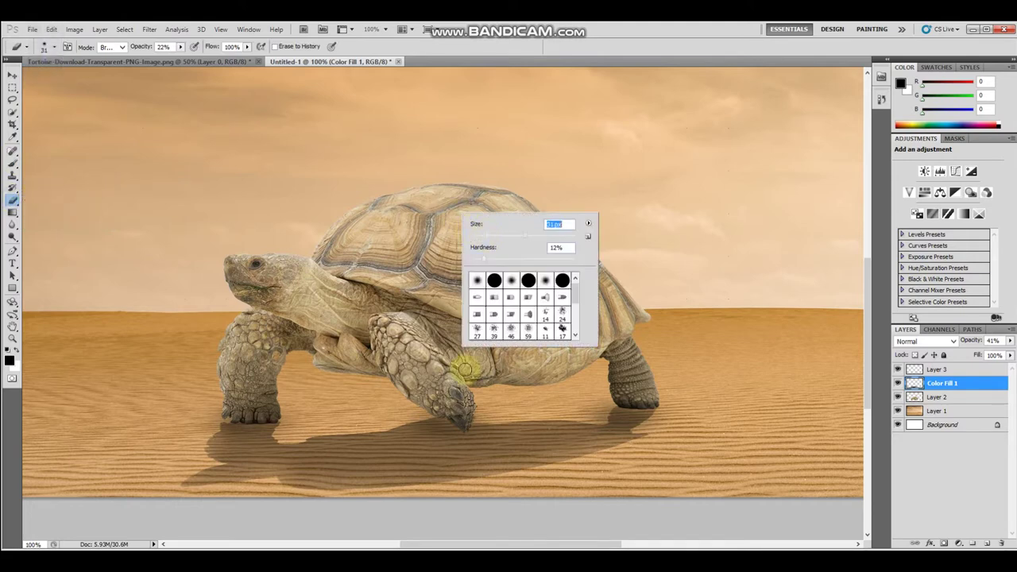
pyautogui.click(463, 420)
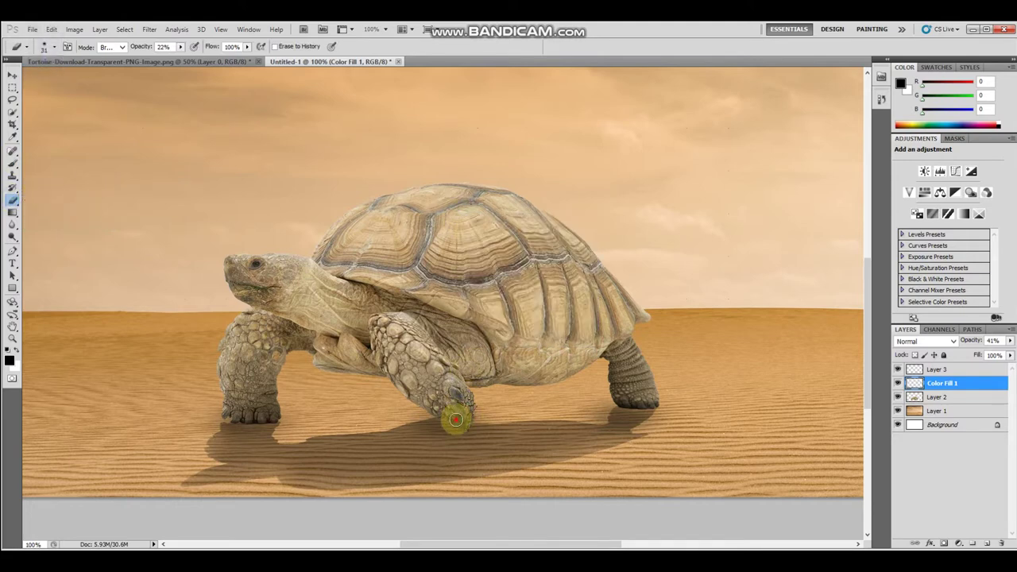
pyautogui.moveTo(455, 419); pyautogui.dragTo(464, 409)
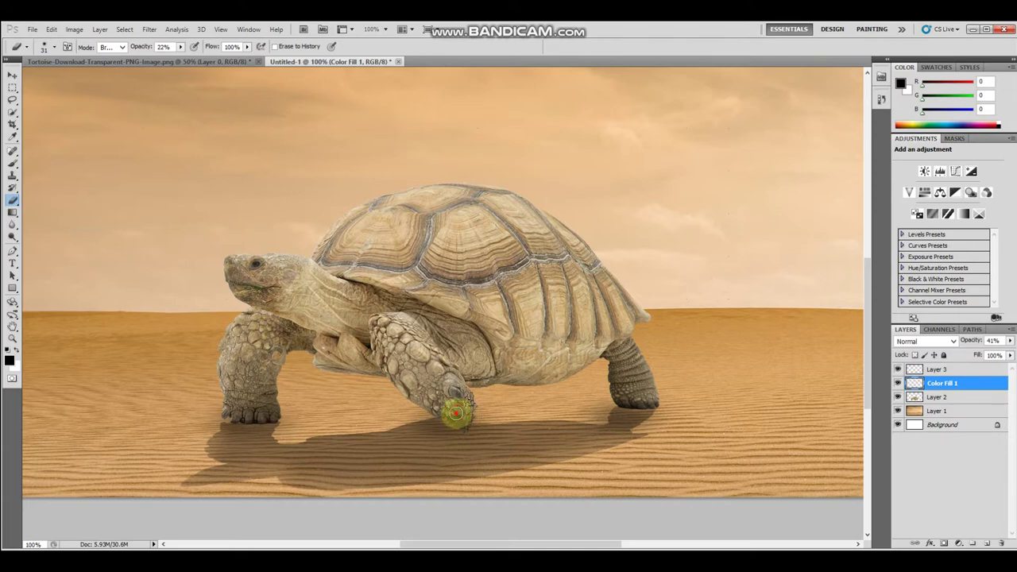
pyautogui.hotkey('ctrl', '-')
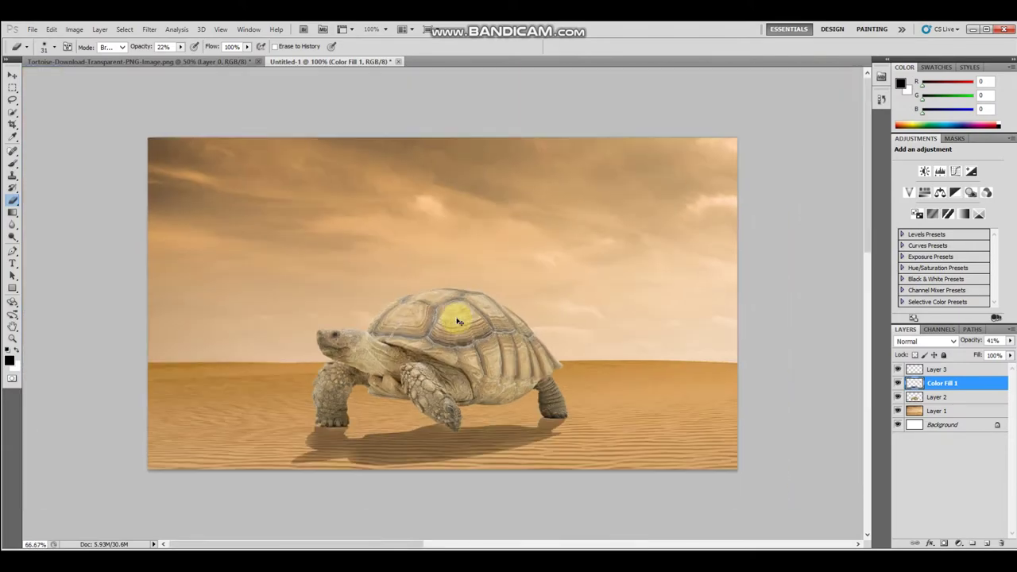
pyautogui.hotkey('ctrl', '-')
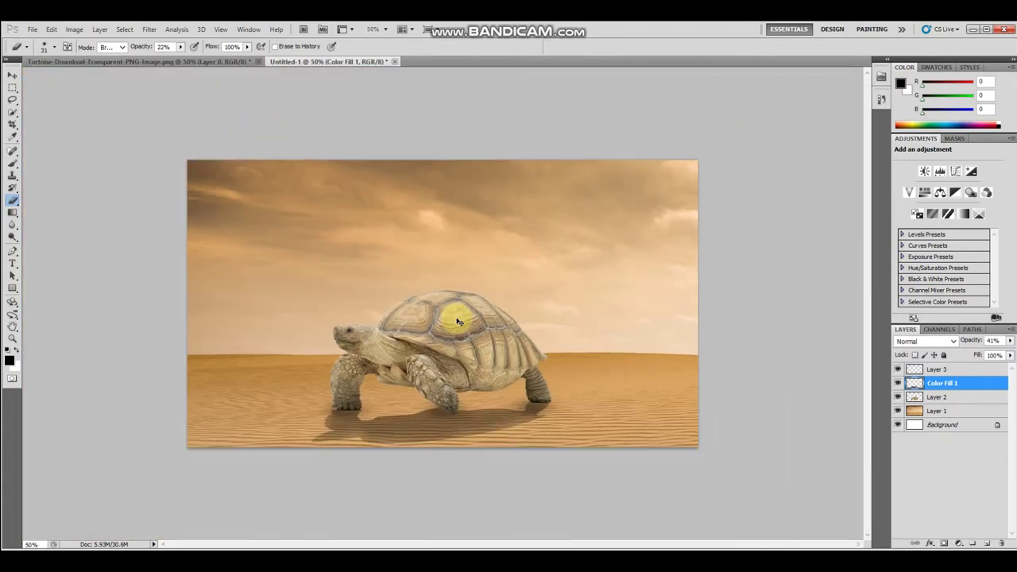
pyautogui.hotkey('ctrl', '+')
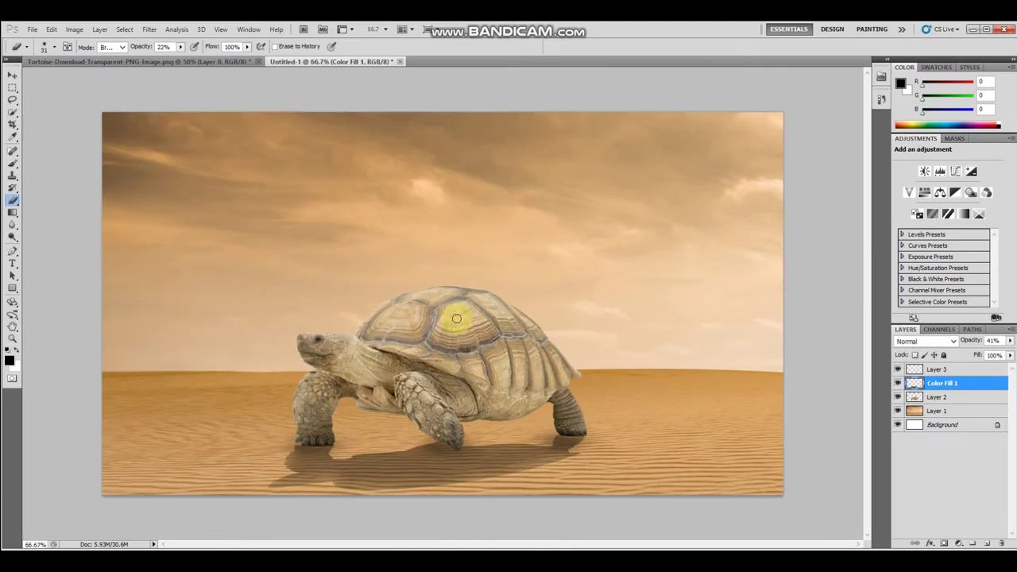
# Soften Layer 2's feet into the sand with a 112 px eraser at 40% opacity
pyautogui.click(939, 396)
pyautogui.rightClick(595, 300)
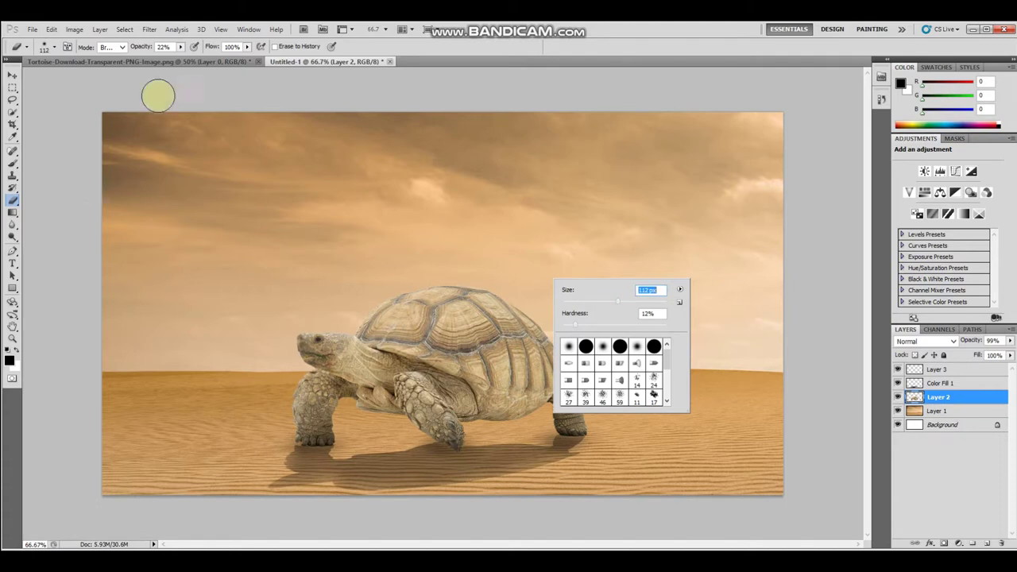
pyautogui.moveTo(140, 48); pyautogui.dragTo(150, 49)
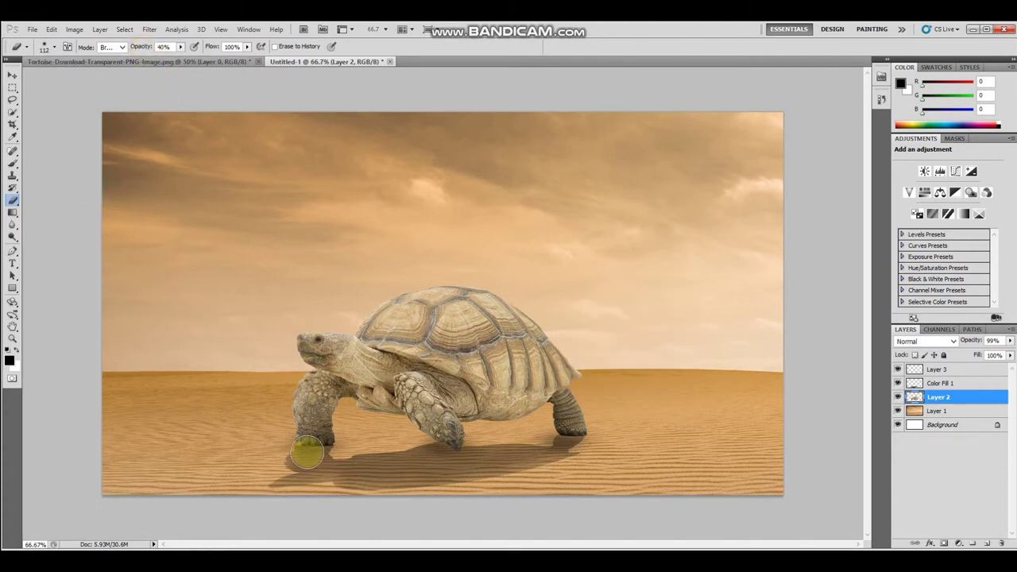
pyautogui.moveTo(309, 460); pyautogui.dragTo(327, 457)
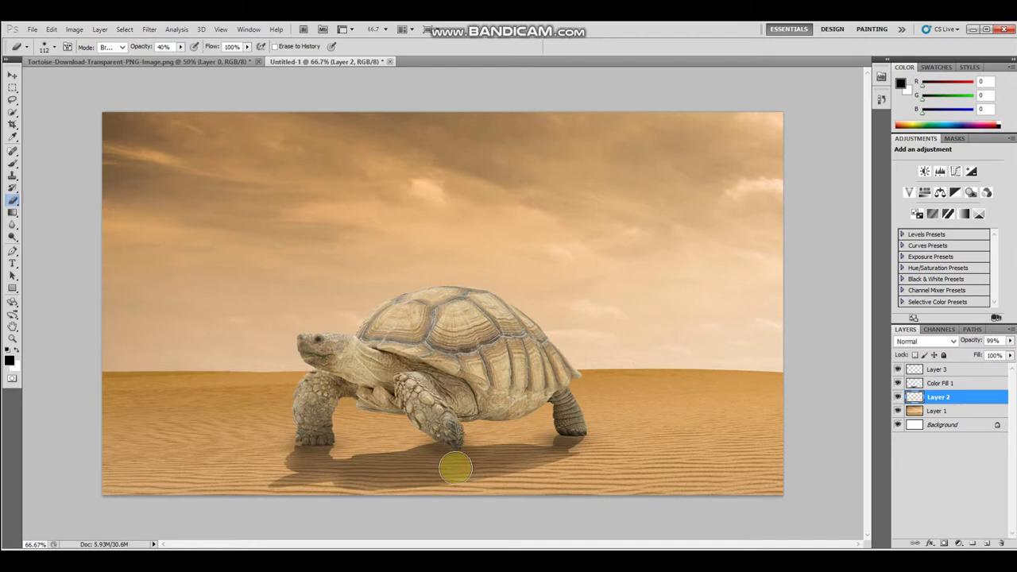
pyautogui.click(578, 448)
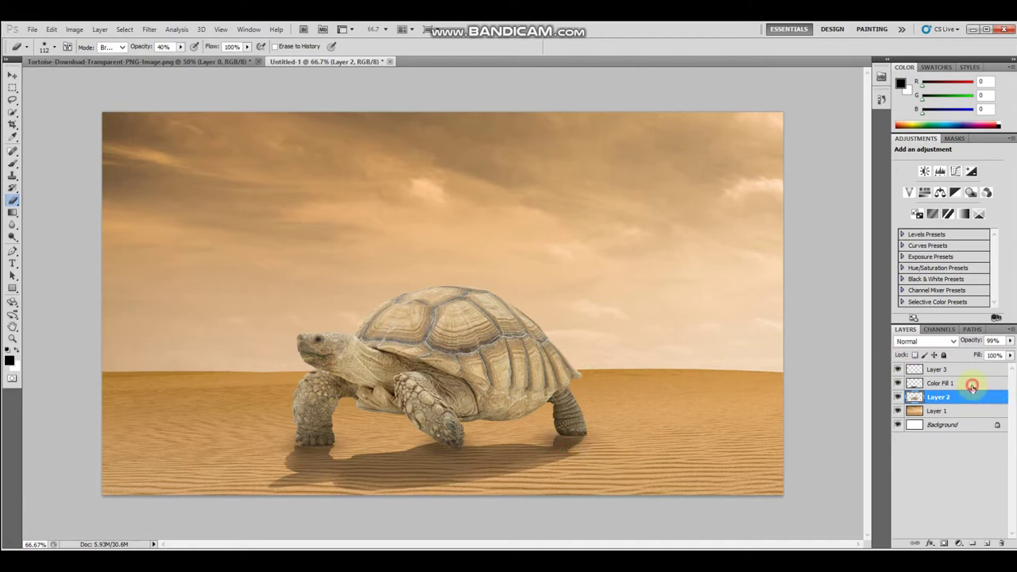
pyautogui.click(968, 385)
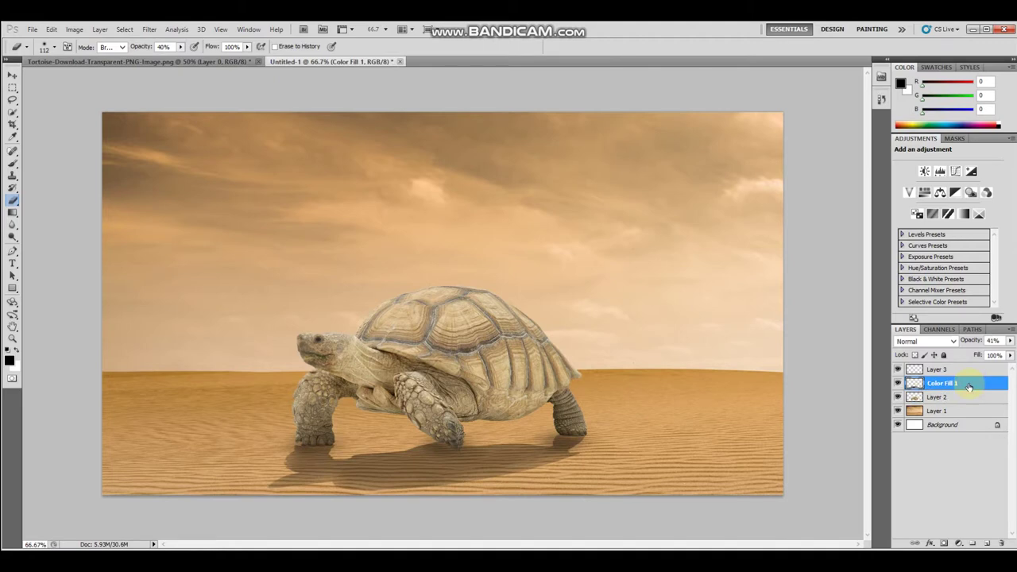
# Move Color Fill 1 below Layer 2 in the layer stack
pyautogui.click(13, 75)
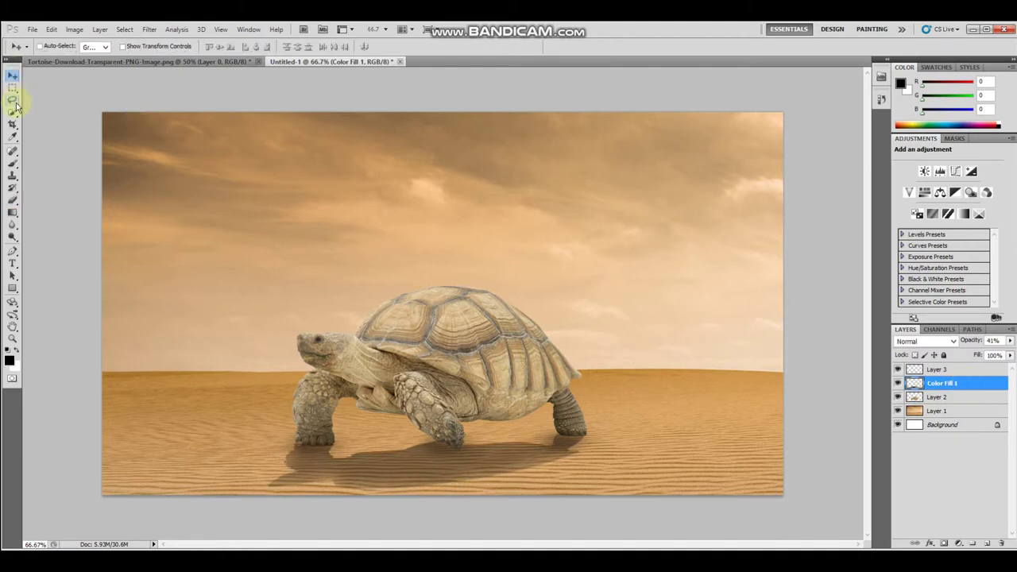
pyautogui.moveTo(953, 385); pyautogui.dragTo(956, 407)
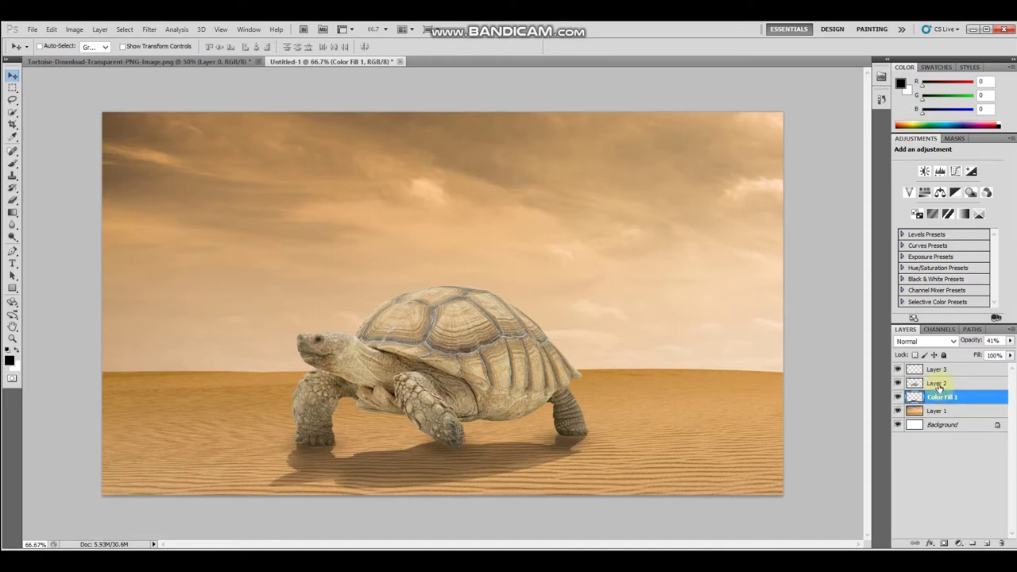
pyautogui.hotkey('ctrl', '-')
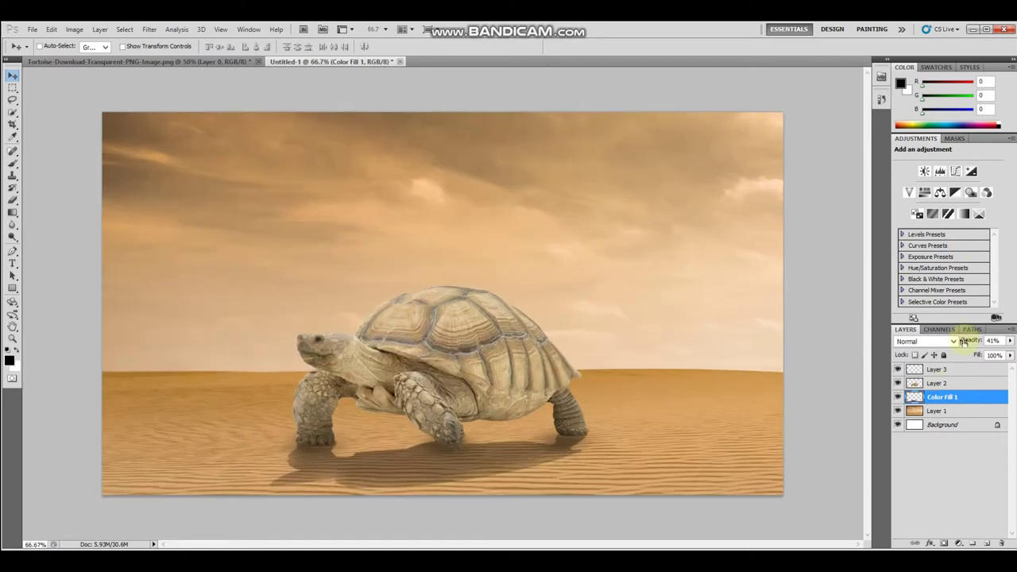
# Merge Layer 2 with its Layer 3 shadow and add an empty Layer 4 on top
pyautogui.click(943, 372)
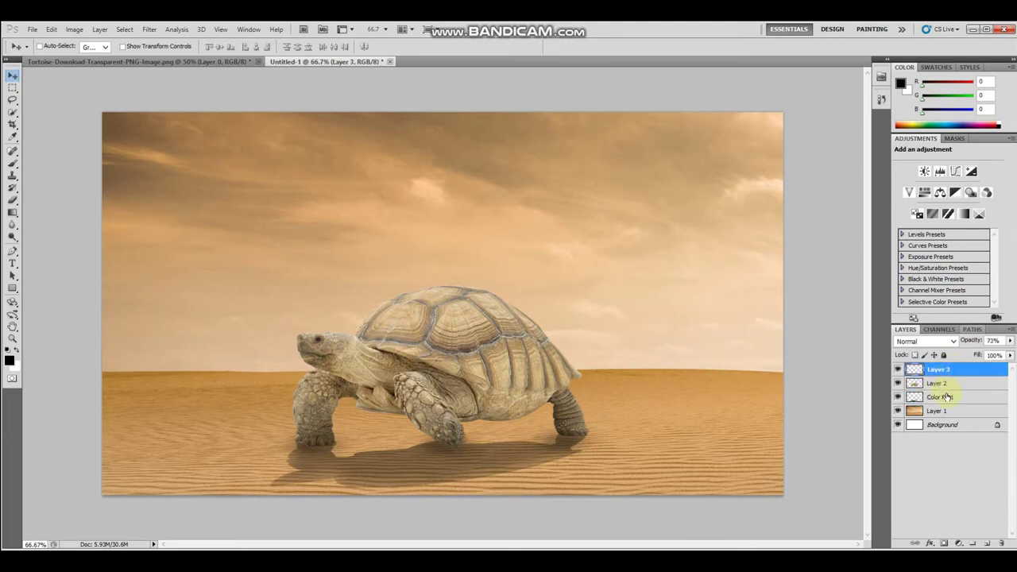
pyautogui.click(947, 397)
pyautogui.click(945, 381)
pyautogui.keyDown('shift'); pyautogui.click(945, 371); pyautogui.keyUp('shift')
pyautogui.rightClick(941, 369)
pyautogui.click(930, 337)
pyautogui.click(963, 449)
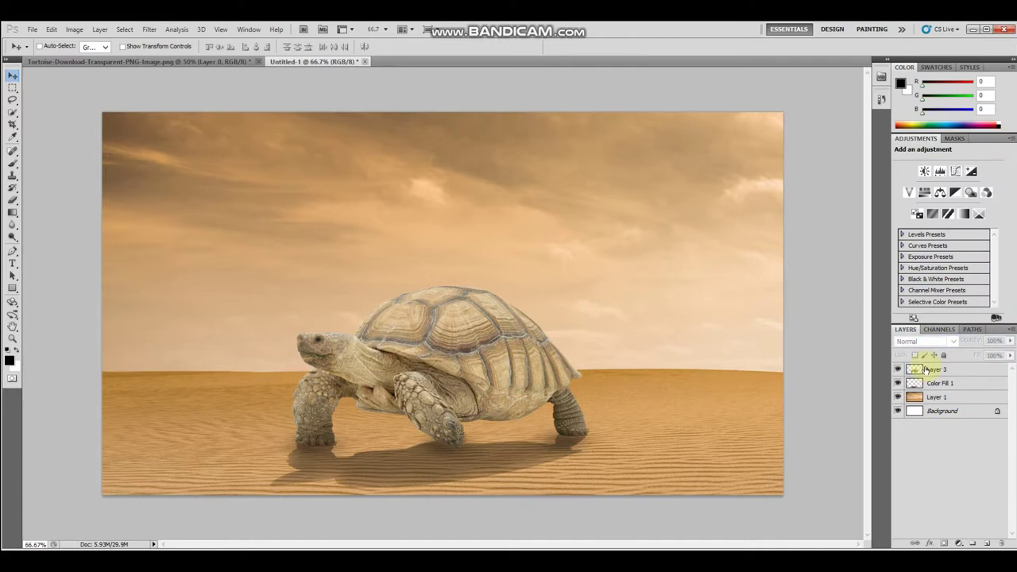
pyautogui.click(931, 381)
pyautogui.click(935, 372)
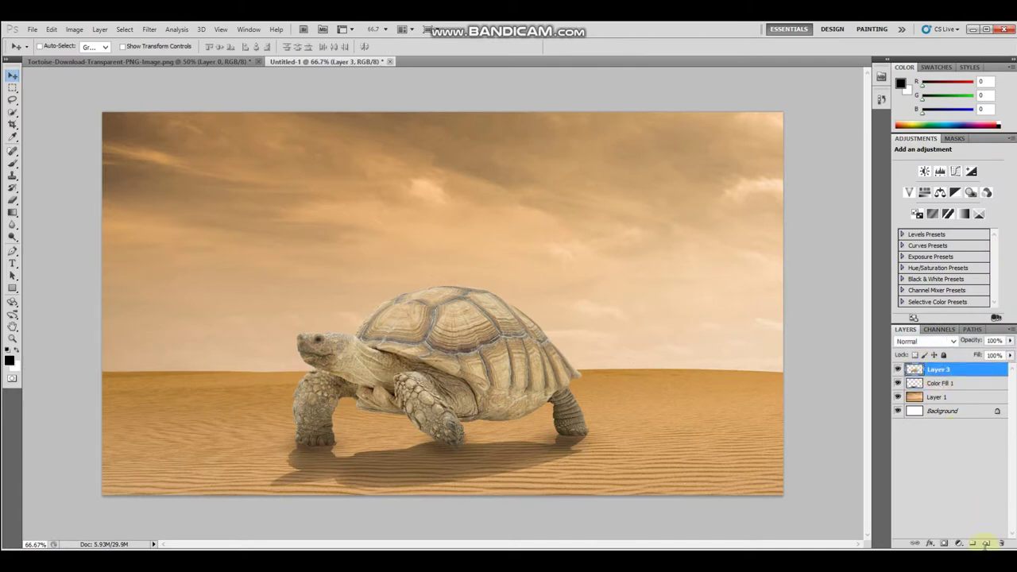
pyautogui.click(985, 544)
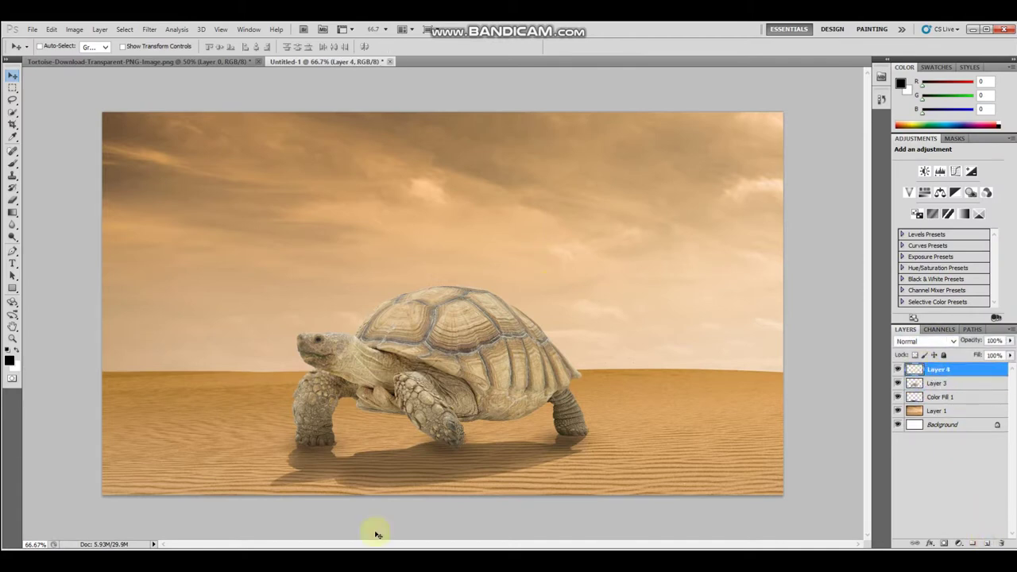
# Set the brush to 20% opacity and clip Layer 4 to the tortoise on Layer 3
pyautogui.scroll(1, 378, 535)
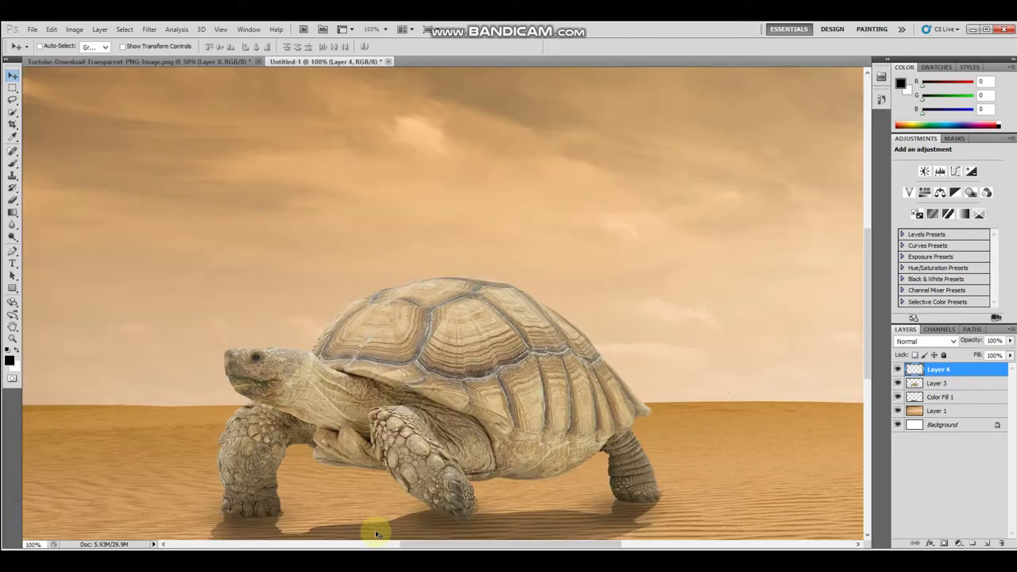
pyautogui.scroll(1, 374, 528)
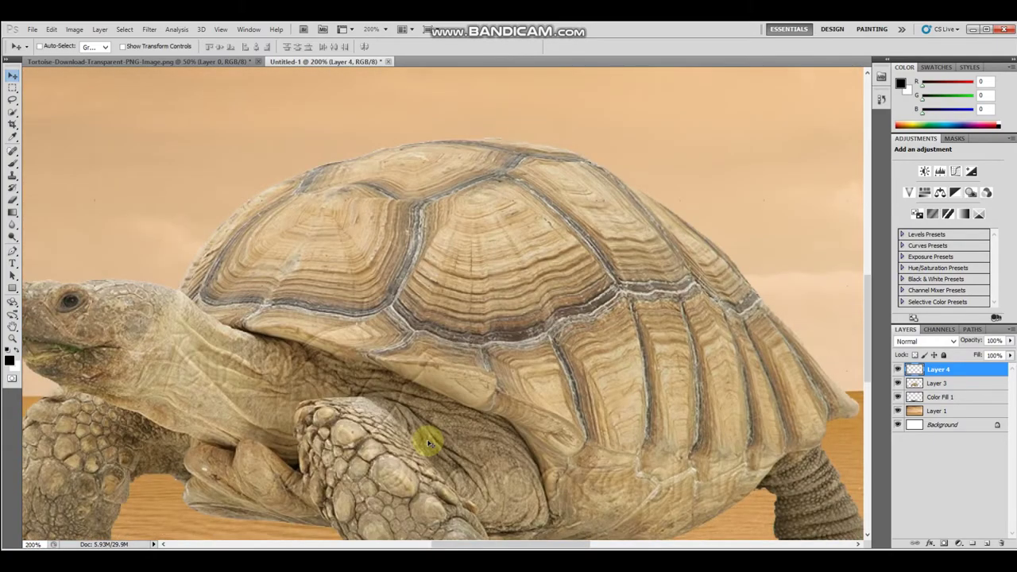
pyautogui.hotkey('ctrl', '-')
pyautogui.click(10, 164)
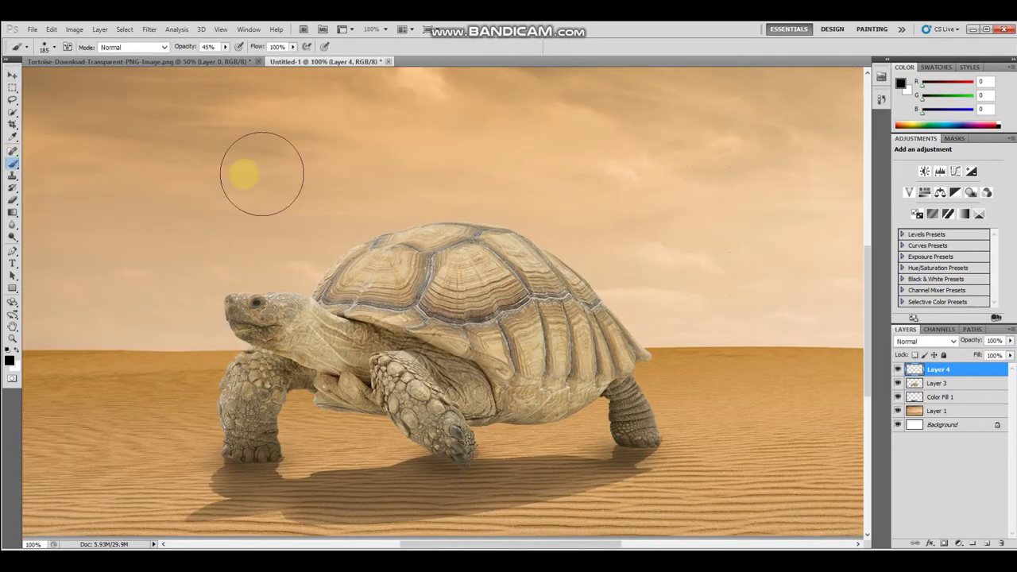
pyautogui.rightClick(370, 321)
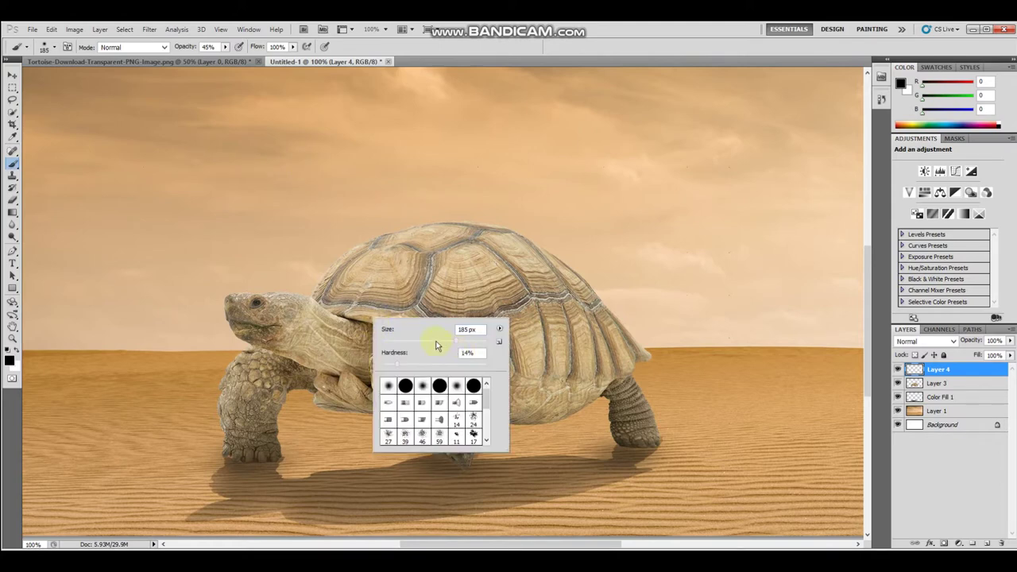
pyautogui.click(226, 47)
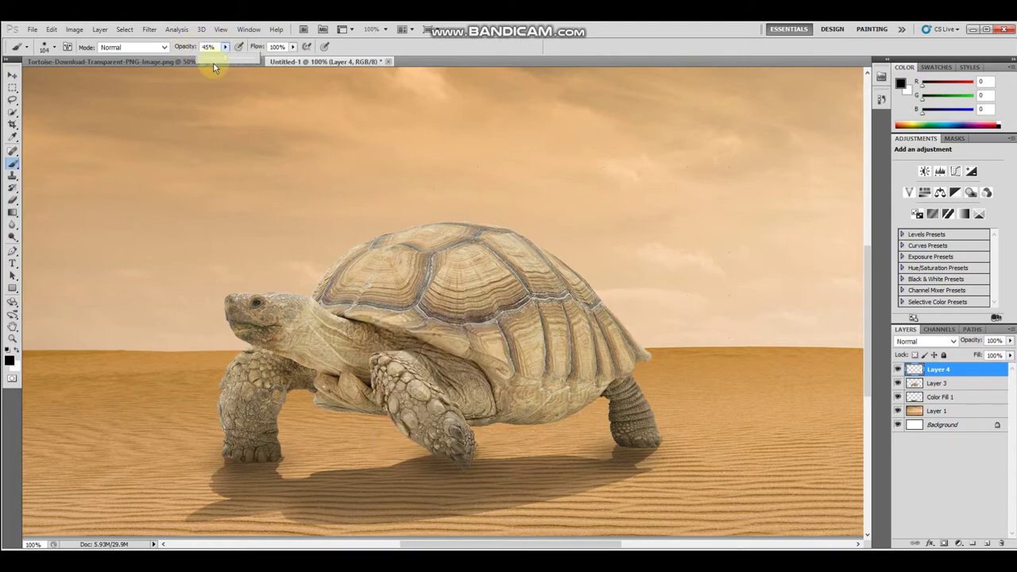
pyautogui.moveTo(212, 58); pyautogui.dragTo(200, 57)
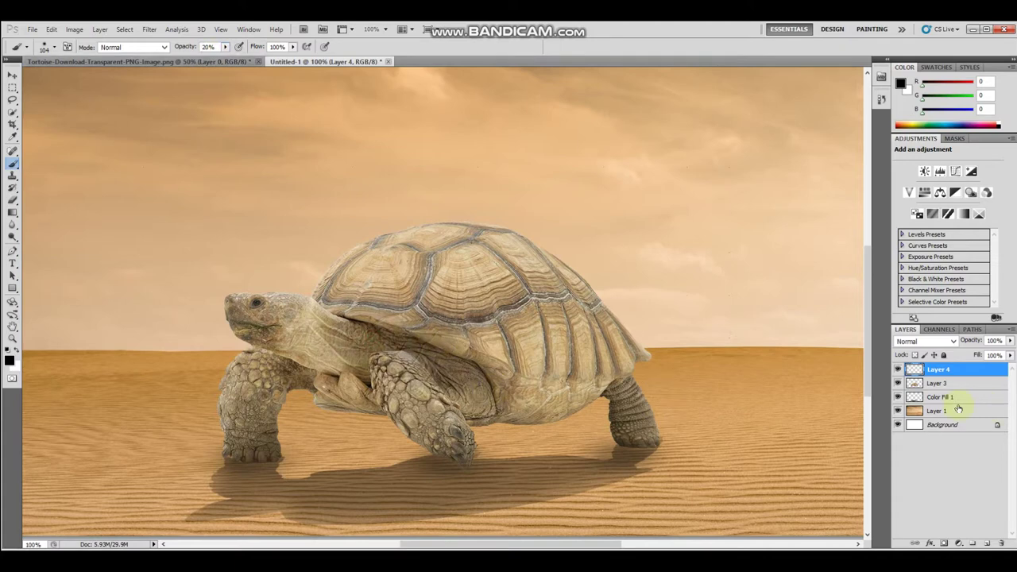
pyautogui.rightClick(945, 371)
pyautogui.click(932, 233)
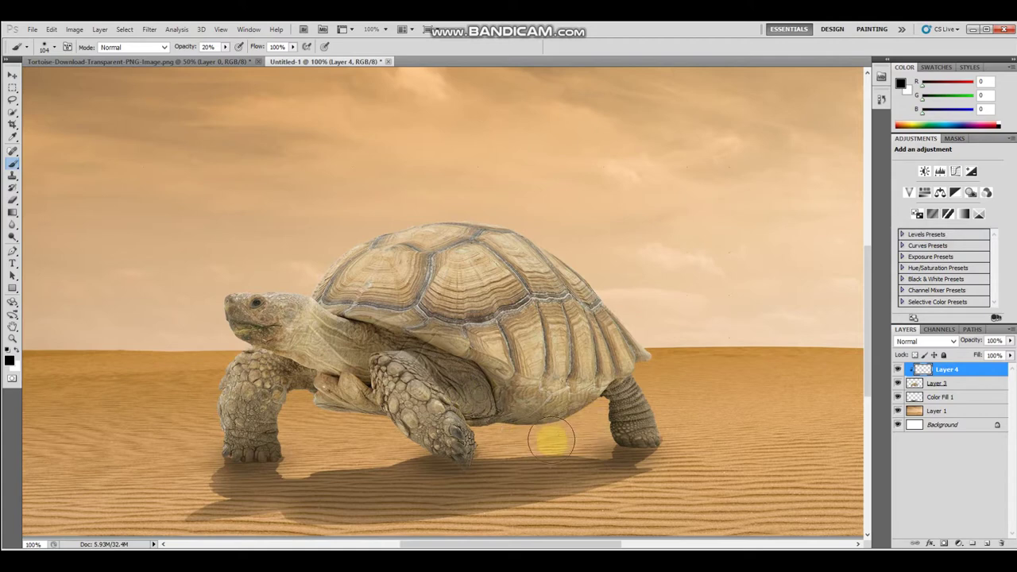
# Paint faint black shading under the tortoise's belly and the top of its back leg
pyautogui.moveTo(334, 414)
pyautogui.mouseDown()
pyautogui.moveTo(309, 409)
pyautogui.moveTo(337, 383)
pyautogui.moveTo(578, 417)
pyautogui.mouseUp()
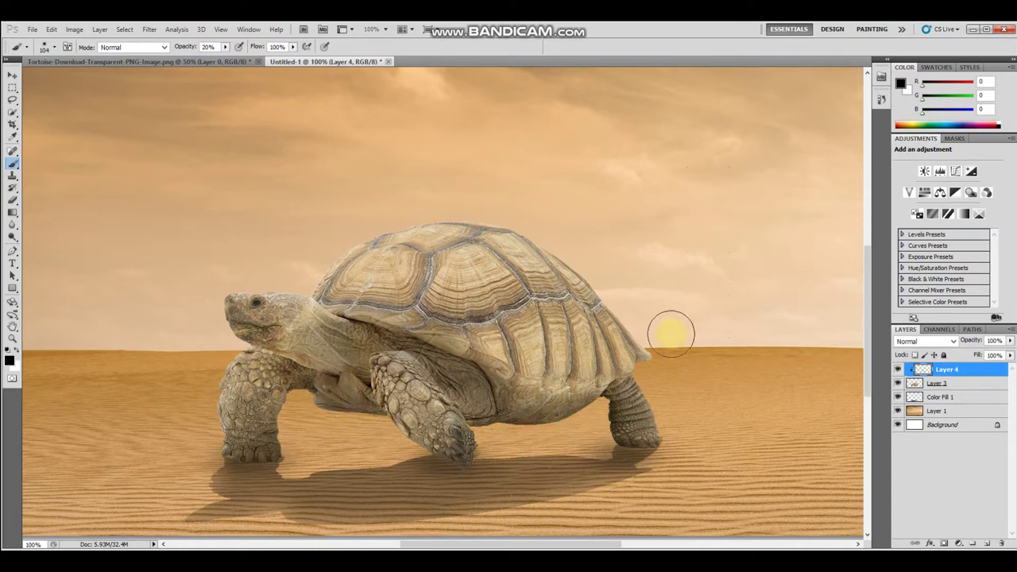
pyautogui.moveTo(659, 363)
pyautogui.mouseDown()
pyautogui.moveTo(645, 388)
pyautogui.moveTo(586, 408)
pyautogui.mouseUp()
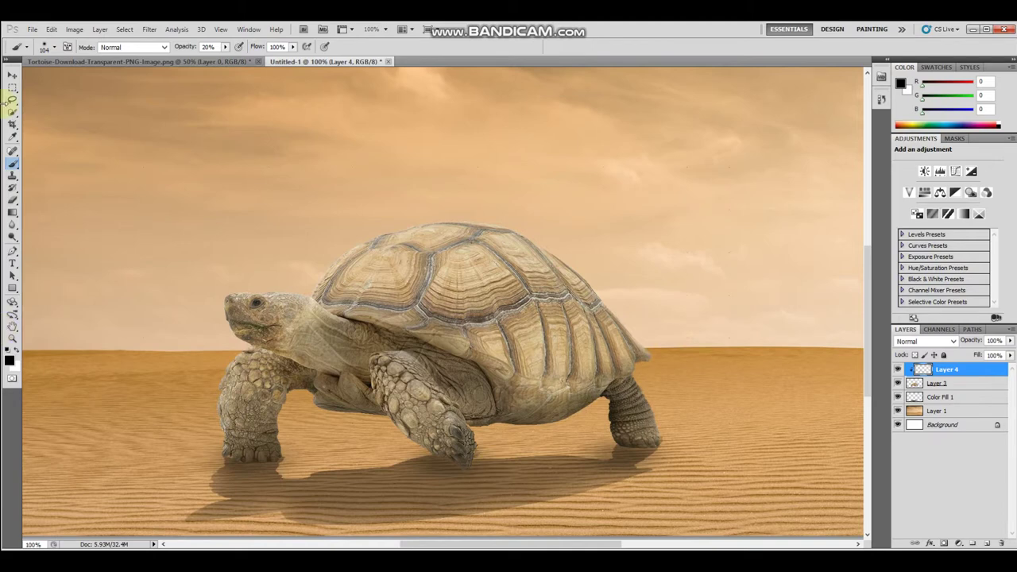
pyautogui.click(12, 201)
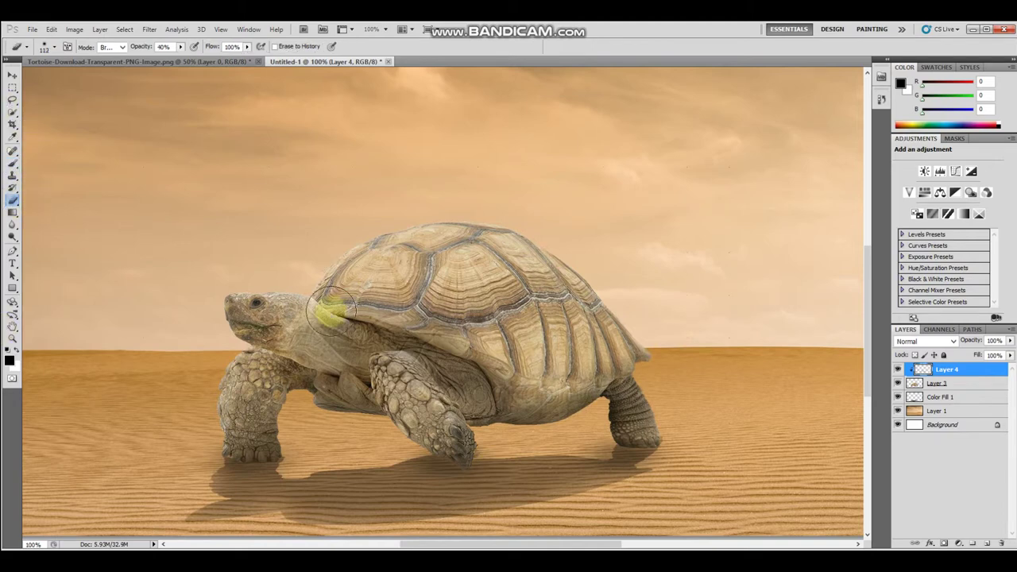
# Erase some Layer 4 shading on the shell's lower side and over the neck at 40% opacity
pyautogui.moveTo(563, 334)
pyautogui.mouseDown()
pyautogui.moveTo(552, 370)
pyautogui.moveTo(585, 363)
pyautogui.moveTo(486, 352)
pyautogui.mouseUp()
pyautogui.moveTo(336, 291); pyautogui.dragTo(352, 374)
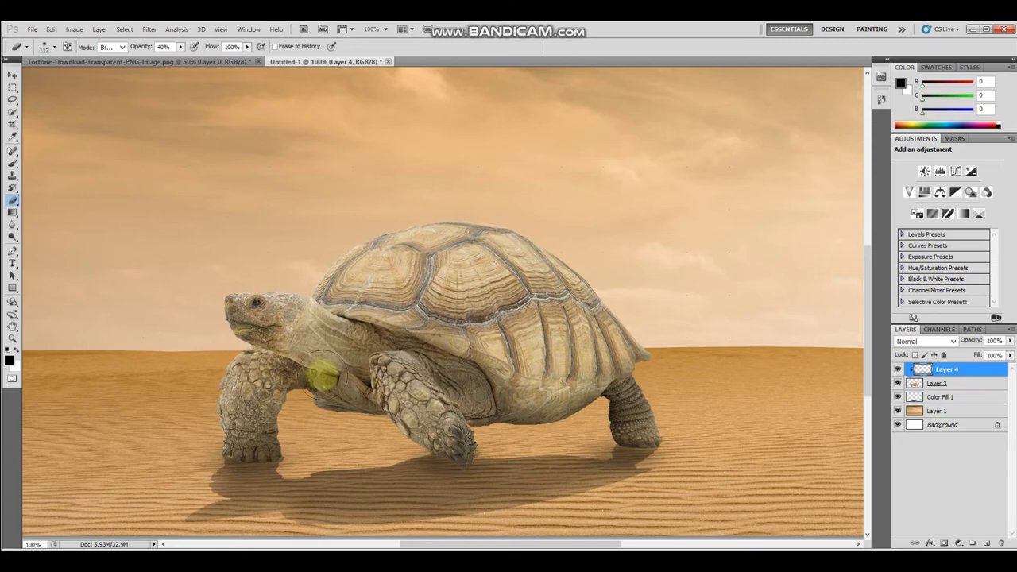
pyautogui.press('h')
pyautogui.click(304, 142)
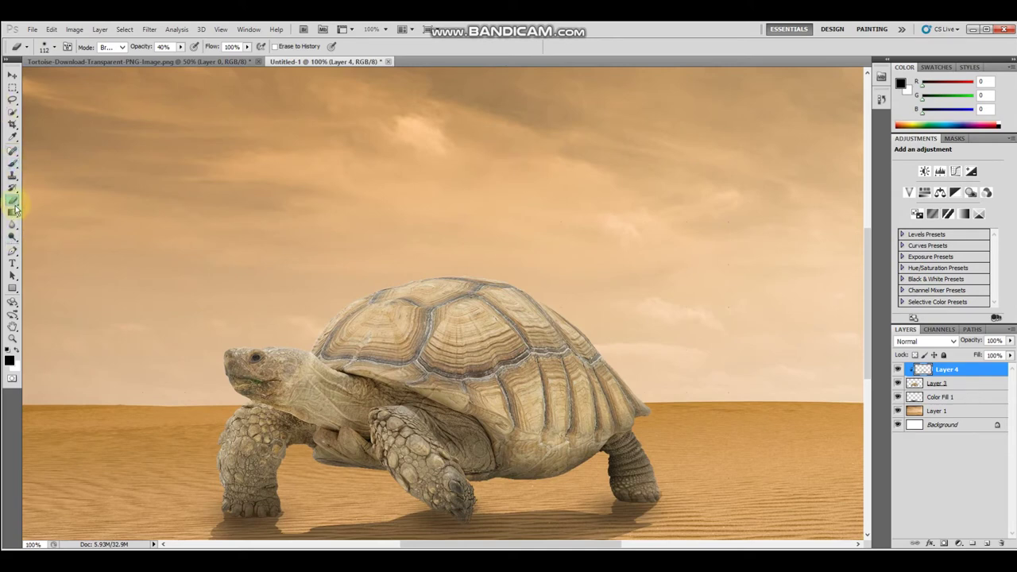
pyautogui.click(12, 163)
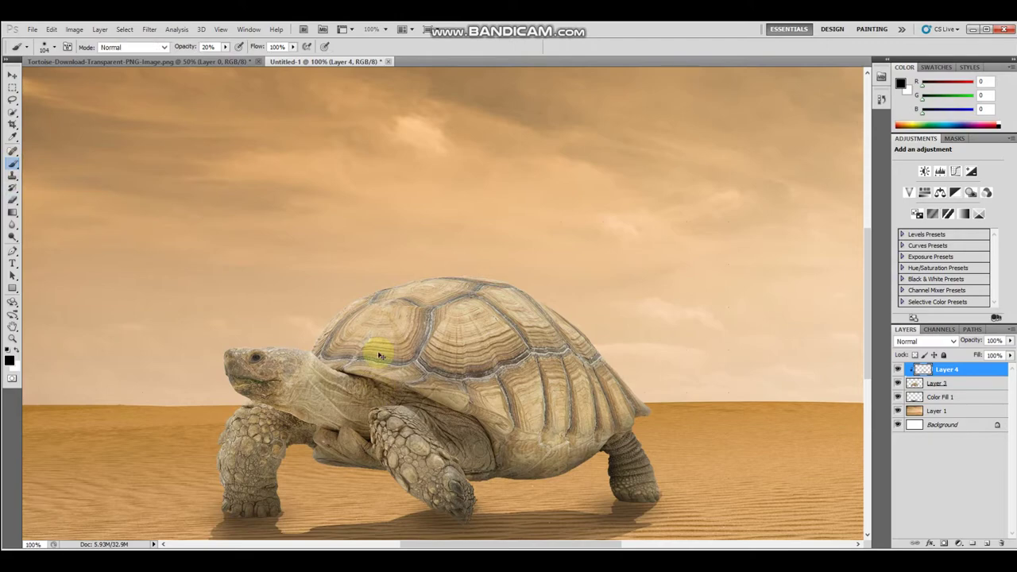
# At 200% zoom, paint faint shading along the shell's lower edge with a 40 px brush
pyautogui.hotkey('ctrl', '+')
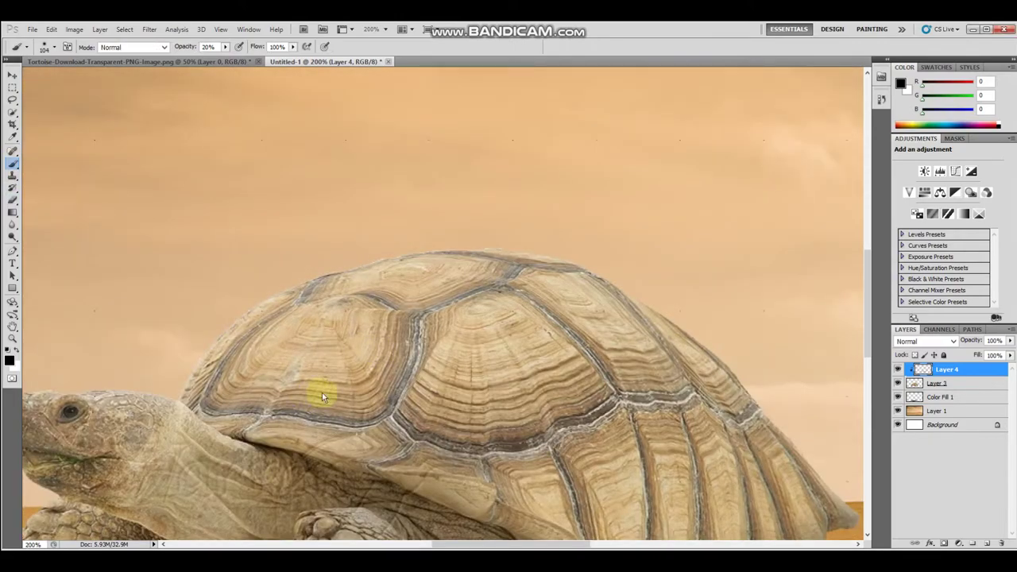
pyautogui.rightClick(321, 393)
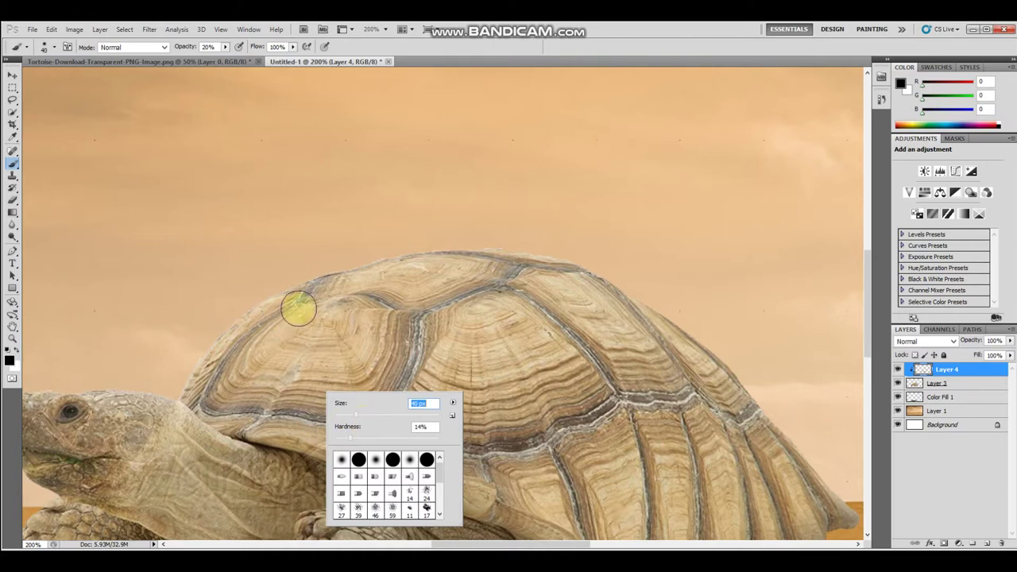
pyautogui.press('Return')
pyautogui.scroll(-3, 334, 379)
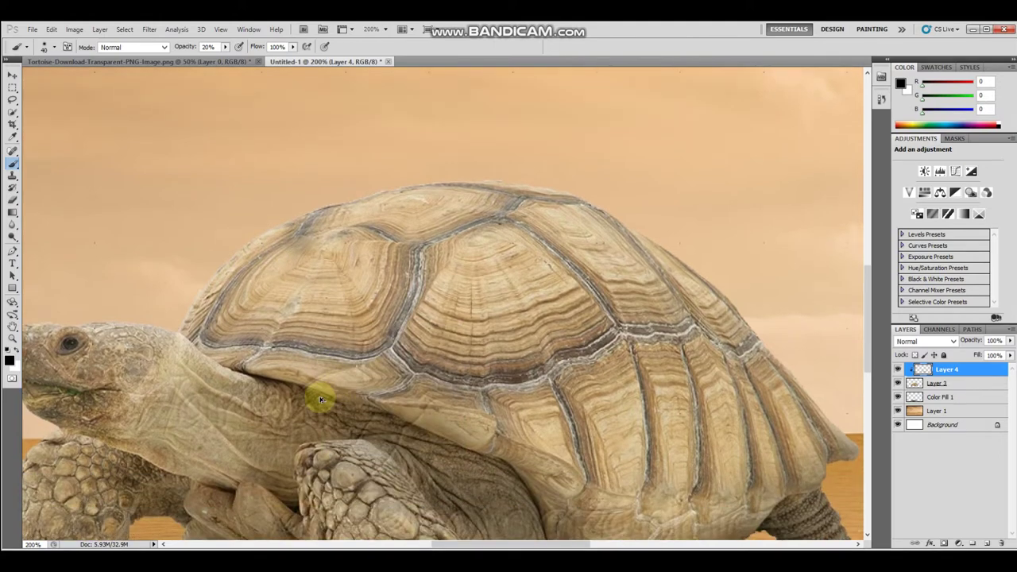
pyautogui.moveTo(272, 390)
pyautogui.mouseDown()
pyautogui.moveTo(515, 477)
pyautogui.moveTo(254, 386)
pyautogui.moveTo(477, 425)
pyautogui.moveTo(274, 371)
pyautogui.mouseUp()
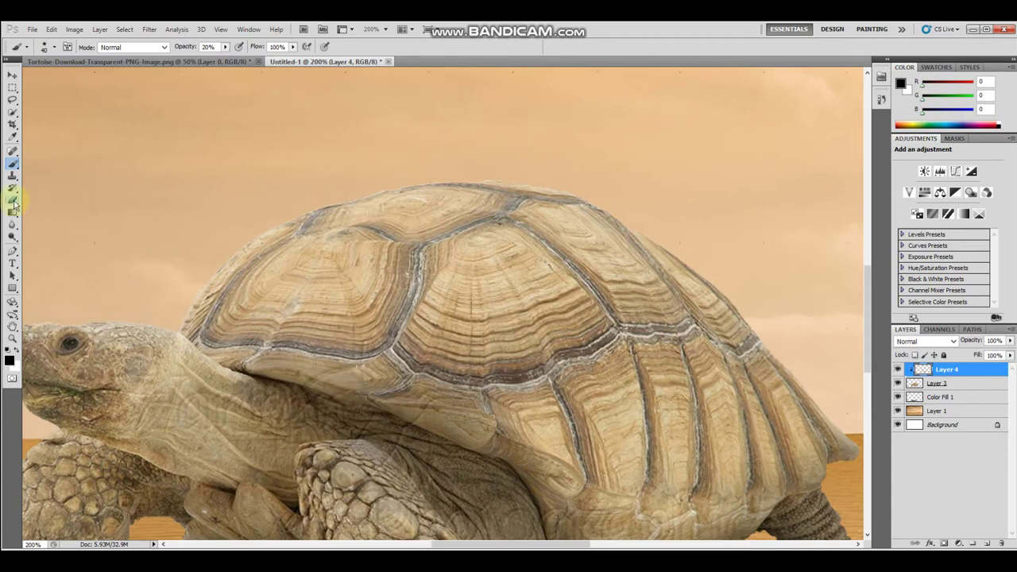
# Soften the shading over the neck and front leg with the Eraser at 16% opacity
pyautogui.click(14, 202)
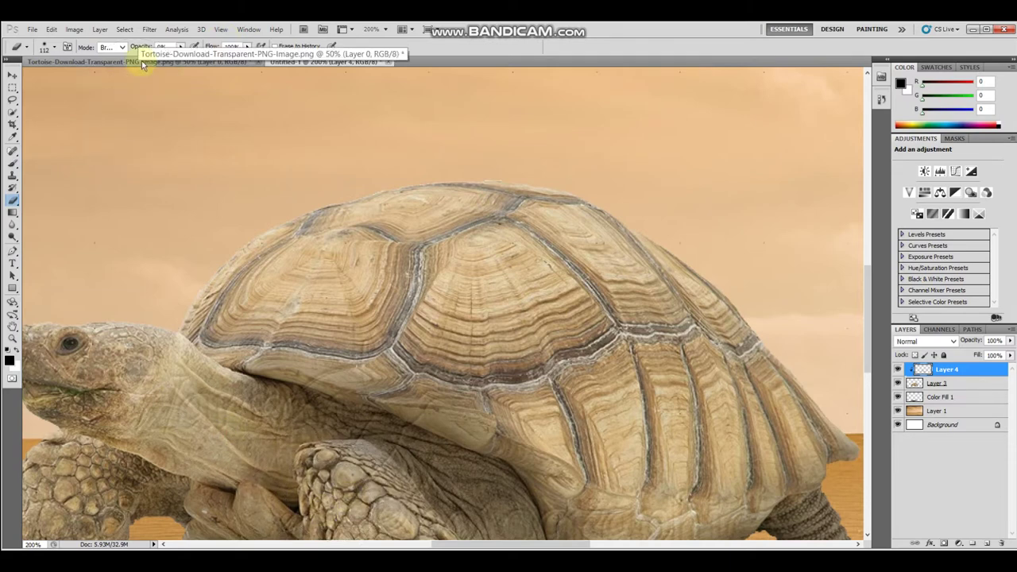
pyautogui.moveTo(141, 48); pyautogui.dragTo(140, 87)
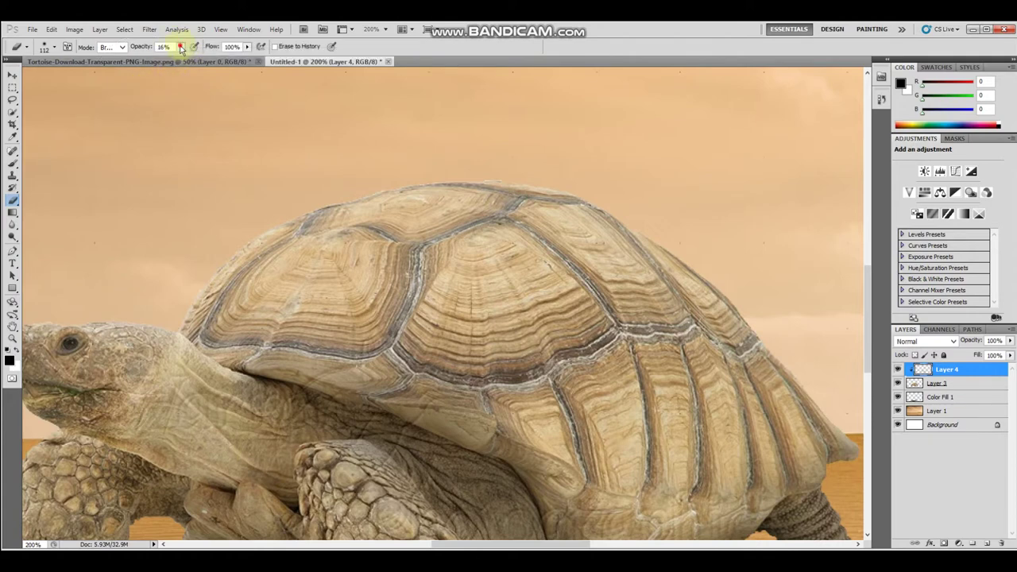
pyautogui.moveTo(252, 410)
pyautogui.mouseDown()
pyautogui.moveTo(250, 438)
pyautogui.moveTo(223, 461)
pyautogui.moveTo(352, 477)
pyautogui.moveTo(389, 506)
pyautogui.moveTo(188, 465)
pyautogui.moveTo(318, 295)
pyautogui.moveTo(490, 388)
pyautogui.moveTo(465, 336)
pyautogui.moveTo(329, 295)
pyautogui.mouseUp()
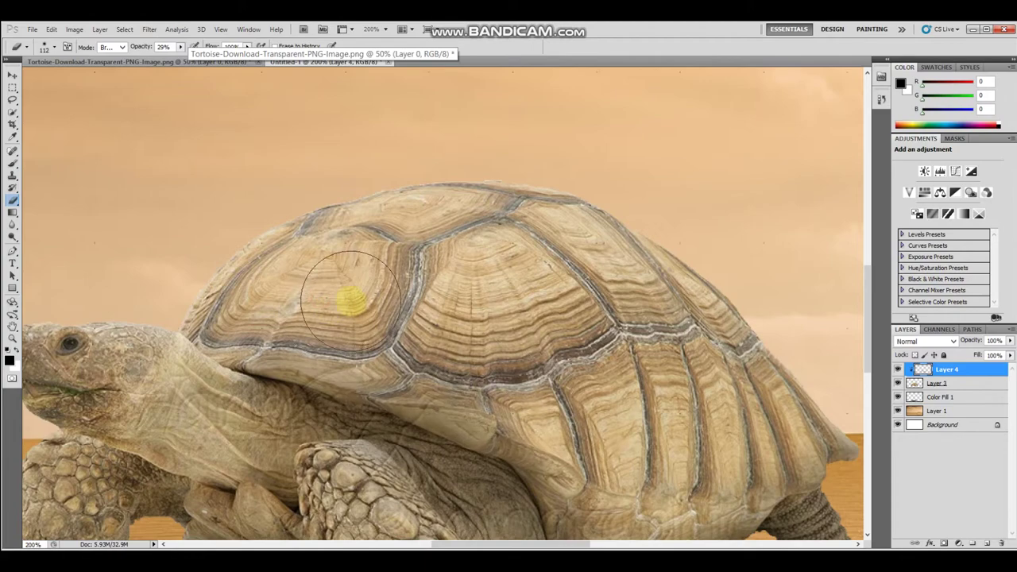
pyautogui.hotkey('ctrl', '-')
pyautogui.hotkey('ctrl', '-')
pyautogui.hotkey('ctrl', '-')
pyautogui.hotkey('ctrl', '+')
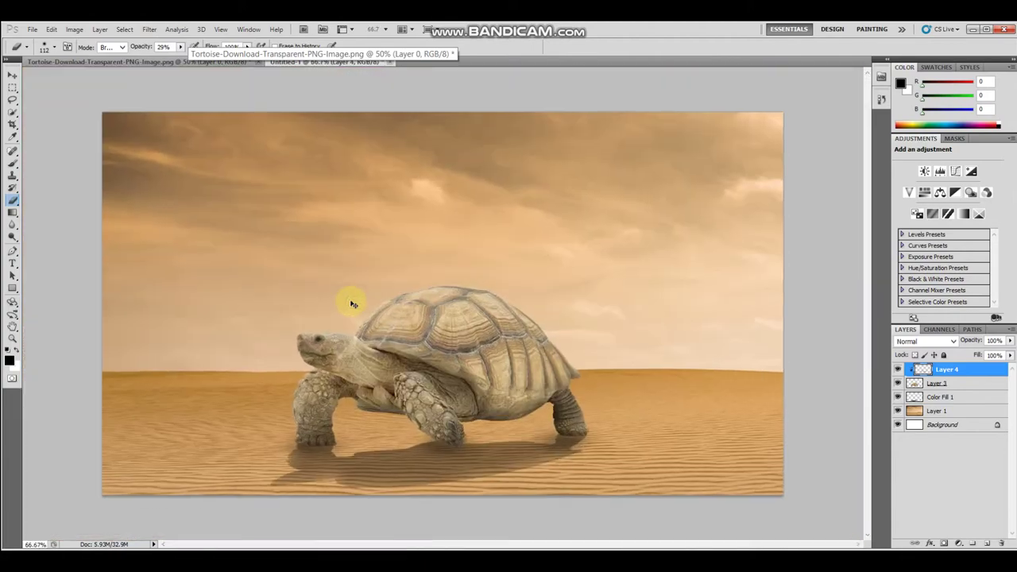
pyautogui.click(899, 367)
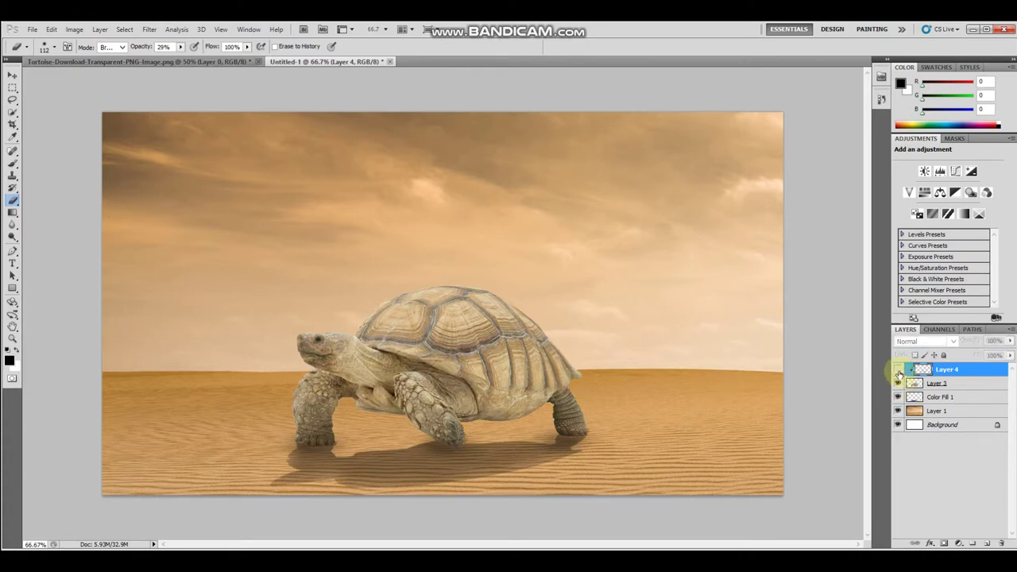
pyautogui.click(899, 370)
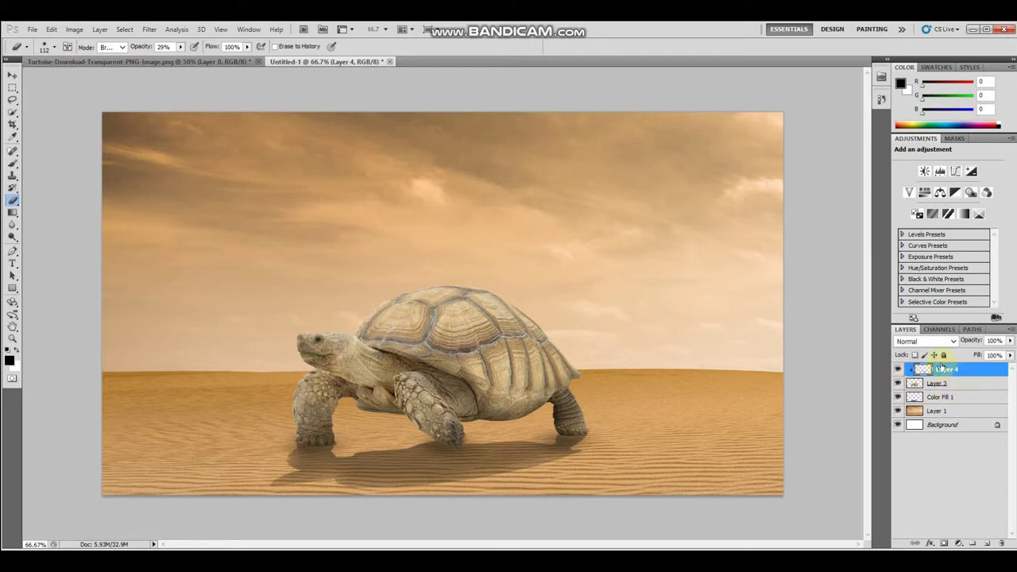
pyautogui.hotkey('ctrl', '+')
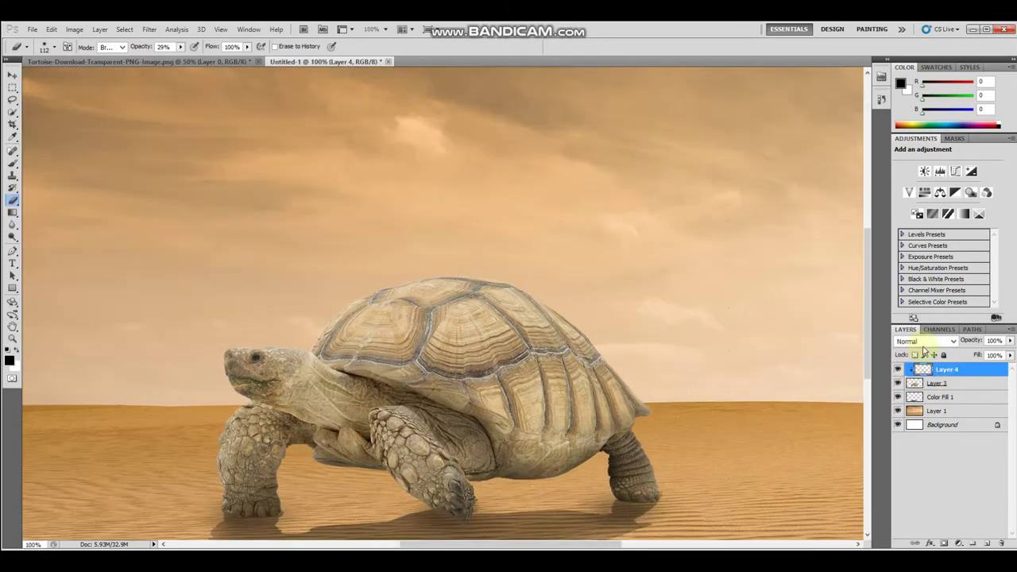
pyautogui.scroll(-1, 476, 361)
pyautogui.hotkey('ctrl', '+')
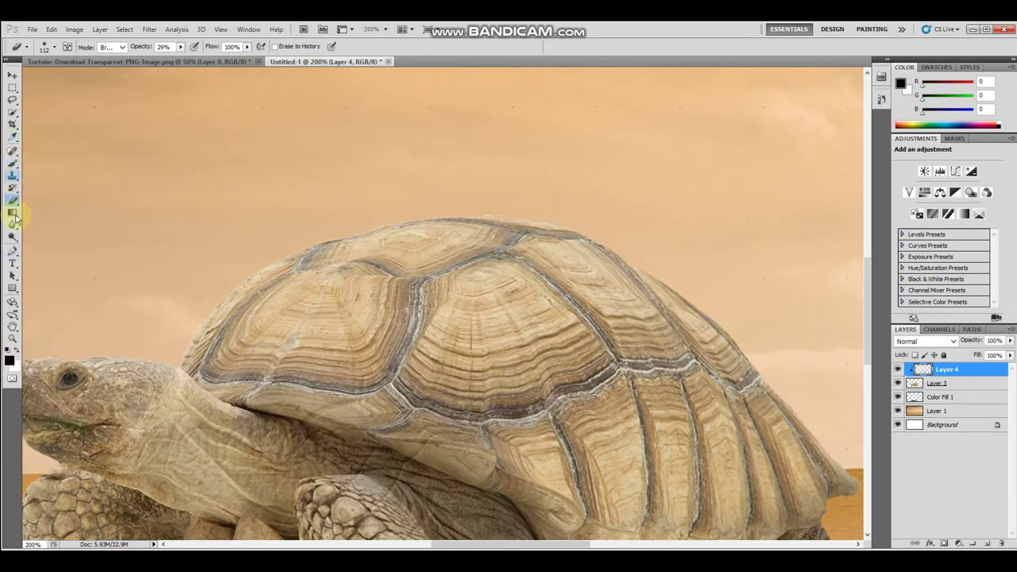
pyautogui.moveTo(12, 252); pyautogui.dragTo(42, 249)
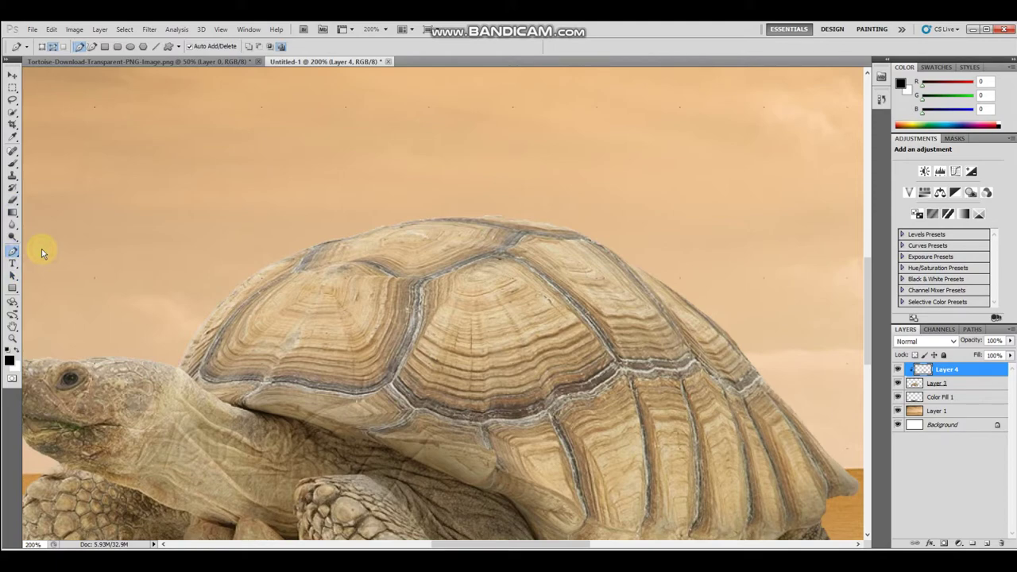
# At 300% zoom, start a Freeform Pen path along the upper shell seam
pyautogui.hotkey('ctrl', '+')
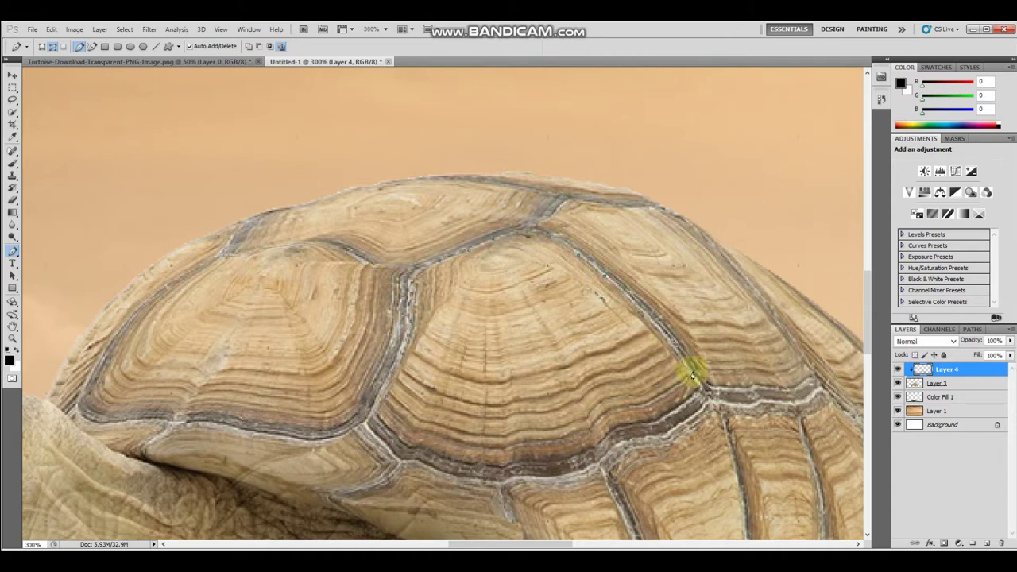
pyautogui.click(379, 416)
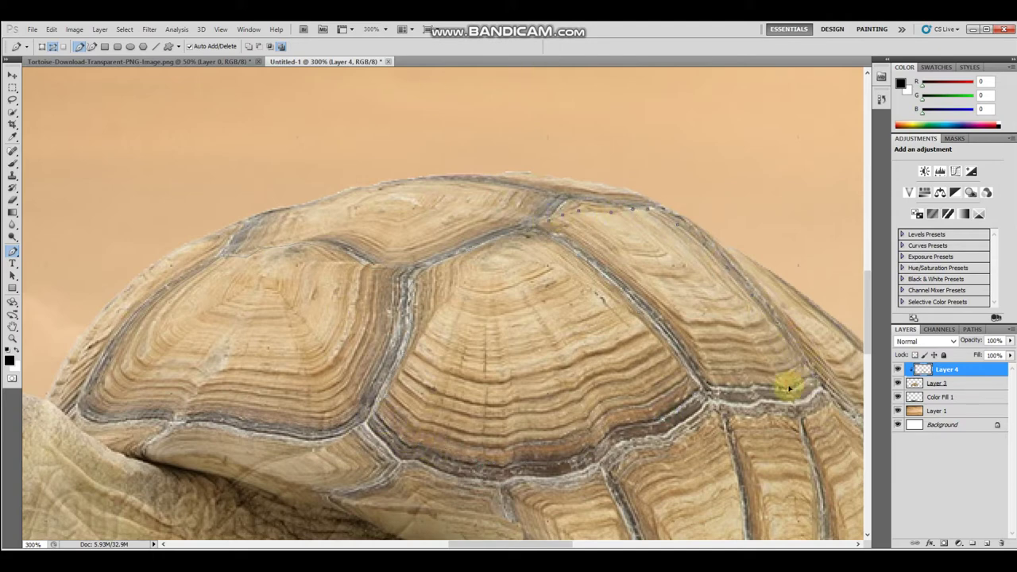
pyautogui.click(604, 266)
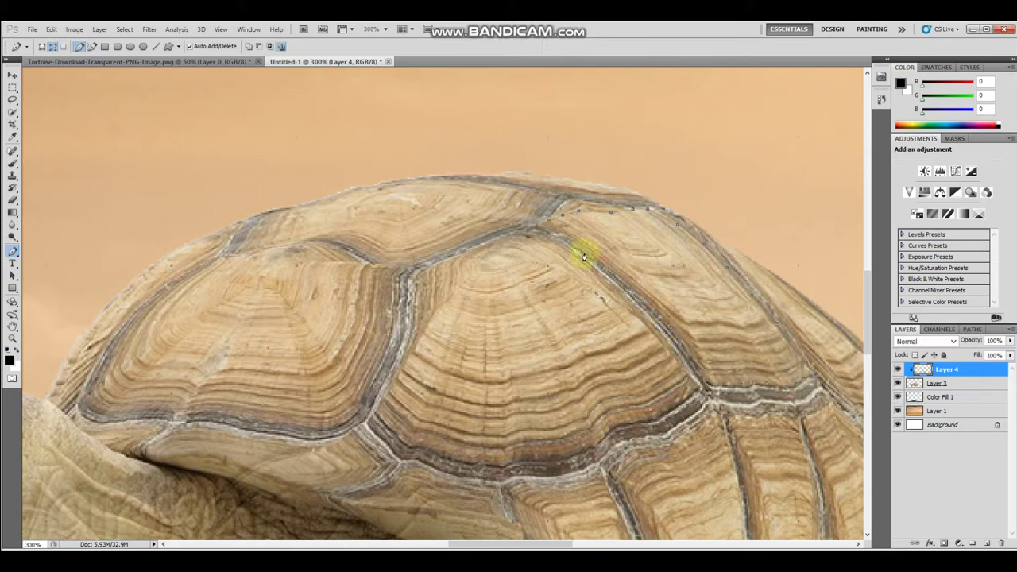
# At 400% zoom, trace a lower side panel's seams and close the path around it
pyautogui.hotkey('ctrl', '+')
pyautogui.scroll(-3, 562, 306)
pyautogui.scroll(-3, 598, 470)
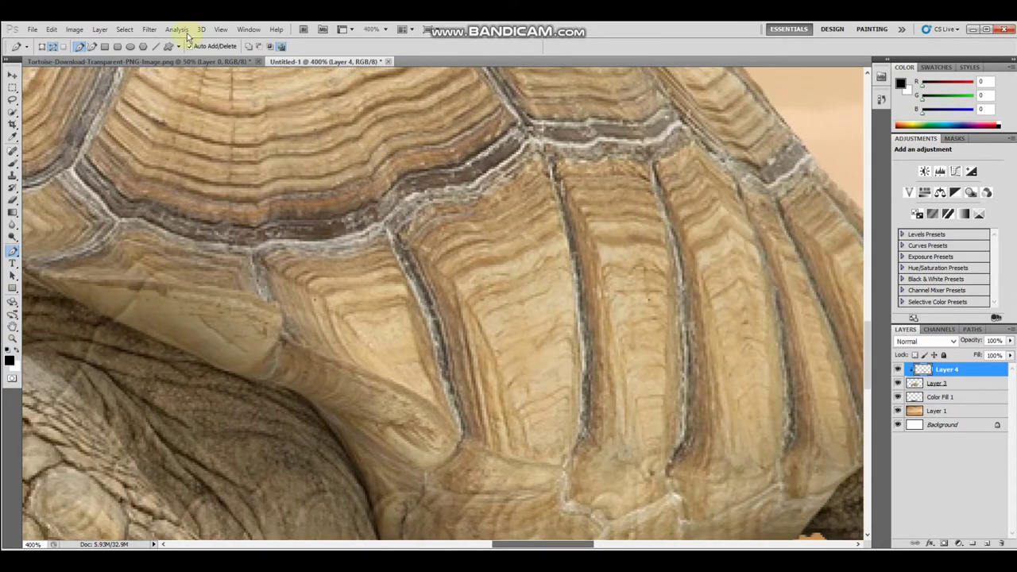
pyautogui.click(303, 258)
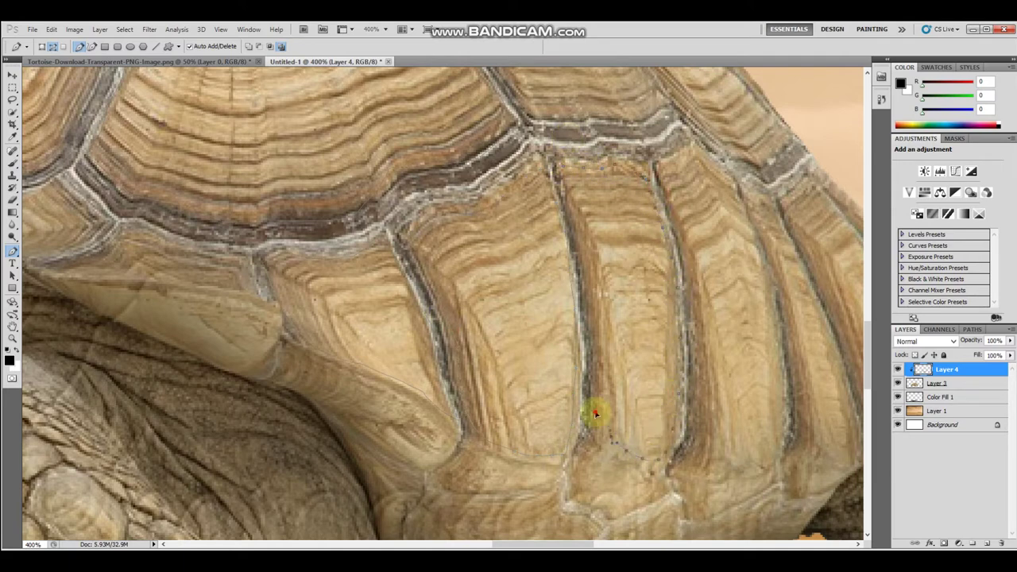
pyautogui.click(585, 296)
pyautogui.click(564, 191)
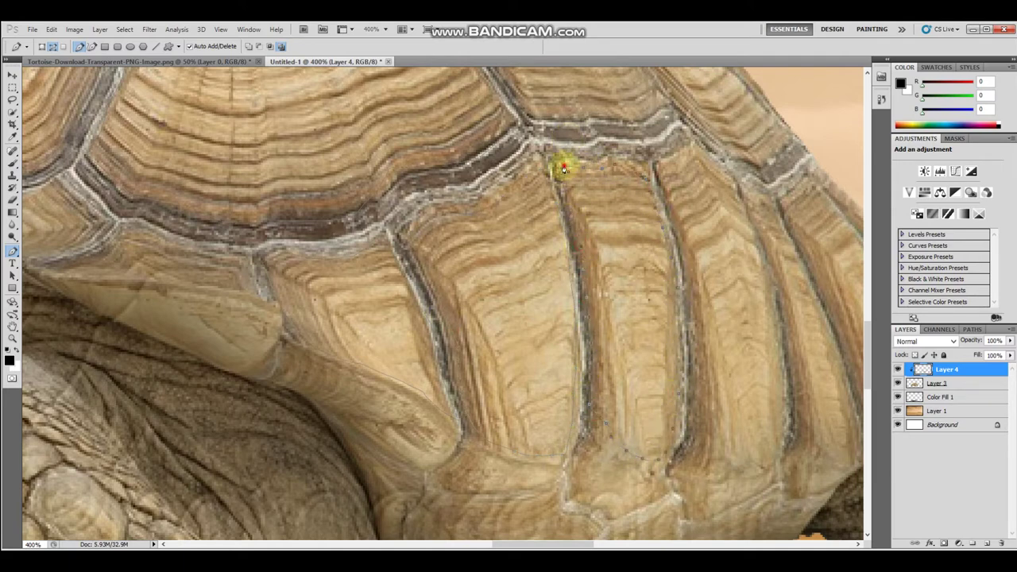
pyautogui.click(784, 385)
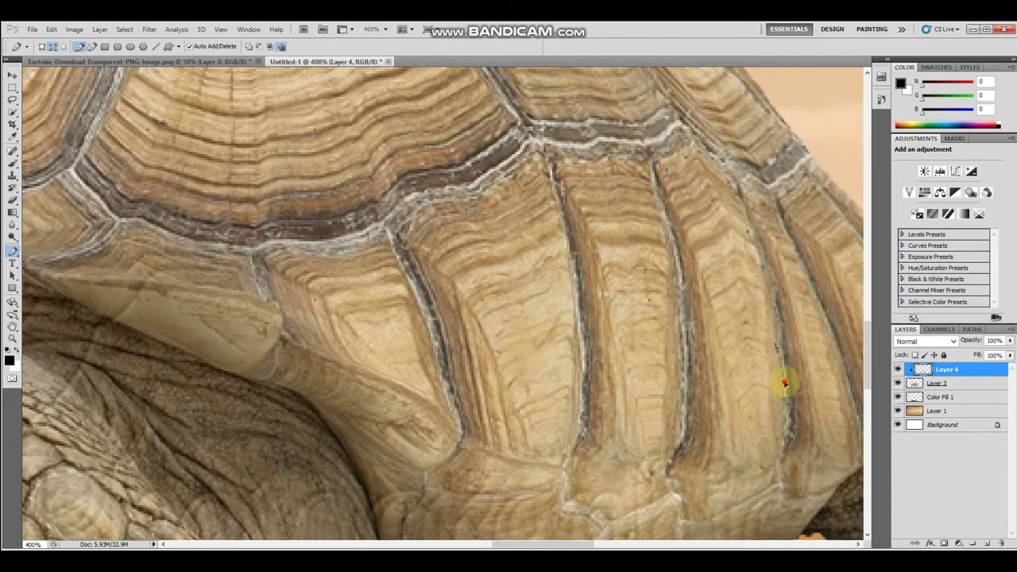
pyautogui.click(696, 327)
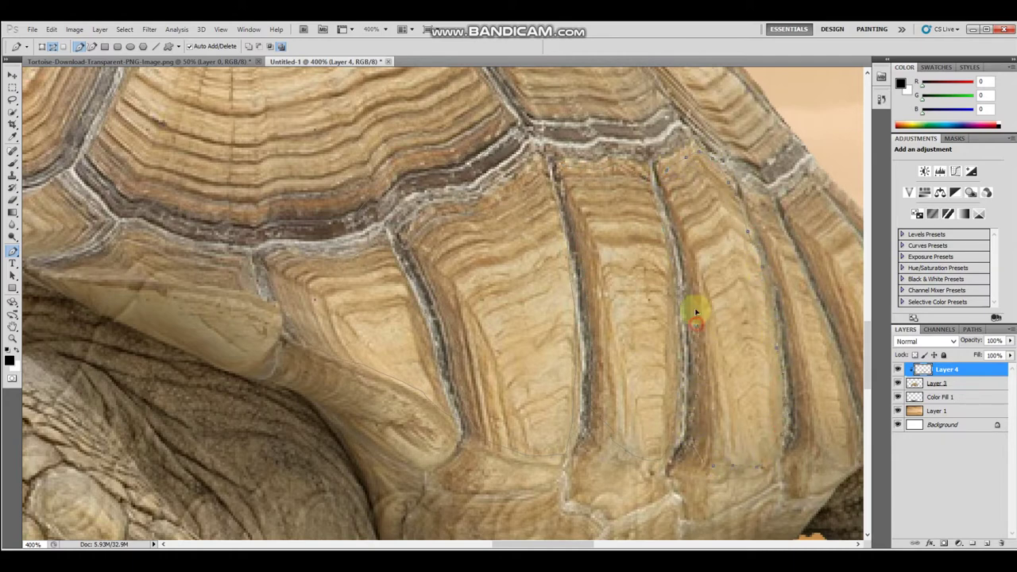
# Add a black Solid Color fill layer over the shell
pyautogui.click(959, 544)
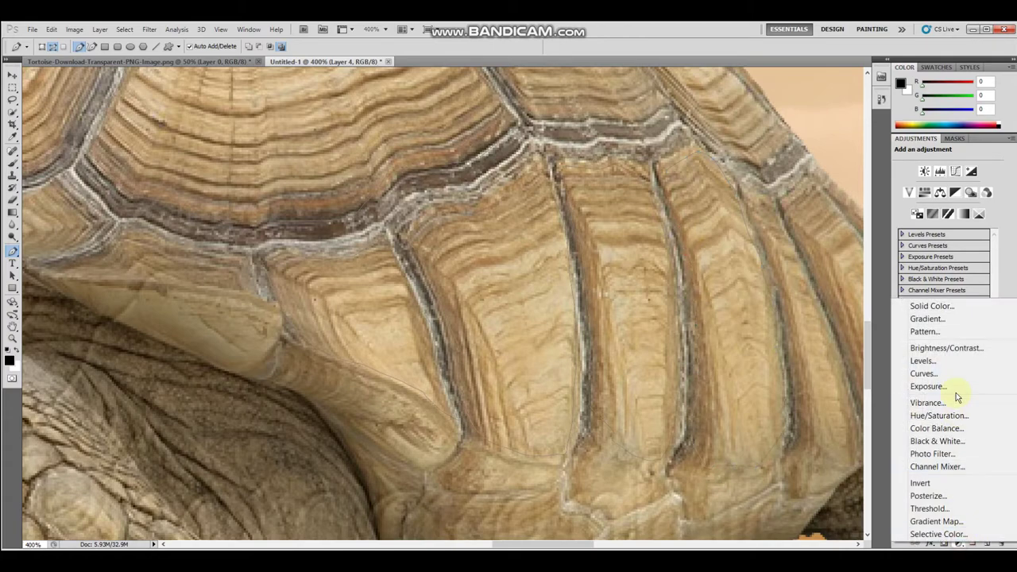
pyautogui.click(931, 306)
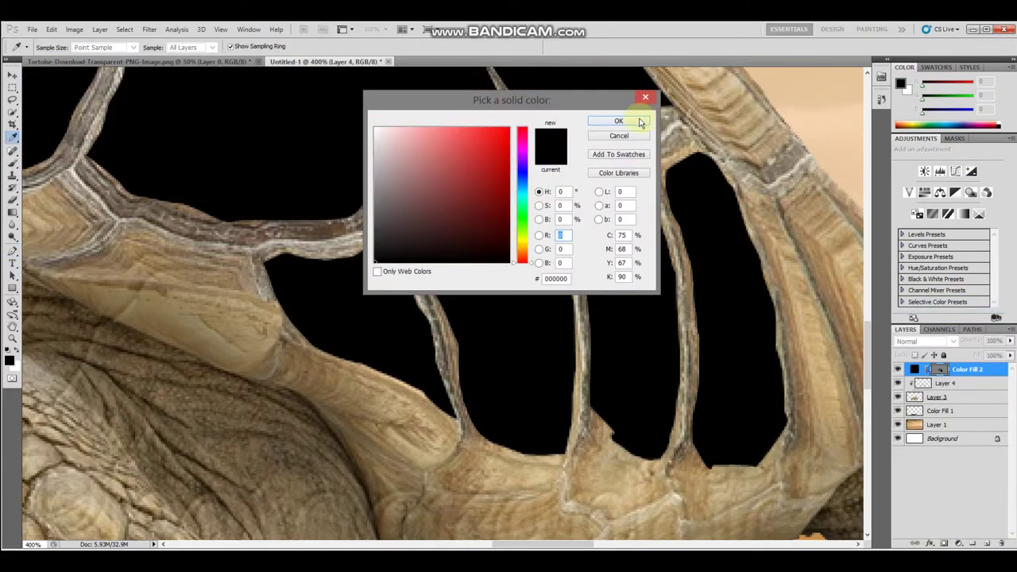
pyautogui.press('Return')
pyautogui.hotkey('ctrl', '-')
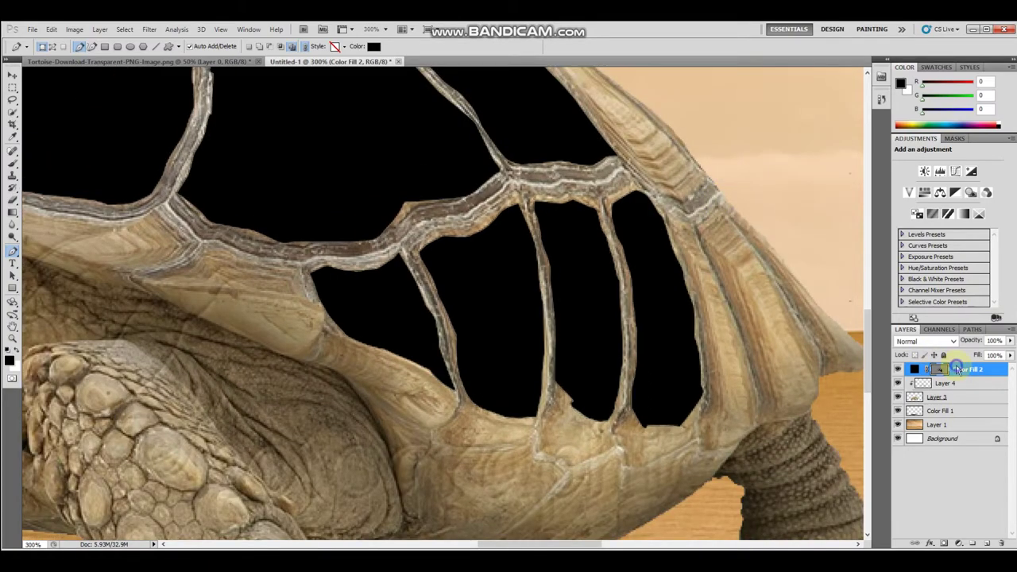
# Rasterize Color Fill 2, shift it right, and clip it back into the shell openings
pyautogui.rightClick(956, 367)
pyautogui.click(897, 184)
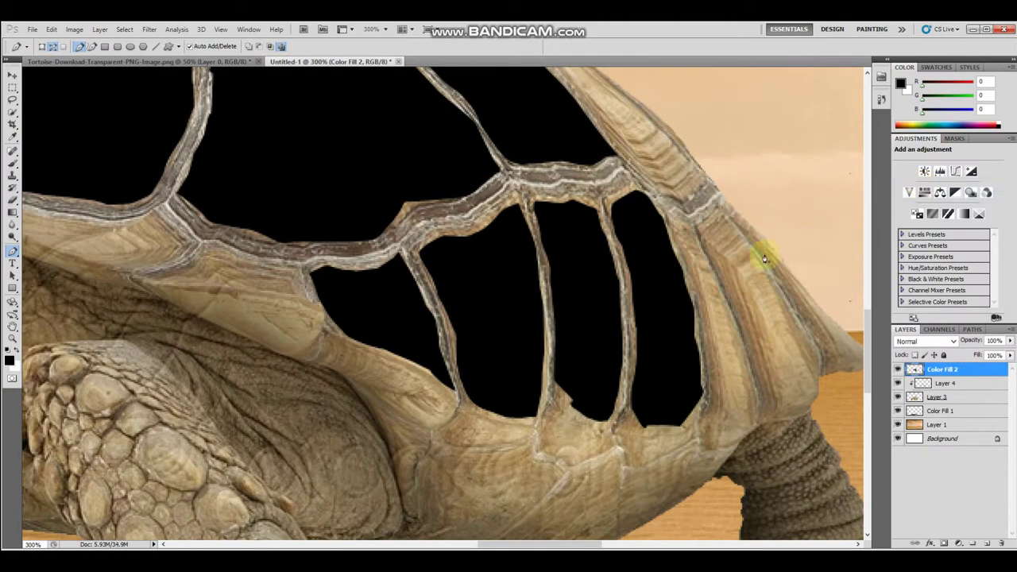
pyautogui.hotkey('ctrl', '-')
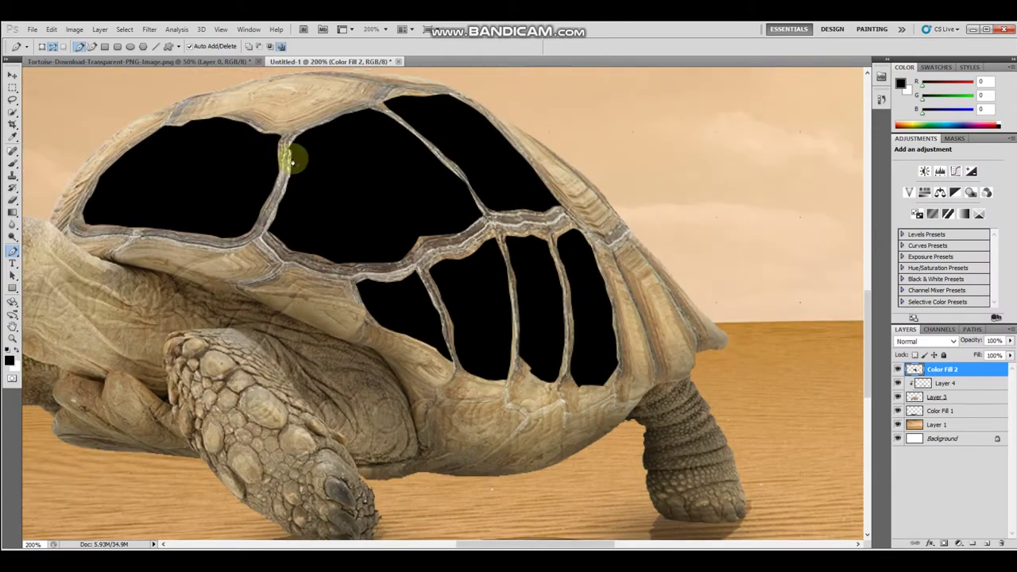
pyautogui.click(11, 76)
pyautogui.moveTo(440, 184)
pyautogui.mouseDown()
pyautogui.moveTo(640, 433)
pyautogui.moveTo(363, 135)
pyautogui.moveTo(549, 204)
pyautogui.moveTo(569, 192)
pyautogui.mouseUp()
pyautogui.hotkey('ctrl', 'alt', 'g')
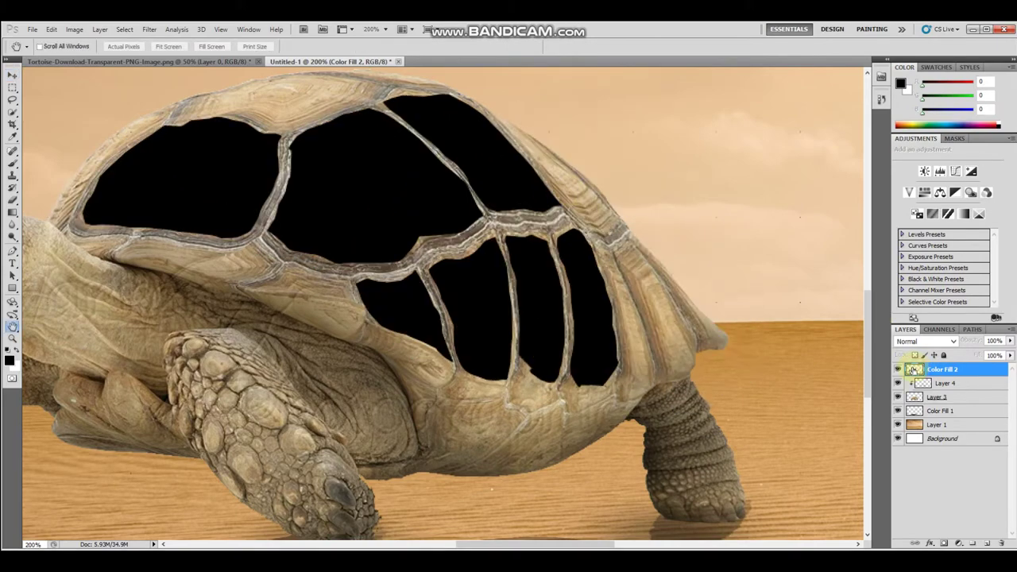
# Open and cancel Color Fill 2's Layer Style, then bring up the turtleoasis folder
pyautogui.doubleClick(914, 370)
pyautogui.hotkey('ctrl', '-')
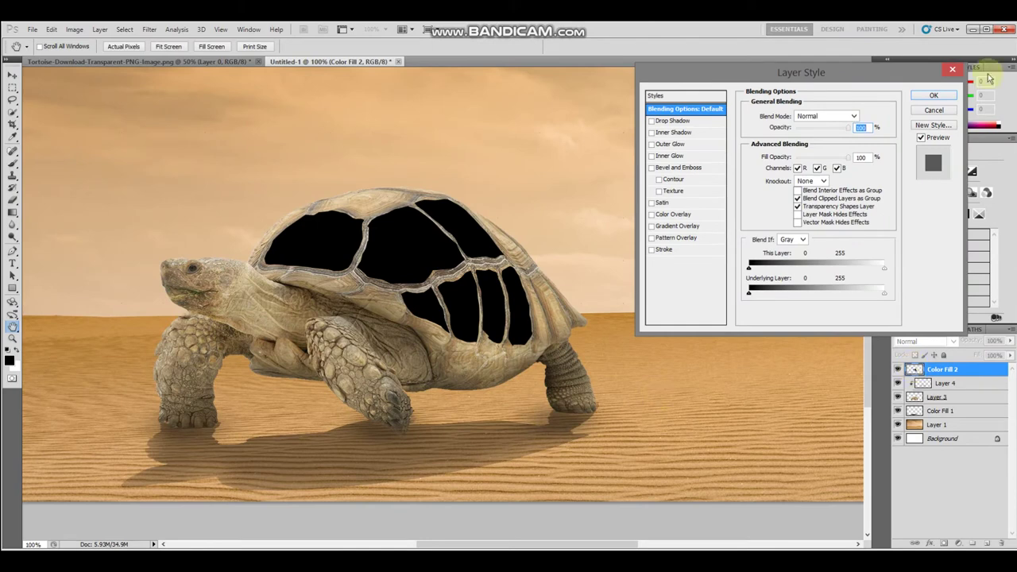
pyautogui.click(945, 108)
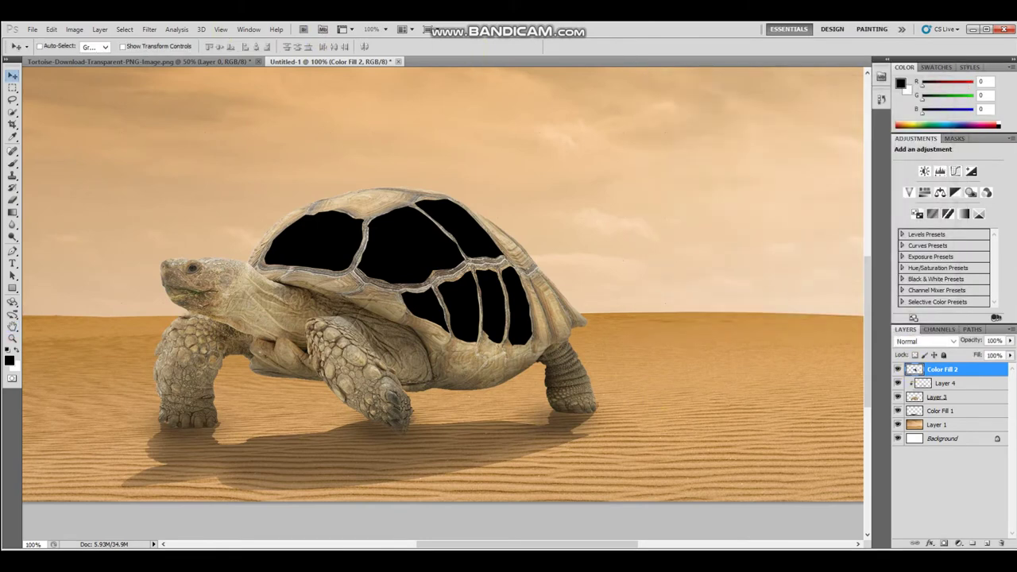
pyautogui.click(298, 27)
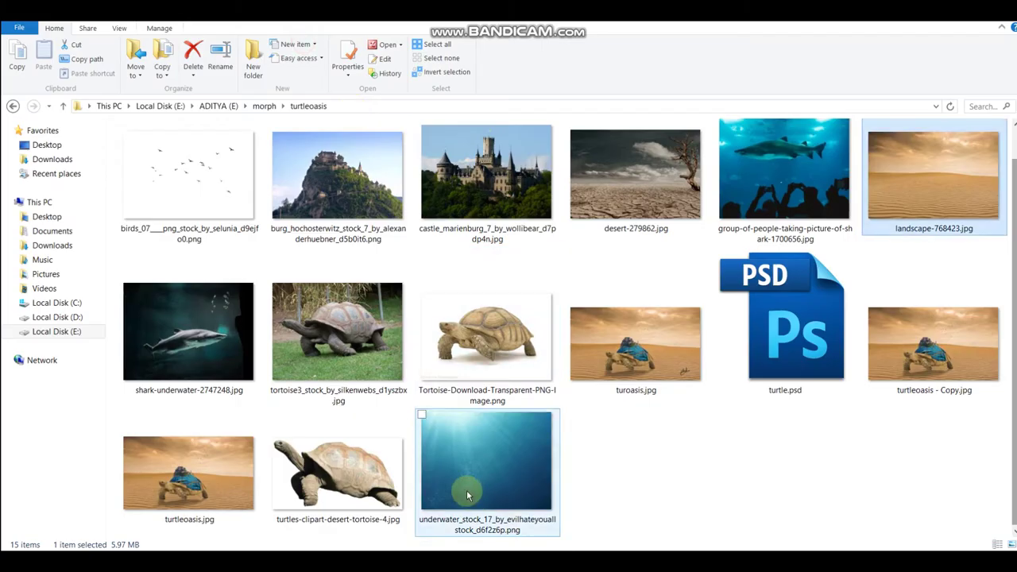
# Open underwater_stock_17 from the turtleoasis folder in Photoshop
pyautogui.hotkey('alt', 'Tab')
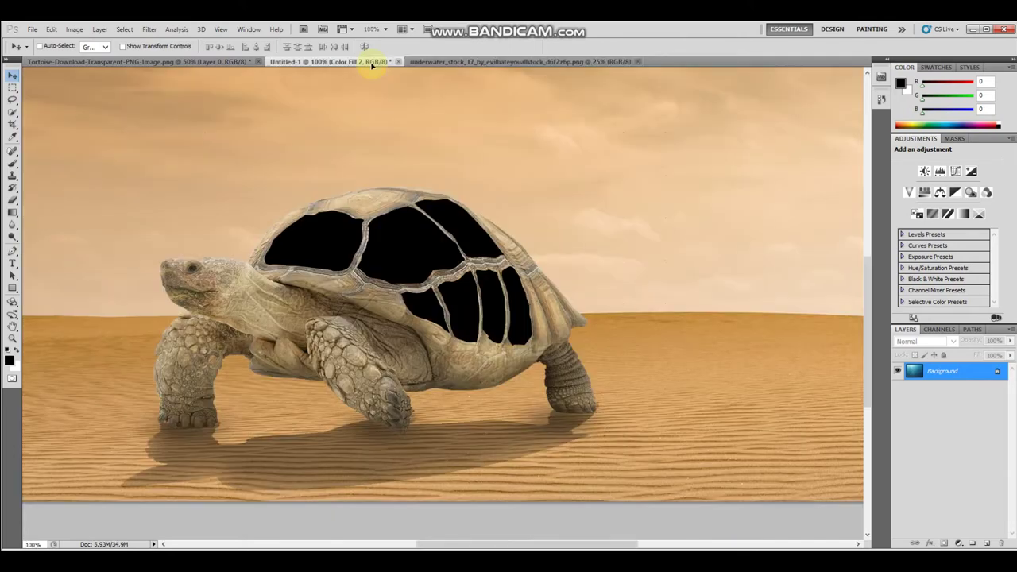
# Drag the underwater picture into the tortoise document Untitled-1
pyautogui.moveTo(372, 65); pyautogui.dragTo(492, 193)
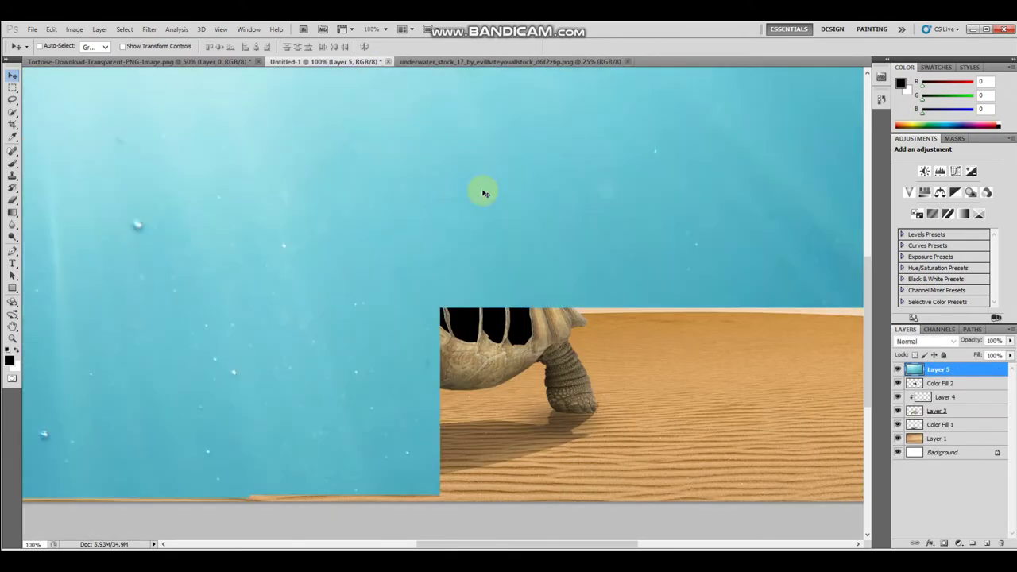
pyautogui.hotkey('ctrl', '-')
pyautogui.hotkey('ctrl', '-')
pyautogui.hotkey('ctrl', '-')
pyautogui.hotkey('ctrl', '-')
pyautogui.hotkey('ctrl', '-')
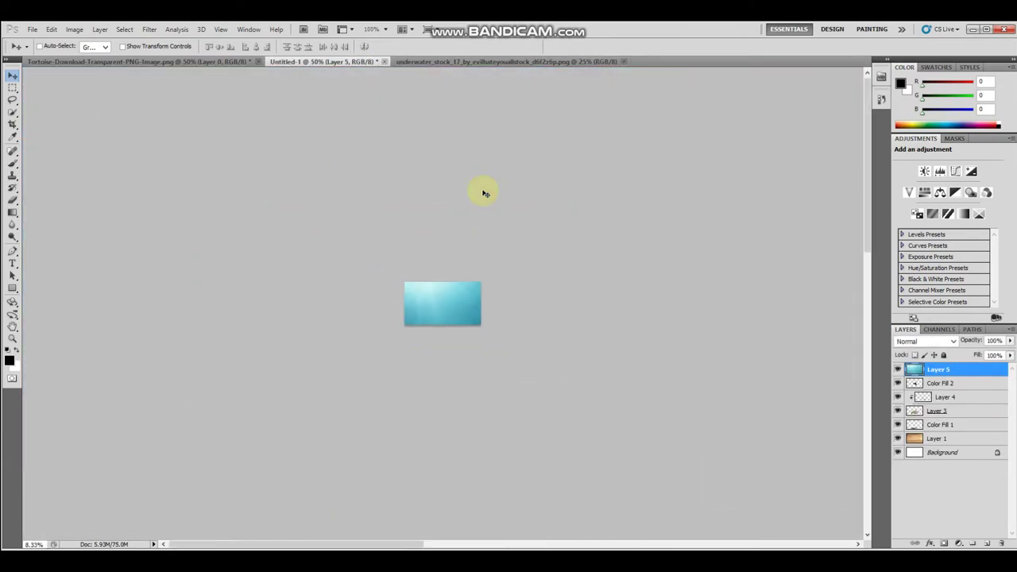
pyautogui.hotkey('ctrl', '-')
# Free Transform the underwater picture, shrinking and positioning it to cover the shell
pyautogui.hotkey('ctrl', 't')
pyautogui.moveTo(530, 390)
pyautogui.mouseDown()
pyautogui.moveTo(445, 306)
pyautogui.moveTo(474, 324)
pyautogui.mouseUp()
pyautogui.hotkey('ctrl', '+')
pyautogui.hotkey('ctrl', '+')
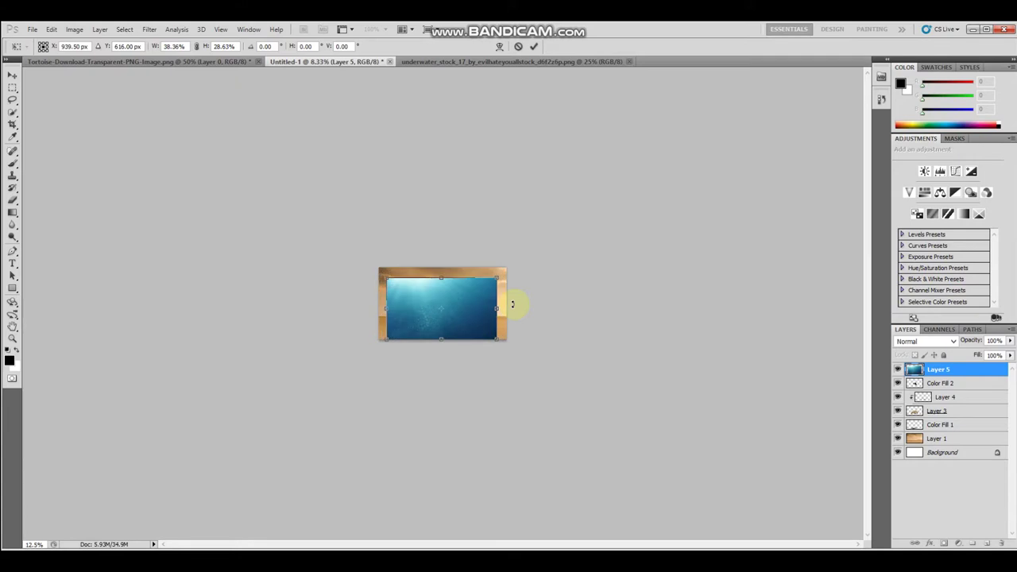
pyautogui.hotkey('ctrl', '+')
pyautogui.hotkey('ctrl', '+')
pyautogui.hotkey('ctrl', '+')
pyautogui.hotkey('ctrl', '+')
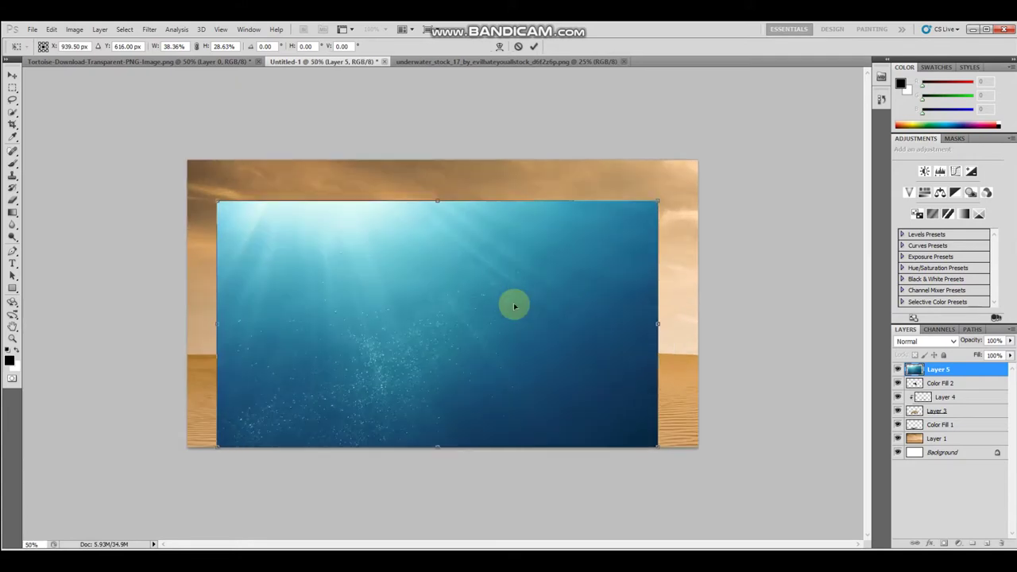
pyautogui.moveTo(221, 201); pyautogui.dragTo(371, 278)
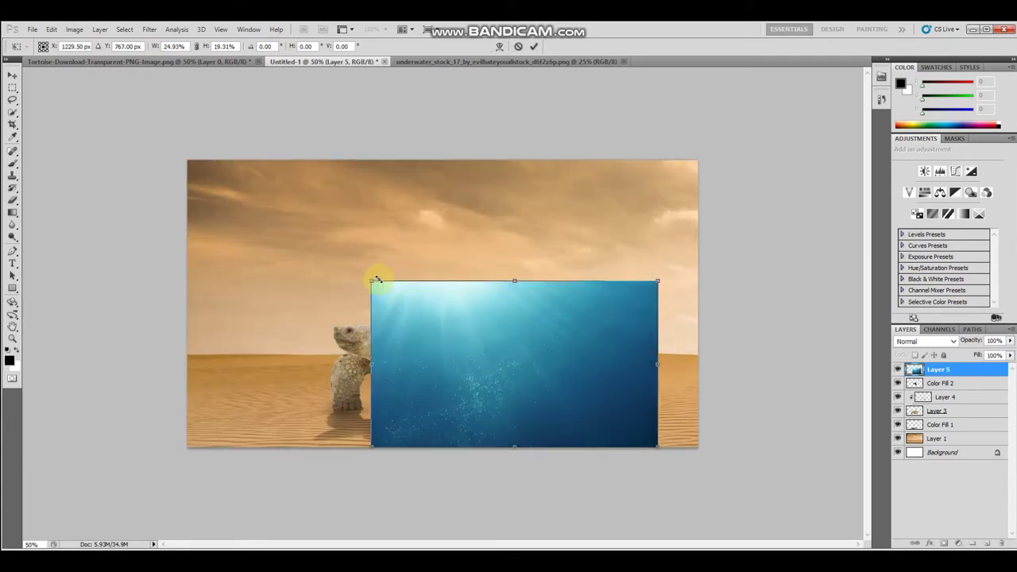
pyautogui.moveTo(461, 344); pyautogui.dragTo(451, 341)
pyautogui.moveTo(647, 442); pyautogui.dragTo(495, 352)
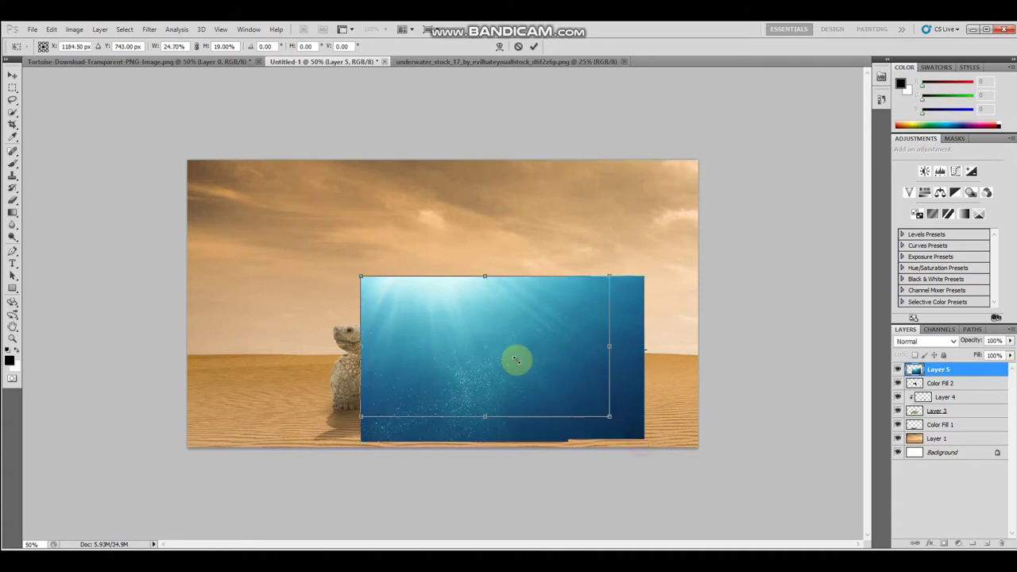
pyautogui.moveTo(460, 318); pyautogui.dragTo(509, 346)
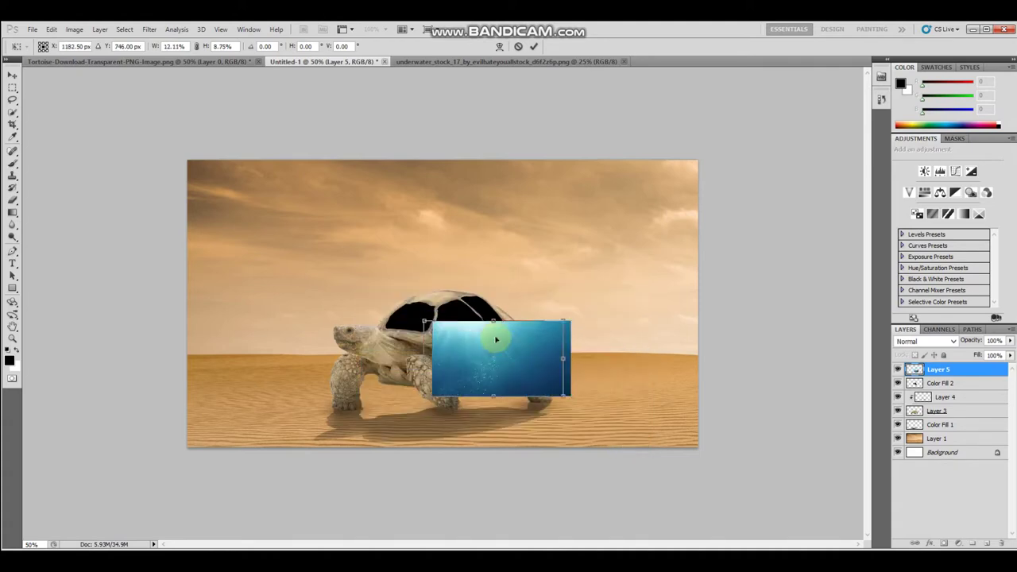
pyautogui.moveTo(407, 305); pyautogui.dragTo(377, 272)
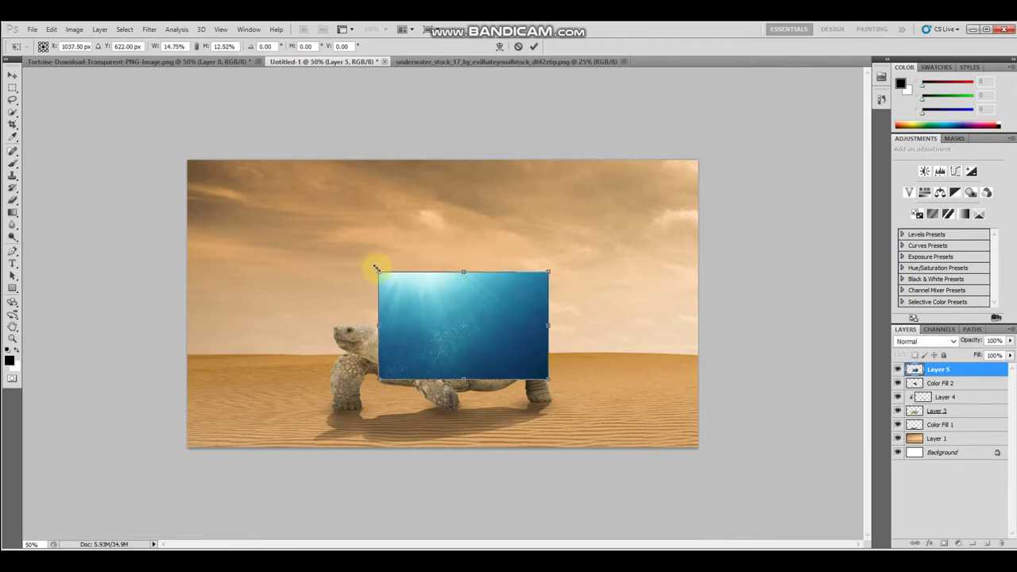
pyautogui.press('Return')
# Flip the underwater picture horizontally via Edit > Transform
pyautogui.click(50, 29)
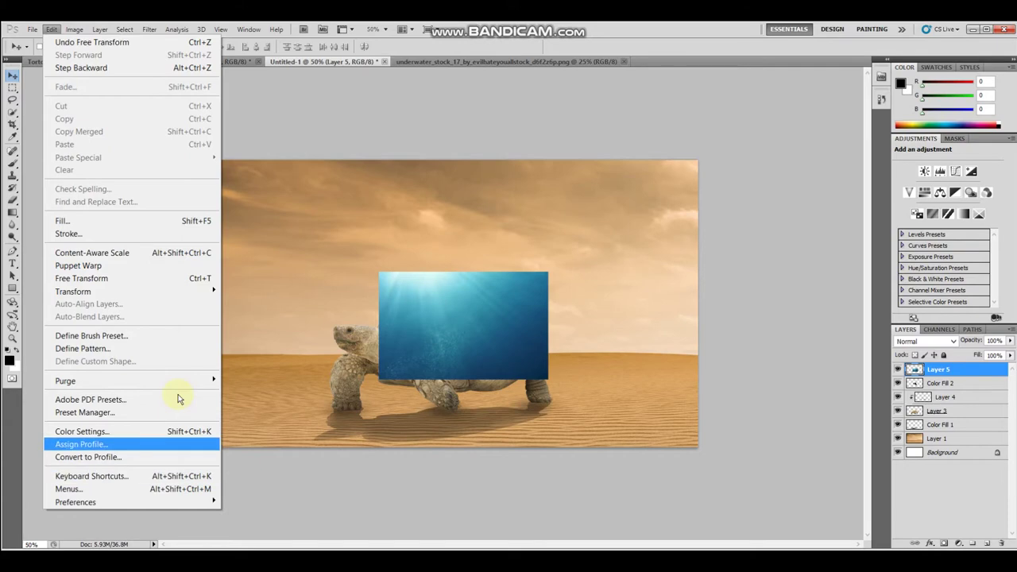
pyautogui.click(50, 30)
pyautogui.click(50, 31)
pyautogui.click(49, 30)
pyautogui.click(50, 30)
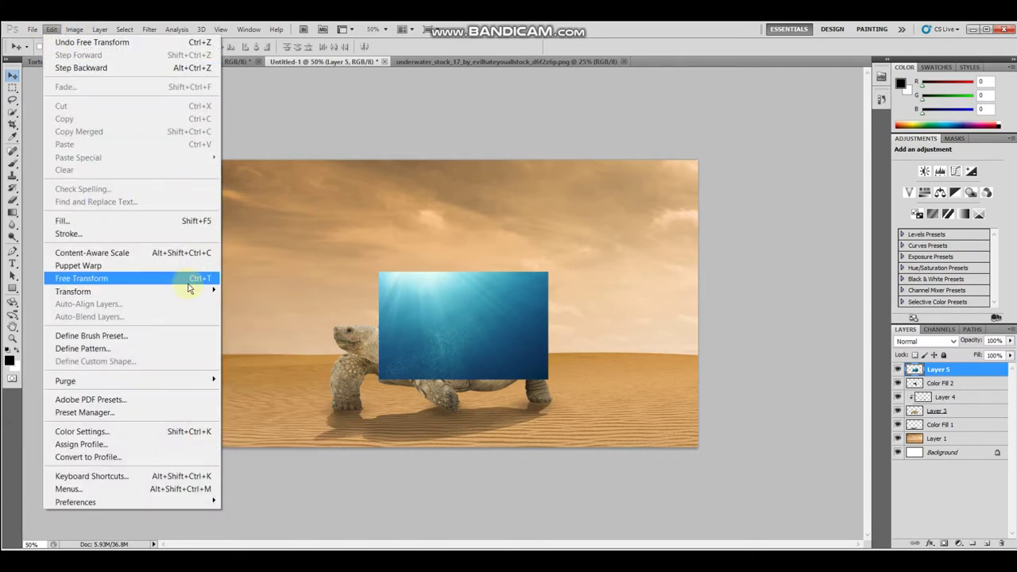
pyautogui.moveTo(73, 292)
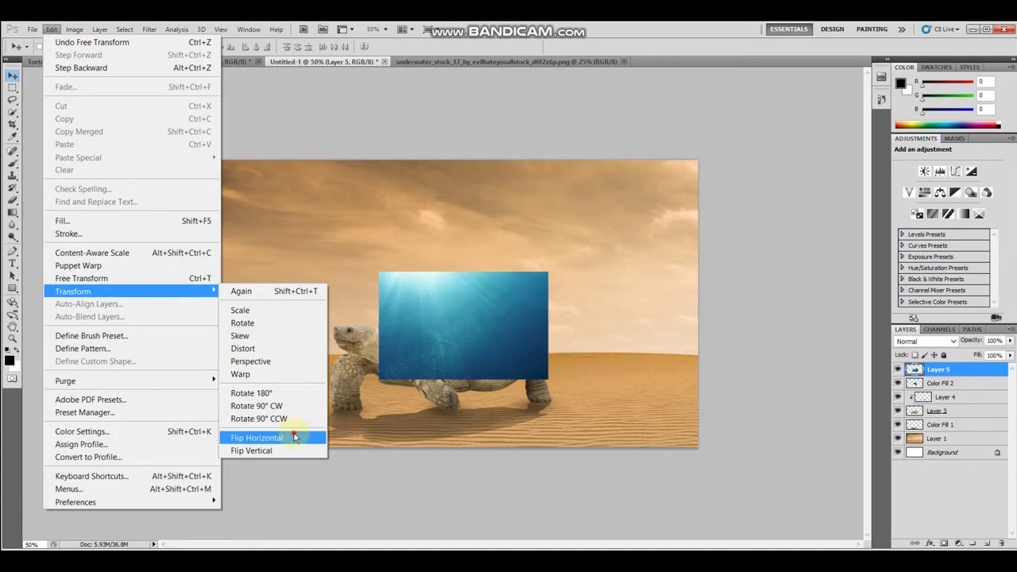
pyautogui.click(293, 435)
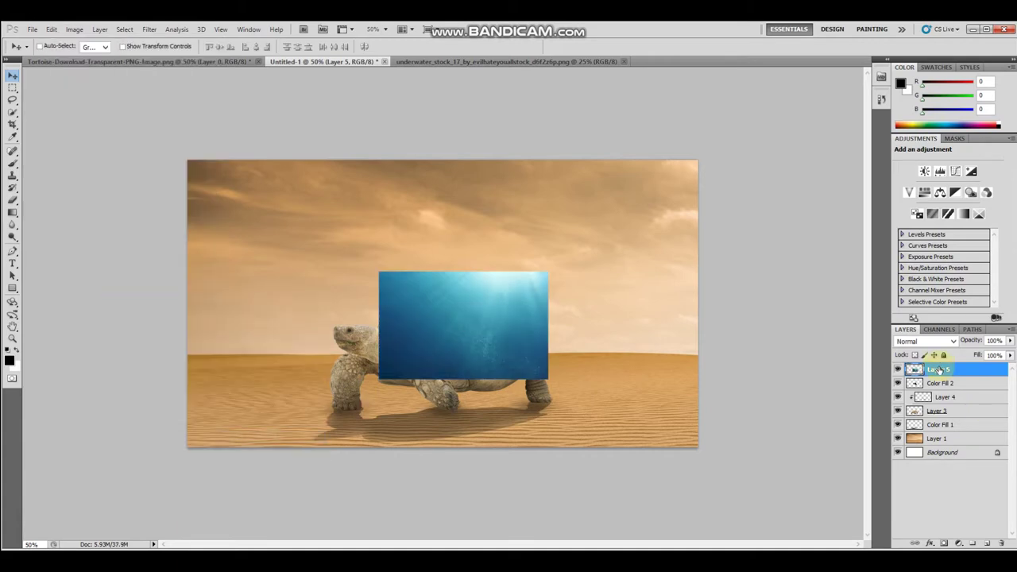
# Clip Layer 5 to Color Fill 2 and nudge the water inside the shell openings
pyautogui.rightClick(940, 370)
pyautogui.click(910, 229)
pyautogui.moveTo(455, 329); pyautogui.dragTo(469, 328)
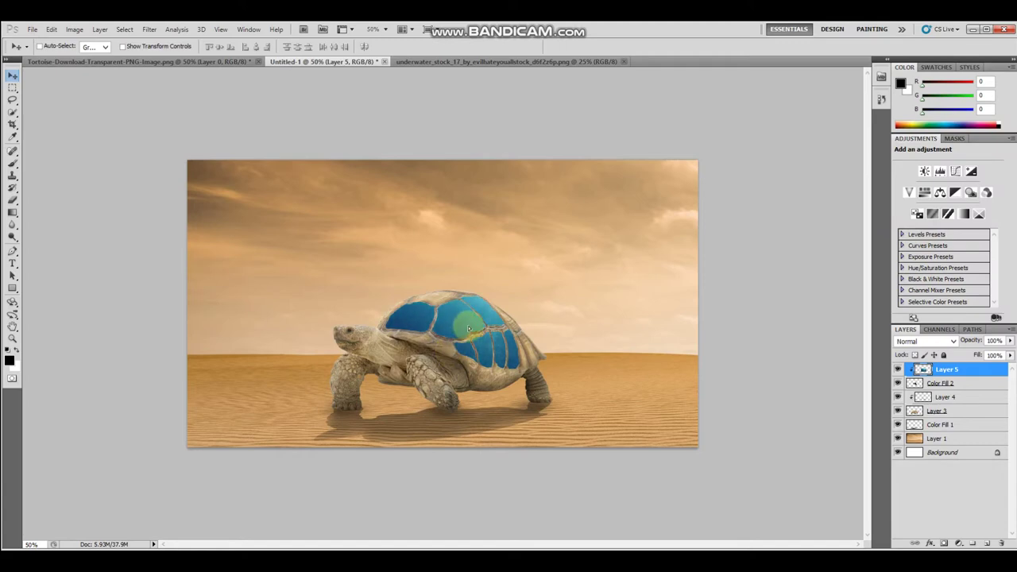
pyautogui.scroll(2, 469, 328)
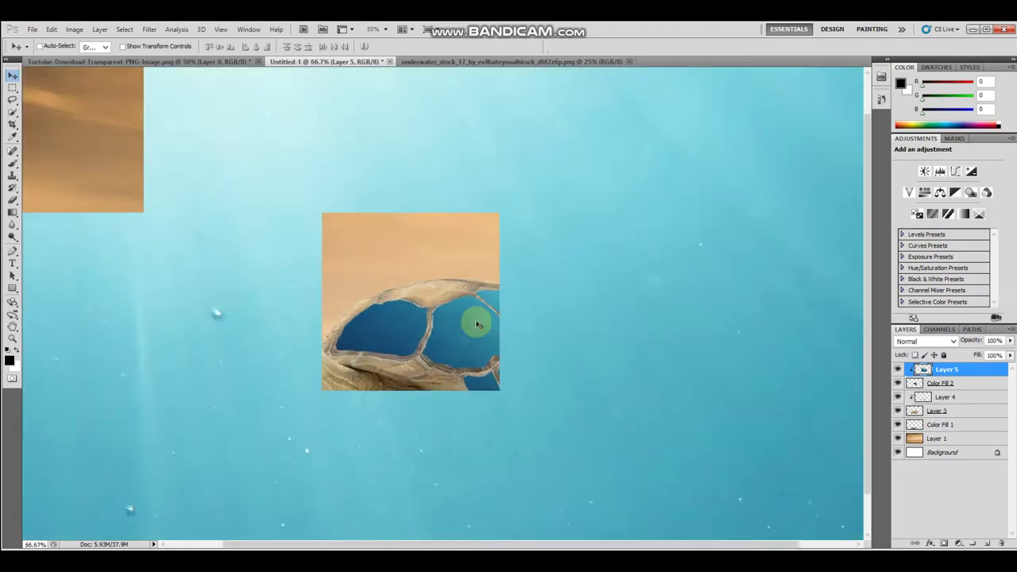
pyautogui.scroll(-1, 480, 326)
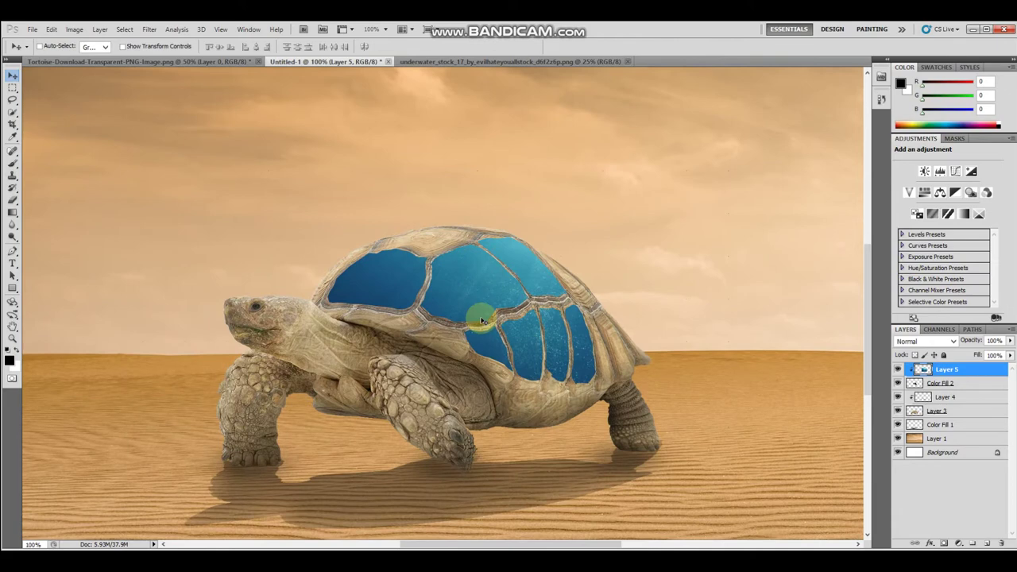
pyautogui.click(964, 383)
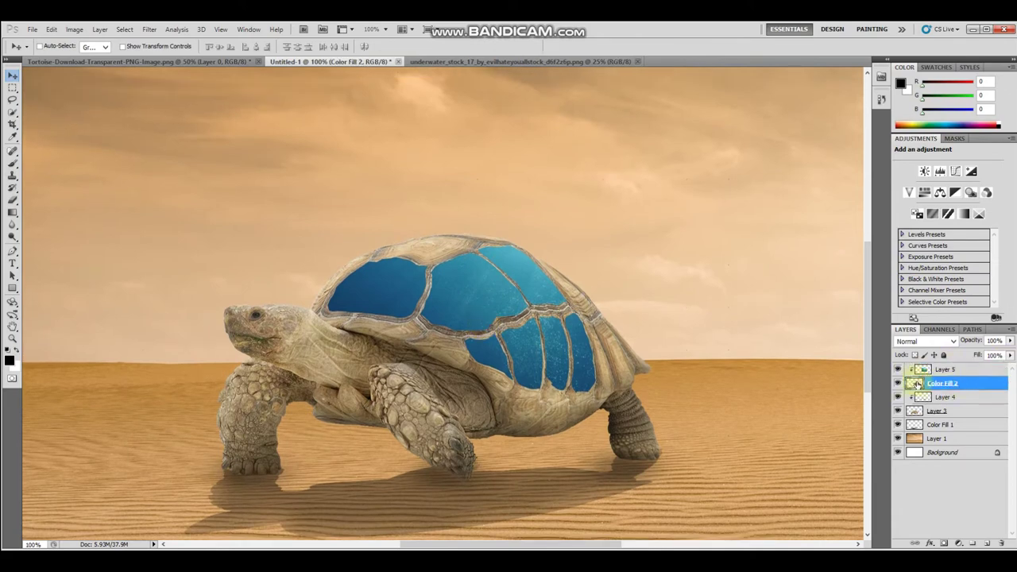
# Add Bevel and Emboss to Color Fill 2, comparing Inner and Outer Bevel, with depth 120
pyautogui.doubleClick(916, 385)
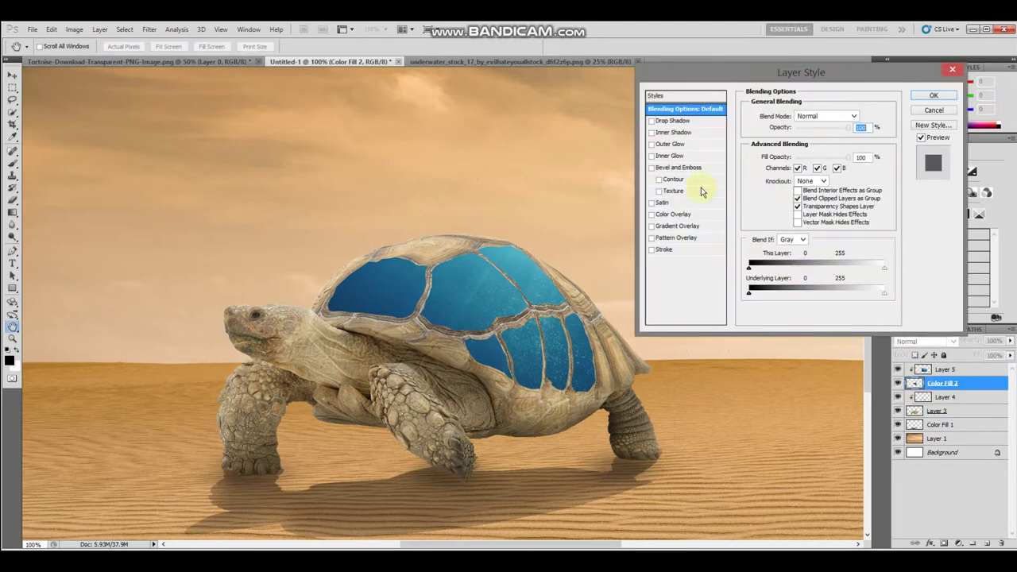
pyautogui.click(682, 167)
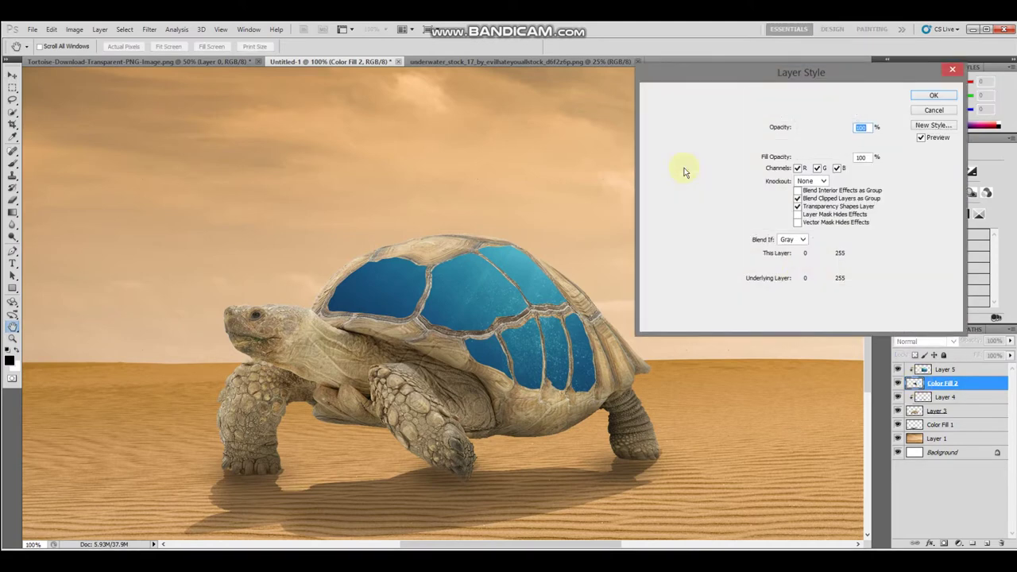
pyautogui.click(833, 117)
pyautogui.click(823, 128)
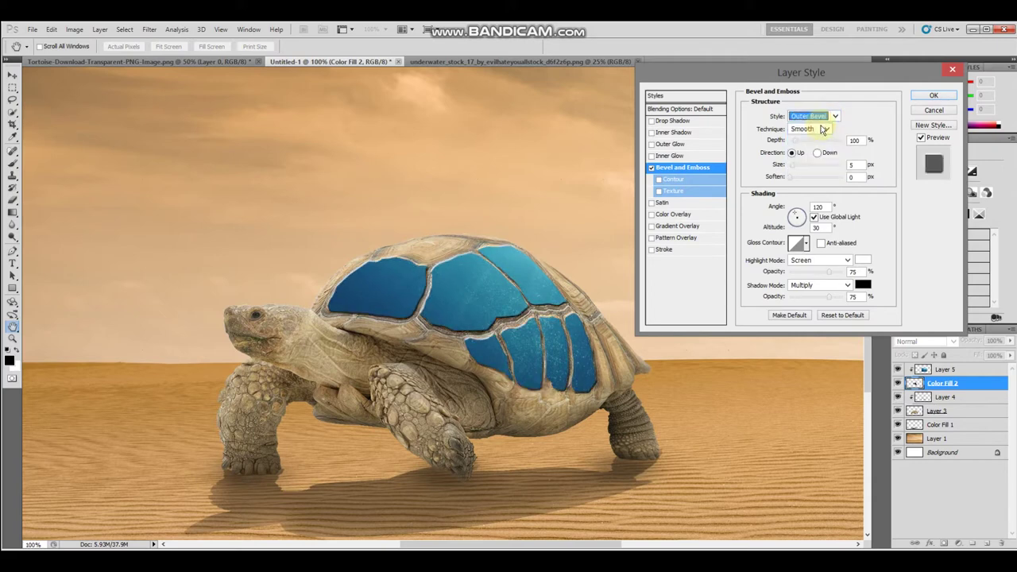
pyautogui.click(830, 116)
pyautogui.click(823, 128)
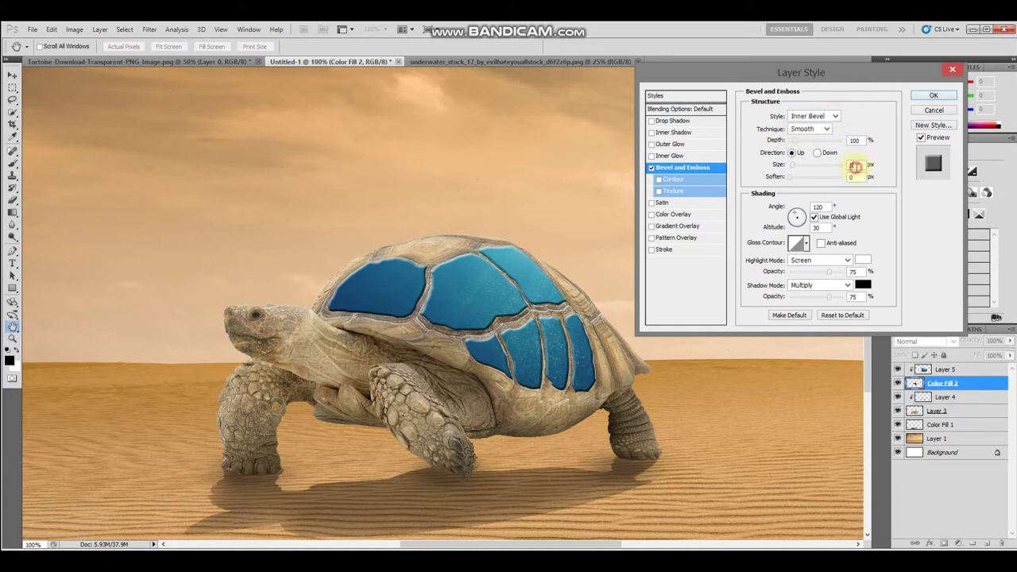
pyautogui.click(834, 117)
pyautogui.click(811, 127)
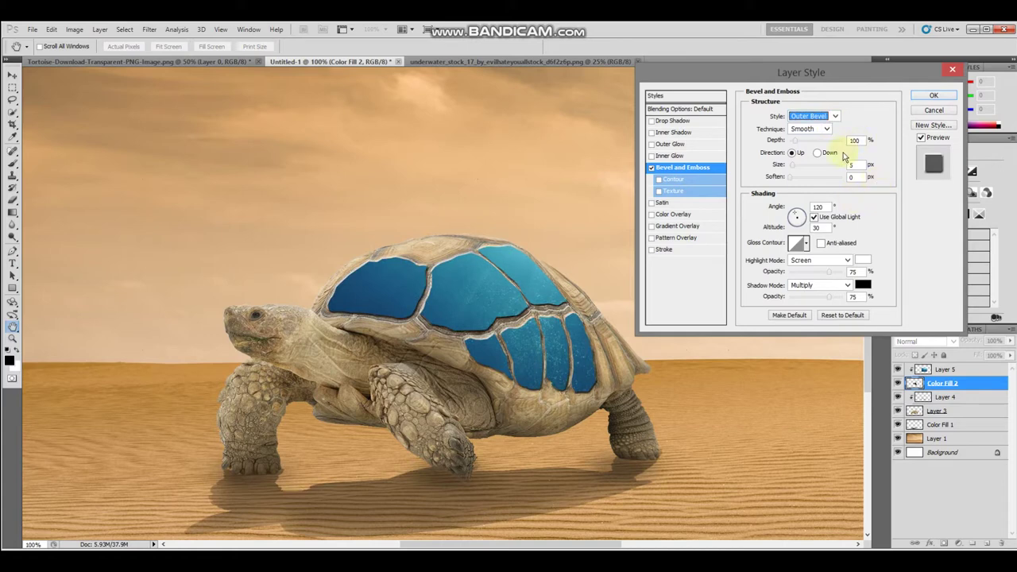
pyautogui.click(788, 176)
pyautogui.moveTo(802, 141); pyautogui.dragTo(866, 141)
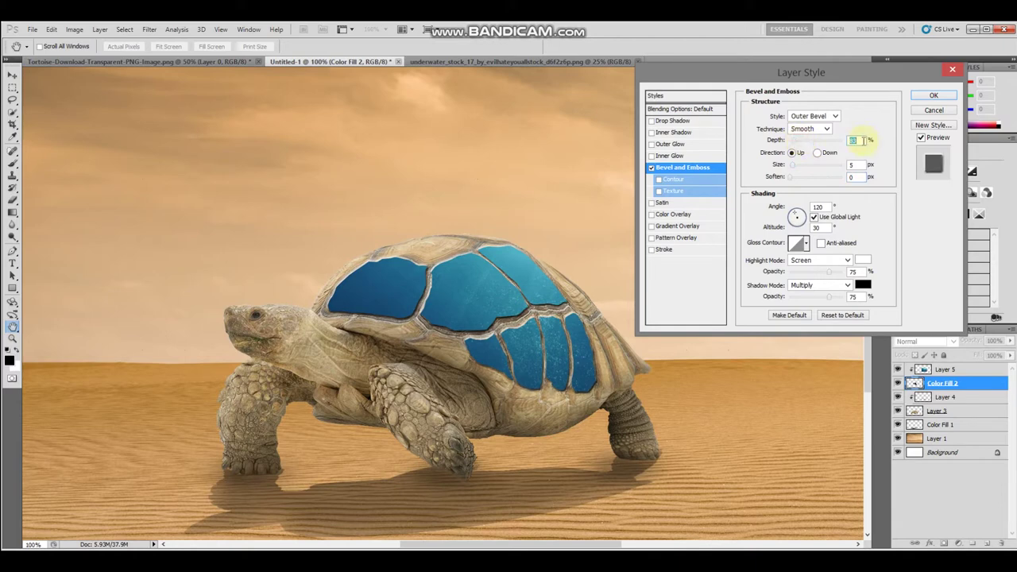
pyautogui.write('120')
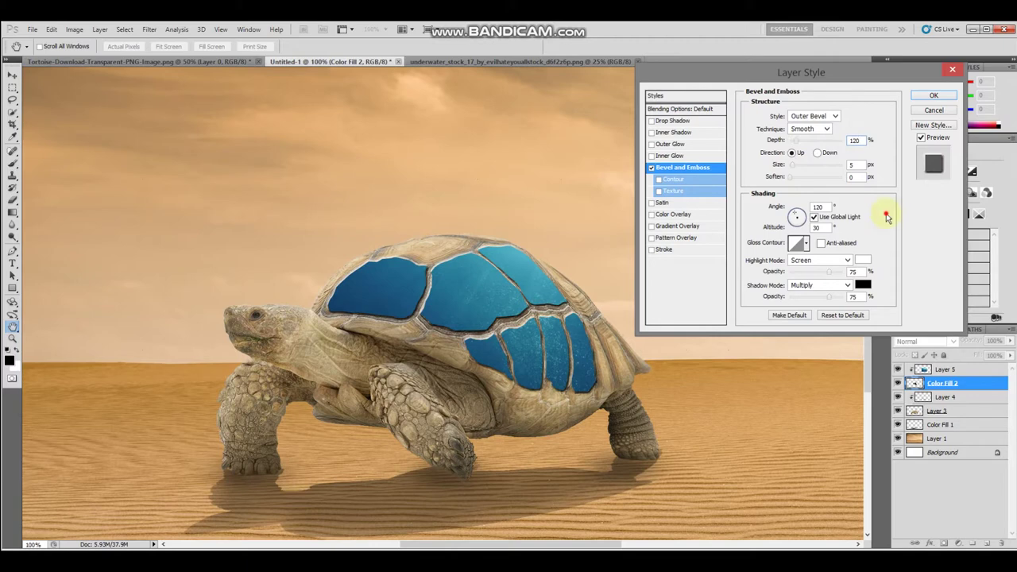
# Compare Inner and Outer Bevel on the shell and enter a new bevel size value
pyautogui.click(834, 117)
pyautogui.click(827, 139)
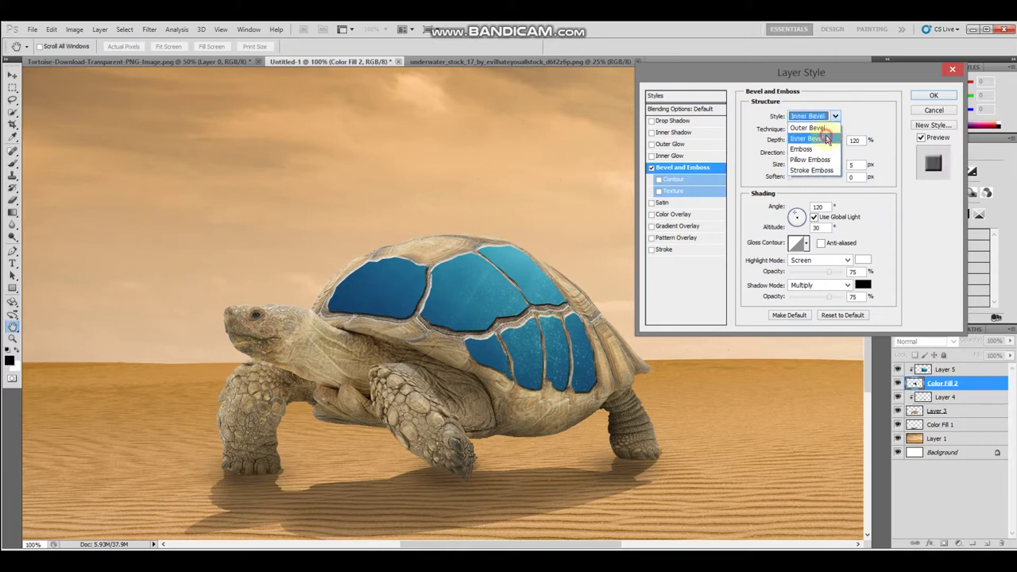
pyautogui.click(827, 139)
pyautogui.click(835, 117)
pyautogui.click(831, 130)
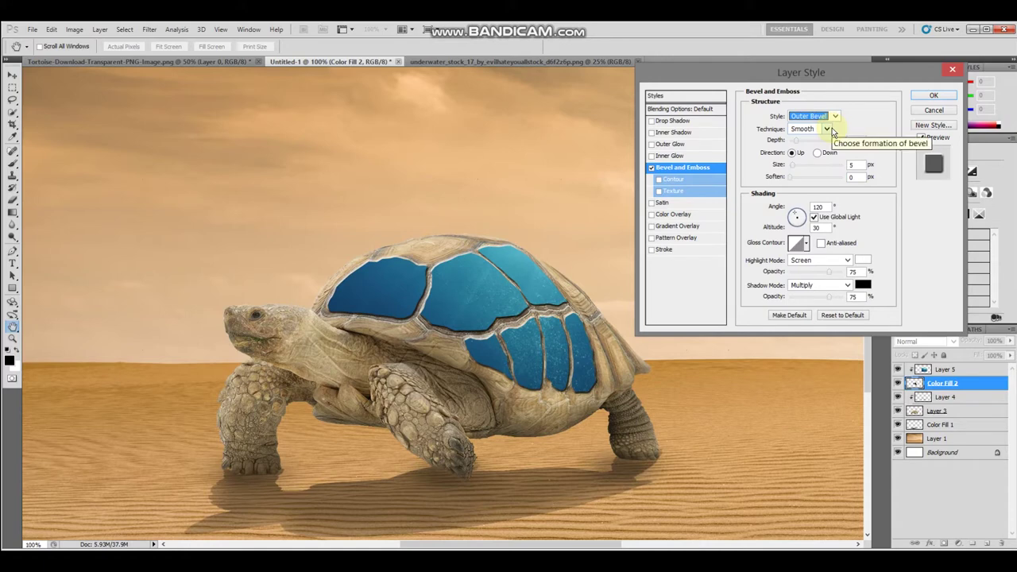
pyautogui.click(834, 116)
pyautogui.click(831, 140)
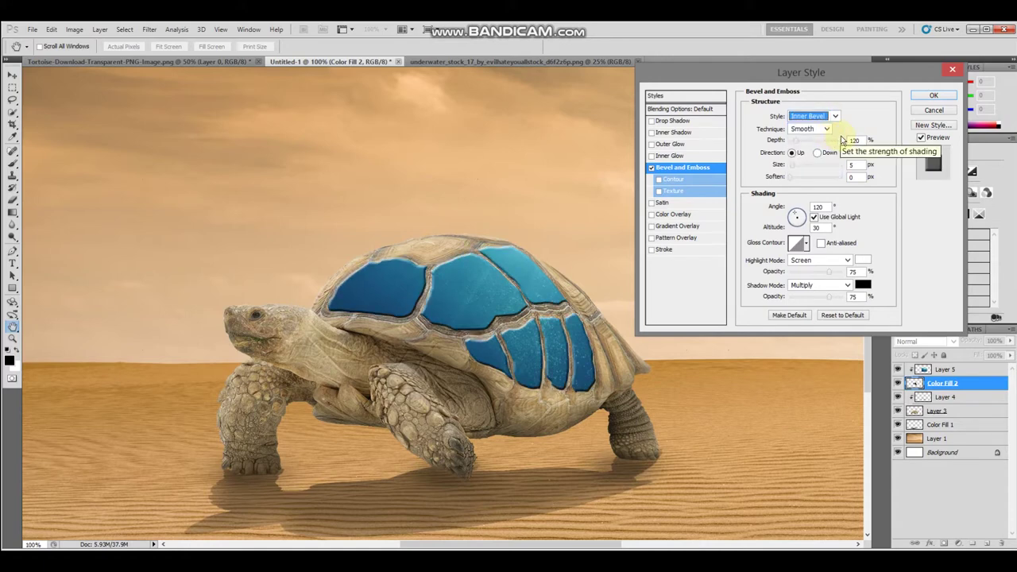
pyautogui.hotkey('ctrl', '+')
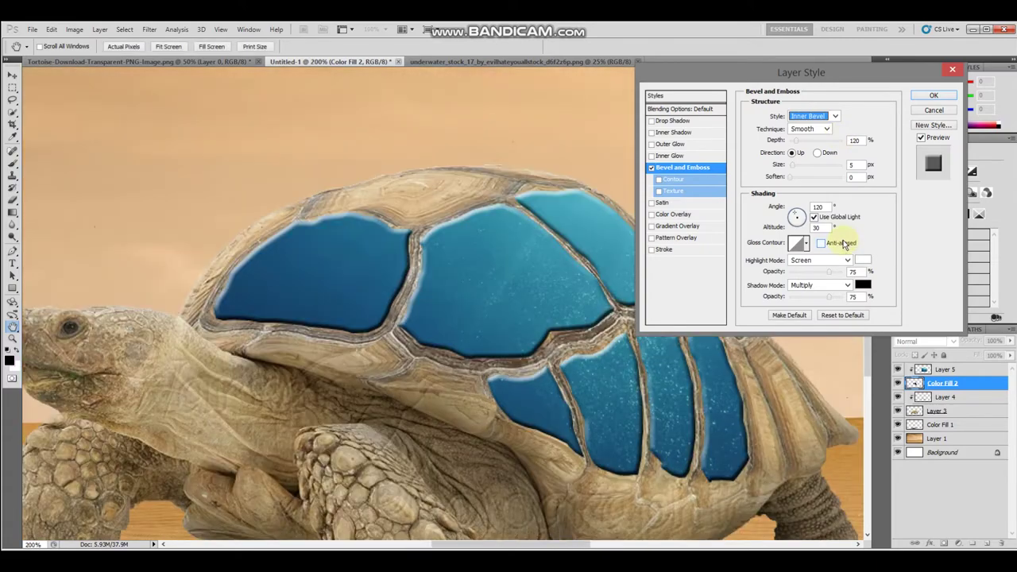
pyautogui.hotkey('ctrl', '-')
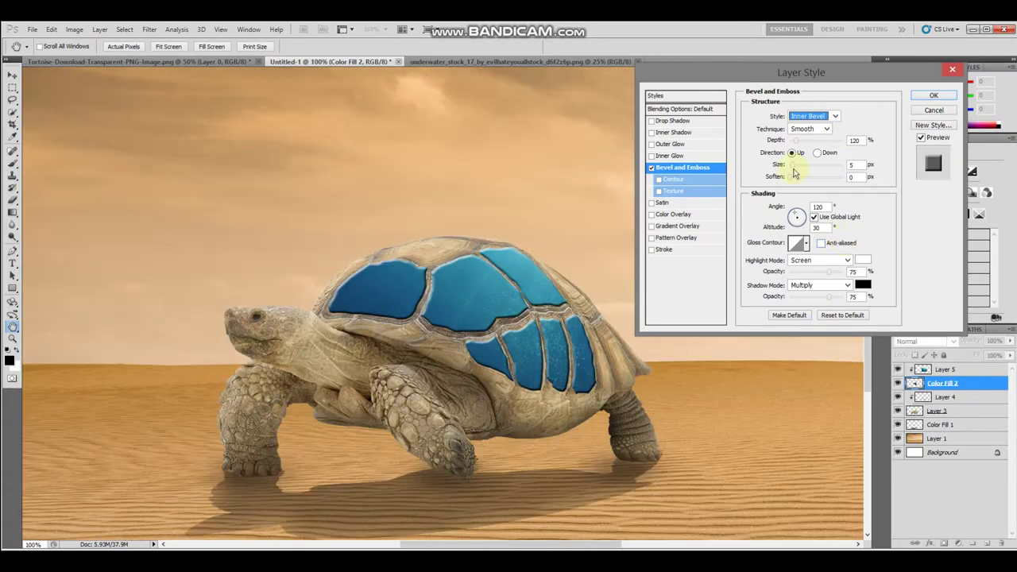
pyautogui.doubleClick(850, 167)
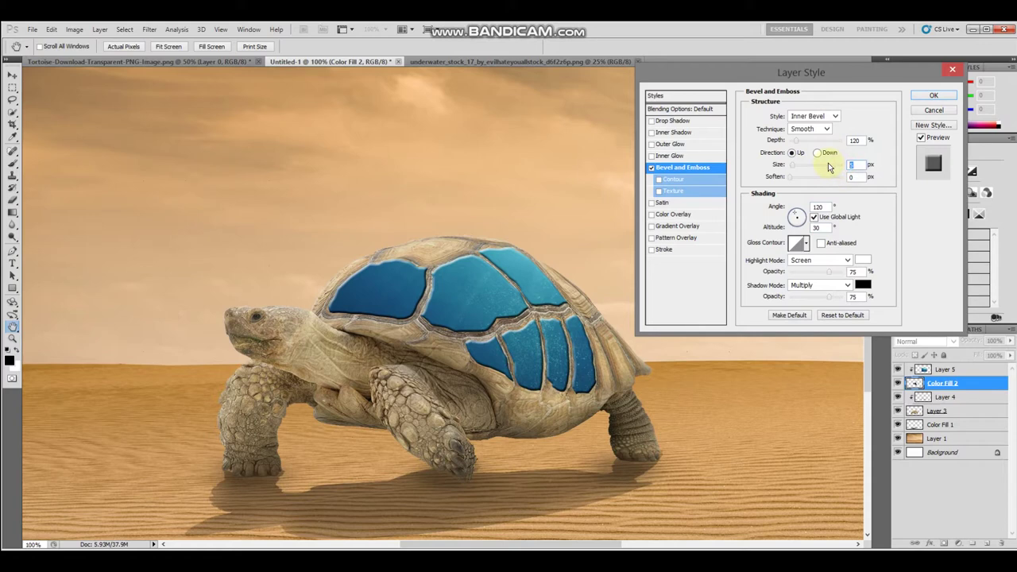
pyautogui.write('6')
pyautogui.write('4')
# Preview the Emboss, Stroke Emboss and Pillow Emboss styles, then return to Outer Bevel
pyautogui.click(834, 117)
pyautogui.click(818, 125)
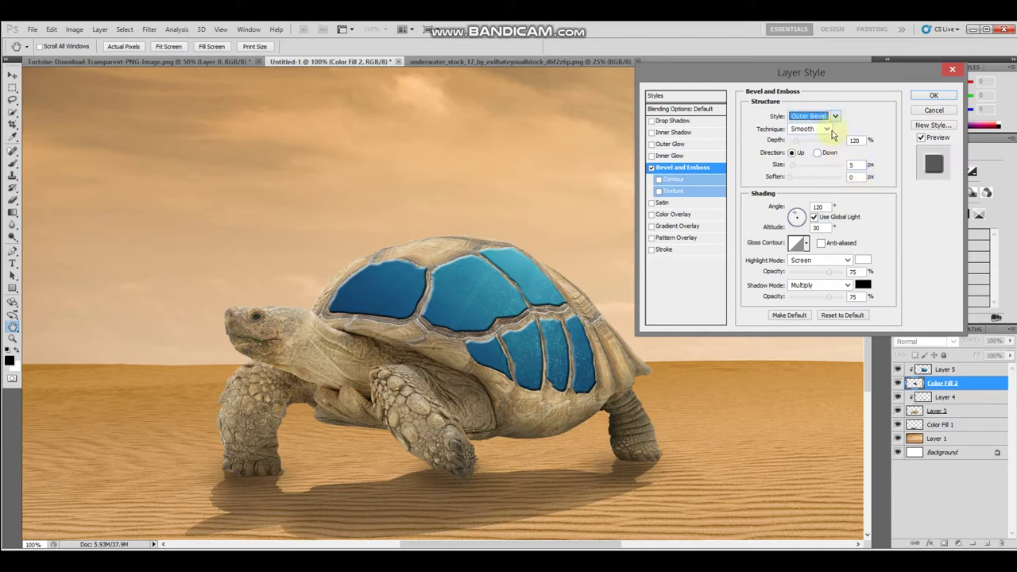
pyautogui.click(833, 117)
pyautogui.click(823, 140)
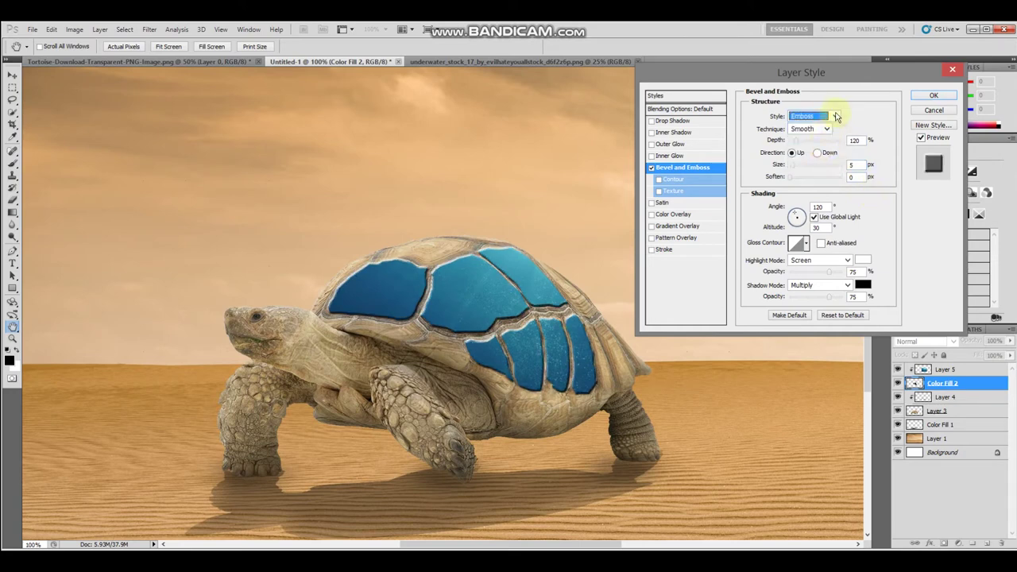
pyautogui.click(834, 116)
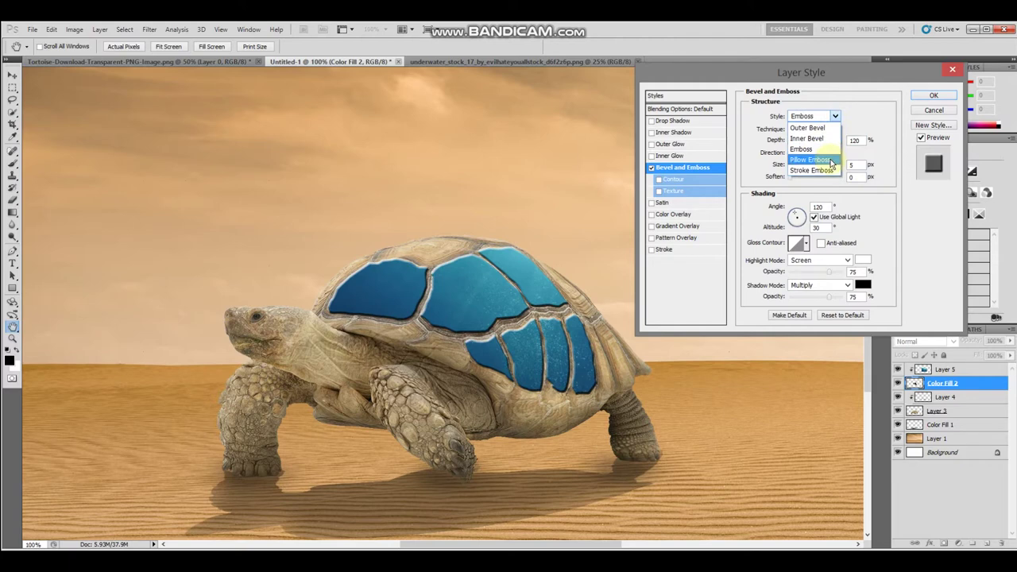
pyautogui.click(832, 170)
pyautogui.click(832, 117)
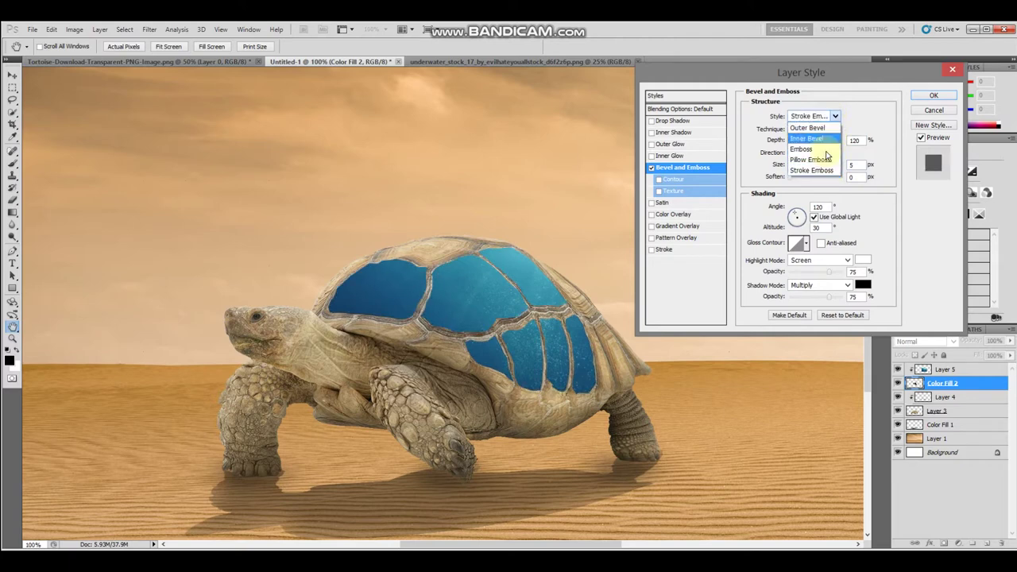
pyautogui.click(831, 152)
pyautogui.click(835, 117)
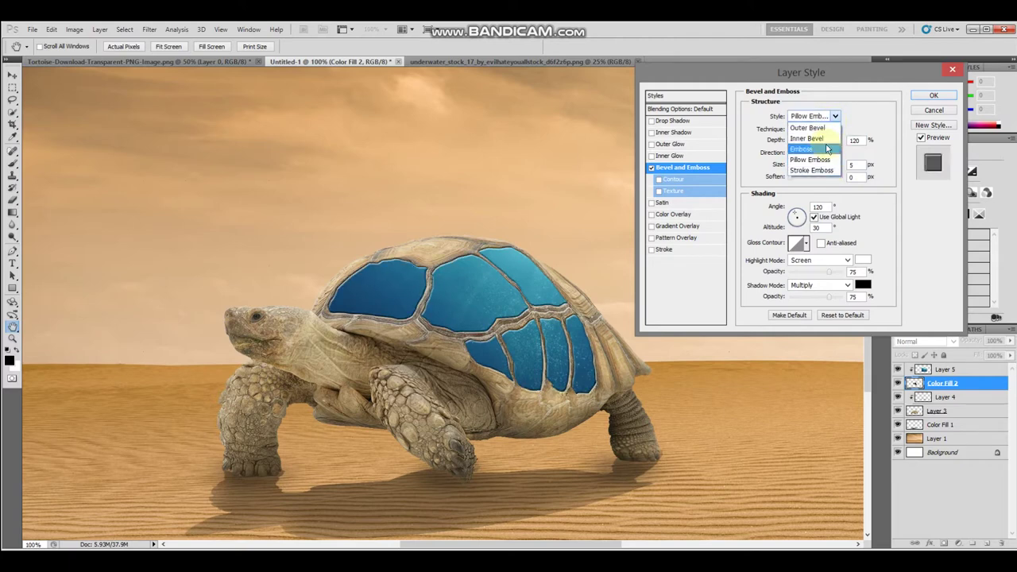
pyautogui.click(827, 148)
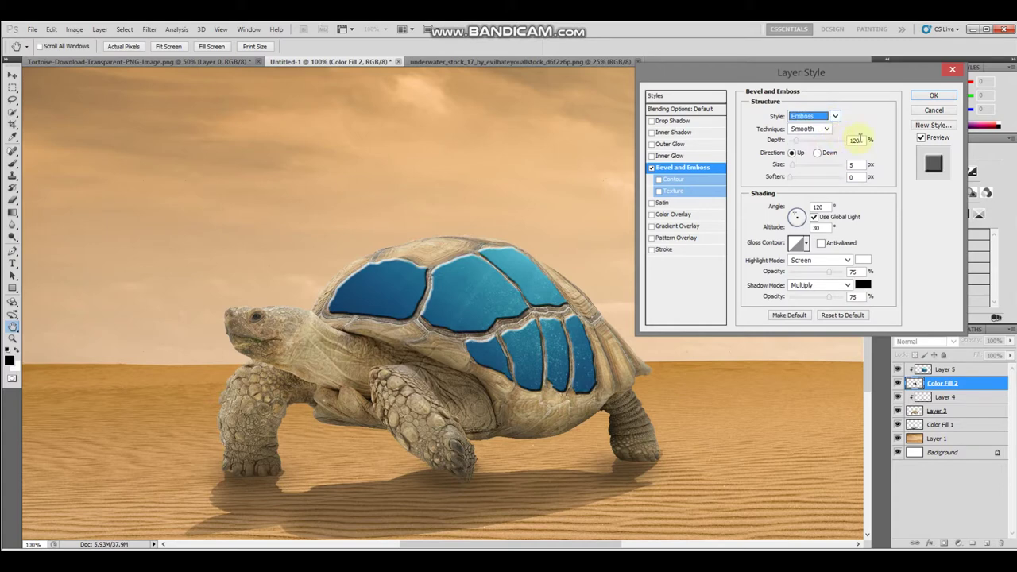
pyautogui.click(834, 116)
pyautogui.click(830, 124)
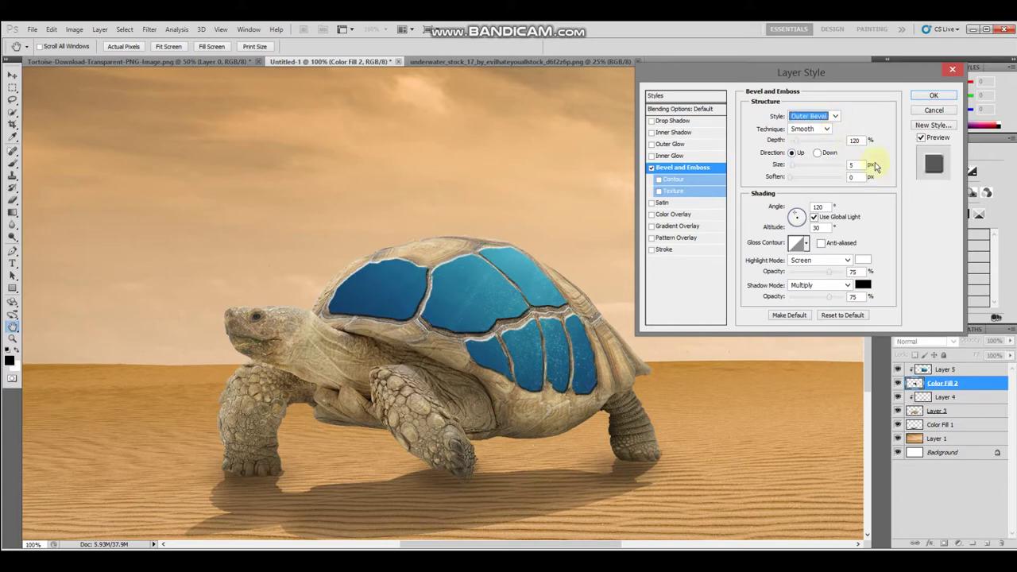
# Set light angle -139° and altitude 32, keep Outer Bevel, and raise shadow and highlight opacity
pyautogui.moveTo(801, 216); pyautogui.dragTo(800, 222)
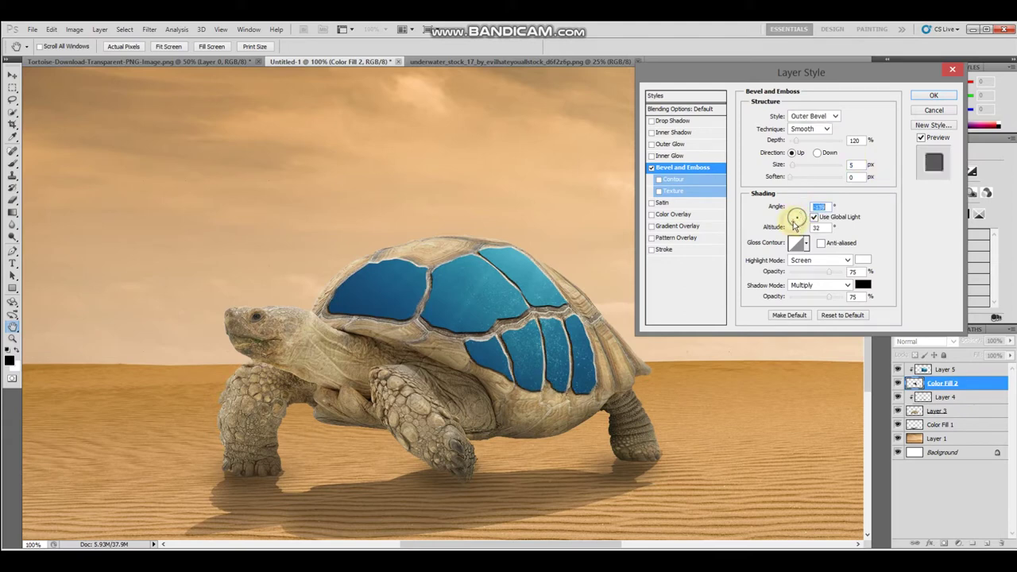
pyautogui.moveTo(795, 226); pyautogui.dragTo(794, 225)
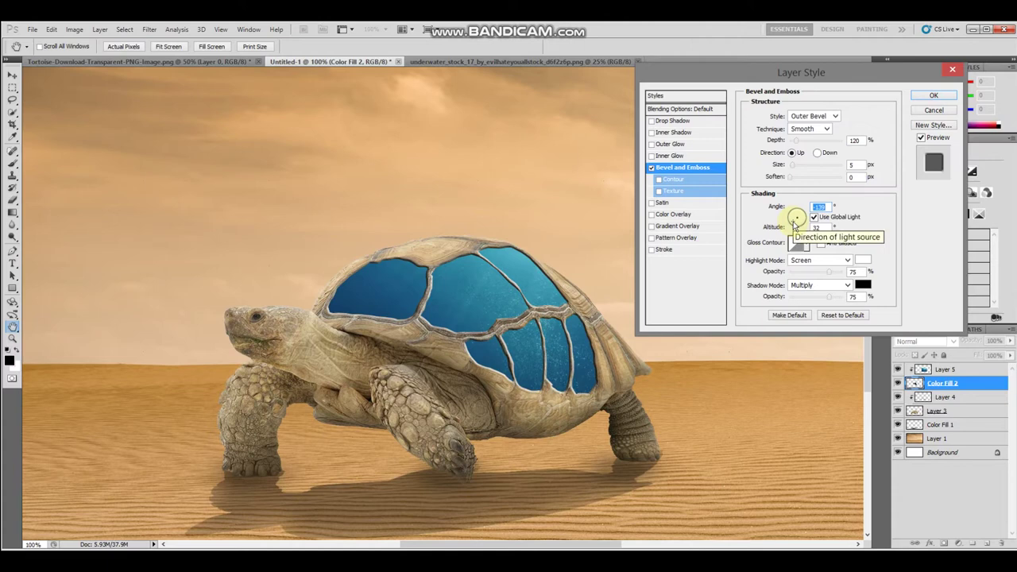
pyautogui.click(830, 118)
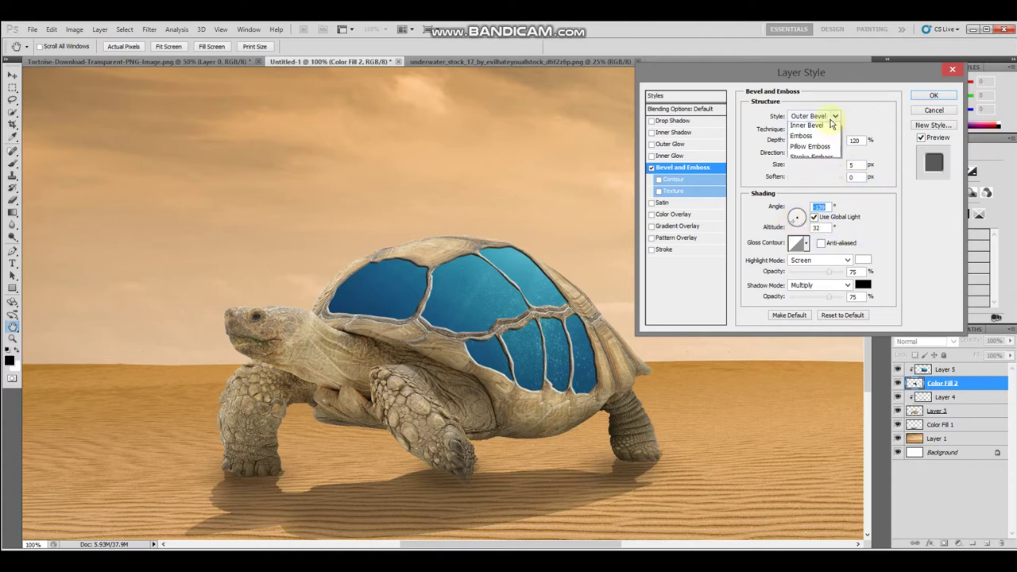
pyautogui.click(830, 126)
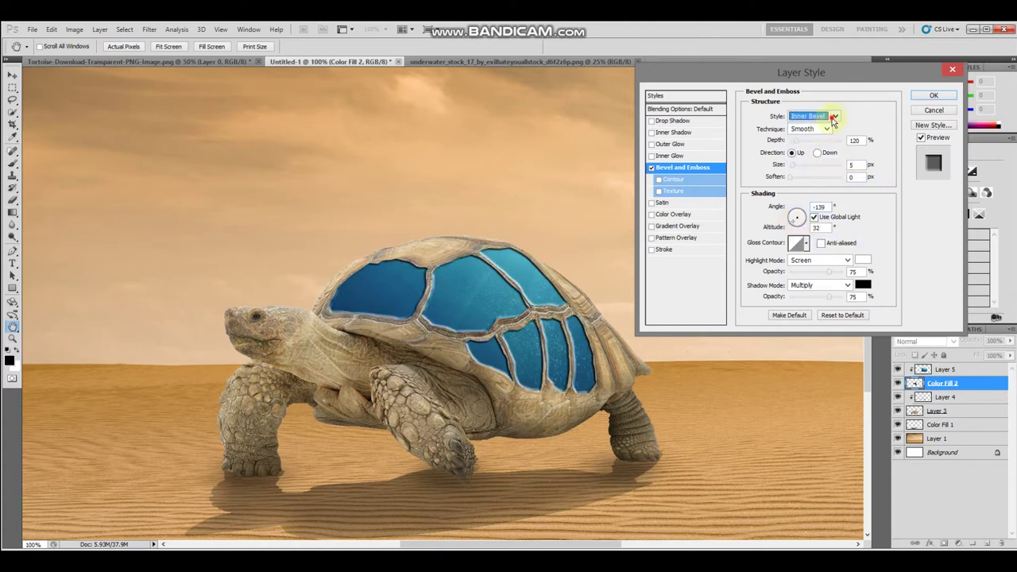
pyautogui.click(833, 119)
pyautogui.click(830, 129)
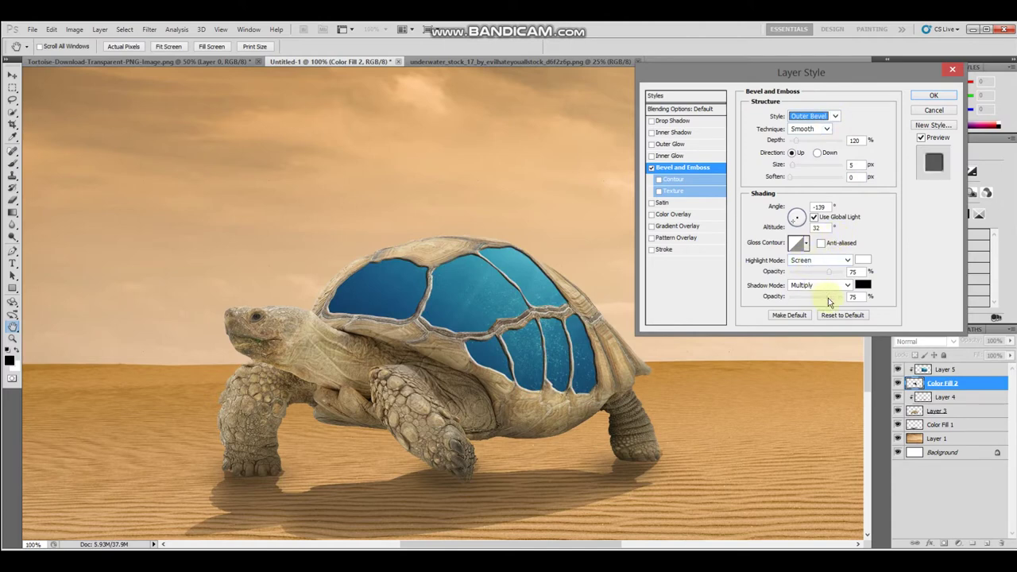
pyautogui.moveTo(828, 297)
pyautogui.mouseDown()
pyautogui.moveTo(812, 290)
pyautogui.moveTo(830, 292)
pyautogui.mouseUp()
pyautogui.moveTo(828, 271); pyautogui.dragTo(836, 271)
# Enable Contour on the bevel and choose the Linear contour after previewing other presets
pyautogui.click(703, 178)
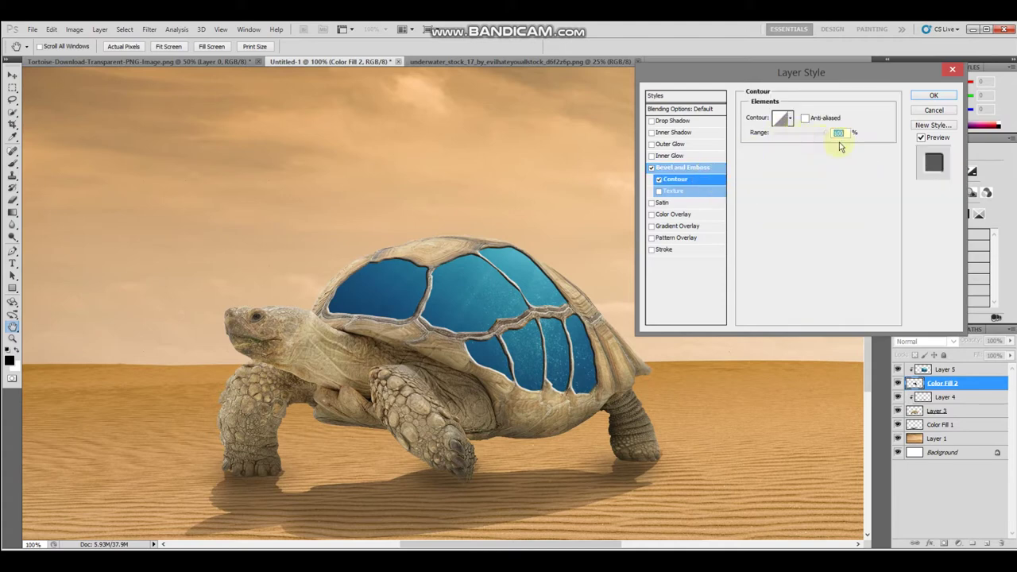
pyautogui.click(790, 118)
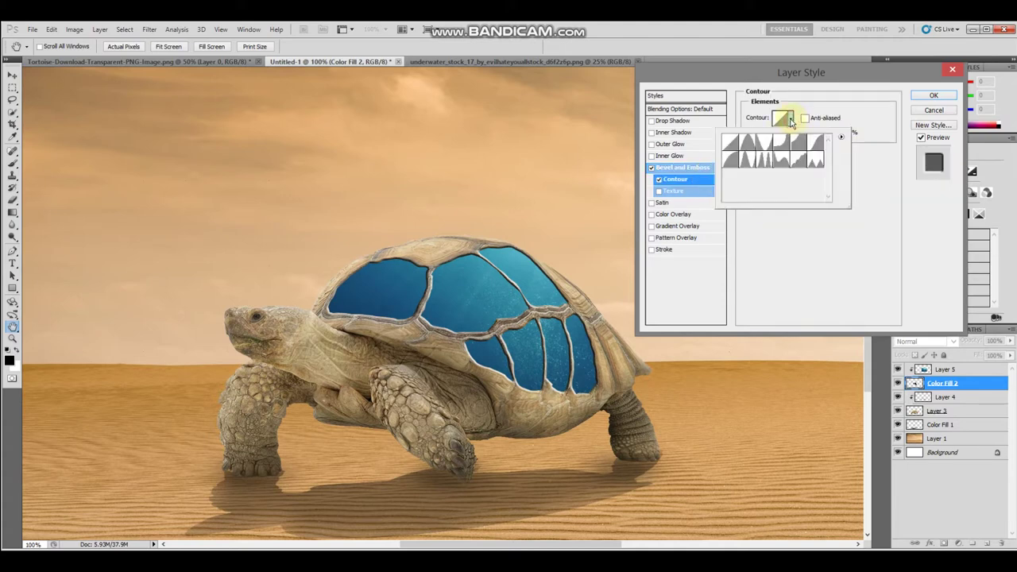
pyautogui.click(764, 141)
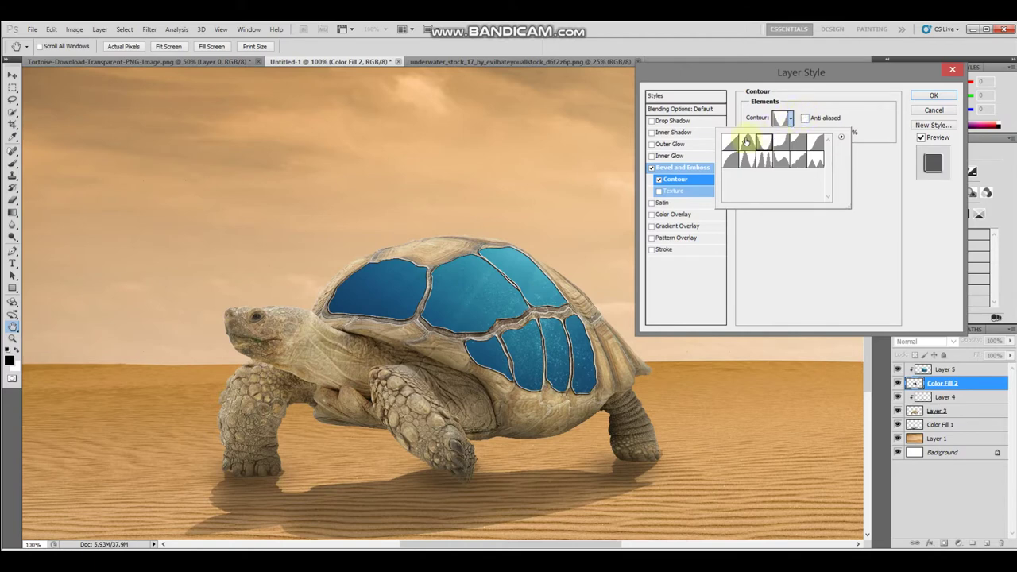
pyautogui.click(730, 142)
pyautogui.click(816, 143)
pyautogui.click(805, 145)
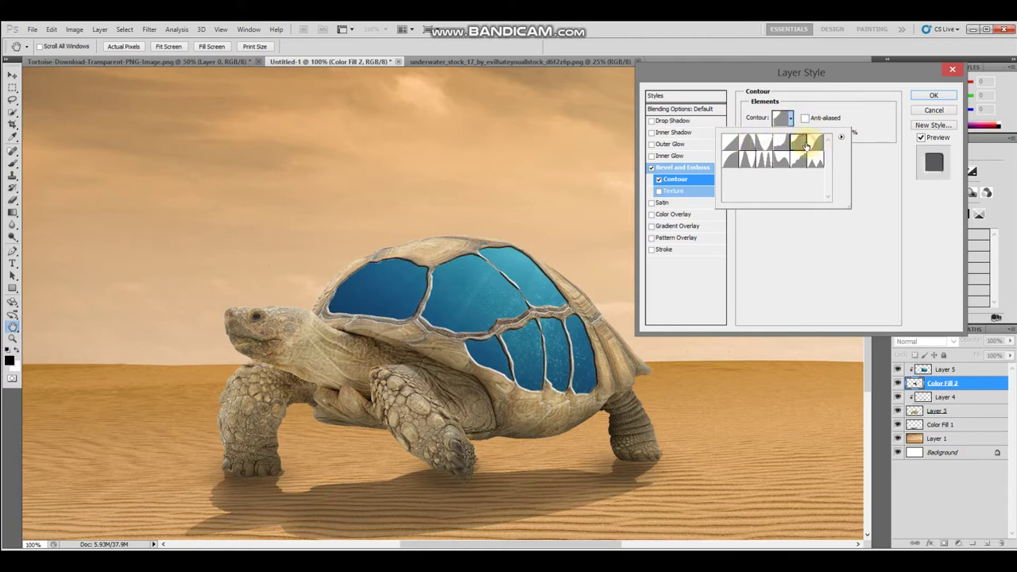
pyautogui.click(815, 159)
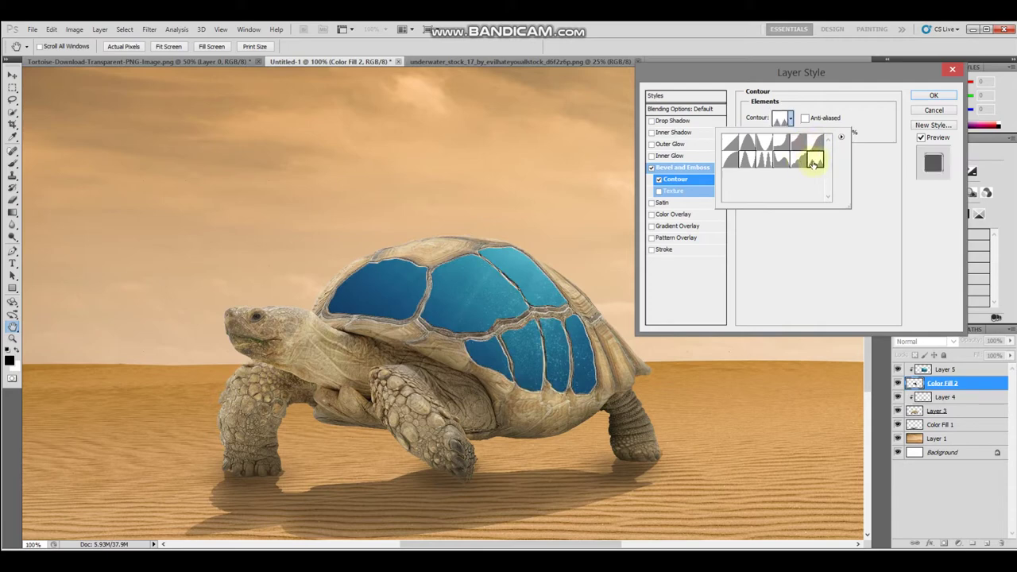
pyautogui.click(742, 163)
pyautogui.click(737, 143)
pyautogui.click(733, 161)
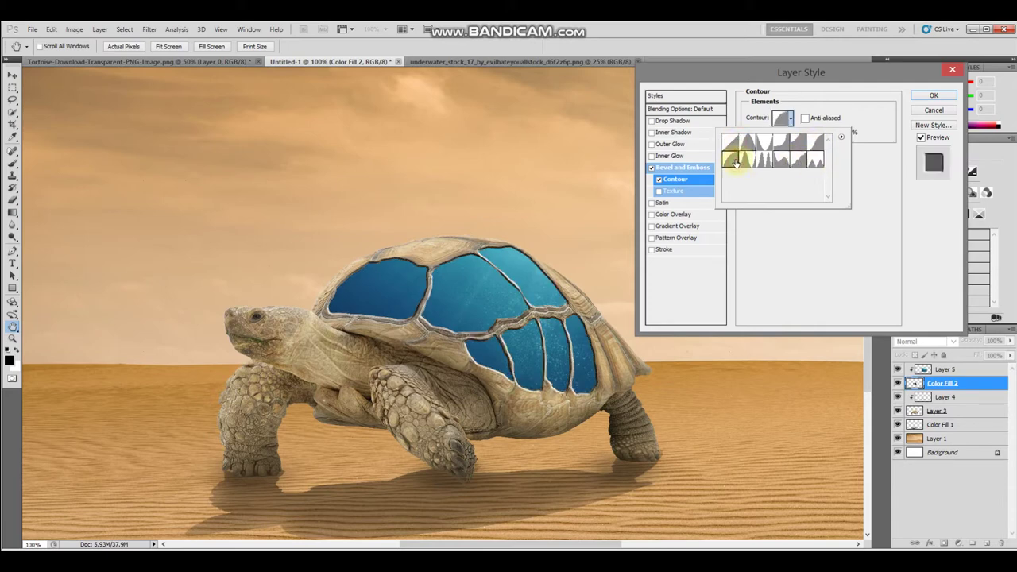
pyautogui.click(729, 142)
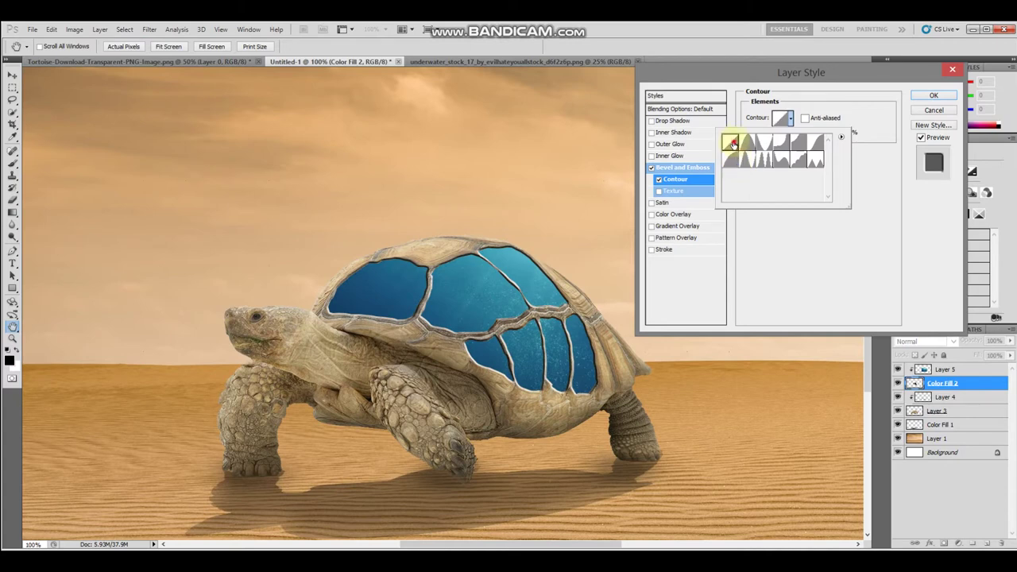
pyautogui.click(779, 234)
# Add a Texture at 1000% scale with increased depth and apply the layer style
pyautogui.click(676, 191)
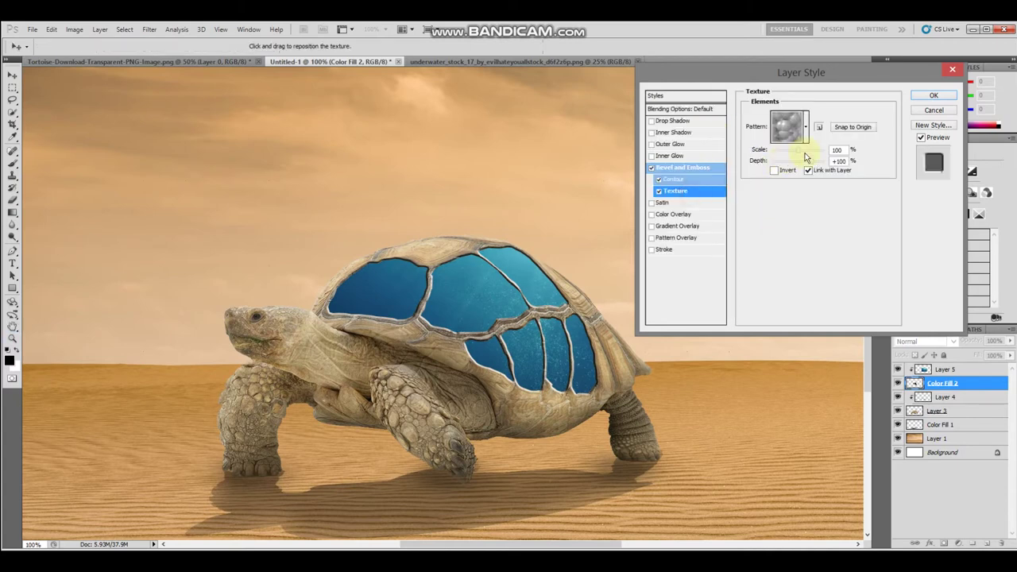
pyautogui.moveTo(802, 156)
pyautogui.mouseDown()
pyautogui.moveTo(869, 157)
pyautogui.moveTo(793, 168)
pyautogui.mouseUp()
pyautogui.moveTo(814, 172)
pyautogui.mouseDown()
pyautogui.moveTo(832, 171)
pyautogui.moveTo(816, 170)
pyautogui.mouseUp()
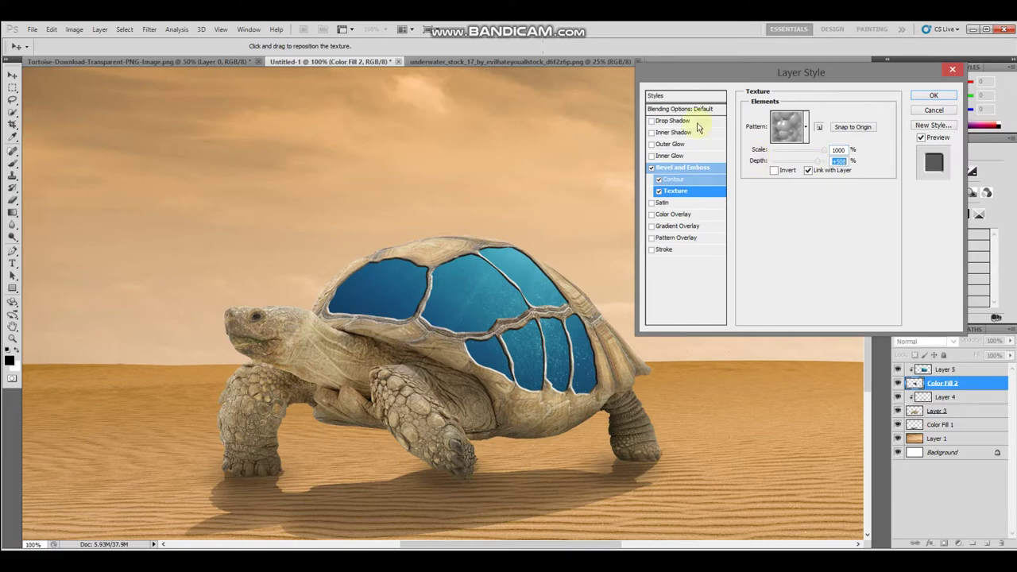
pyautogui.click(934, 96)
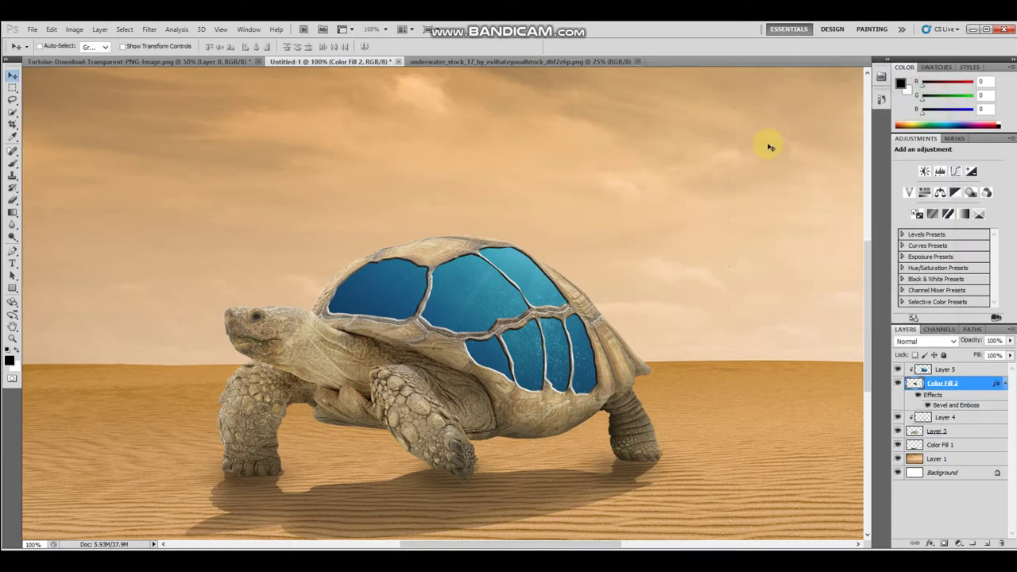
# Change Color Fill 2's Bevel and Emboss size to a whole-number 6 px and apply it
pyautogui.hotkey('ctrl', '-')
pyautogui.hotkey('ctrl', '-')
pyautogui.hotkey('ctrl', '+')
pyautogui.hotkey('ctrl', '+')
pyautogui.hotkey('ctrl', '-')
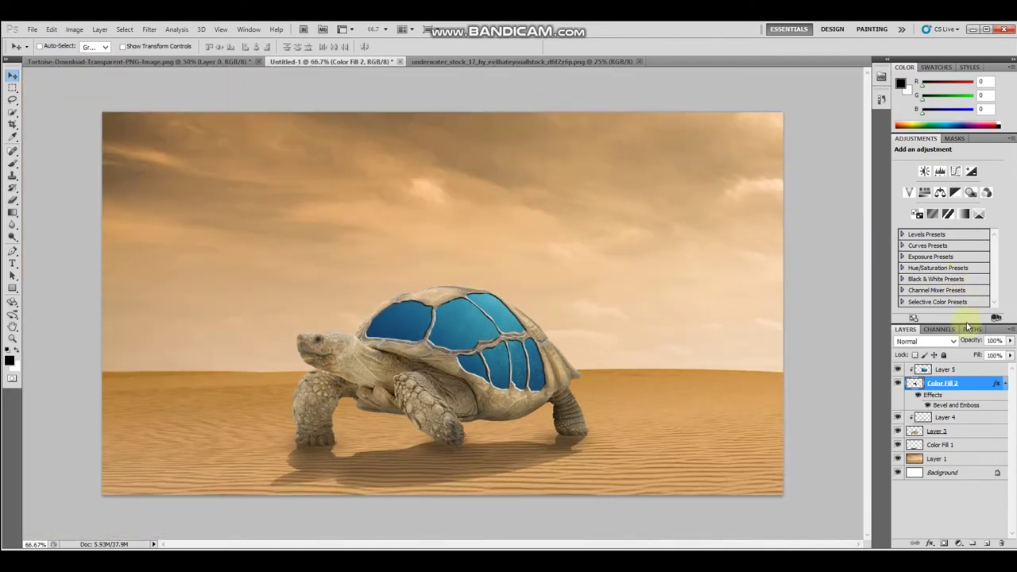
pyautogui.doubleClick(914, 385)
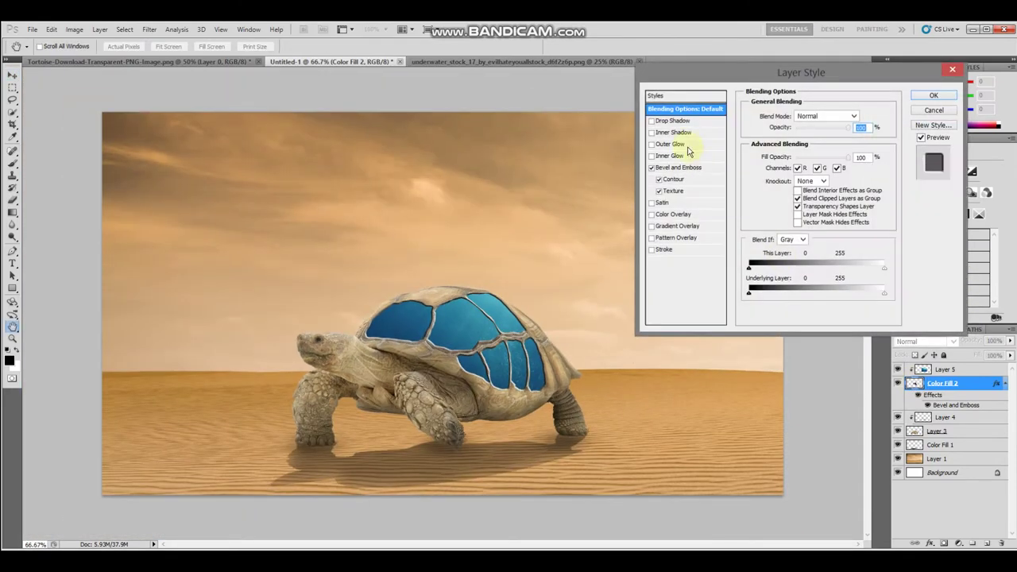
pyautogui.click(681, 168)
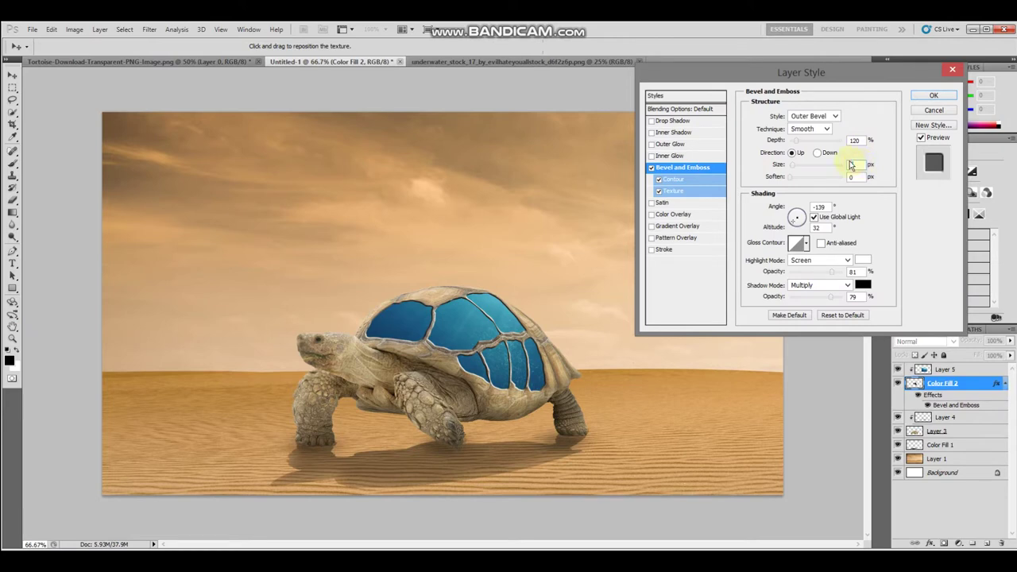
pyautogui.write('7')
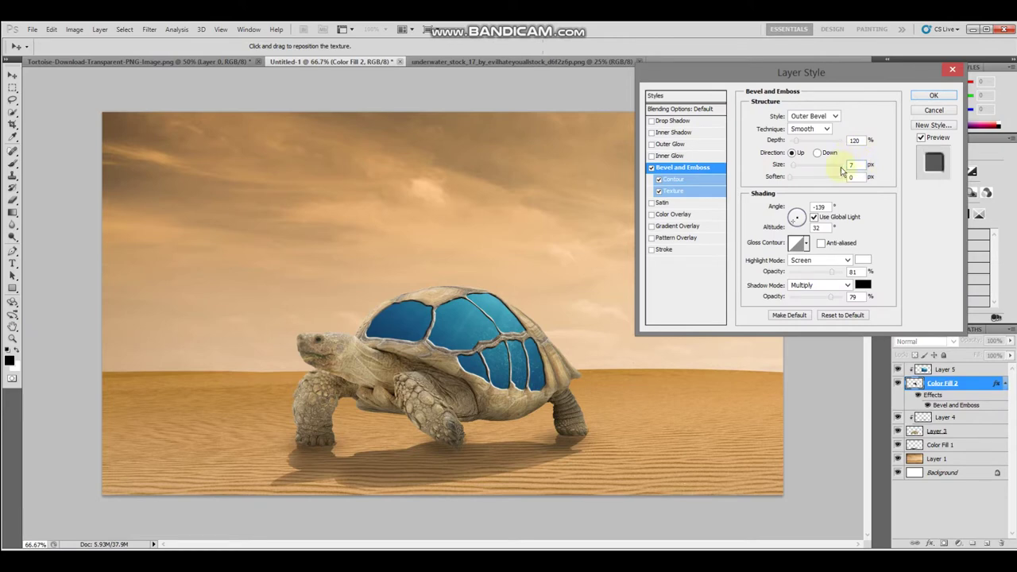
pyautogui.write('6')
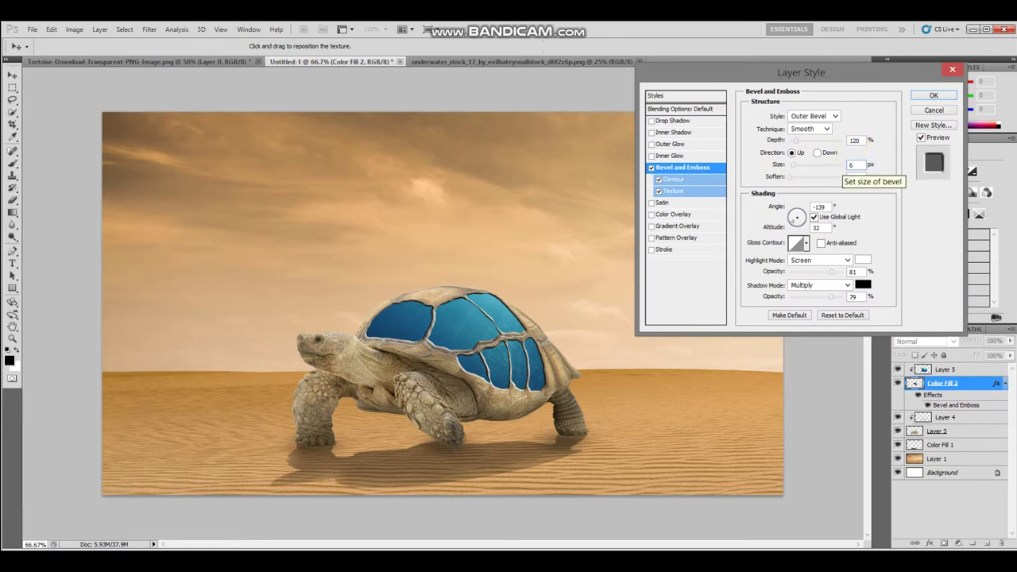
pyautogui.write('.5')
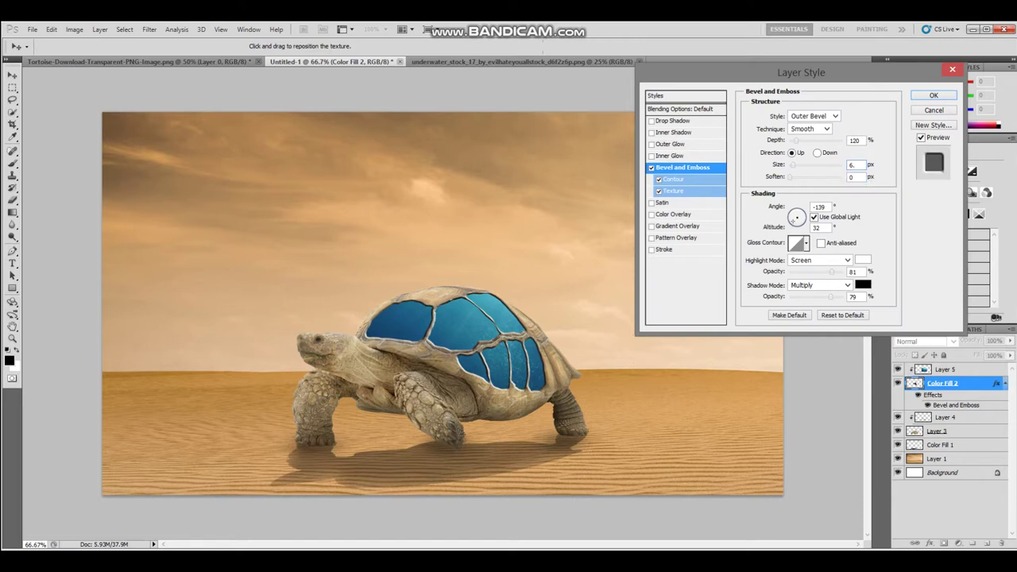
pyautogui.click(950, 94)
pyautogui.click(509, 215)
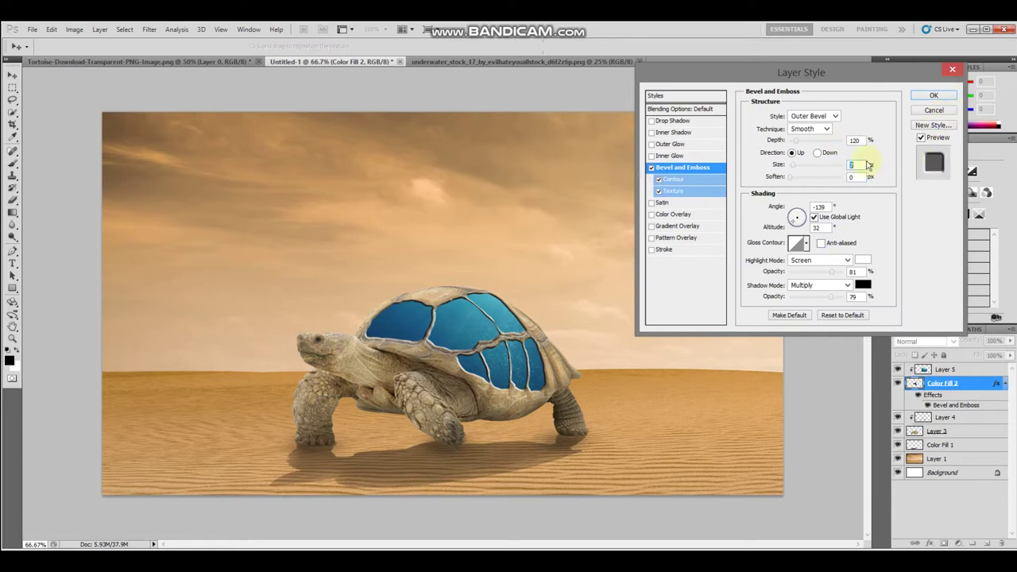
pyautogui.click(933, 97)
pyautogui.click(944, 370)
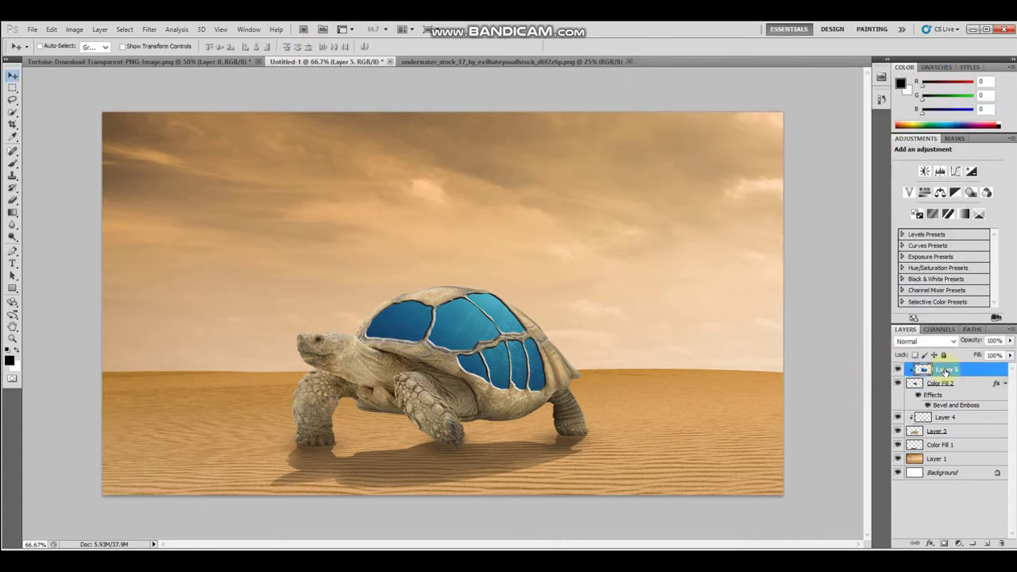
# Close underwater_stock and drag shark-underwater-2747248.jpg from File Explorer into Photoshop
pyautogui.click(457, 62)
pyautogui.click(632, 62)
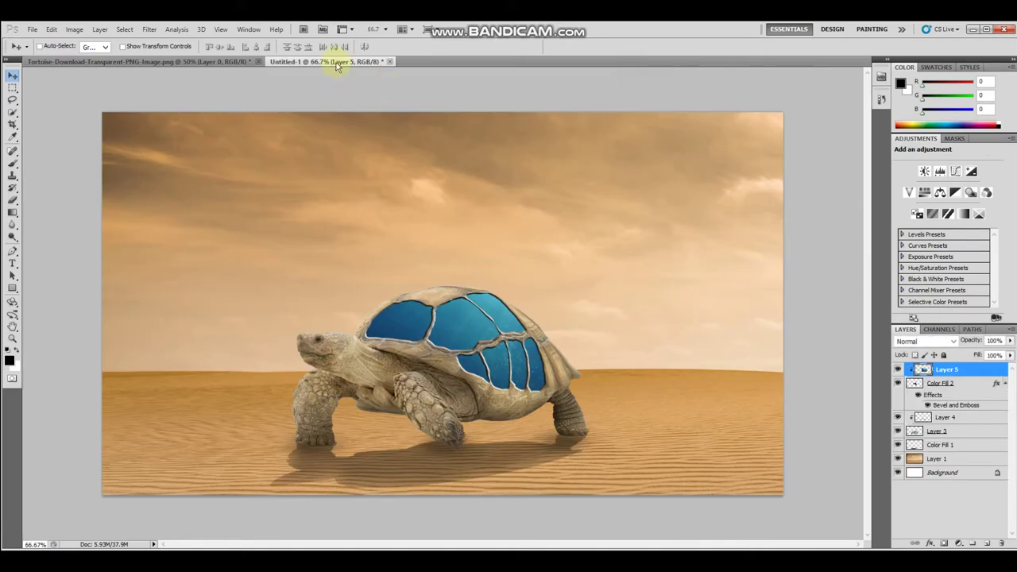
pyautogui.click(286, 64)
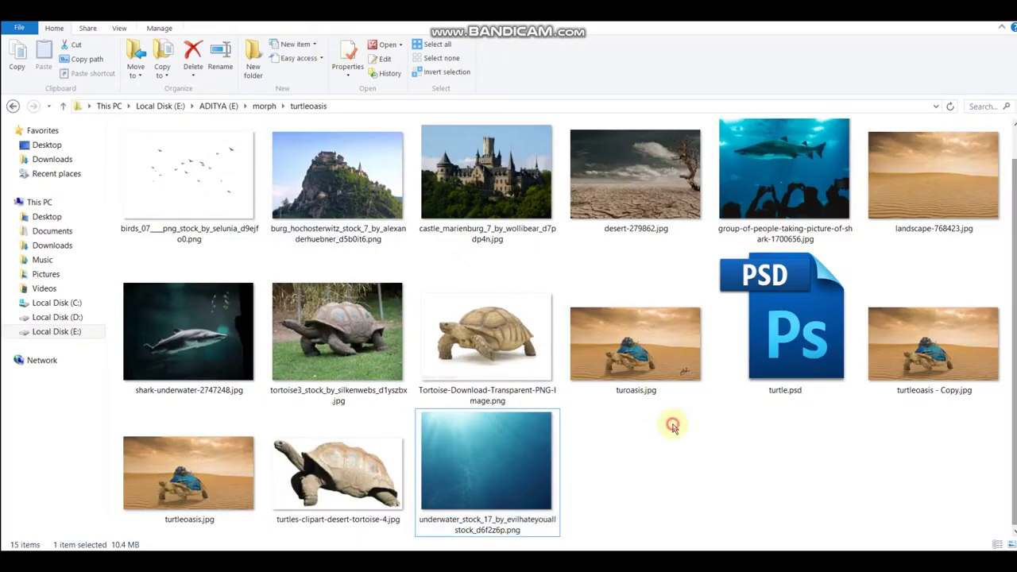
pyautogui.moveTo(226, 323); pyautogui.dragTo(445, 60)
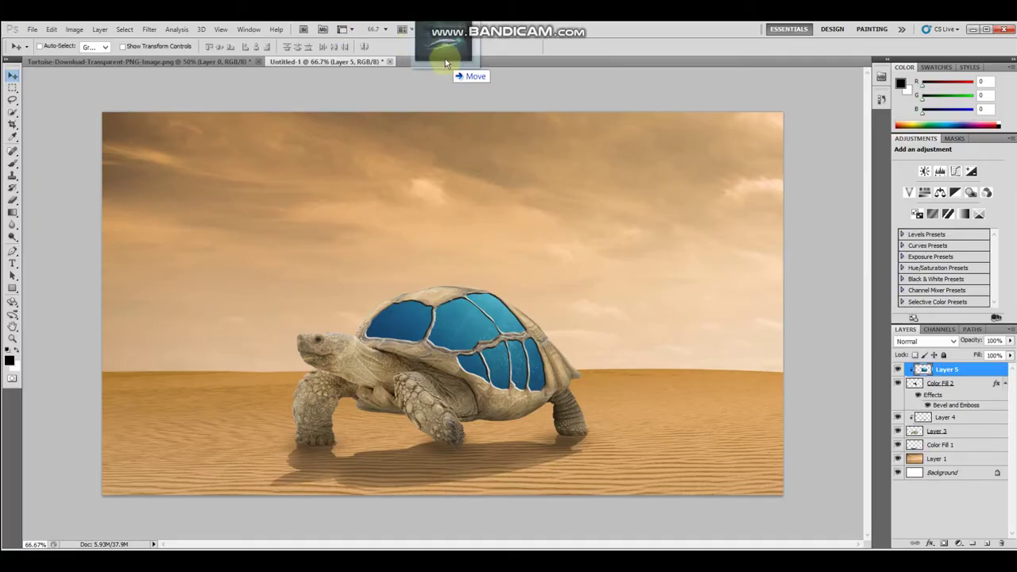
pyautogui.moveTo(445, 62); pyautogui.dragTo(445, 56)
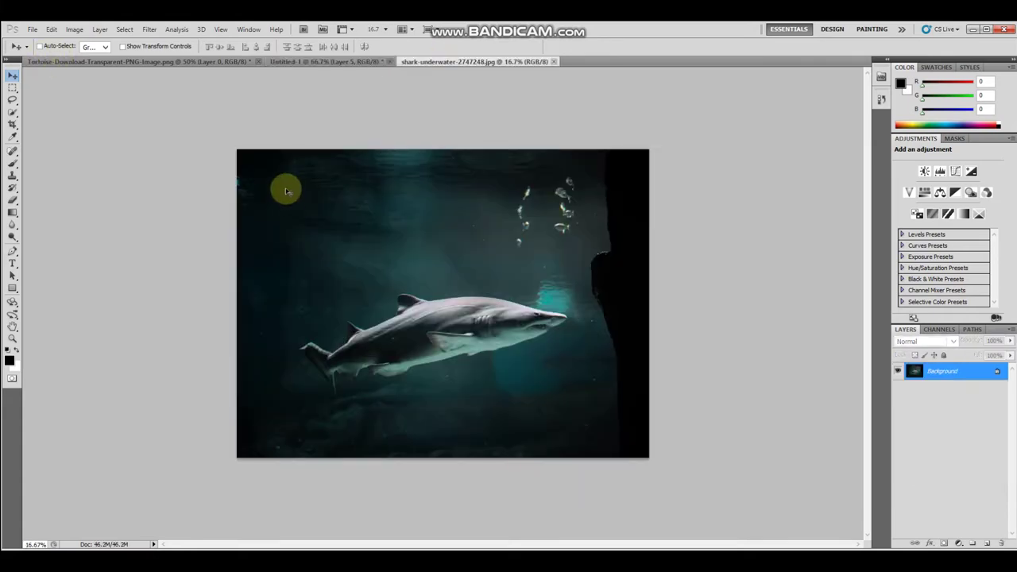
# Zoom in on the shark photo and paint a Quick Selection over the shark's body
pyautogui.hotkey('ctrl', '+')
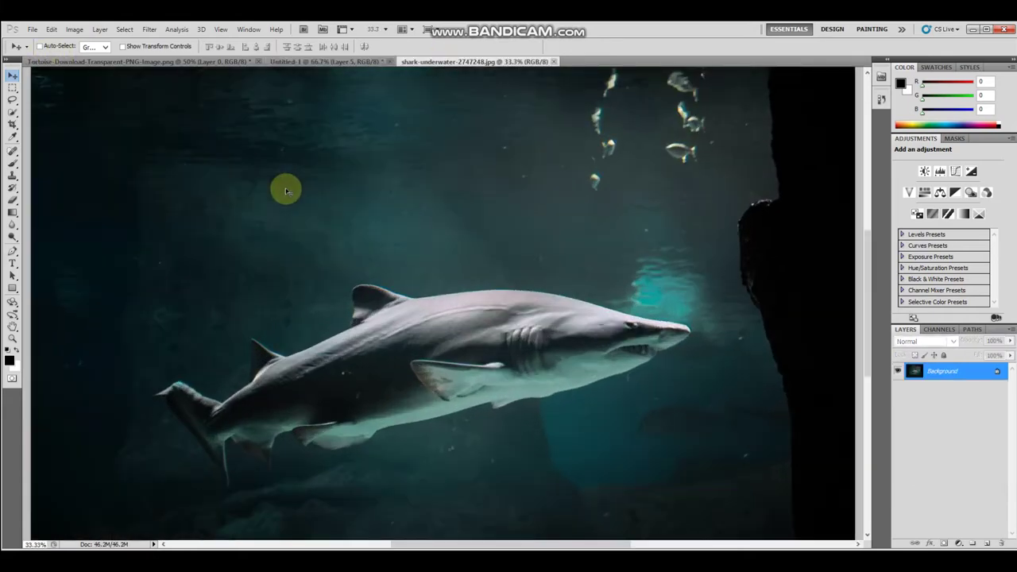
pyautogui.hotkey('ctrl', '+')
pyautogui.click(13, 162)
pyautogui.click(12, 139)
pyautogui.rightClick(13, 140)
pyautogui.click(13, 112)
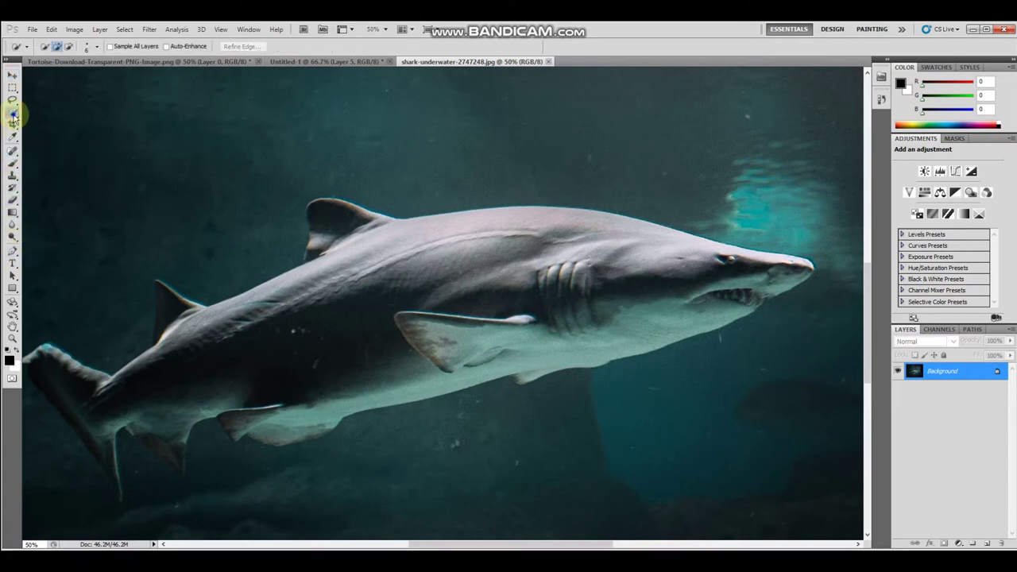
pyautogui.rightClick(427, 273)
pyautogui.click(97, 46)
pyautogui.click(97, 46)
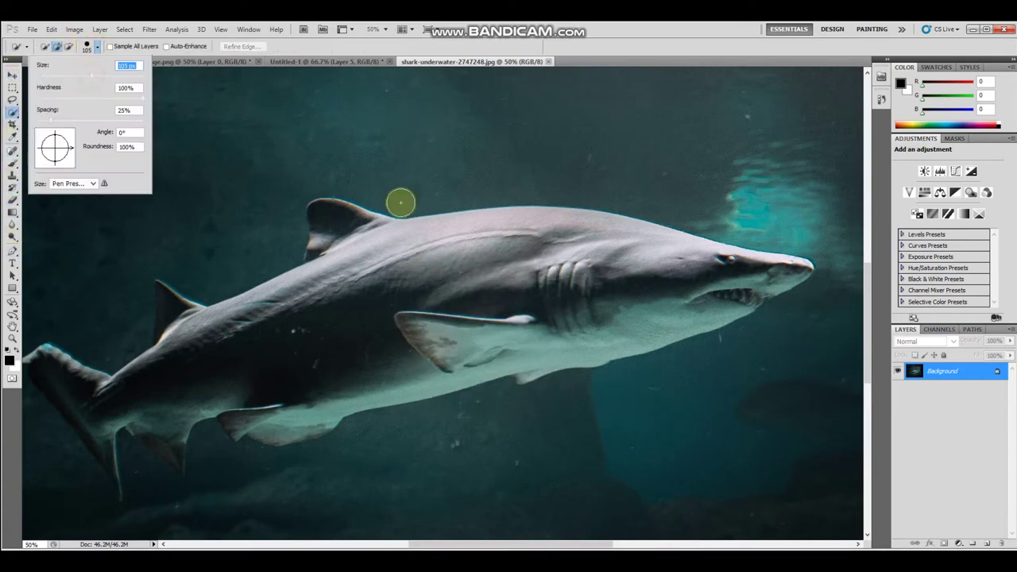
pyautogui.moveTo(488, 268)
pyautogui.mouseDown()
pyautogui.moveTo(397, 254)
pyautogui.moveTo(249, 333)
pyautogui.moveTo(562, 299)
pyautogui.moveTo(302, 408)
pyautogui.moveTo(72, 390)
pyautogui.moveTo(91, 412)
pyautogui.mouseUp()
# Use a smaller Quick Selection brush to add the snout tip and lower fin
pyautogui.hotkey('ctrl', '+')
pyautogui.scroll(-2, 477, 477)
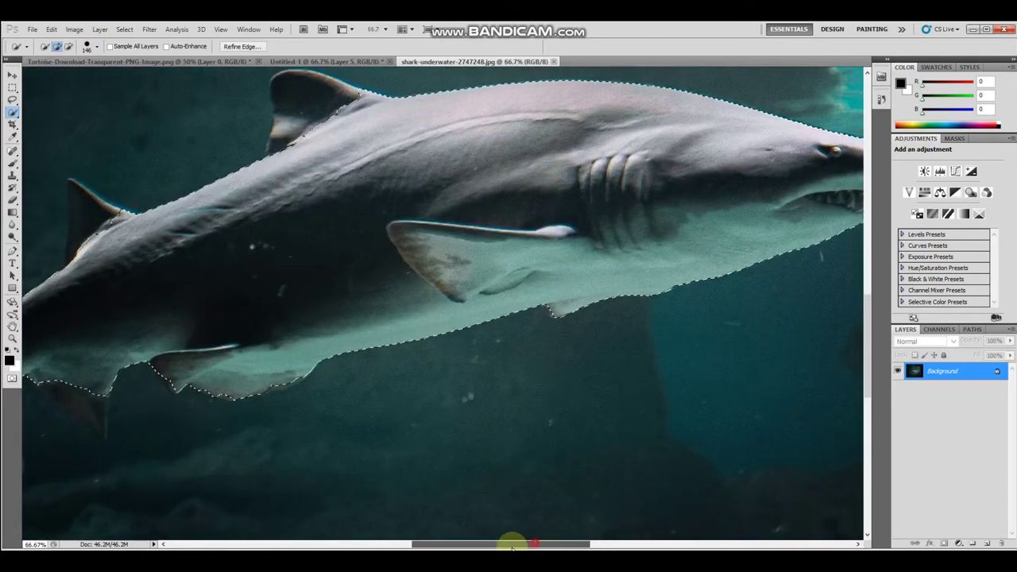
pyautogui.moveTo(511, 544); pyautogui.dragTo(420, 544)
pyautogui.rightClick(366, 296)
pyautogui.click(88, 46)
pyautogui.moveTo(79, 75); pyautogui.dragTo(63, 76)
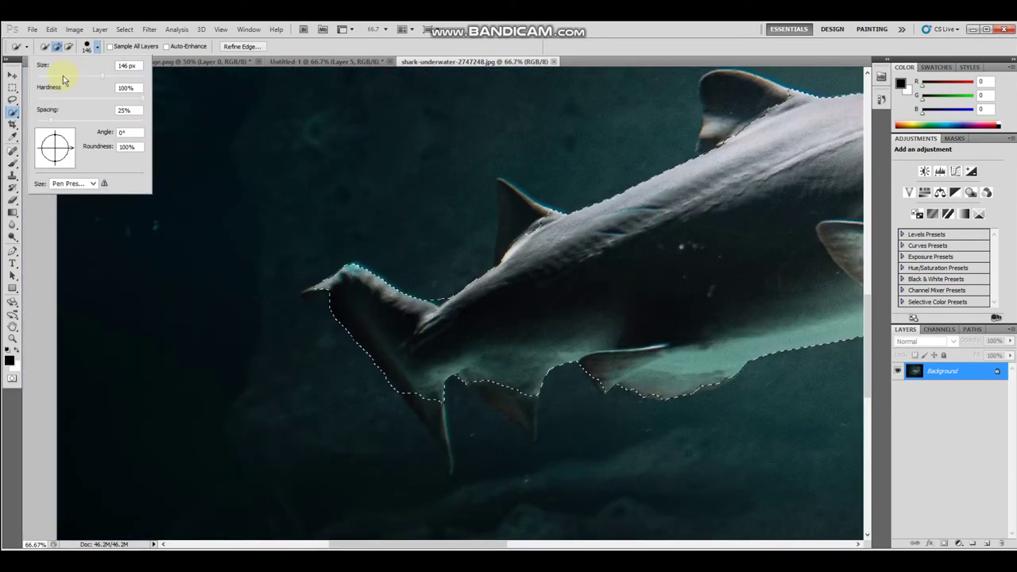
pyautogui.click(315, 292)
pyautogui.moveTo(316, 293)
pyautogui.mouseDown()
pyautogui.moveTo(427, 408)
pyautogui.moveTo(447, 456)
pyautogui.moveTo(432, 343)
pyautogui.moveTo(472, 478)
pyautogui.moveTo(468, 454)
pyautogui.moveTo(418, 440)
pyautogui.mouseUp()
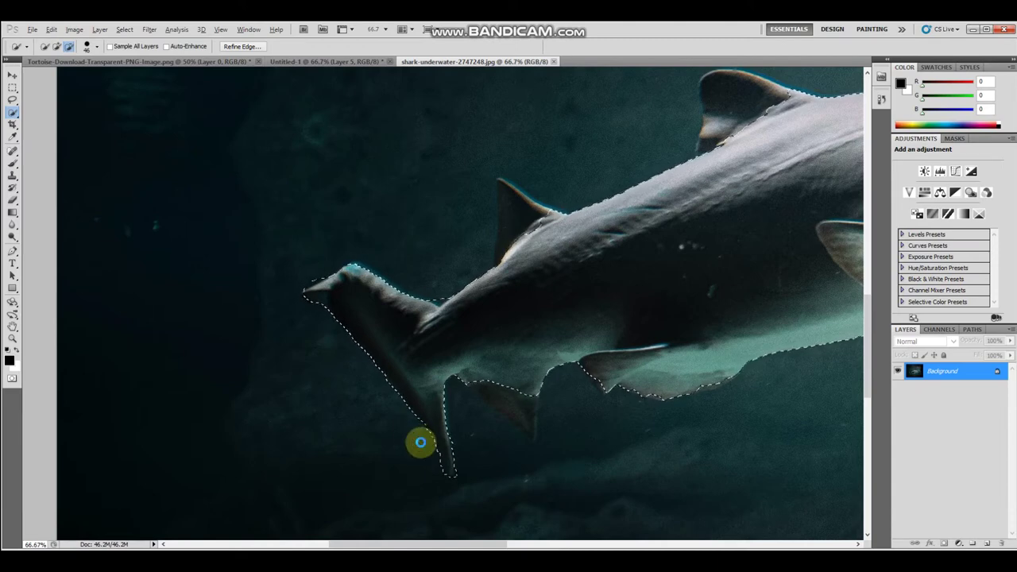
# Trim stray water under the belly and fin, and add the dorsal fin
pyautogui.moveTo(318, 269); pyautogui.dragTo(277, 304)
pyautogui.moveTo(513, 379)
pyautogui.mouseDown()
pyautogui.moveTo(493, 425)
pyautogui.moveTo(509, 432)
pyautogui.moveTo(454, 390)
pyautogui.mouseUp()
pyautogui.moveTo(490, 545); pyautogui.dragTo(536, 545)
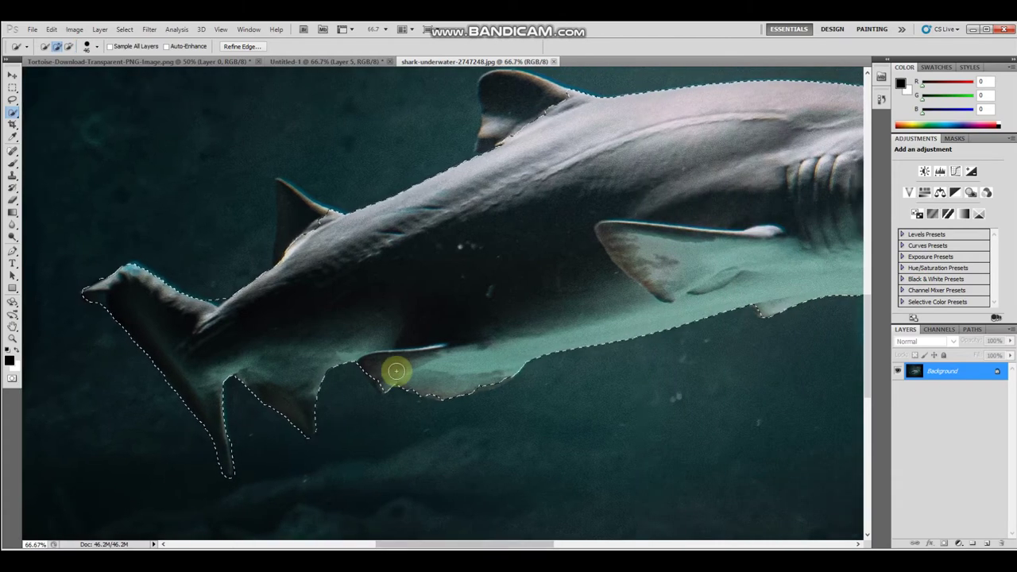
pyautogui.moveTo(379, 374); pyautogui.dragTo(325, 424)
pyautogui.moveTo(350, 377)
pyautogui.mouseDown()
pyautogui.moveTo(376, 408)
pyautogui.moveTo(477, 390)
pyautogui.mouseUp()
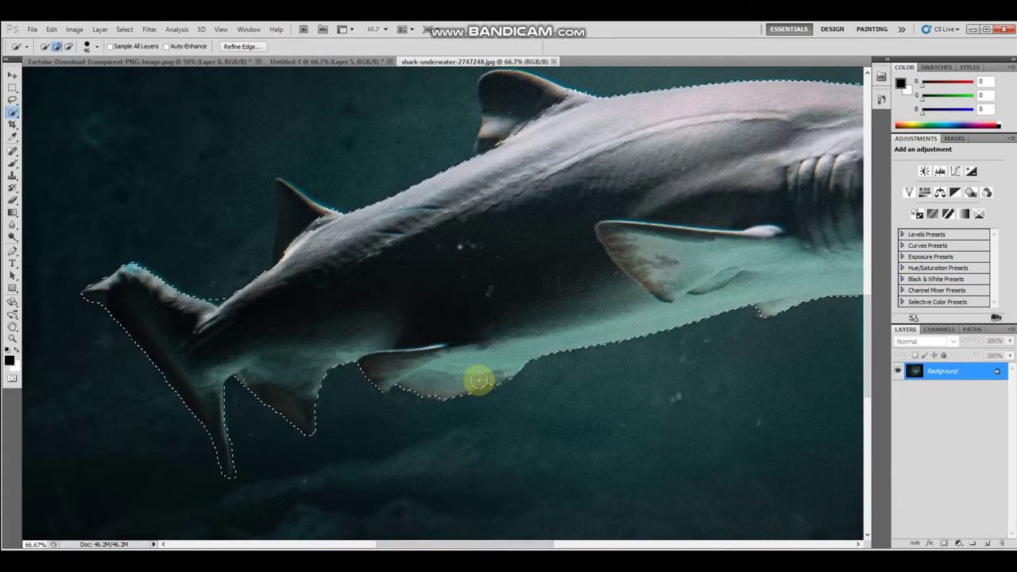
pyautogui.moveTo(286, 193)
pyautogui.mouseDown()
pyautogui.moveTo(284, 268)
pyautogui.moveTo(289, 193)
pyautogui.mouseUp()
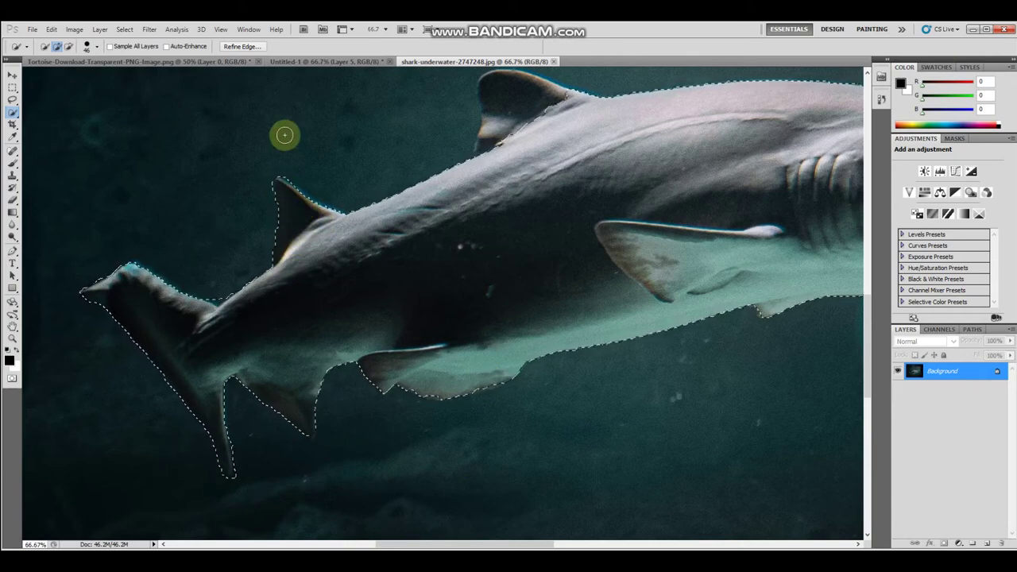
# Subtract the remaining stray areas from the shark selection while holding Alt
pyautogui.press('alt')
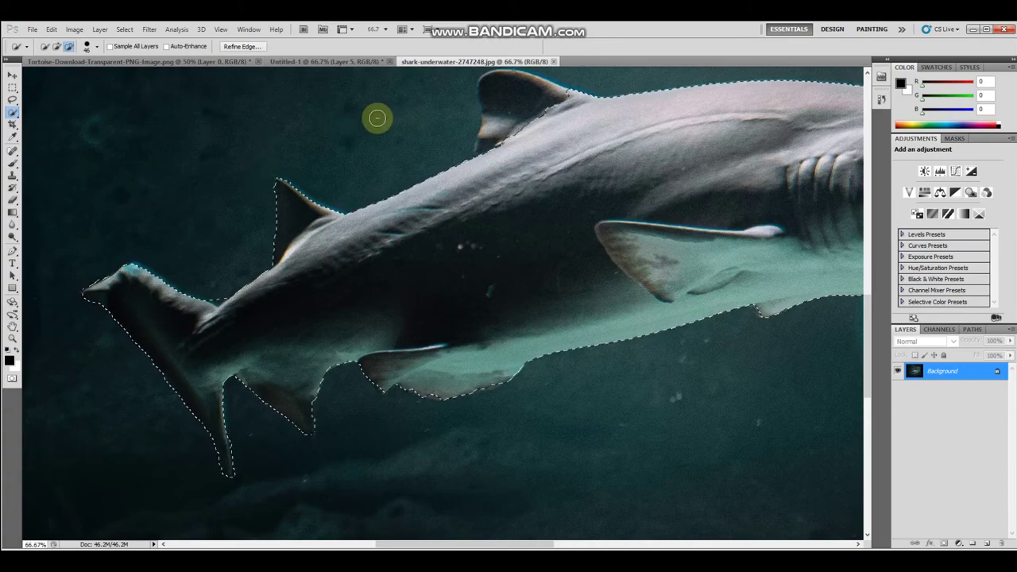
pyautogui.scroll(1, 548, 143)
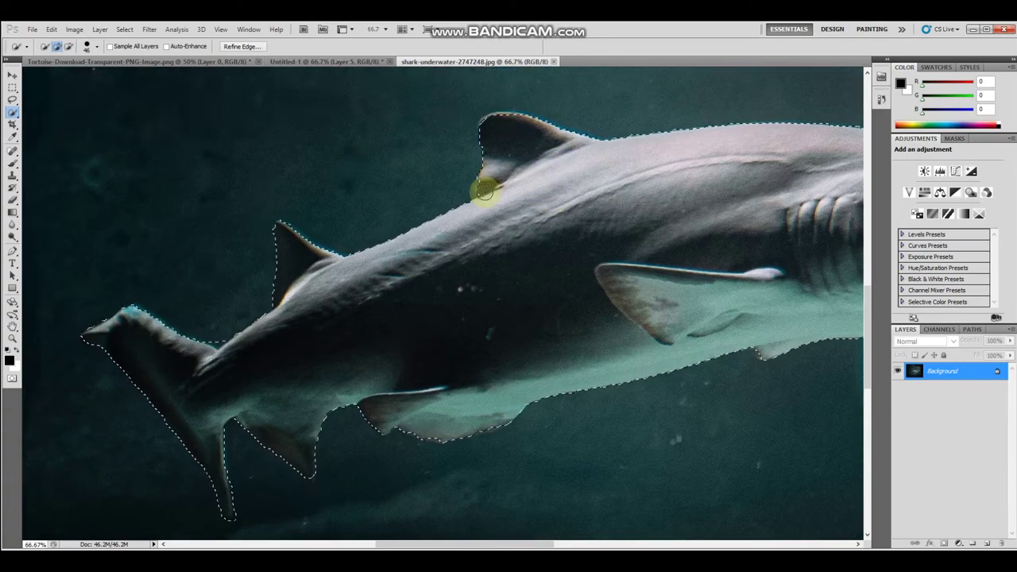
pyautogui.moveTo(495, 544)
pyautogui.mouseDown()
pyautogui.moveTo(575, 544)
pyautogui.moveTo(448, 544)
pyautogui.mouseUp()
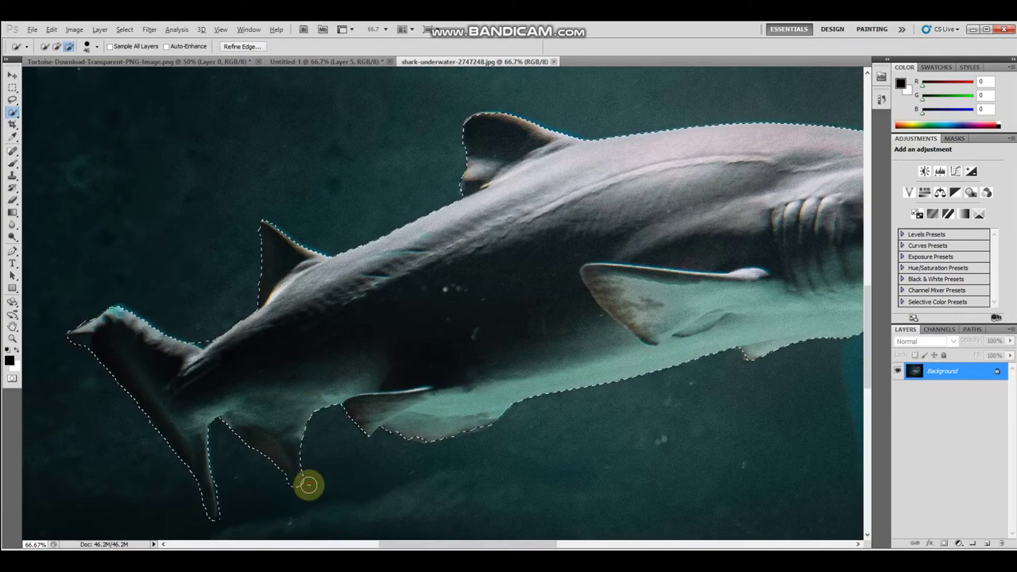
pyautogui.scroll(-3, 321, 424)
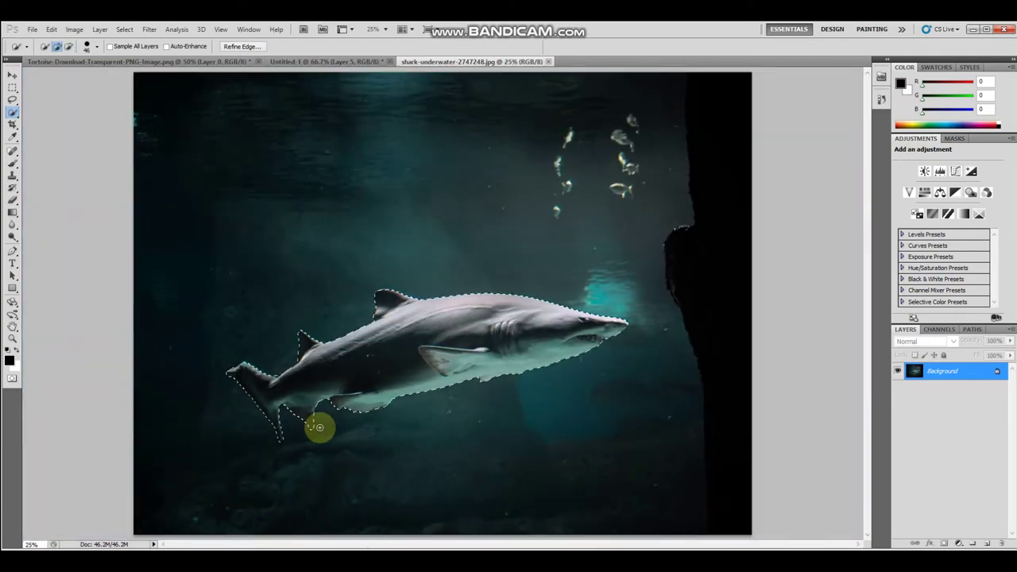
pyautogui.click(13, 75)
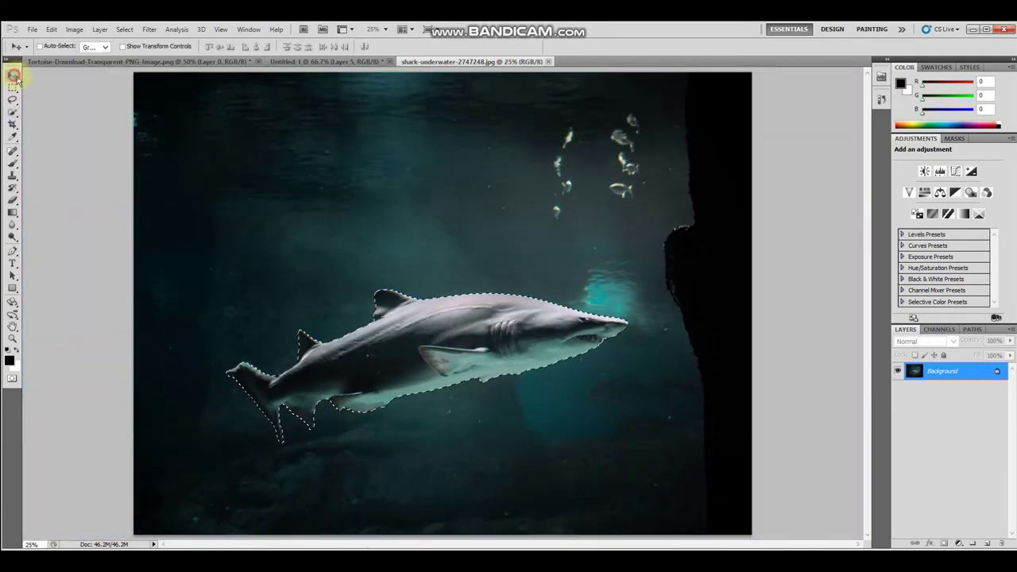
# Drag the selected shark into the Untitled-1 composite as Layer 6, below the shell layer
pyautogui.moveTo(402, 340); pyautogui.dragTo(367, 268)
pyautogui.moveTo(314, 77)
pyautogui.mouseDown()
pyautogui.moveTo(316, 64)
pyautogui.moveTo(410, 262)
pyautogui.mouseUp()
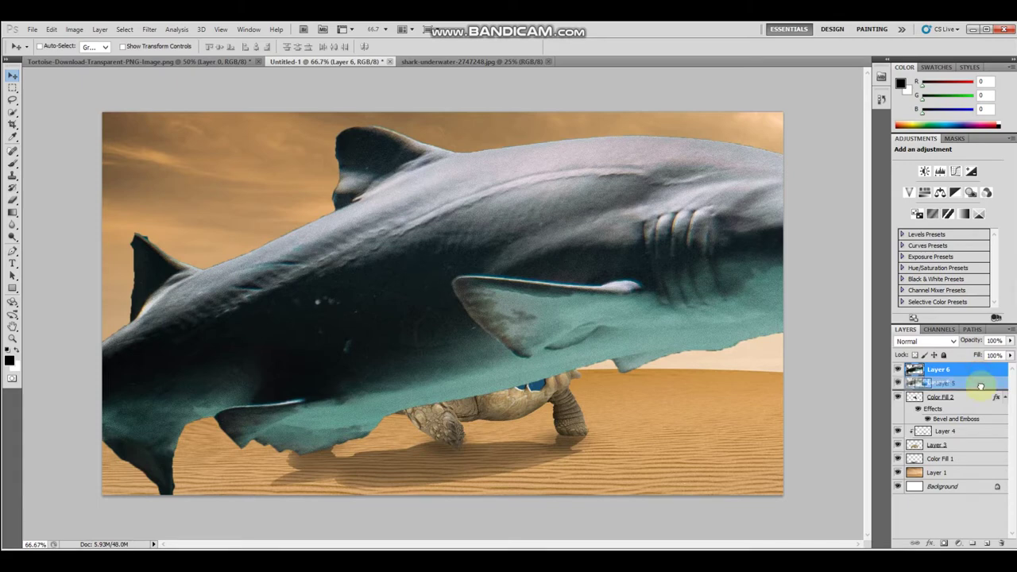
pyautogui.moveTo(978, 373); pyautogui.dragTo(978, 390)
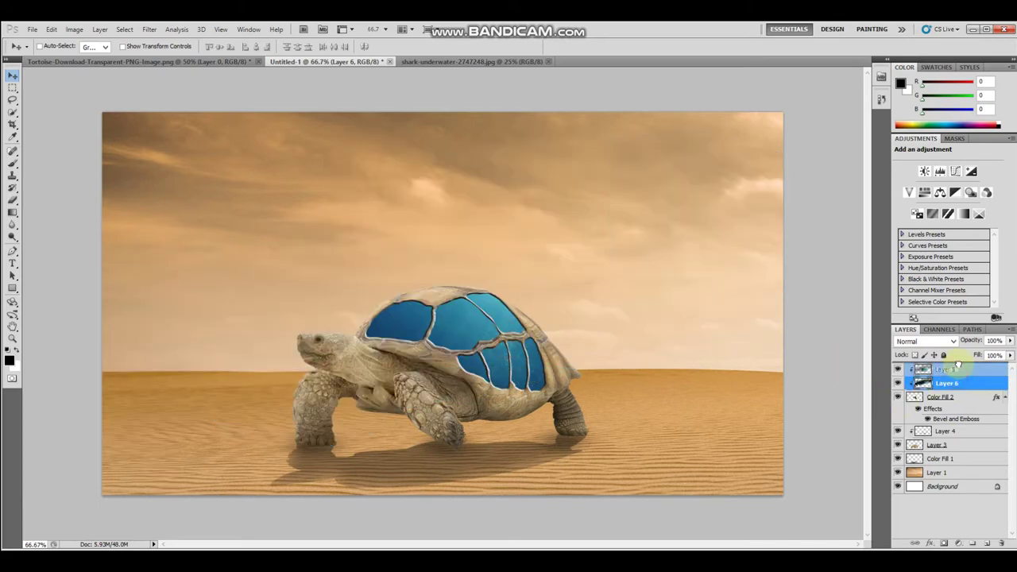
# Move Layer 6 to the top and scale the shark to about a fifth over the shell
pyautogui.moveTo(955, 383); pyautogui.dragTo(957, 367)
pyautogui.hotkey('ctrl', 't')
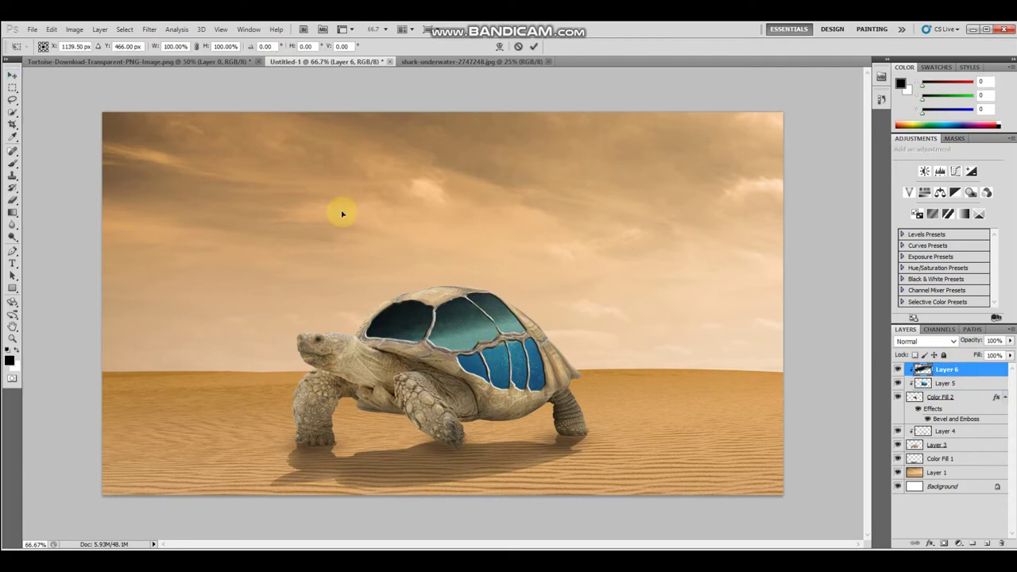
pyautogui.hotkey('ctrl', '-')
pyautogui.hotkey('ctrl', '-')
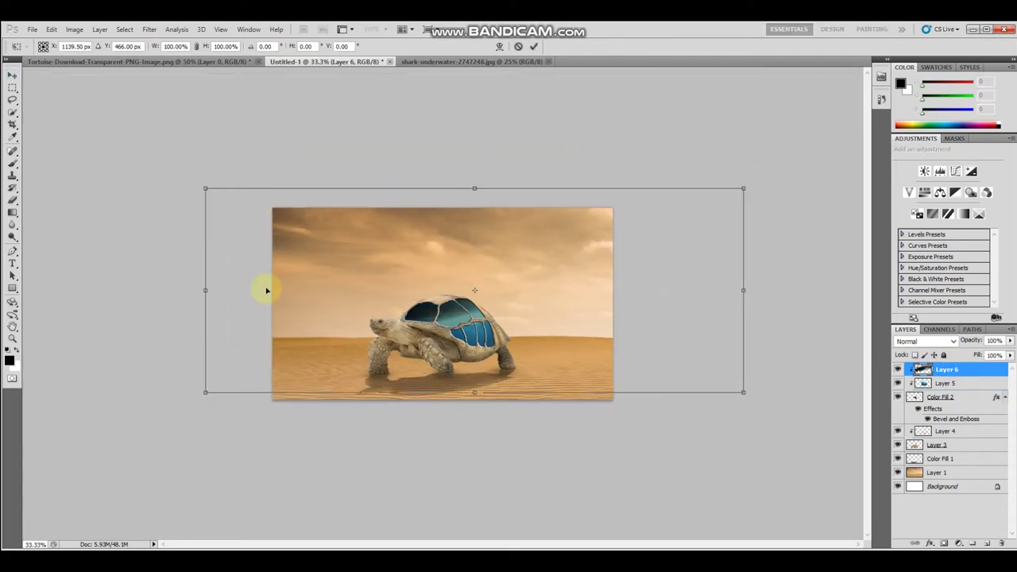
pyautogui.moveTo(210, 392); pyautogui.dragTo(618, 228)
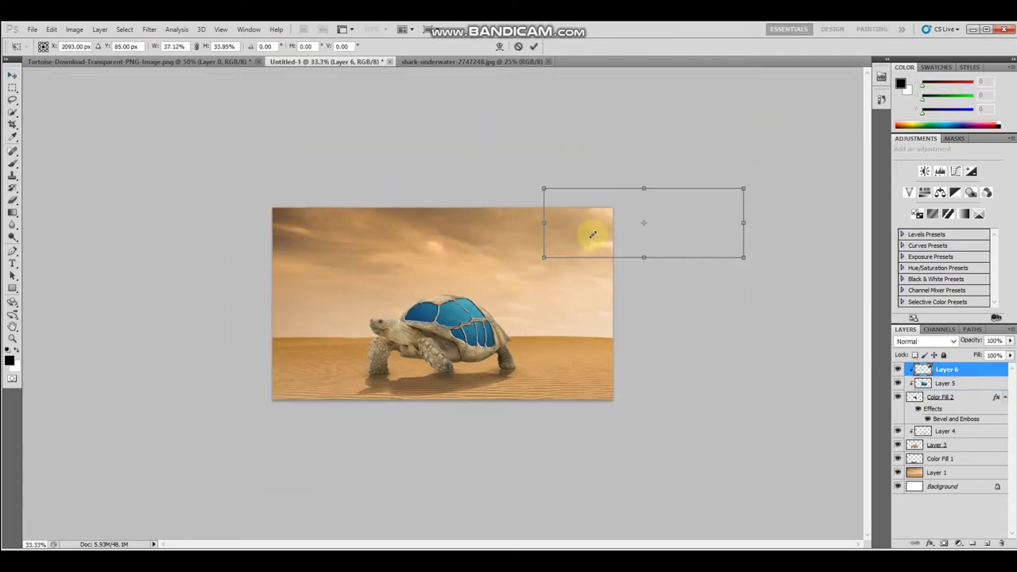
pyautogui.moveTo(628, 192); pyautogui.dragTo(387, 314)
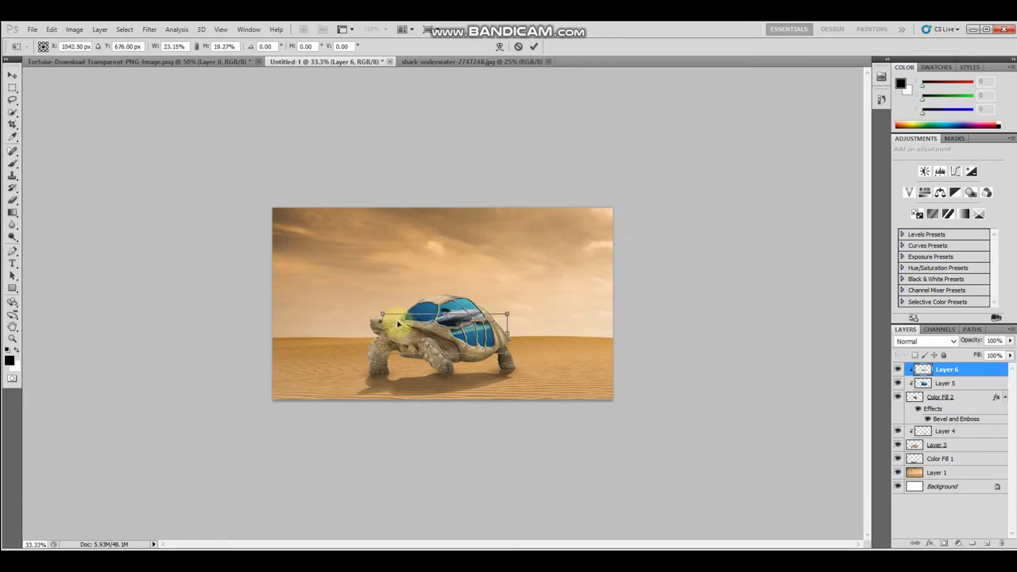
# Shrink the shark to about 8%, flip it horizontally into the rear shell panels, and apply
pyautogui.hotkey('ctrl', '+')
pyautogui.hotkey('ctrl', '+')
pyautogui.hotkey('ctrl', '+')
pyautogui.hotkey('ctrl', '+')
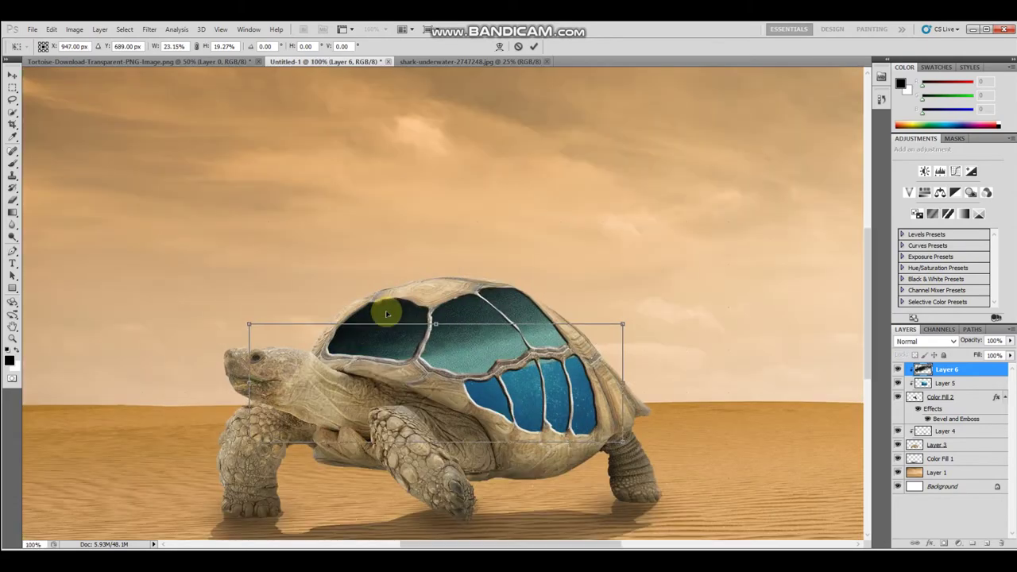
pyautogui.moveTo(625, 448)
pyautogui.mouseDown()
pyautogui.moveTo(449, 412)
pyautogui.moveTo(428, 365)
pyautogui.mouseUp()
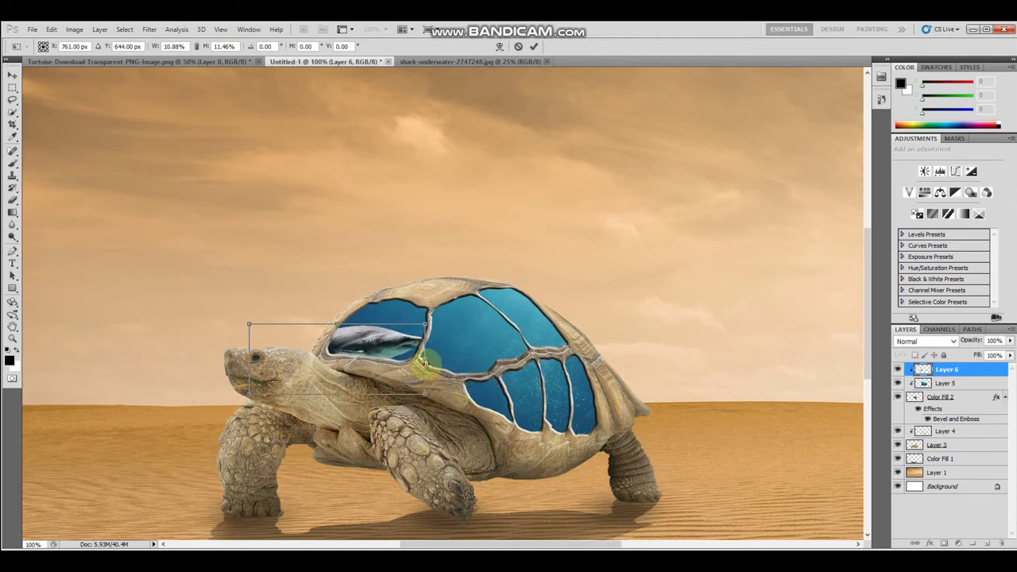
pyautogui.moveTo(248, 360)
pyautogui.mouseDown()
pyautogui.moveTo(586, 358)
pyautogui.moveTo(582, 374)
pyautogui.mouseUp()
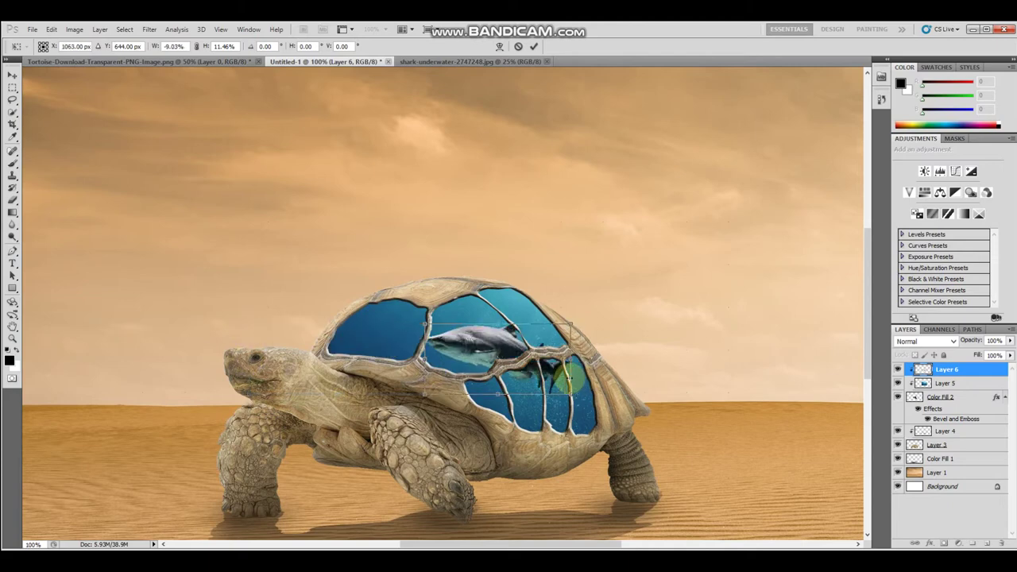
pyautogui.moveTo(582, 380)
pyautogui.mouseDown()
pyautogui.moveTo(559, 389)
pyautogui.moveTo(606, 419)
pyautogui.moveTo(517, 359)
pyautogui.moveTo(516, 389)
pyautogui.moveTo(513, 376)
pyautogui.mouseUp()
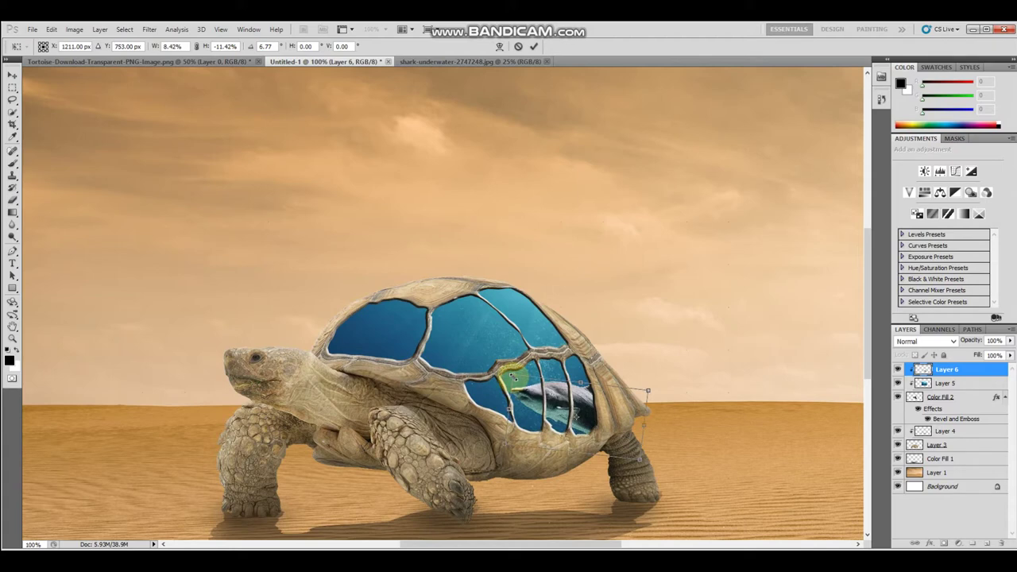
pyautogui.press('Return')
pyautogui.moveTo(501, 379)
pyautogui.mouseDown()
pyautogui.moveTo(599, 410)
pyautogui.moveTo(852, 402)
pyautogui.mouseUp()
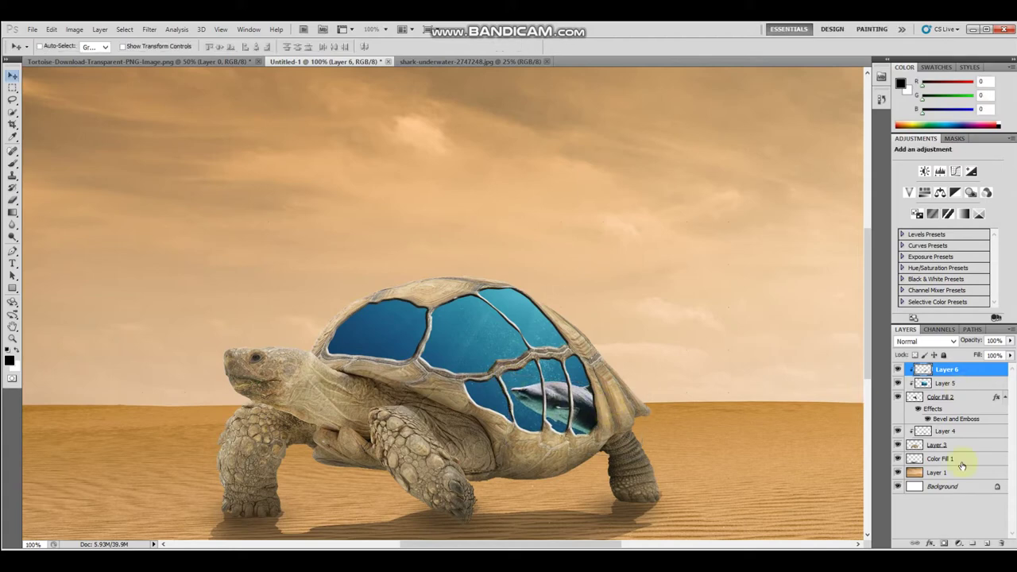
# Add a Curves 1 adjustment layer clipped to the shark layer
pyautogui.click(958, 543)
pyautogui.click(943, 370)
pyautogui.click(943, 371)
pyautogui.click(960, 370)
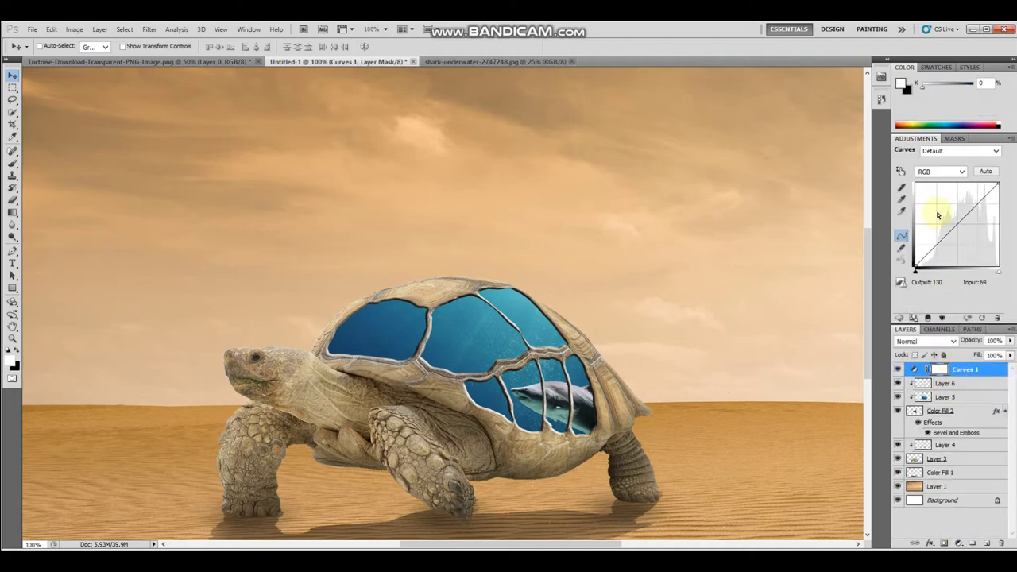
pyautogui.rightClick(974, 371)
pyautogui.click(942, 228)
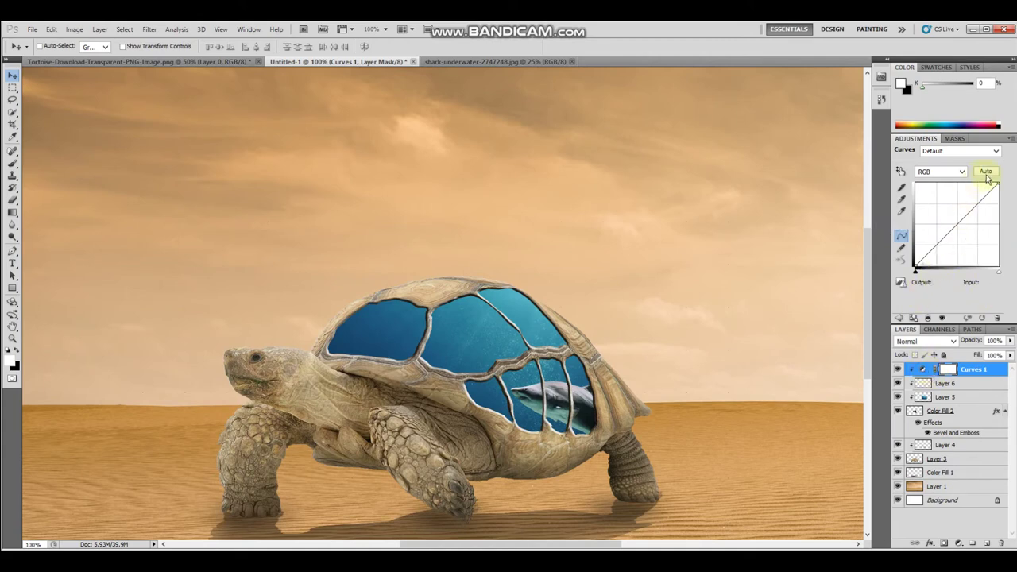
# Try auto and eyedropper corrections, undo them, then pull the RGB curve slightly down
pyautogui.click(985, 172)
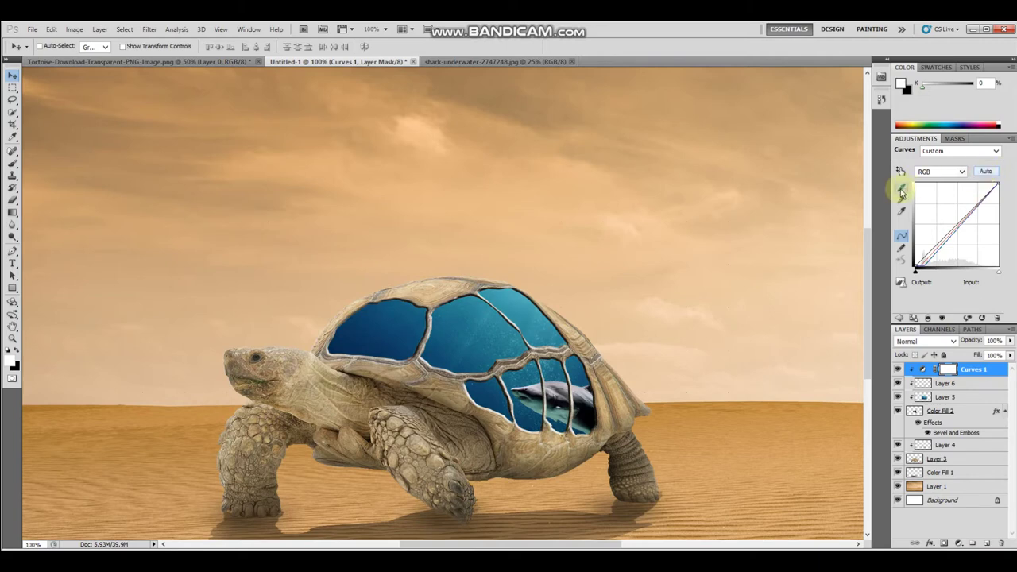
pyautogui.click(903, 210)
pyautogui.moveTo(550, 304); pyautogui.dragTo(525, 304)
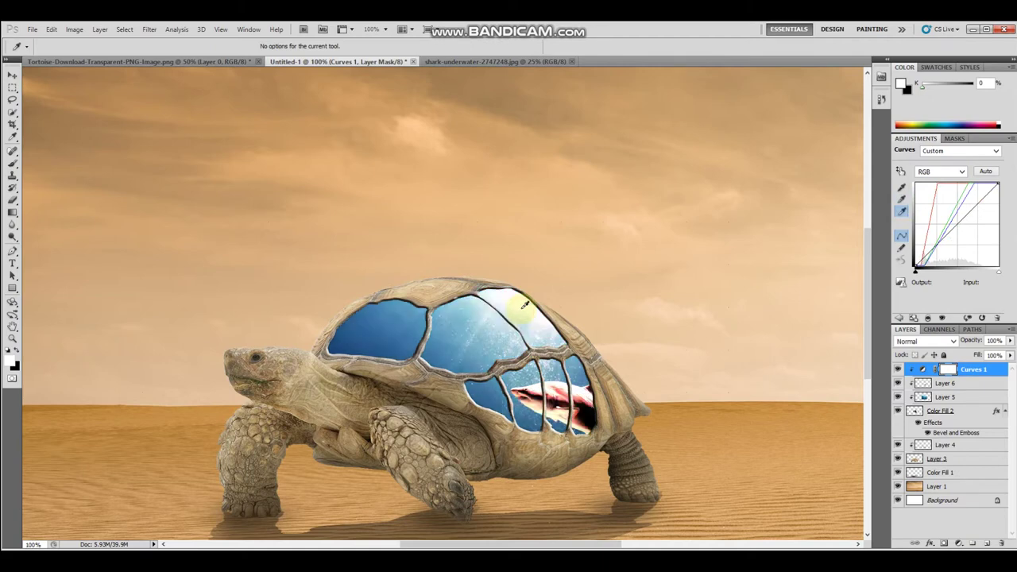
pyautogui.moveTo(492, 331); pyautogui.dragTo(378, 333)
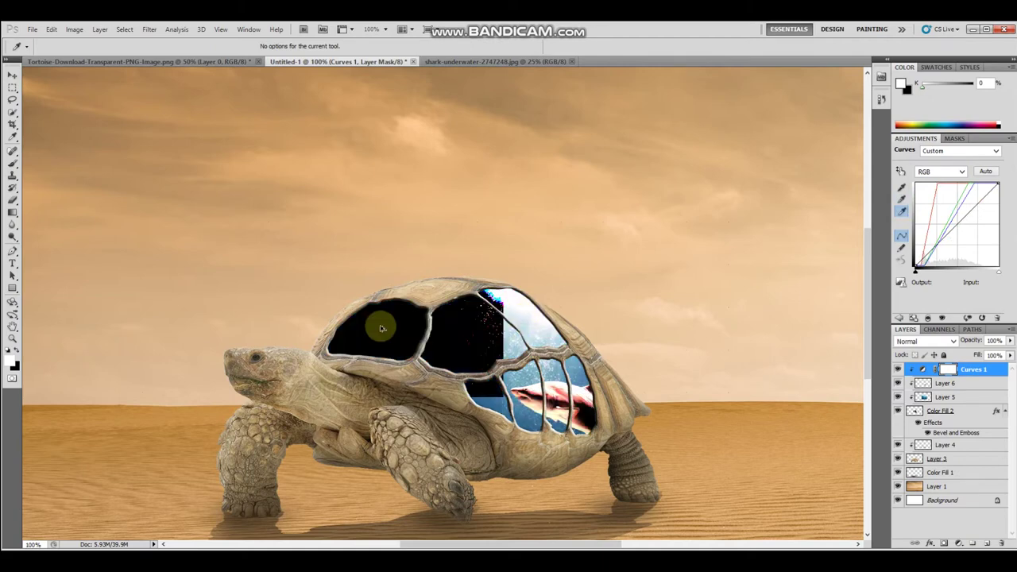
pyautogui.hotkey('ctrl', 'z')
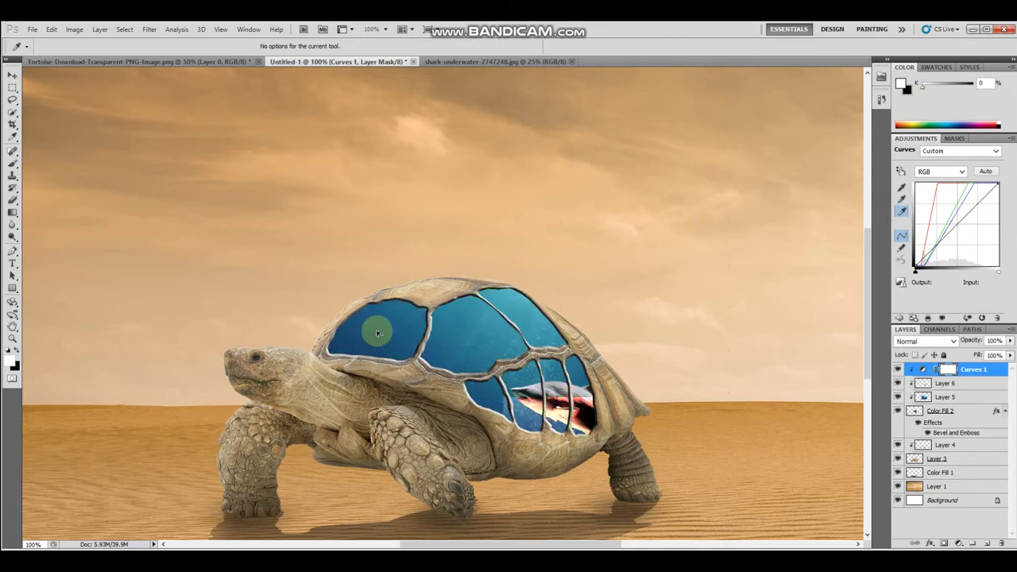
pyautogui.moveTo(382, 337); pyautogui.dragTo(383, 338)
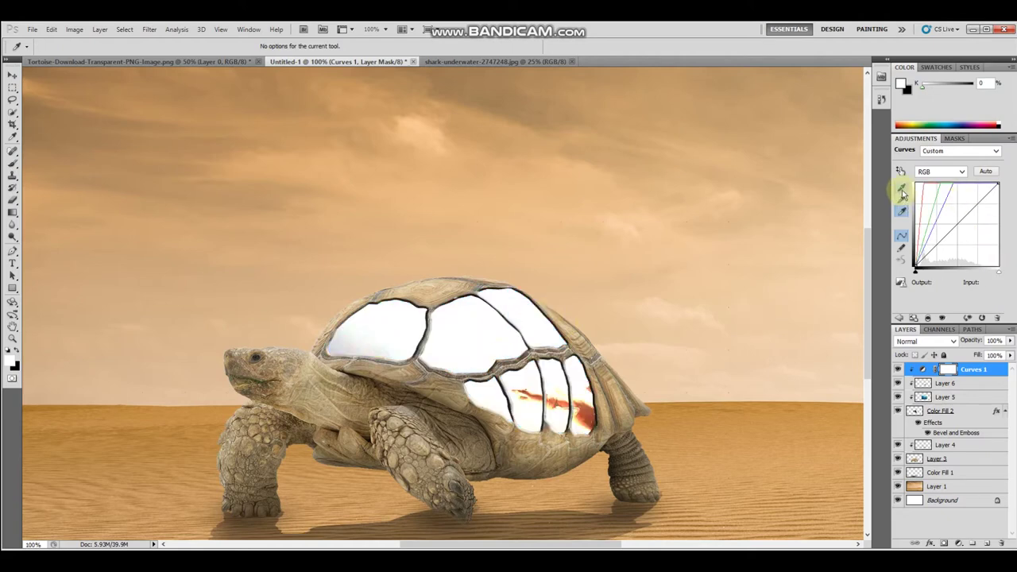
pyautogui.hotkey('ctrl', 'z')
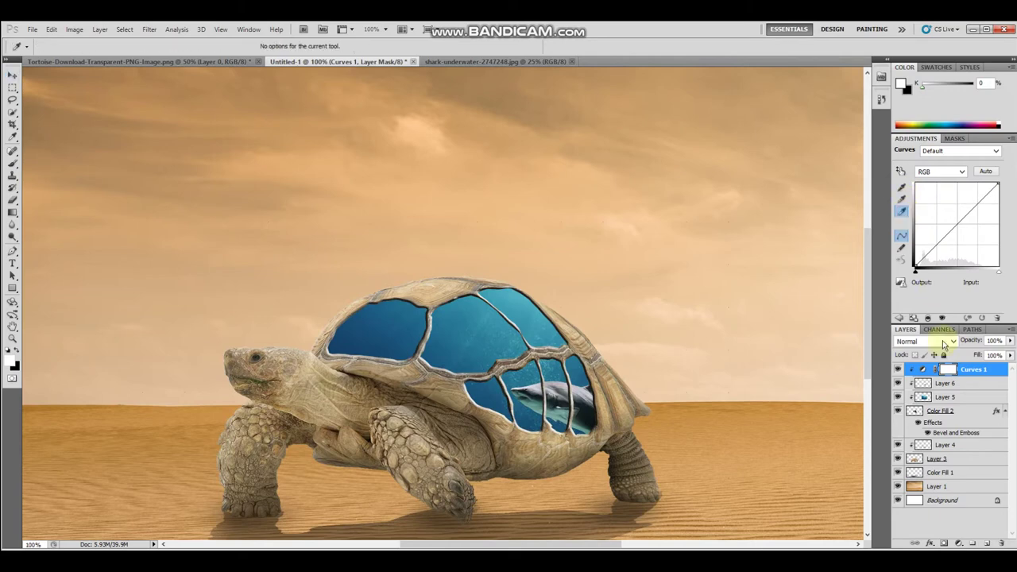
pyautogui.moveTo(953, 225); pyautogui.dragTo(960, 227)
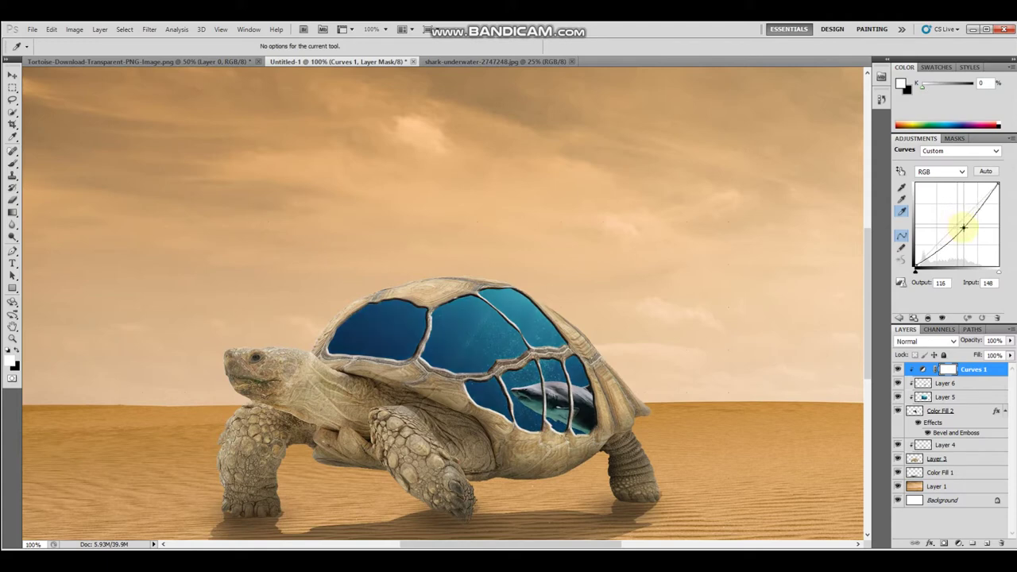
pyautogui.keyDown('ctrl'); pyautogui.click(966, 383); pyautogui.keyUp('ctrl')
pyautogui.rightClick(965, 379)
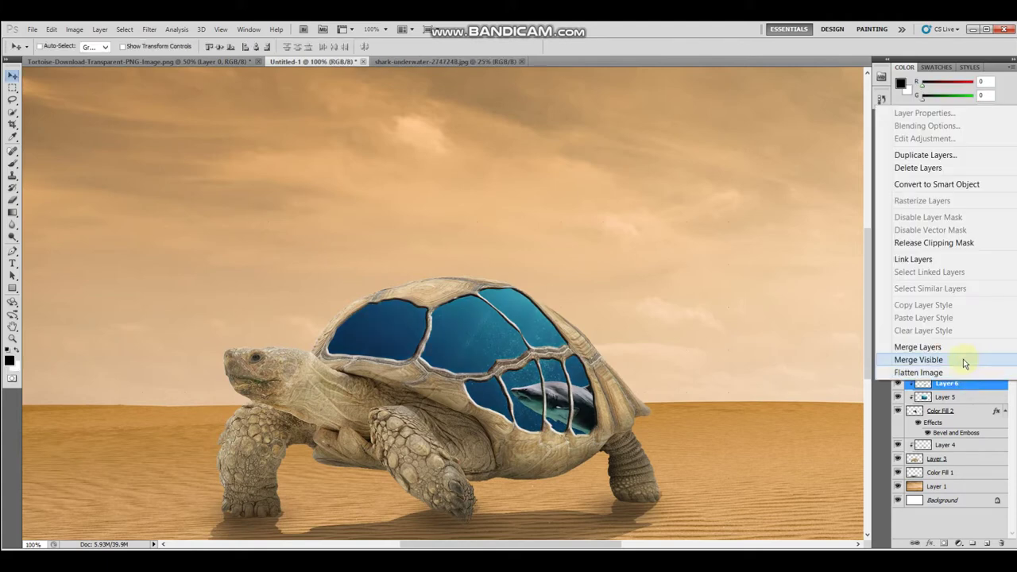
# Merge Layer 6 with Curves 1 and close the shark photo
pyautogui.click(962, 351)
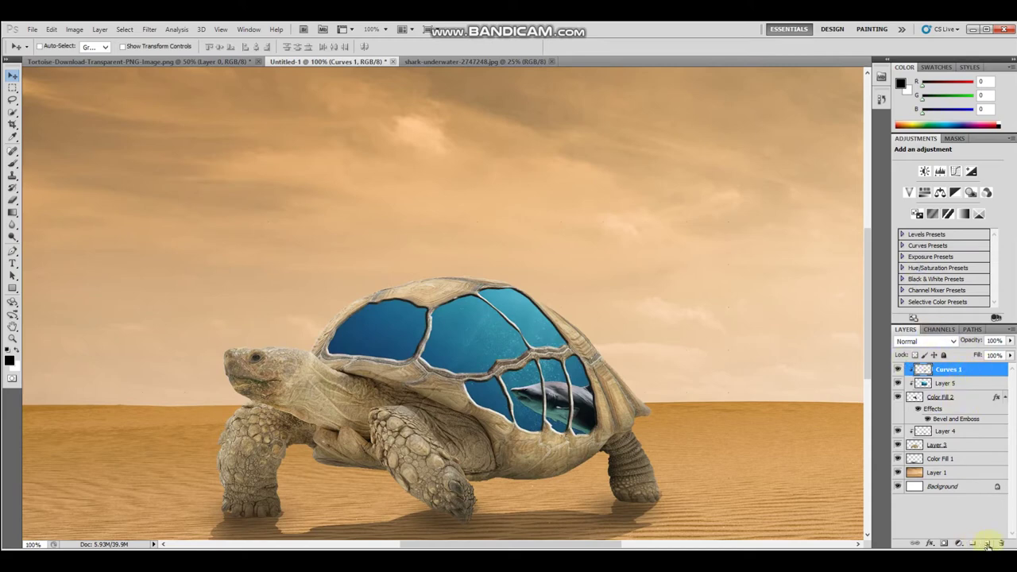
pyautogui.click(464, 61)
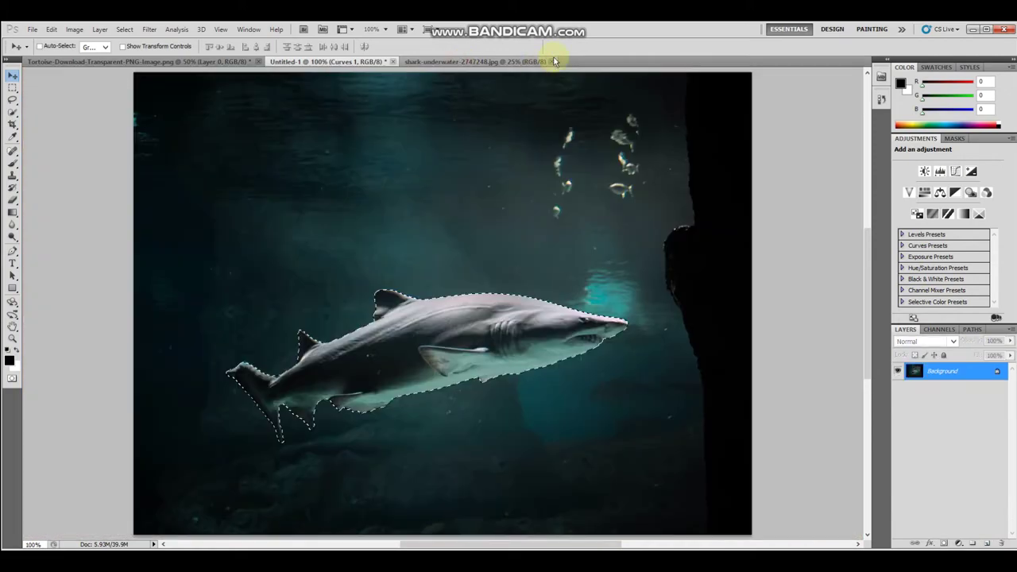
pyautogui.moveTo(546, 64); pyautogui.dragTo(374, 65)
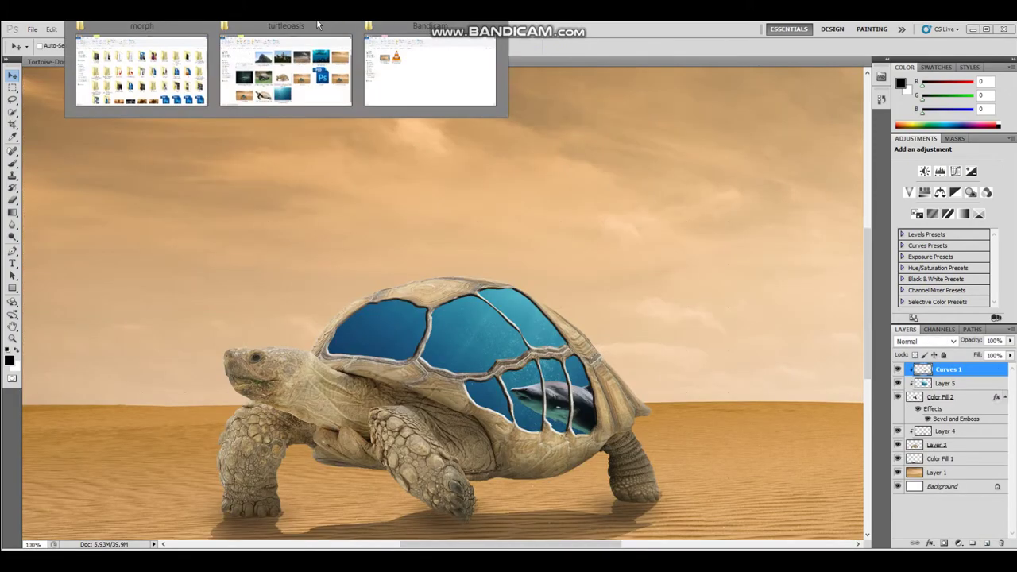
# Open 27-278463_fish-swimming-png-group-of-fish-png.jpg by dragging it from Explorer into Photoshop
pyautogui.click(283, 67)
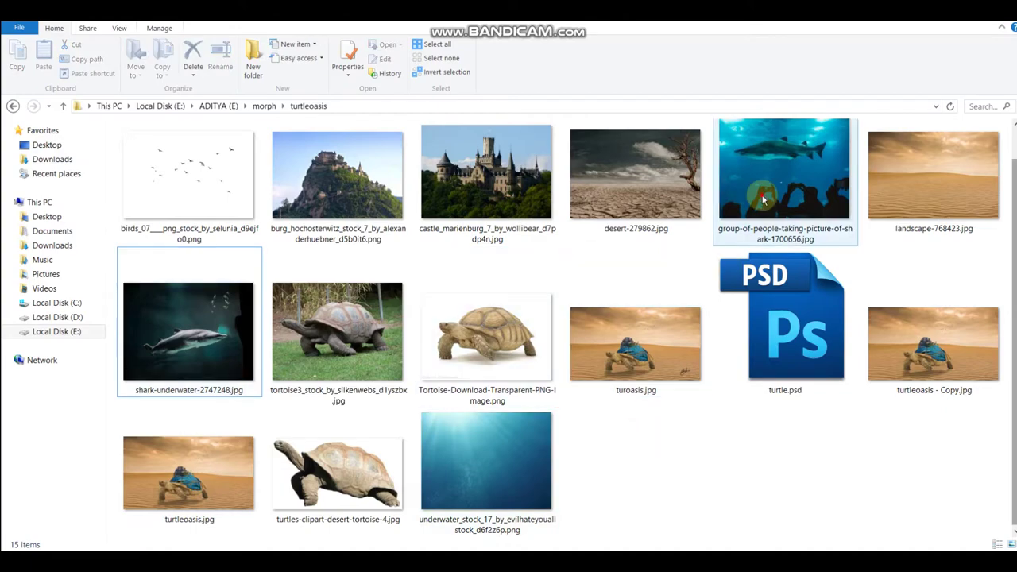
pyautogui.moveTo(784, 170); pyautogui.dragTo(315, 29)
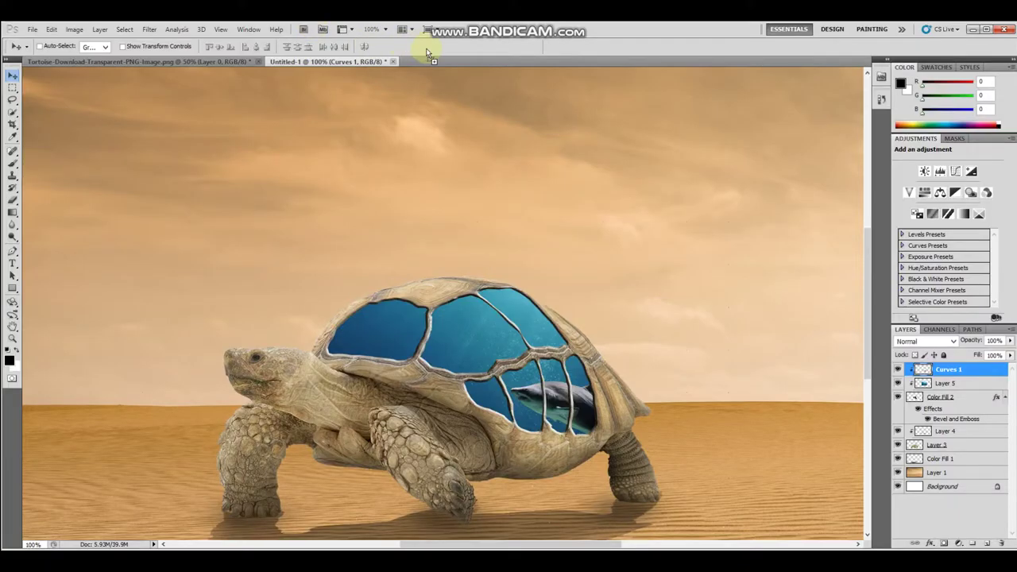
pyautogui.moveTo(437, 60); pyautogui.dragTo(427, 58)
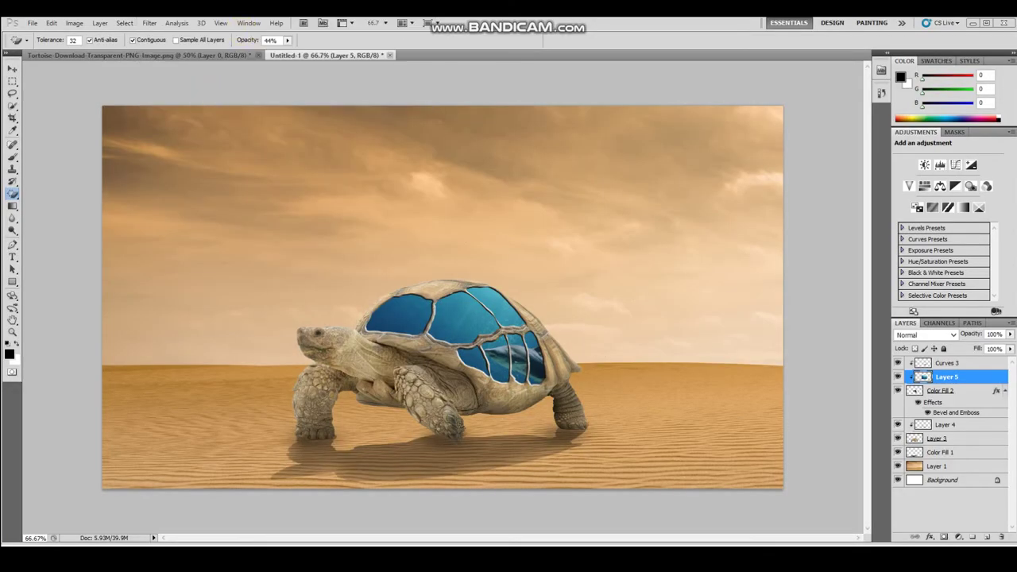
pyautogui.click(210, 64)
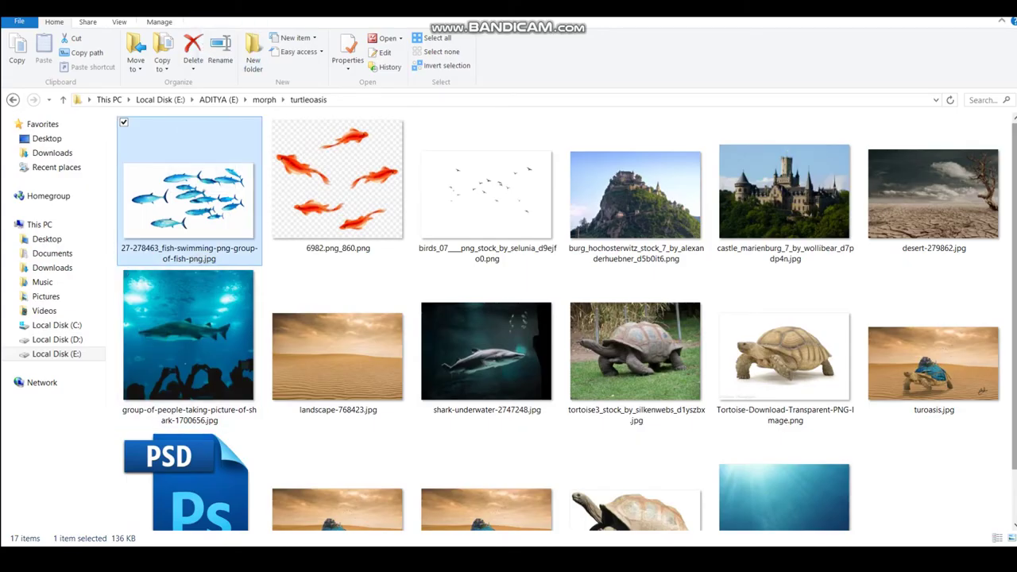
pyautogui.hotkey('alt', 'Tab')
pyautogui.moveTo(439, 56); pyautogui.dragTo(439, 54)
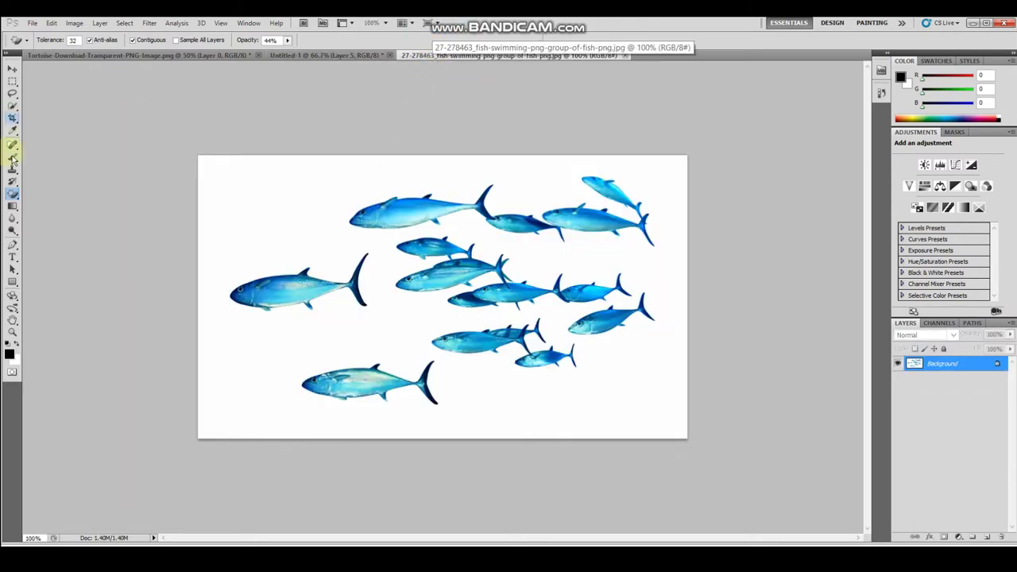
# Magic-erase the fish image's white background and drop the fish into Untitled-1 as Layer 6
pyautogui.rightClick(12, 199)
pyautogui.click(68, 215)
pyautogui.click(270, 200)
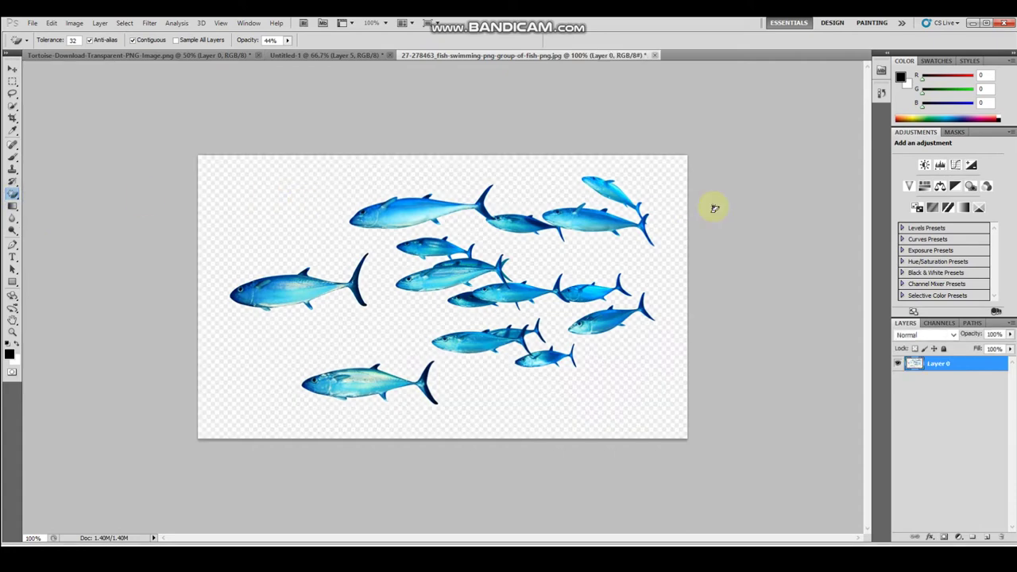
pyautogui.click(13, 70)
pyautogui.moveTo(408, 261); pyautogui.dragTo(346, 55)
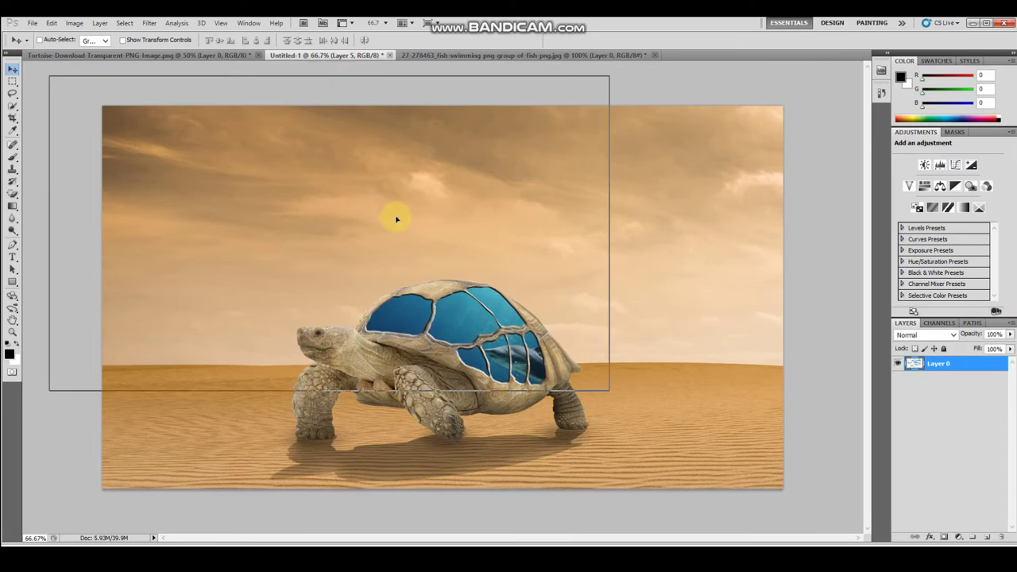
pyautogui.moveTo(346, 55)
pyautogui.mouseDown()
pyautogui.moveTo(397, 227)
pyautogui.moveTo(460, 242)
pyautogui.mouseUp()
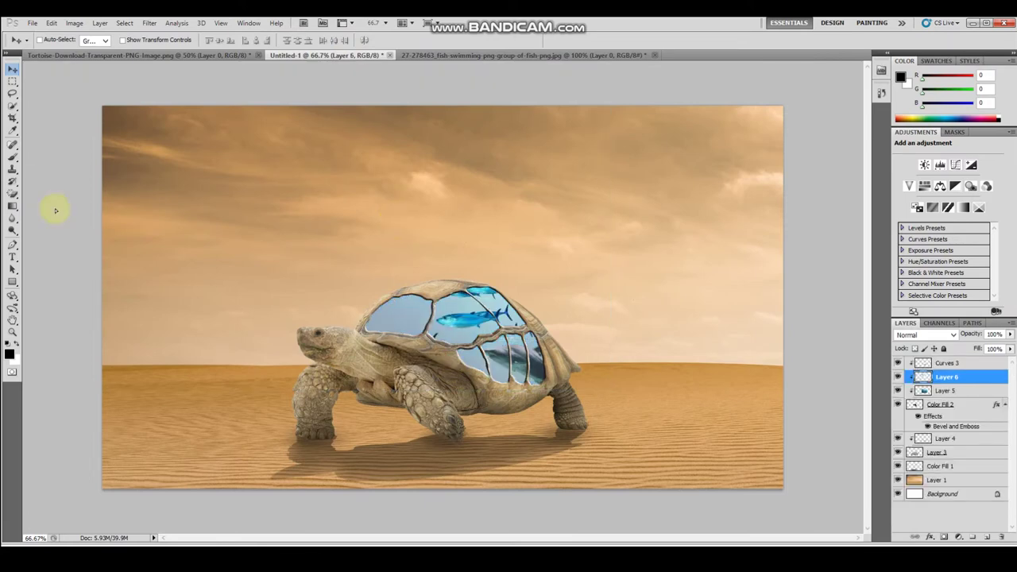
# Magic-erase leftover background around the fish and scale the fish school down
pyautogui.click(12, 199)
pyautogui.click(447, 344)
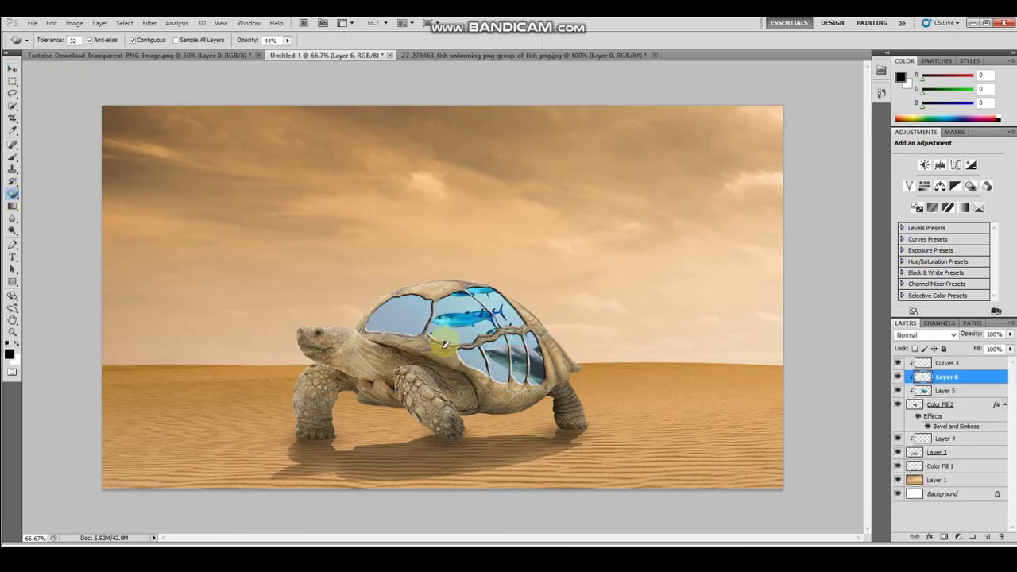
pyautogui.click(450, 336)
pyautogui.click(448, 340)
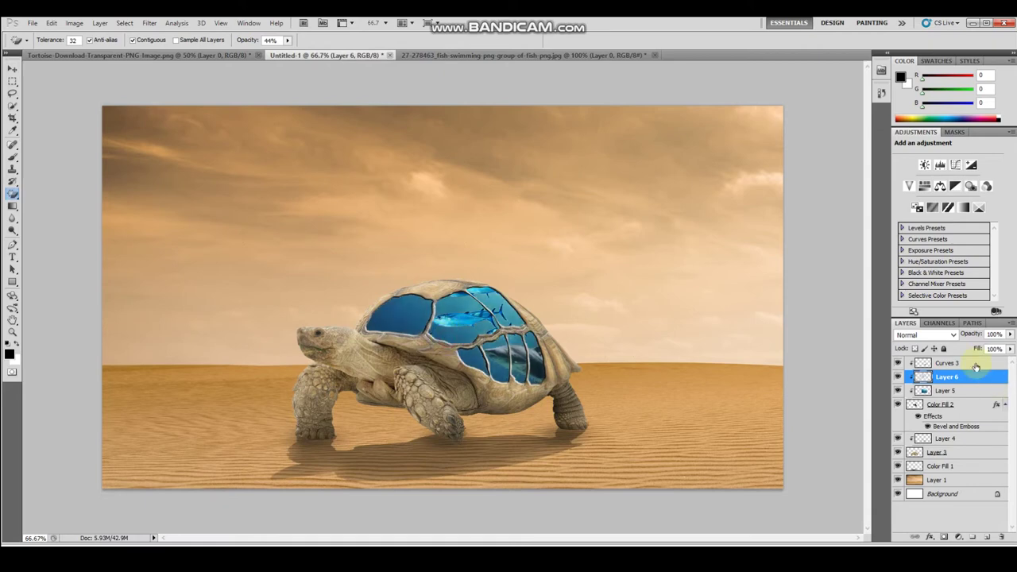
pyautogui.hotkey('ctrl', 't')
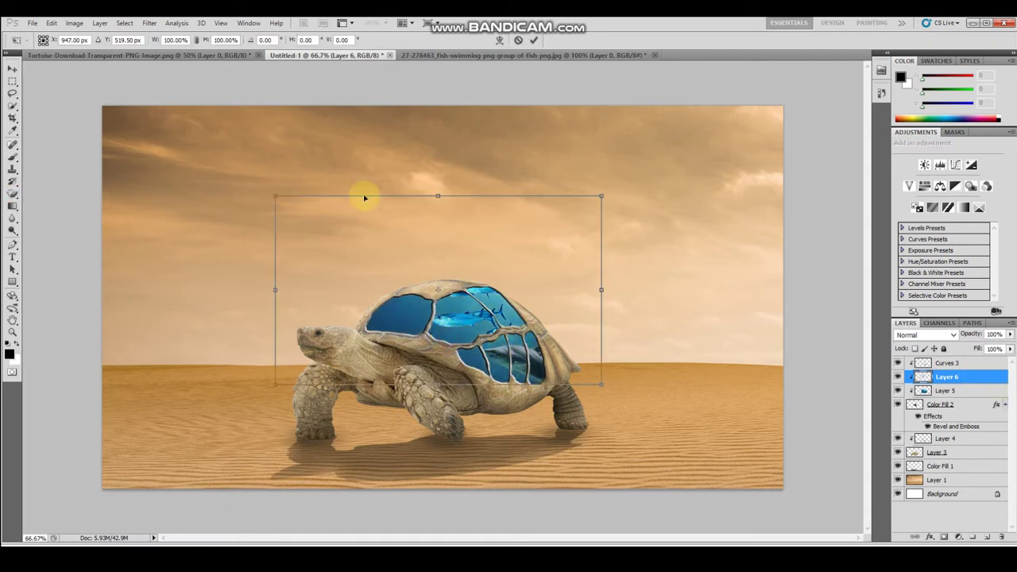
pyautogui.moveTo(273, 198); pyautogui.dragTo(373, 235)
pyautogui.moveTo(444, 256)
pyautogui.mouseDown()
pyautogui.moveTo(531, 325)
pyautogui.moveTo(520, 312)
pyautogui.mouseUp()
pyautogui.press('Return')
# Move the fish into the shell, flip it horizontally, widen it to about 112%, and shift it right
pyautogui.press('e')
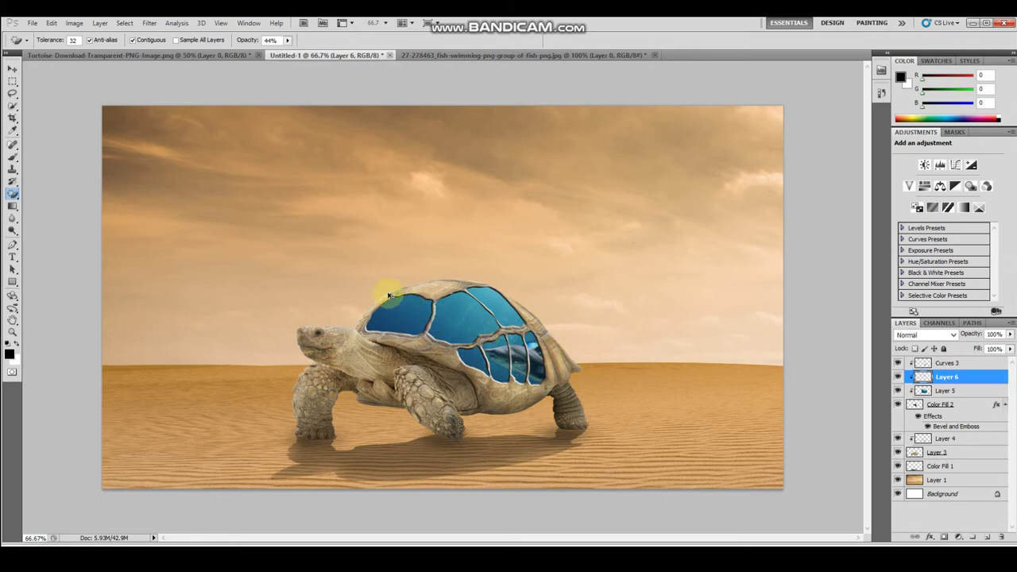
pyautogui.click(11, 70)
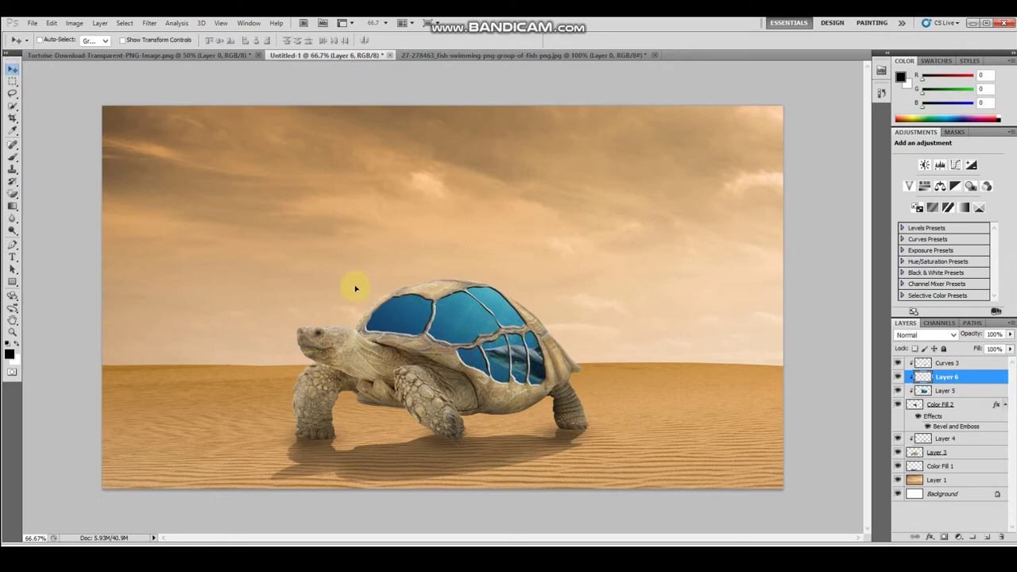
pyautogui.moveTo(355, 288); pyautogui.dragTo(372, 340)
pyautogui.hotkey('ctrl', 't')
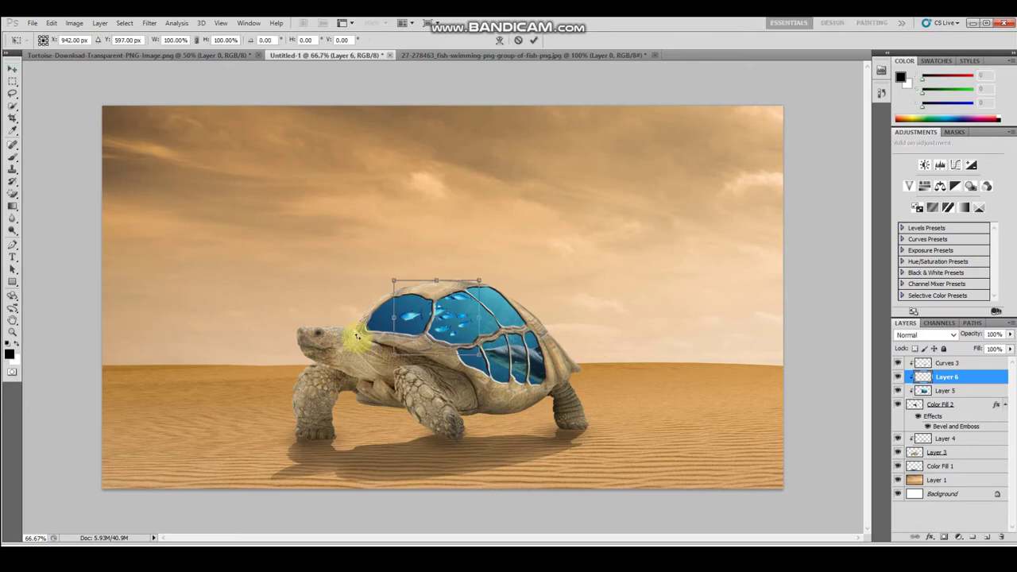
pyautogui.moveTo(406, 312)
pyautogui.mouseDown()
pyautogui.moveTo(589, 329)
pyautogui.moveTo(410, 333)
pyautogui.moveTo(422, 332)
pyautogui.mouseUp()
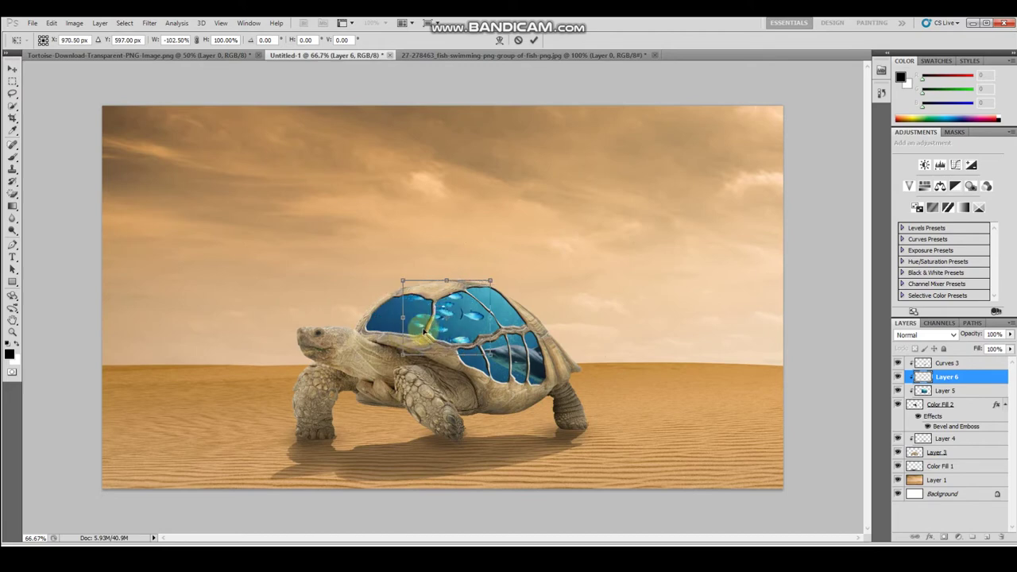
pyautogui.moveTo(396, 319); pyautogui.dragTo(393, 319)
pyautogui.press('Return')
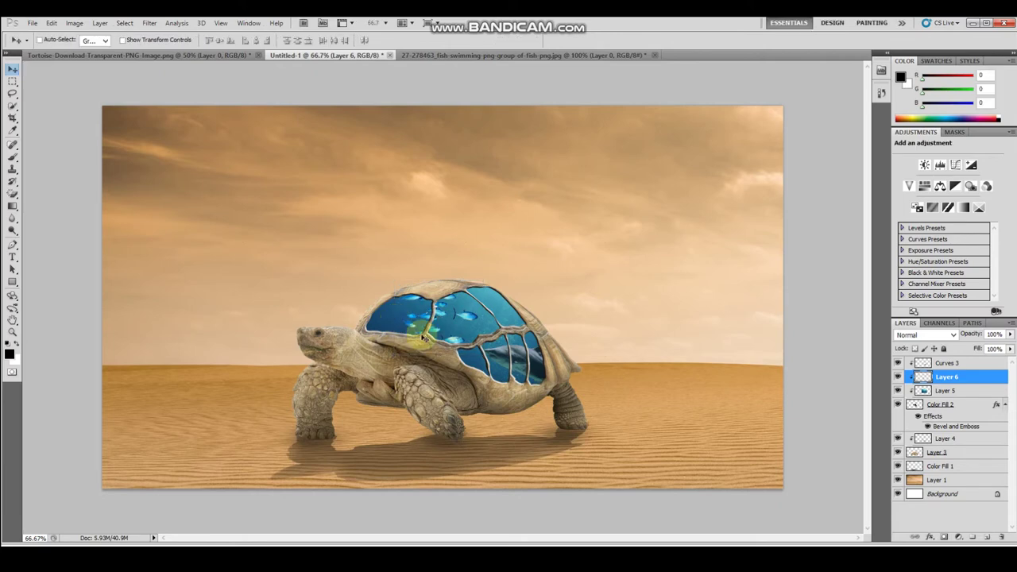
pyautogui.moveTo(433, 324)
pyautogui.mouseDown()
pyautogui.moveTo(477, 322)
pyautogui.moveTo(488, 340)
pyautogui.moveTo(486, 327)
pyautogui.mouseUp()
pyautogui.click(937, 392)
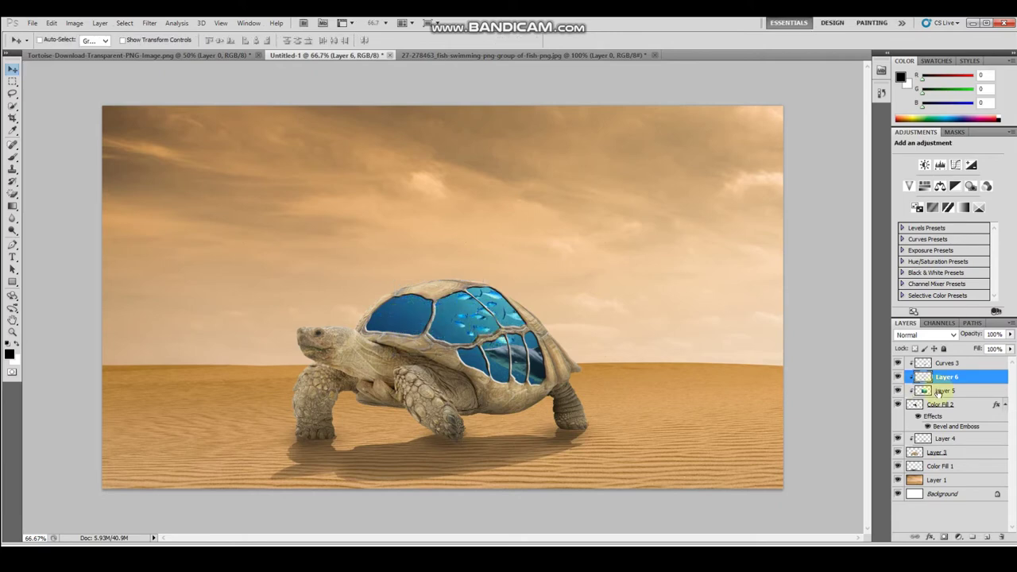
pyautogui.click(945, 363)
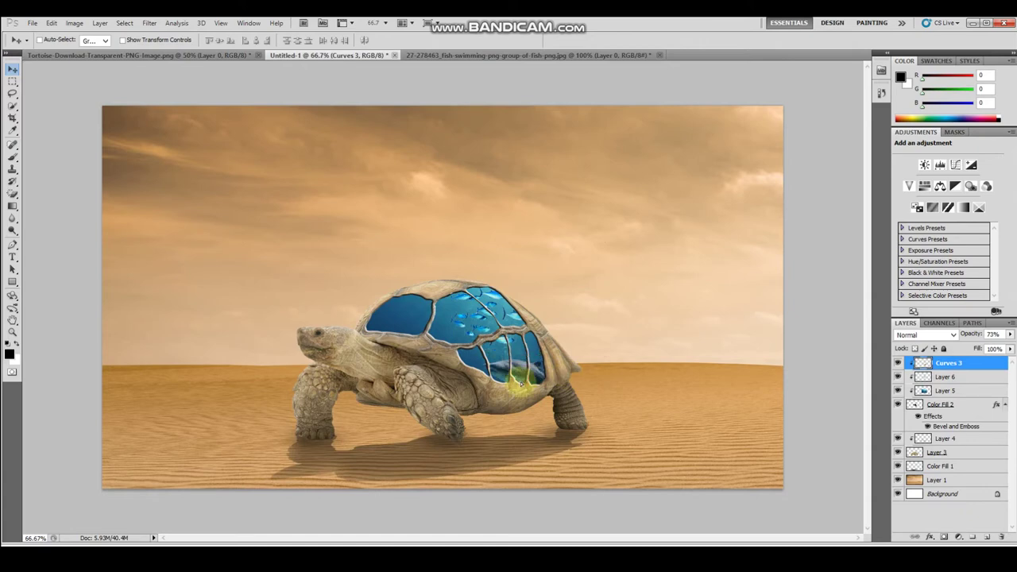
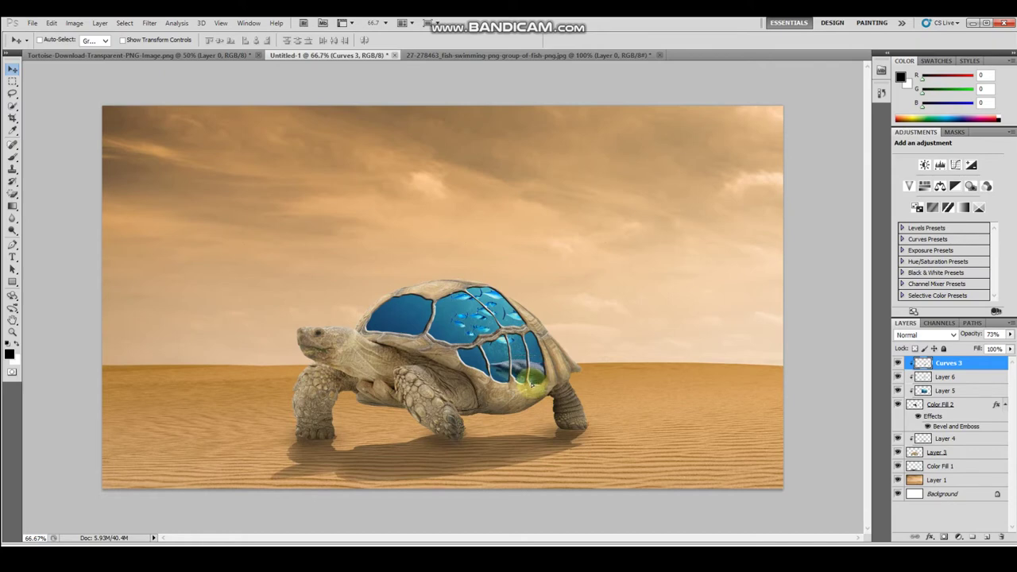
# Shift the Layer 6 fish left inside the shell, then start closing the blue fish image
pyautogui.click(948, 379)
pyautogui.moveTo(556, 325)
pyautogui.mouseDown()
pyautogui.moveTo(429, 317)
pyautogui.moveTo(441, 320)
pyautogui.mouseUp()
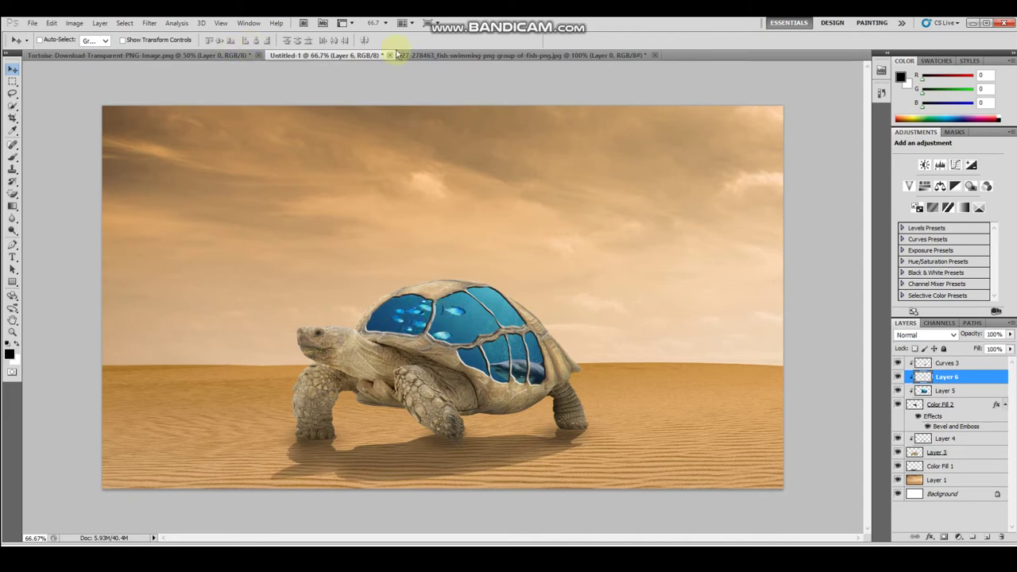
pyautogui.click(566, 56)
pyautogui.click(654, 56)
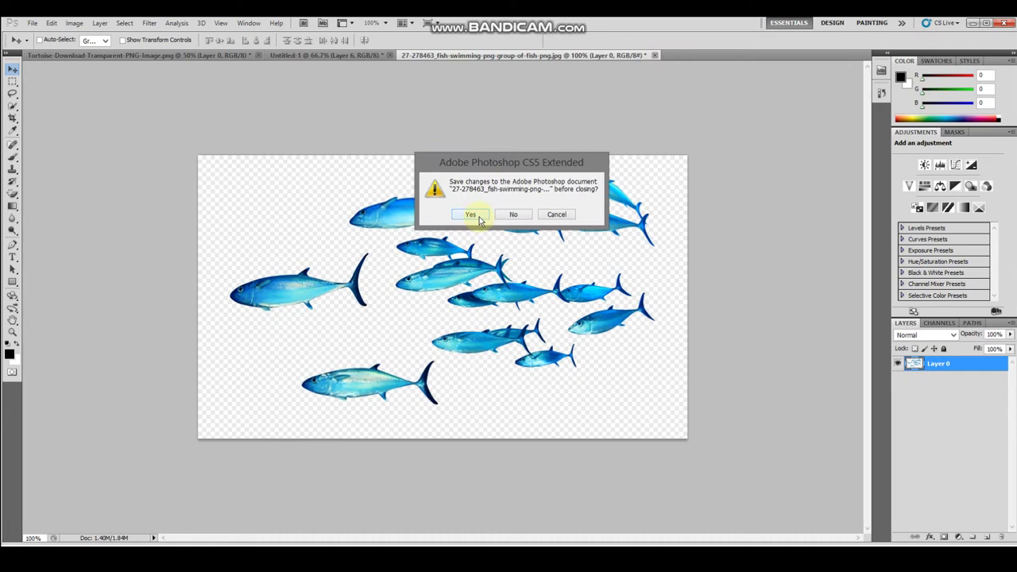
# Save the blue fish image's changes and close it, returning to the tortoise composite
pyautogui.click(473, 215)
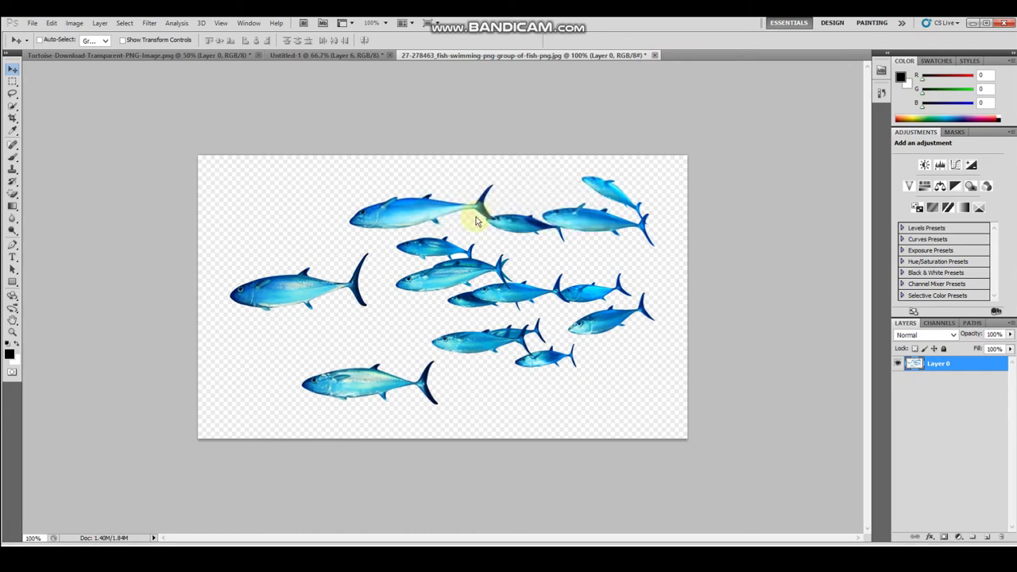
pyautogui.click(659, 77)
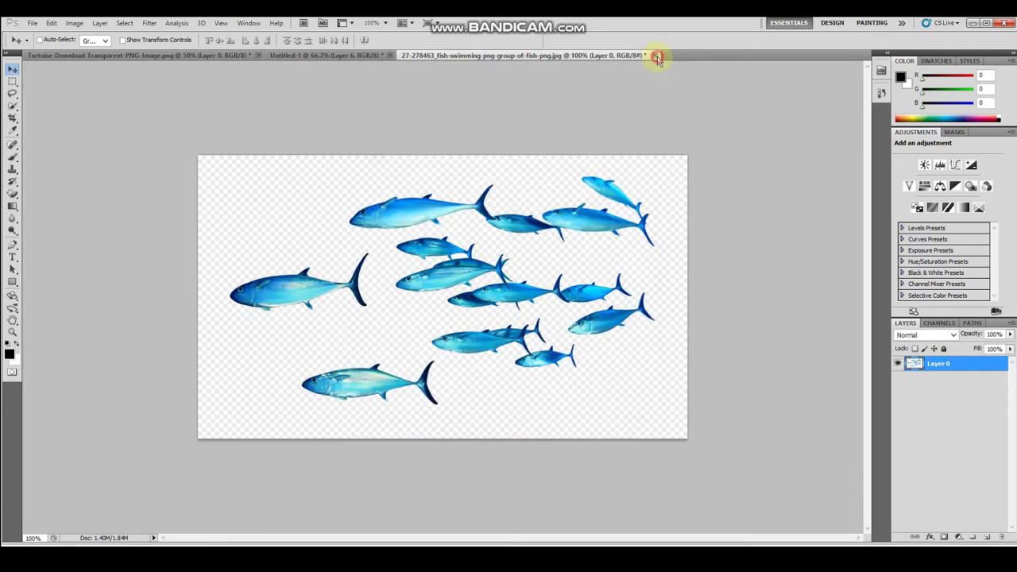
pyautogui.click(654, 55)
# Open 6982.png from Explorer, Magic Erase its white background, and drag the goldfish into Untitled-1
pyautogui.click(512, 215)
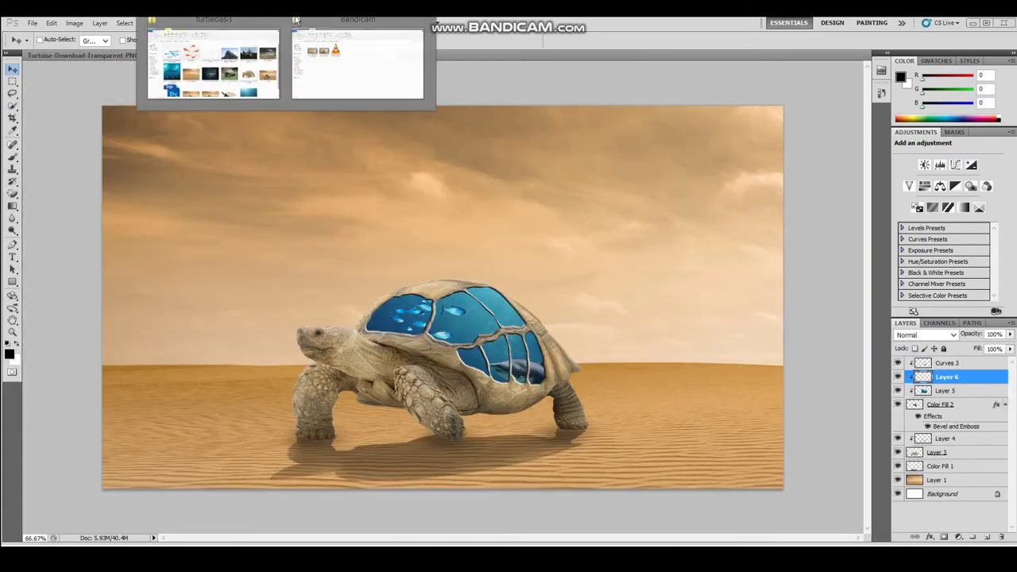
pyautogui.click(278, 57)
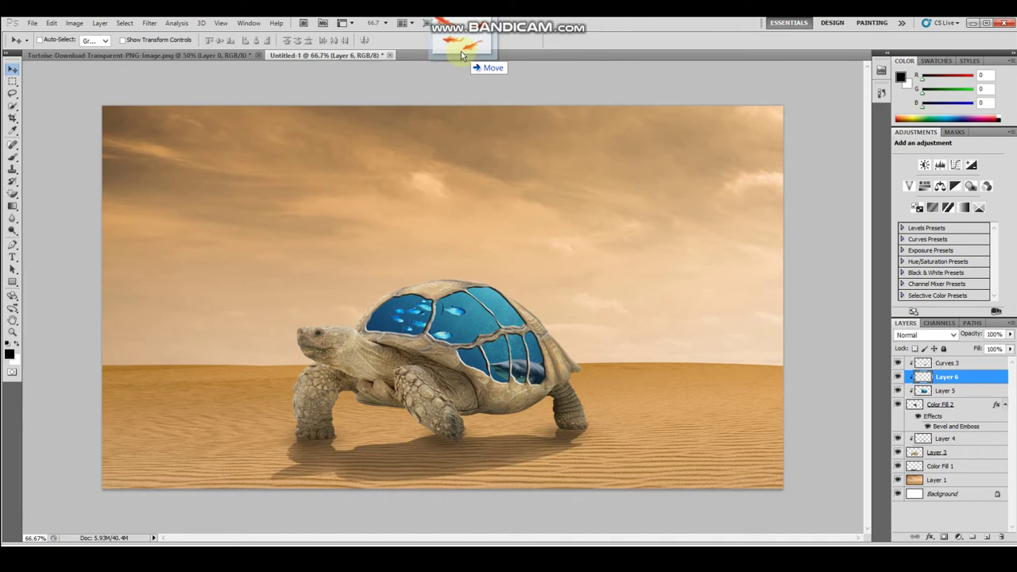
pyautogui.moveTo(466, 60); pyautogui.dragTo(461, 51)
pyautogui.click(12, 193)
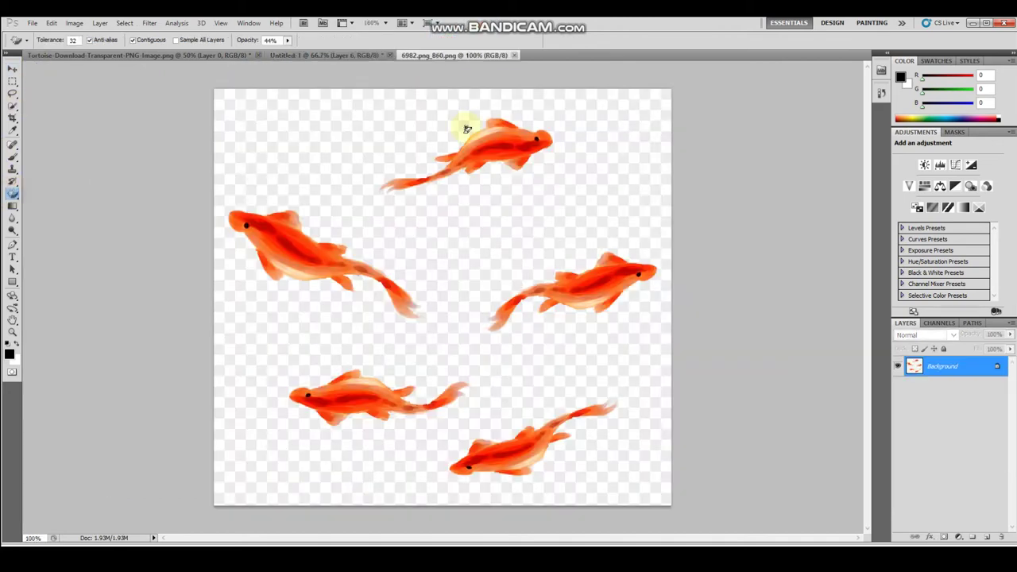
pyautogui.click(363, 126)
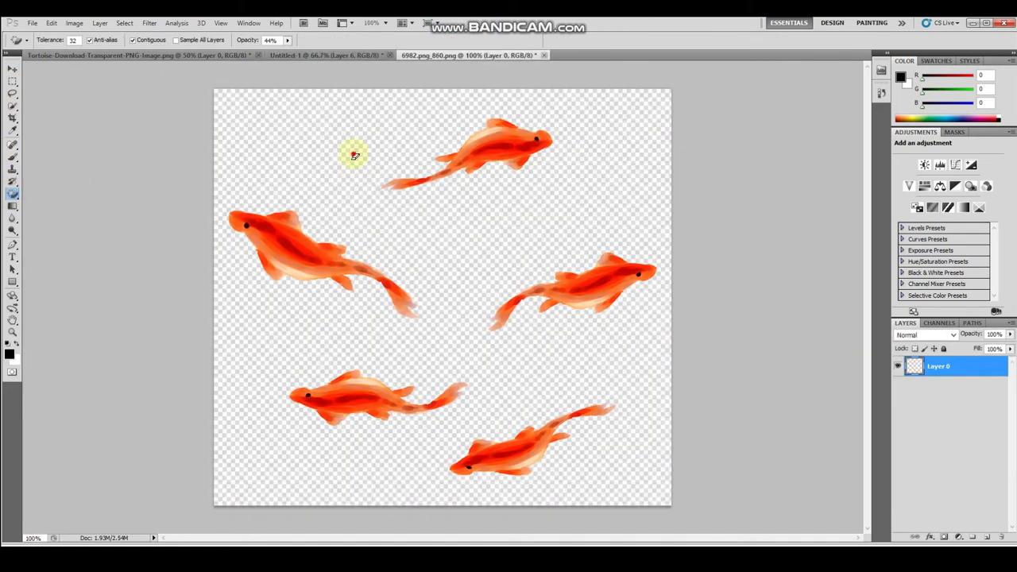
pyautogui.click(12, 70)
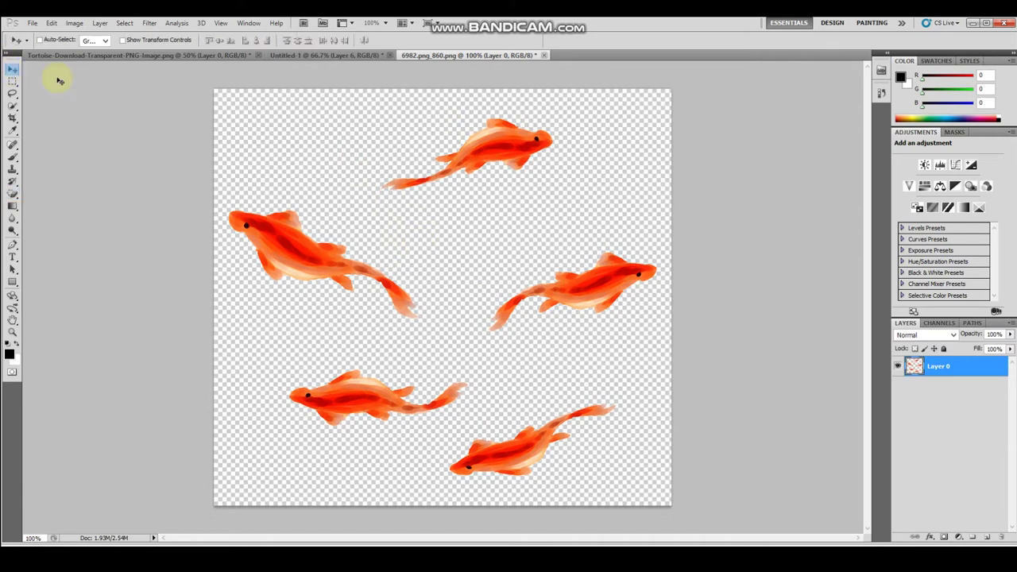
pyautogui.moveTo(296, 99)
pyautogui.mouseDown()
pyautogui.moveTo(310, 50)
pyautogui.moveTo(349, 208)
pyautogui.mouseUp()
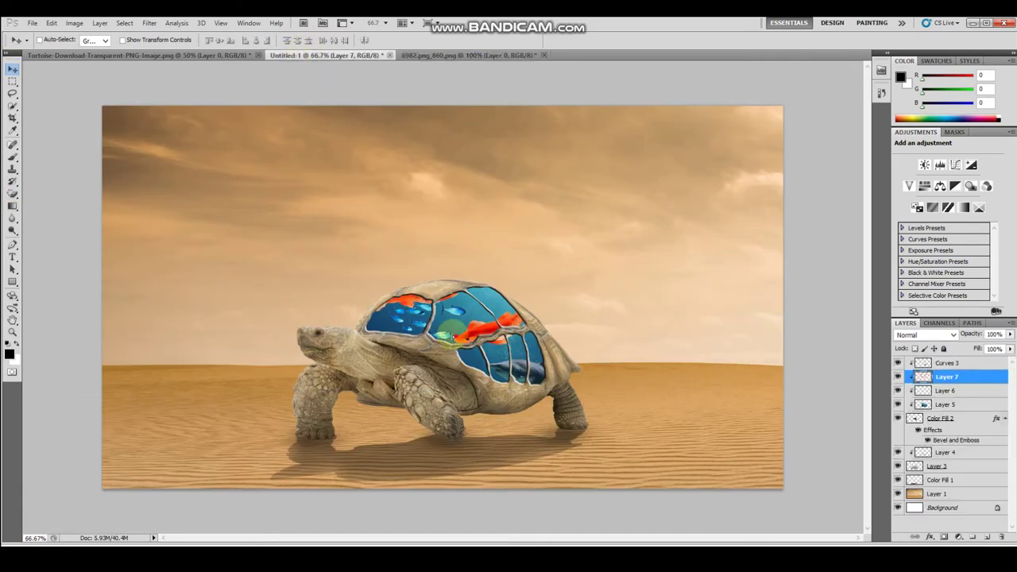
# Scale the goldfish layer to about 23% and place it on the shell
pyautogui.hotkey('ctrl', 't')
pyautogui.moveTo(337, 97); pyautogui.dragTo(567, 306)
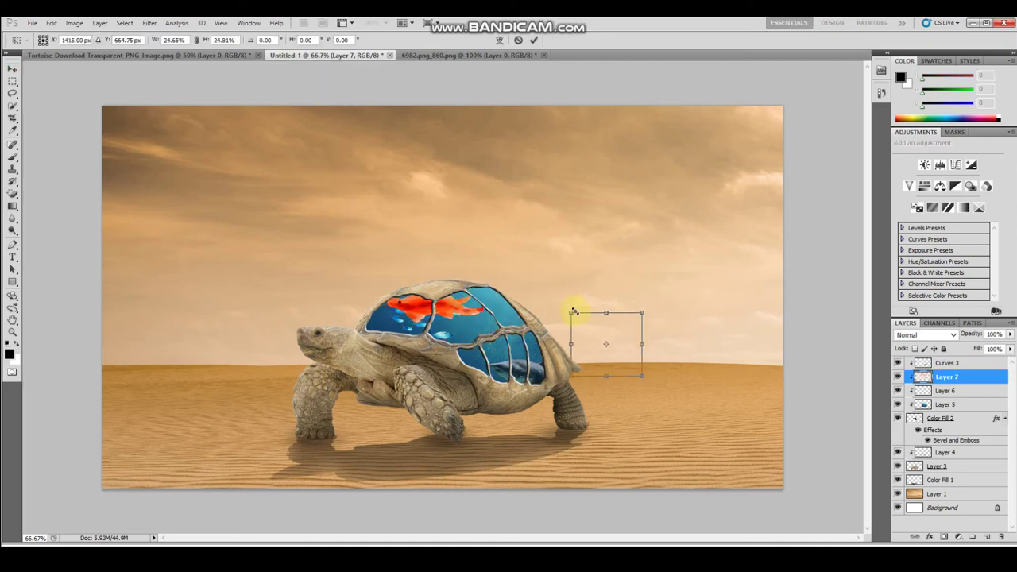
pyautogui.moveTo(586, 336)
pyautogui.mouseDown()
pyautogui.moveTo(487, 300)
pyautogui.moveTo(496, 303)
pyautogui.moveTo(482, 301)
pyautogui.moveTo(482, 312)
pyautogui.mouseUp()
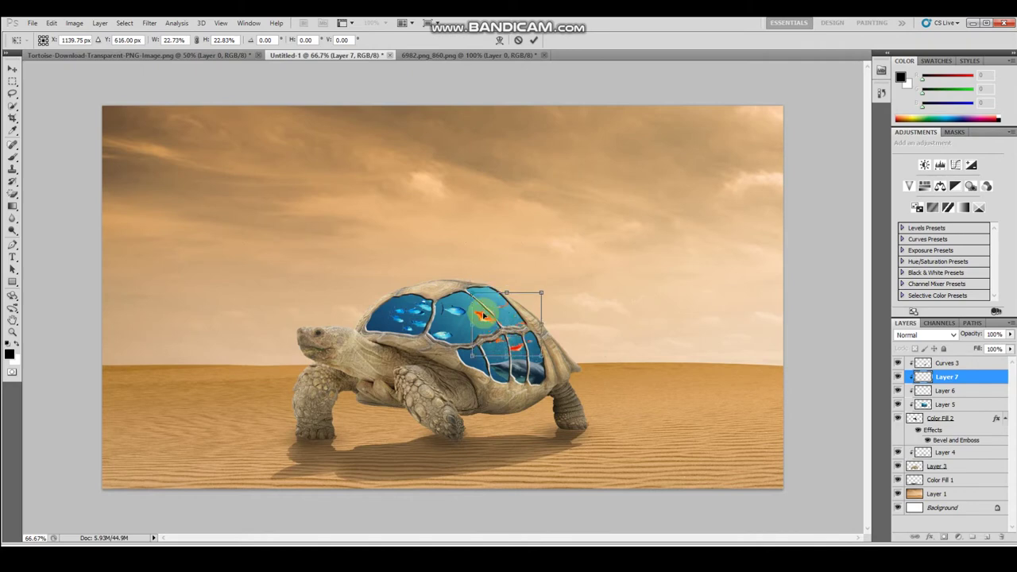
pyautogui.press('Return')
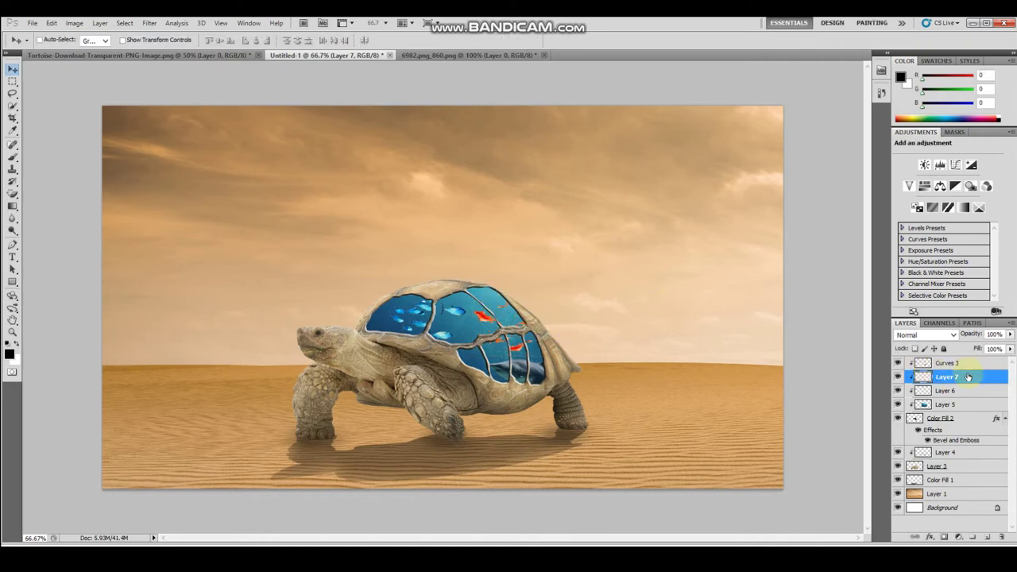
# Set Layer 7 opacity to 70% and view the composite at 100%
pyautogui.click(1009, 336)
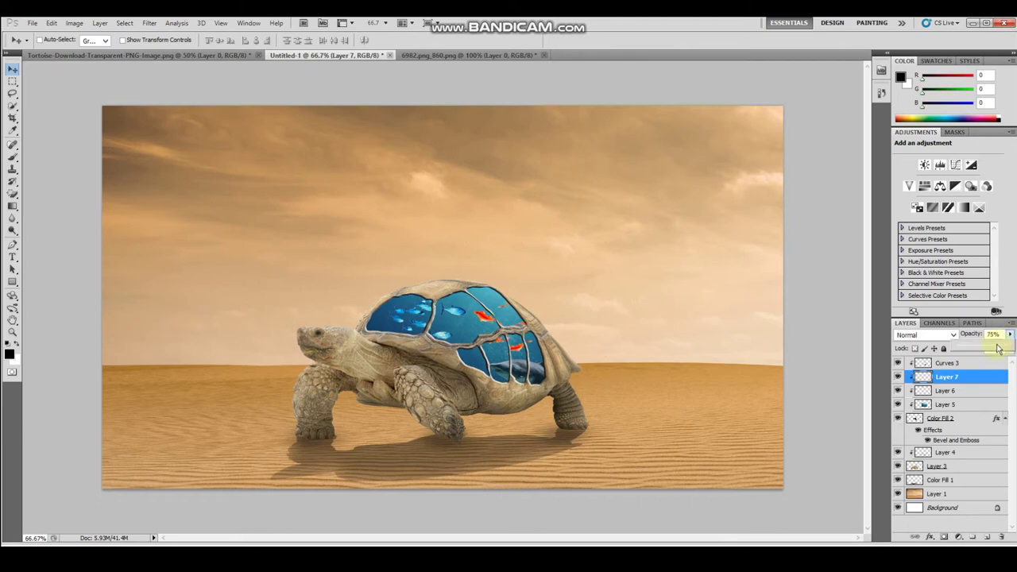
pyautogui.moveTo(826, 358); pyautogui.dragTo(820, 345)
pyautogui.hotkey('ctrl', '-')
pyautogui.hotkey('ctrl', '+')
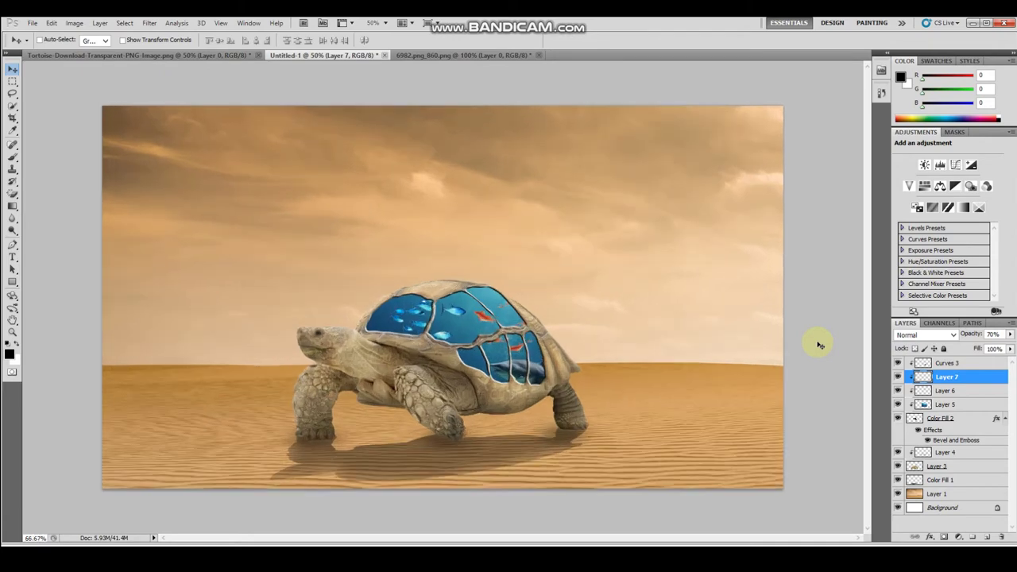
pyautogui.hotkey('ctrl', '+')
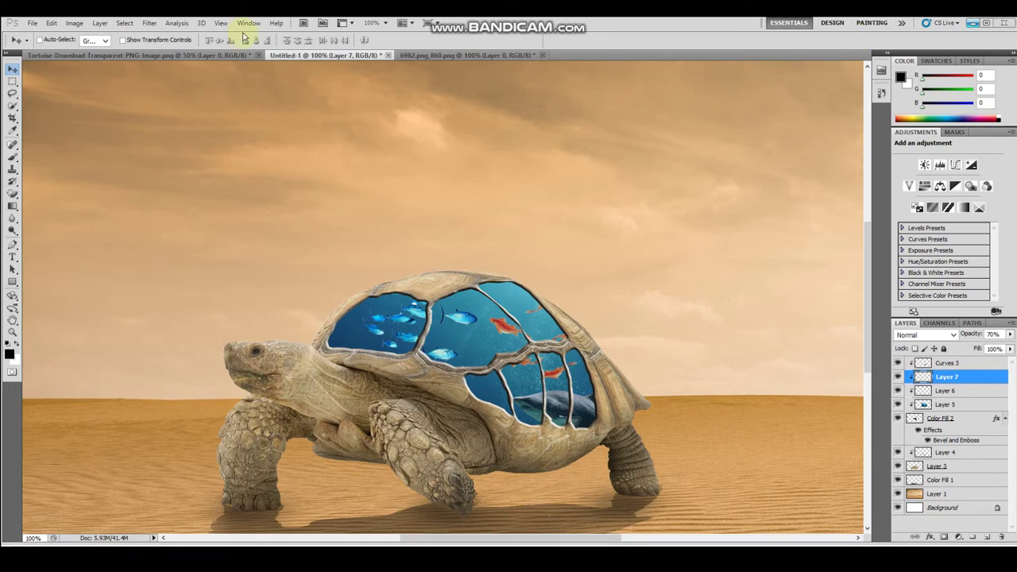
# Open the burg_hochosterwitz castle photo in Photoshop and begin closing the goldfish image
pyautogui.click(262, 70)
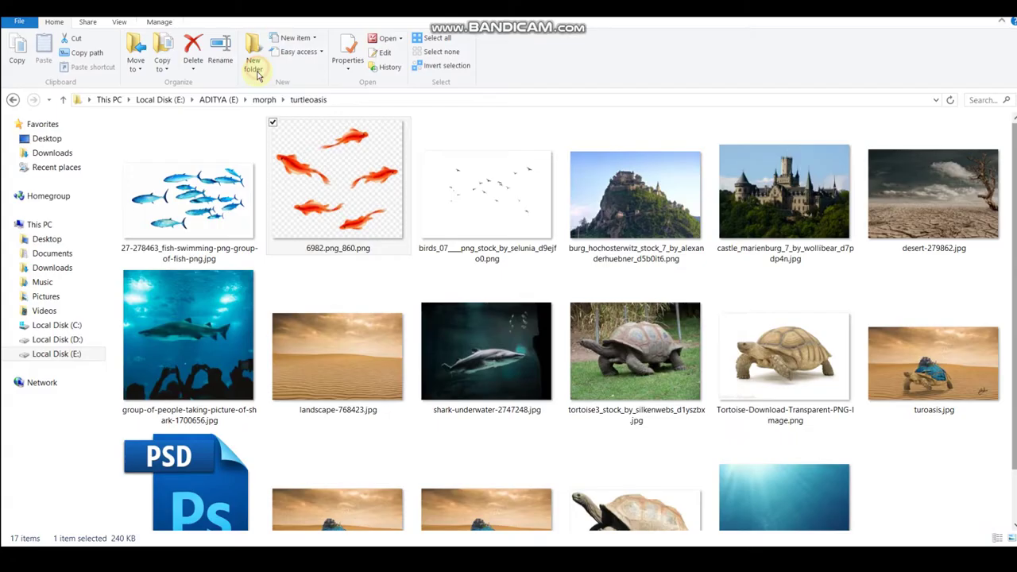
pyautogui.click(634, 197)
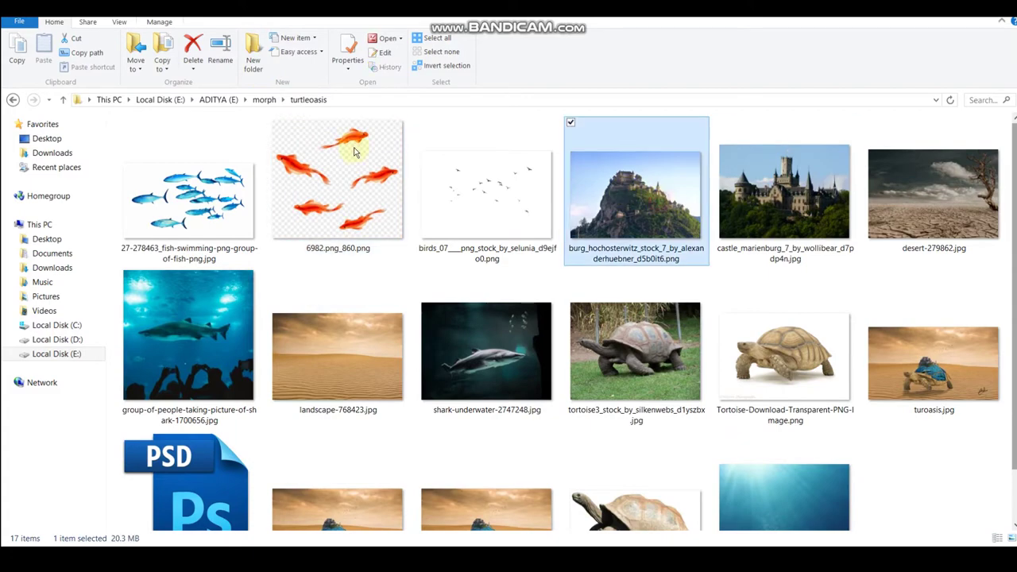
pyautogui.click(470, 31)
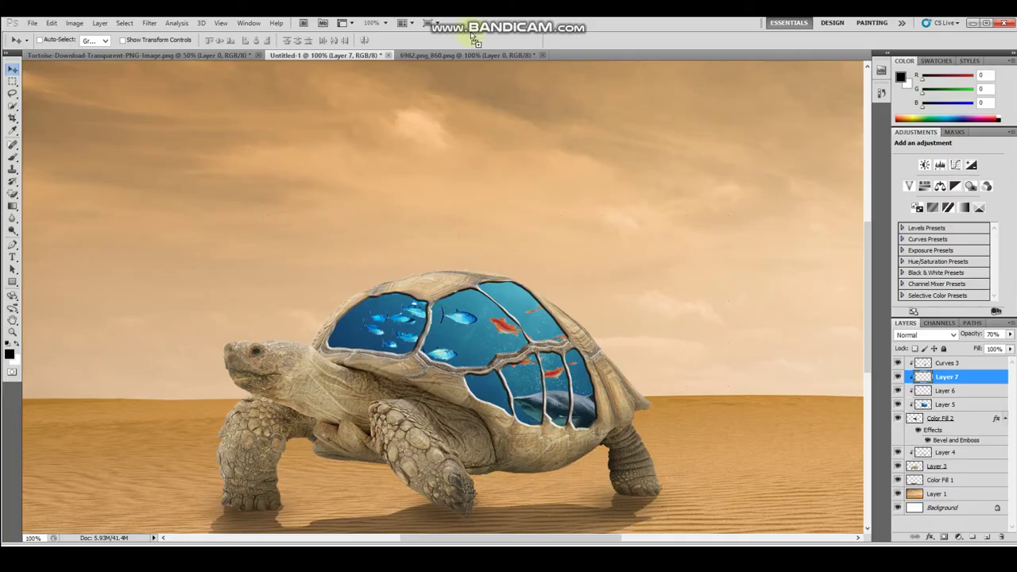
pyautogui.click(567, 55)
pyautogui.click(541, 55)
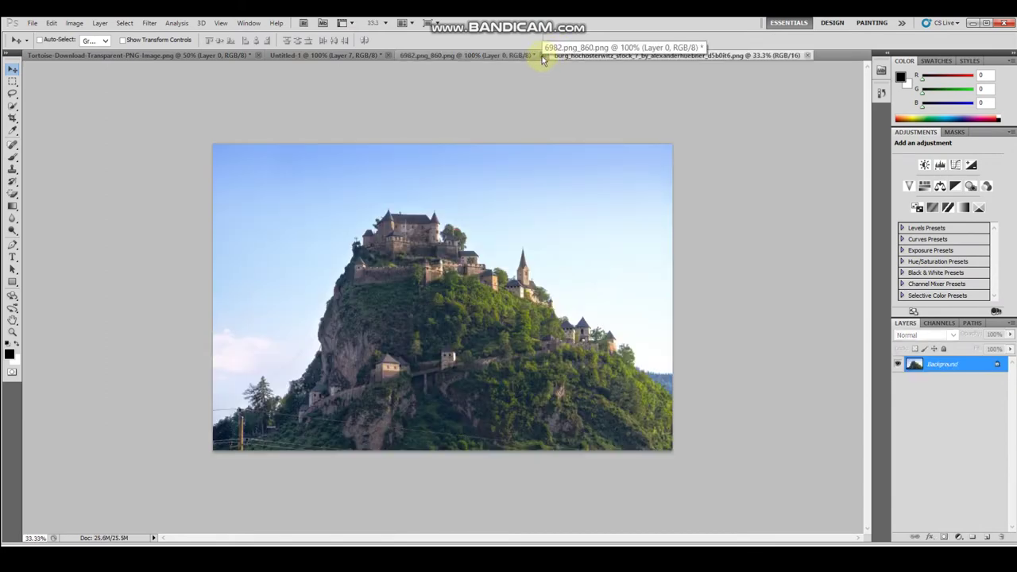
# Close the goldfish image without saving and zoom in on the castle photo
pyautogui.click(513, 208)
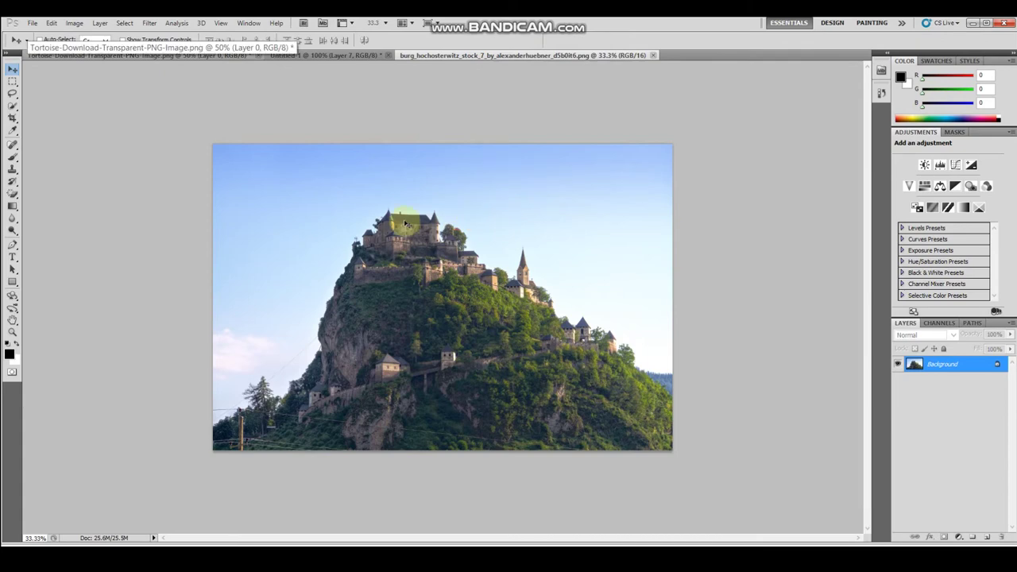
pyautogui.hotkey('ctrl', '+')
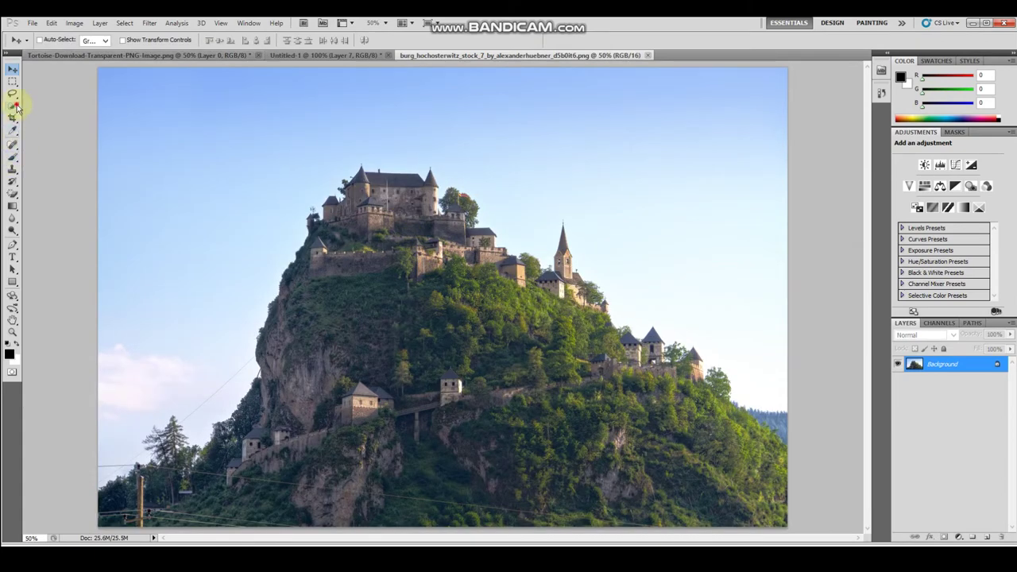
pyautogui.click(13, 107)
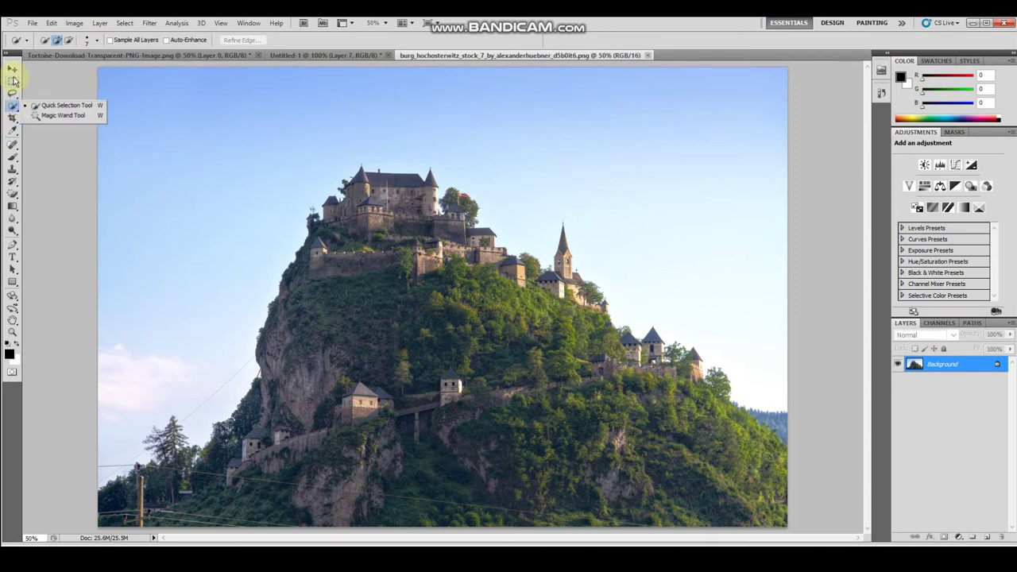
pyautogui.click(14, 92)
pyautogui.click(13, 92)
pyautogui.click(66, 93)
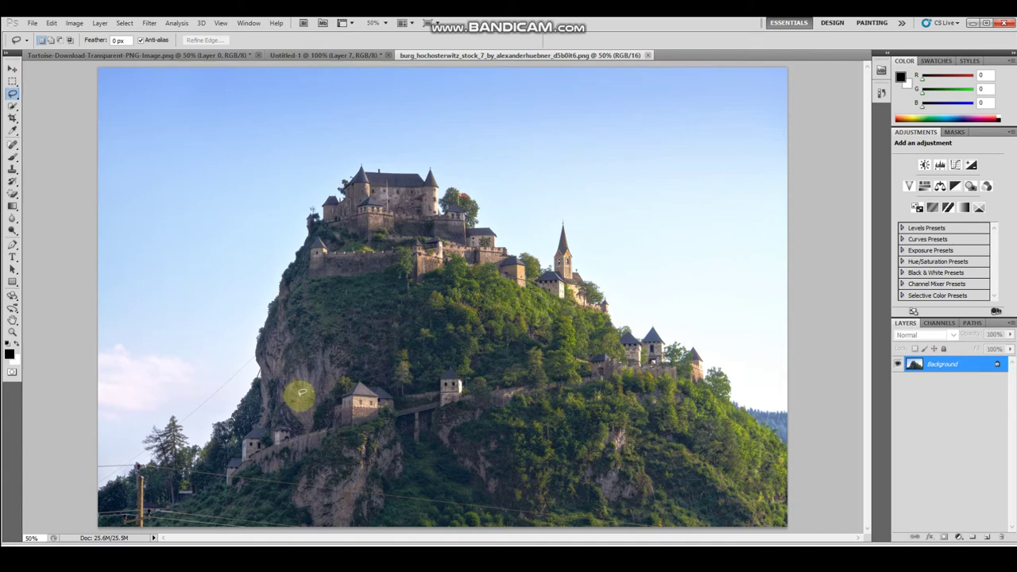
# Lasso around the castle hilltop and drag the selection into the tortoise composite
pyautogui.click(270, 384)
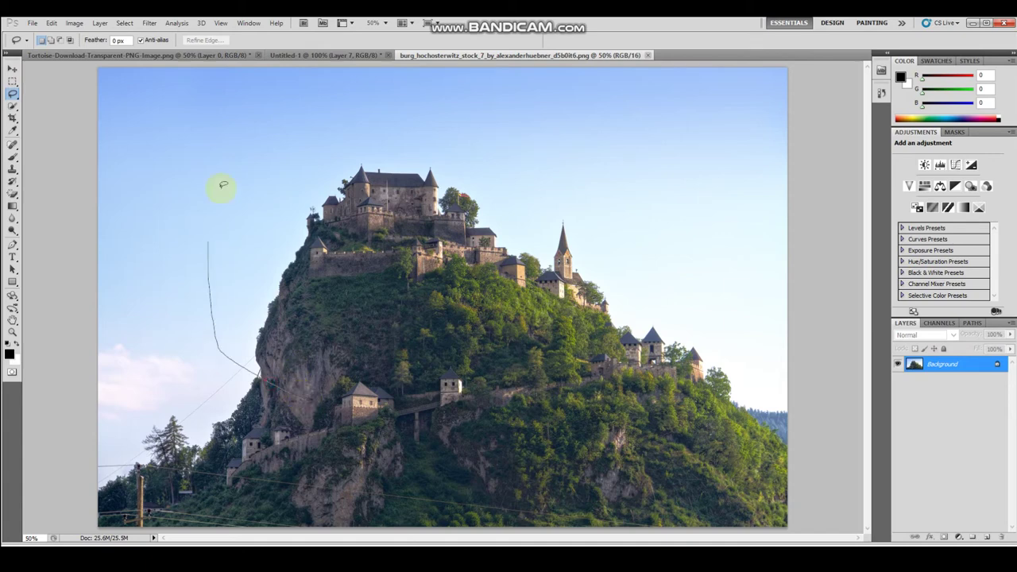
pyautogui.moveTo(616, 165); pyautogui.dragTo(320, 403)
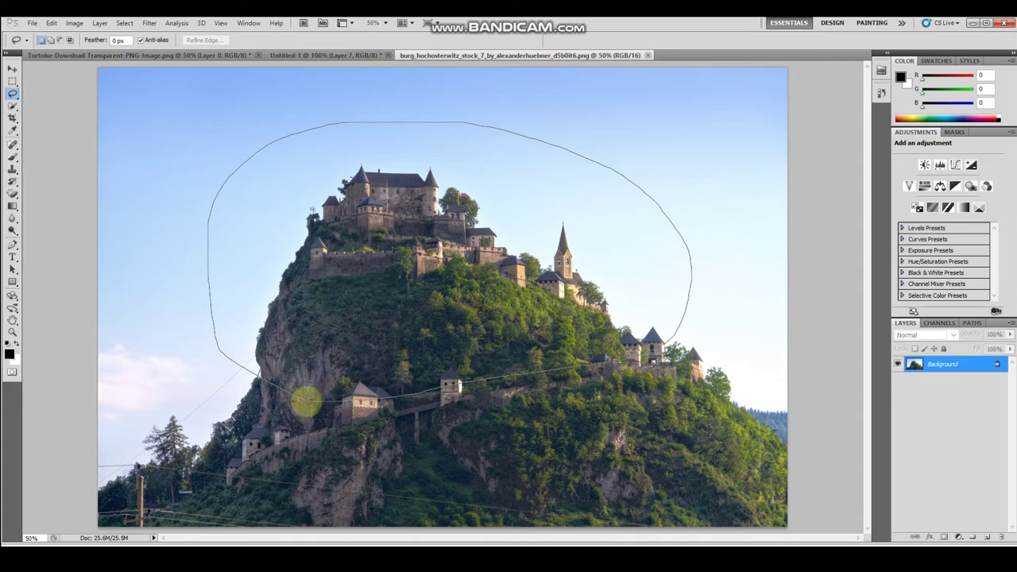
pyautogui.moveTo(305, 399); pyautogui.dragTo(304, 398)
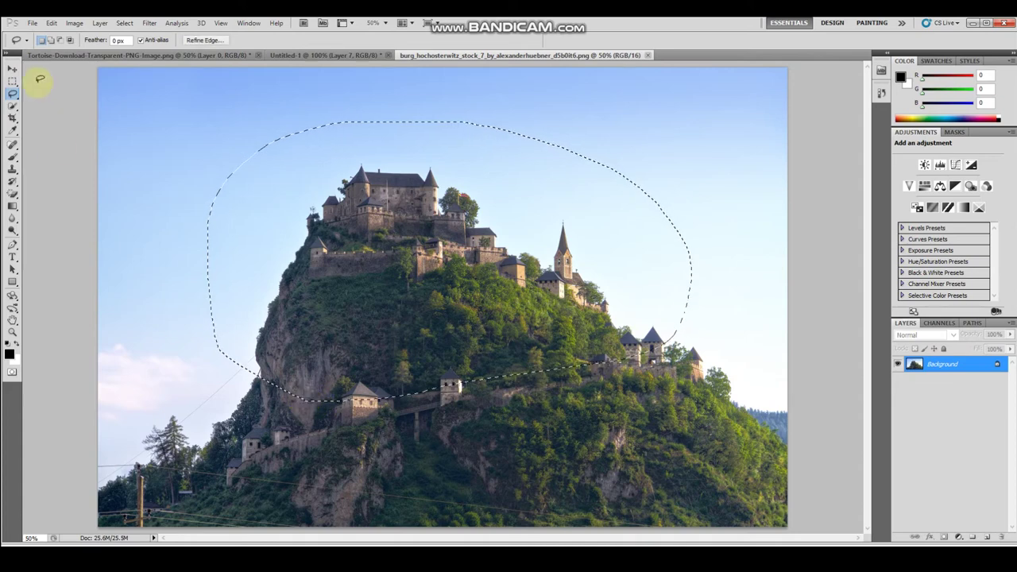
pyautogui.click(13, 68)
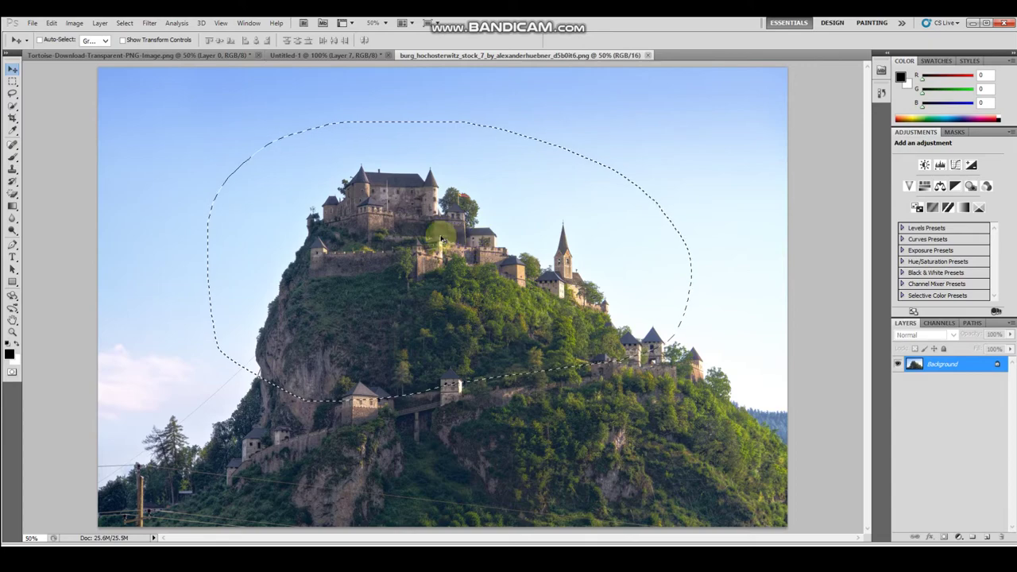
pyautogui.moveTo(447, 237)
pyautogui.mouseDown()
pyautogui.moveTo(342, 59)
pyautogui.moveTo(417, 201)
pyautogui.mouseUp()
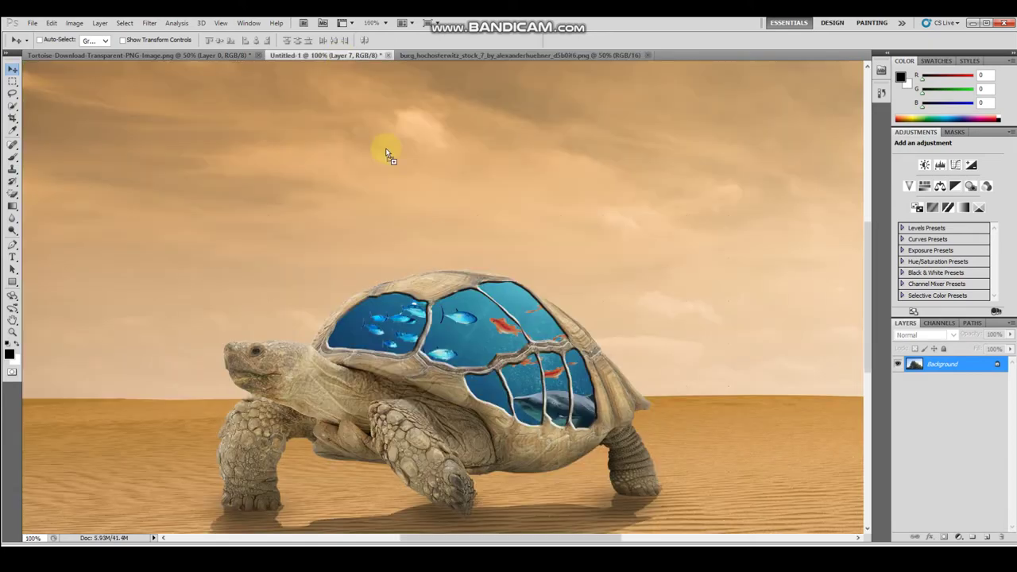
# Drop the castle in as Layer 8 above Curves 3 and release its clipping mask
pyautogui.hotkey('ctrl', 'alt', 'g')
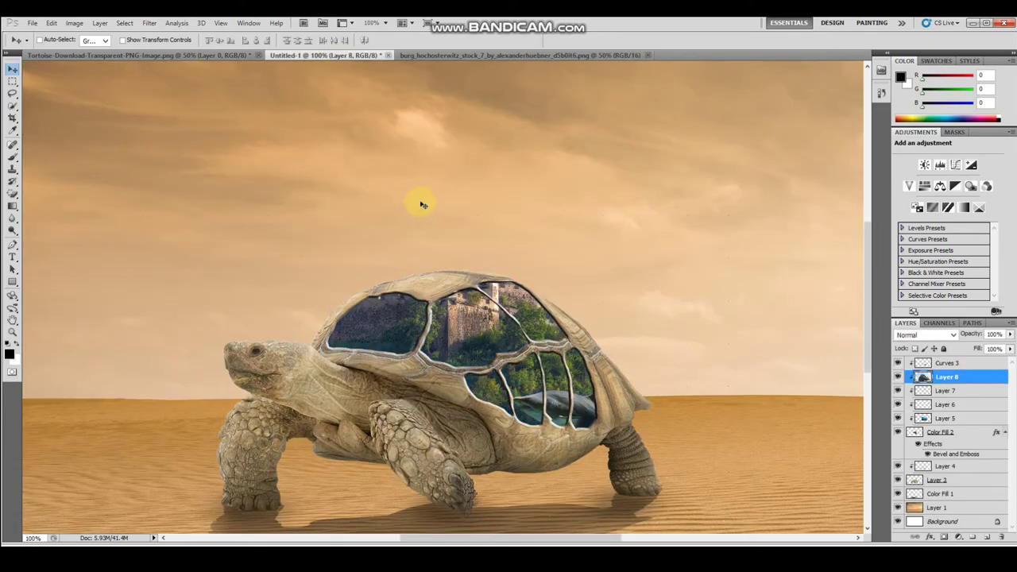
pyautogui.moveTo(982, 381); pyautogui.dragTo(981, 362)
pyautogui.rightClick(981, 363)
pyautogui.click(953, 220)
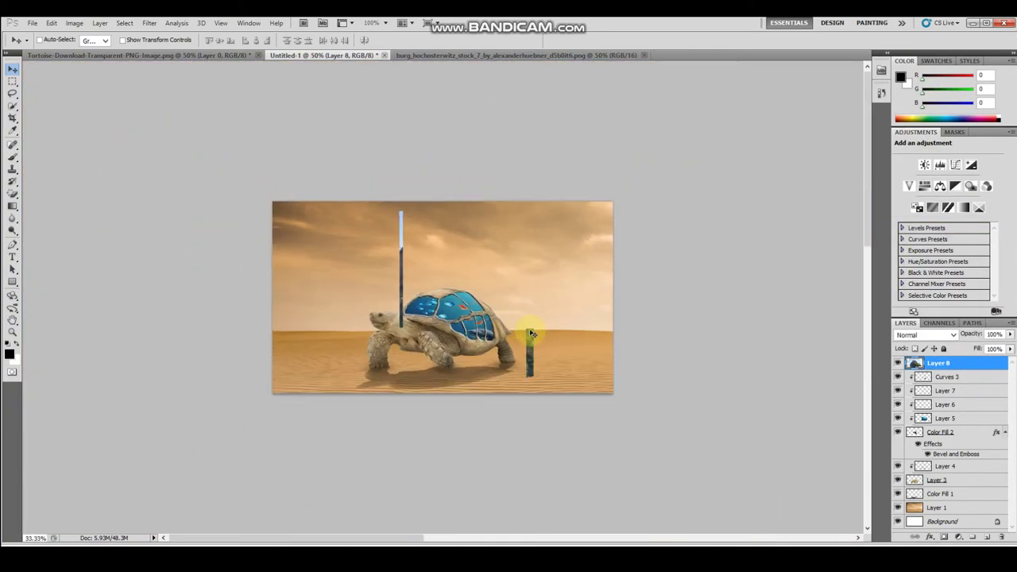
# Scale the castle down to about 42% and position it over the tortoise's shell
pyautogui.hotkey('ctrl', 't')
pyautogui.moveTo(630, 398)
pyautogui.mouseDown()
pyautogui.moveTo(493, 311)
pyautogui.moveTo(440, 292)
pyautogui.mouseUp()
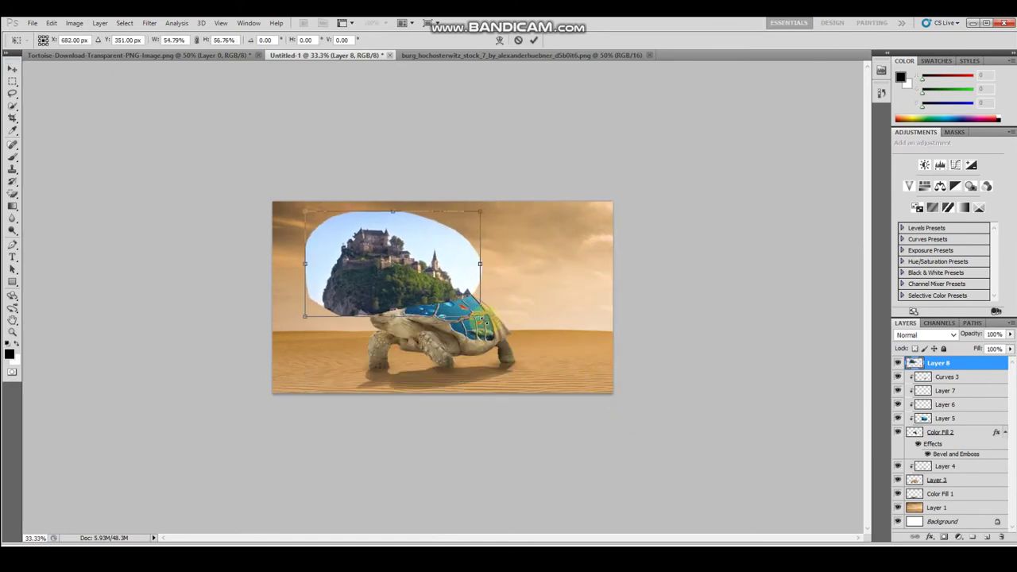
pyautogui.moveTo(382, 253); pyautogui.dragTo(460, 272)
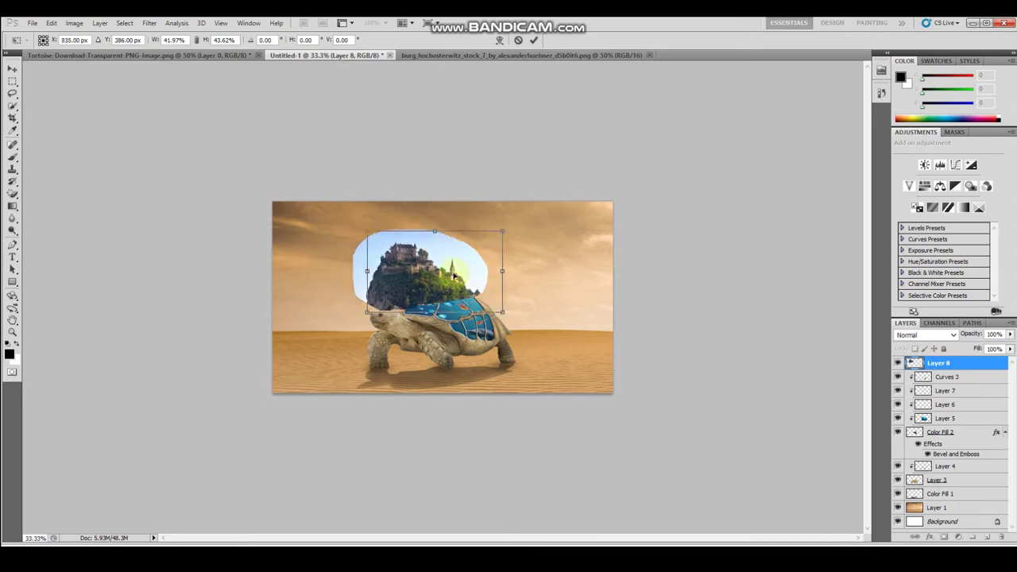
pyautogui.scroll(1, 459, 271)
pyautogui.scroll(2, 457, 270)
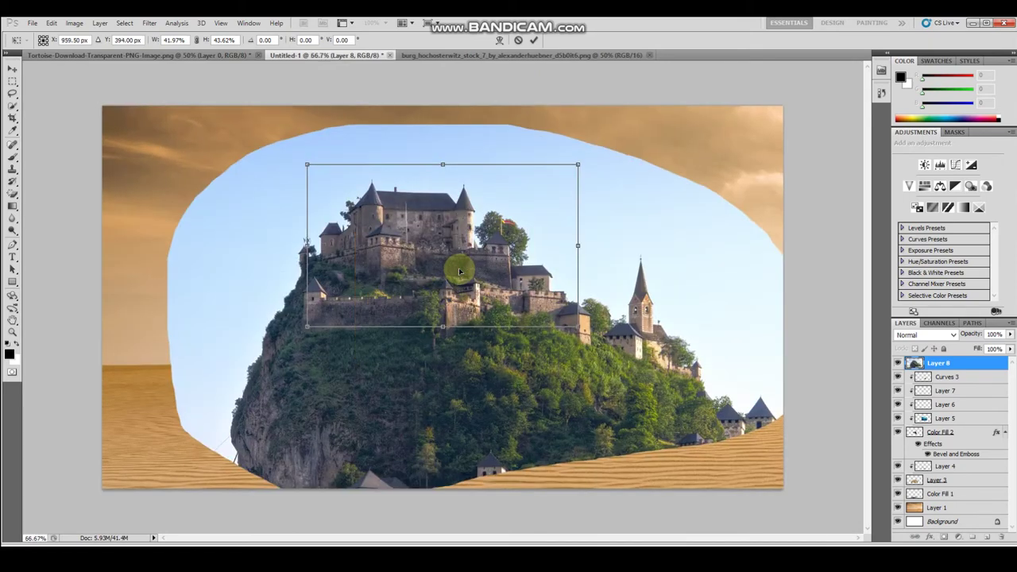
pyautogui.scroll(-1, 449, 266)
pyautogui.doubleClick(448, 267)
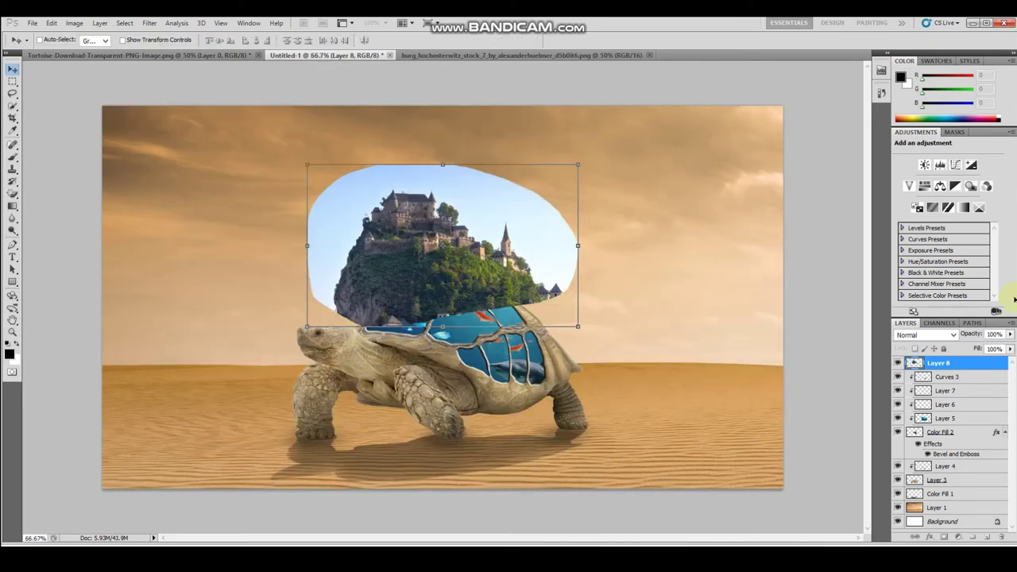
# Fade the castle layer to 30% opacity and nudge it down-right onto the shell
pyautogui.moveTo(970, 333); pyautogui.dragTo(982, 338)
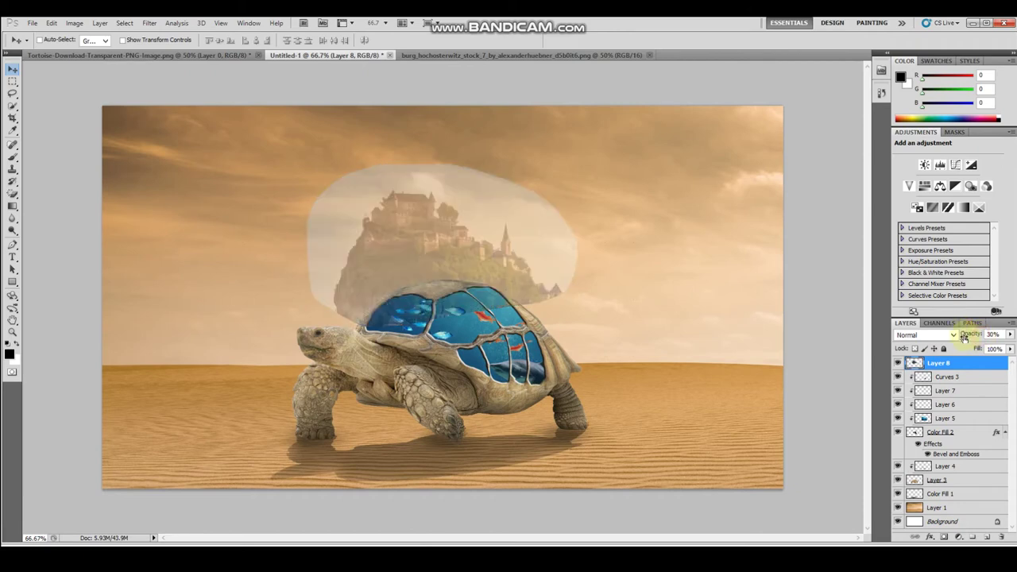
pyautogui.moveTo(490, 258); pyautogui.dragTo(493, 262)
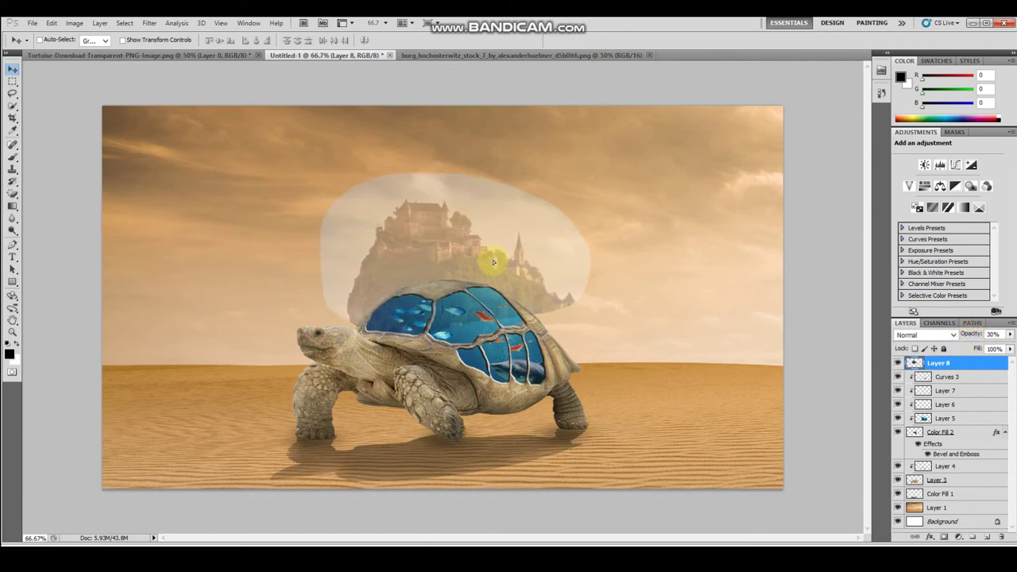
pyautogui.hotkey('ctrl', 't')
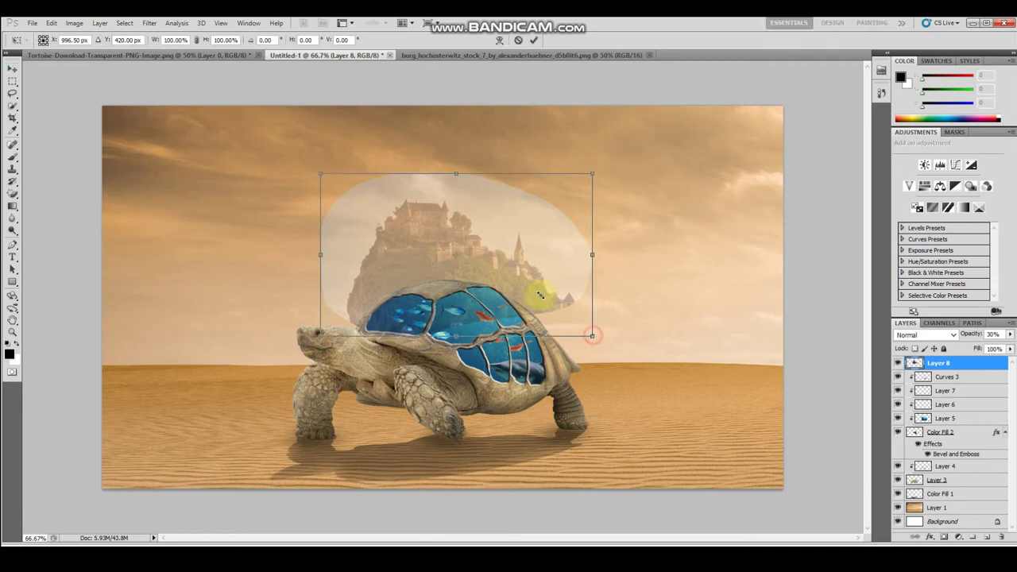
# Rescale the castle to about 68.8% x 65.3%, seat it on the shell top, and commit
pyautogui.moveTo(591, 334); pyautogui.dragTo(507, 279)
pyautogui.moveTo(449, 255); pyautogui.dragTo(467, 294)
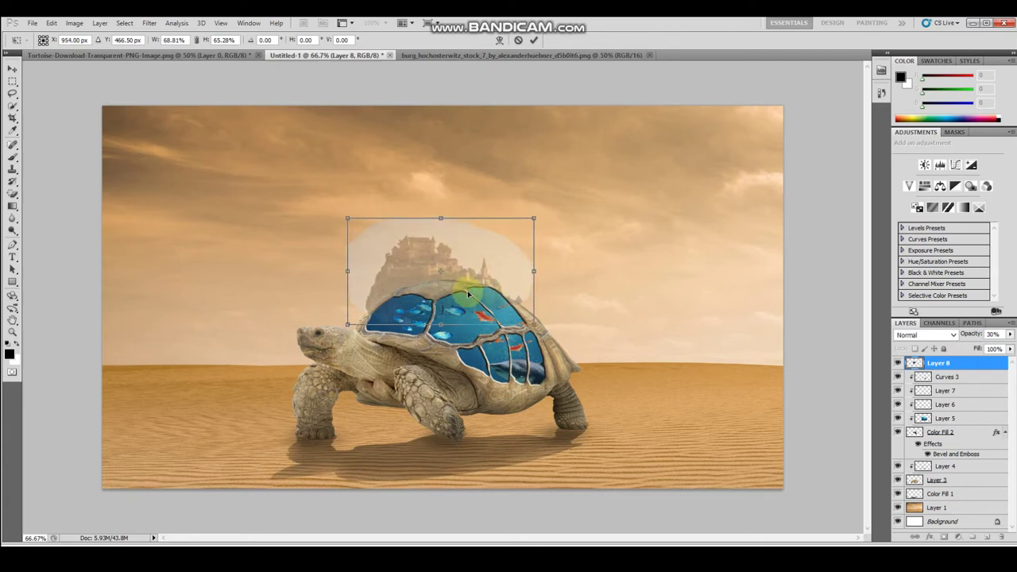
pyautogui.press('Right')
pyautogui.press('Right')
pyautogui.press('Right')
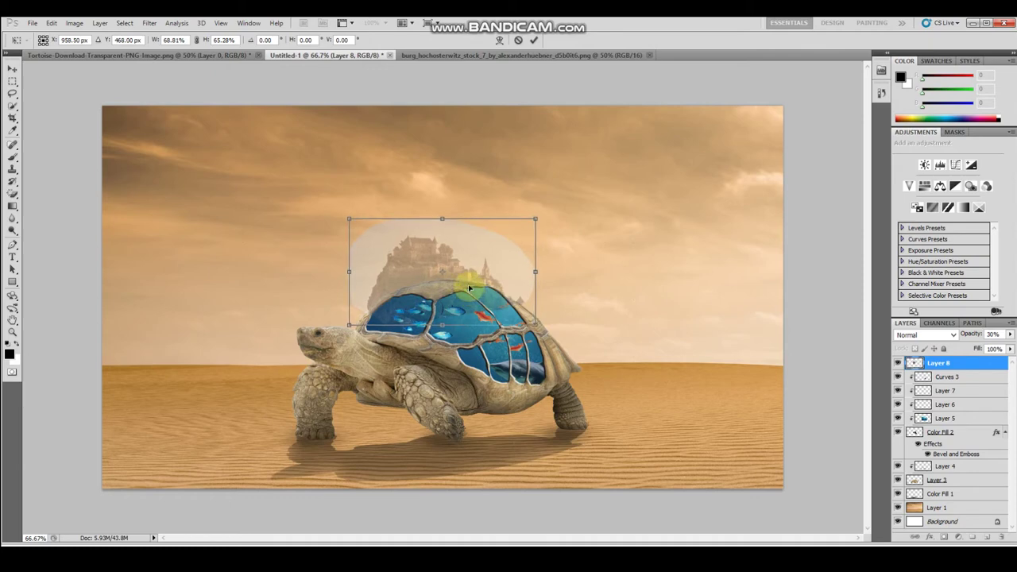
pyautogui.press('Return')
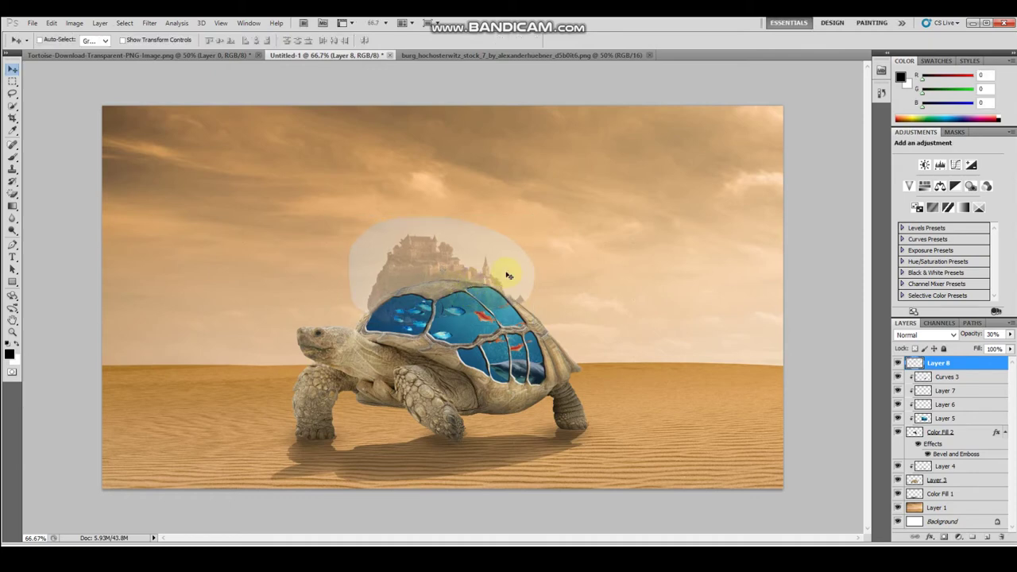
pyautogui.hotkey('ctrl', '+')
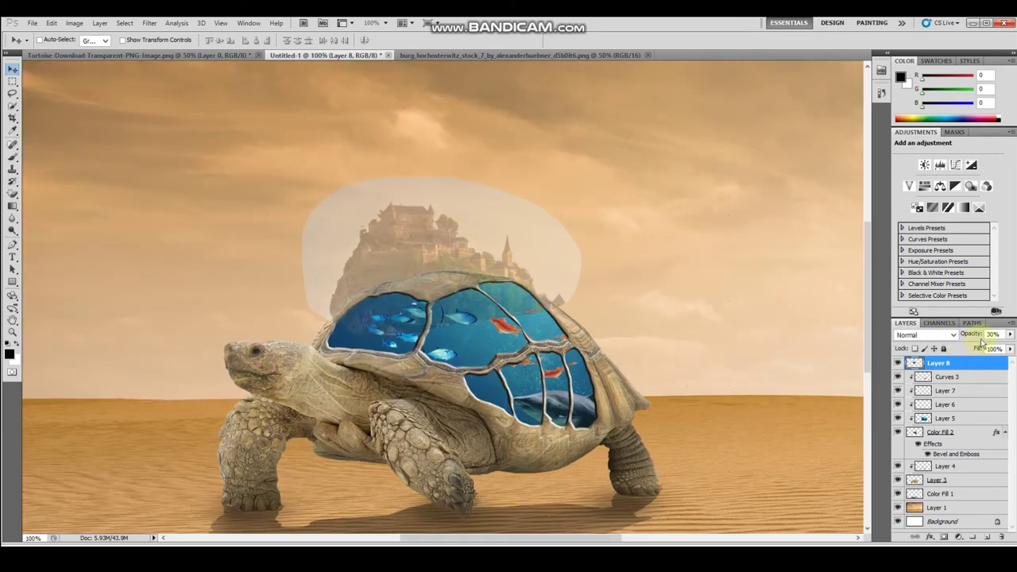
# Restore Layer 8 to 100% opacity and Magic Erase the sky and haze around the castle
pyautogui.moveTo(969, 334); pyautogui.dragTo(1000, 305)
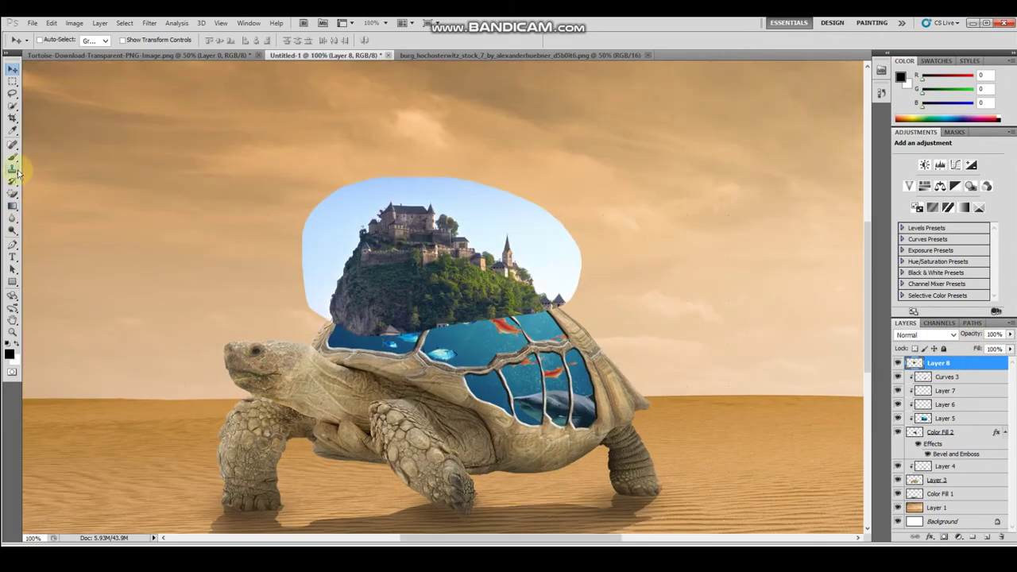
pyautogui.click(13, 195)
pyautogui.click(341, 194)
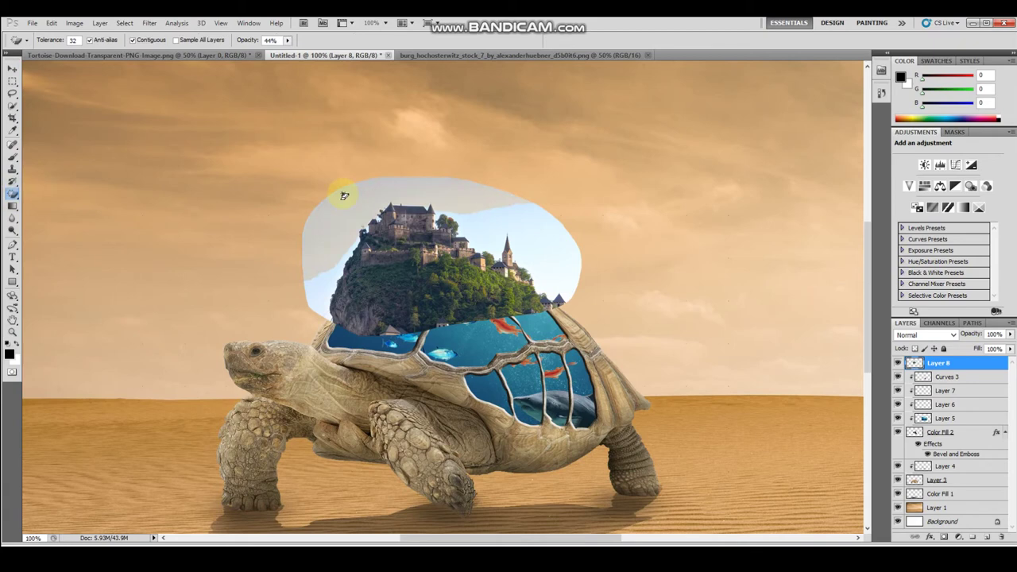
pyautogui.click(329, 284)
pyautogui.click(346, 200)
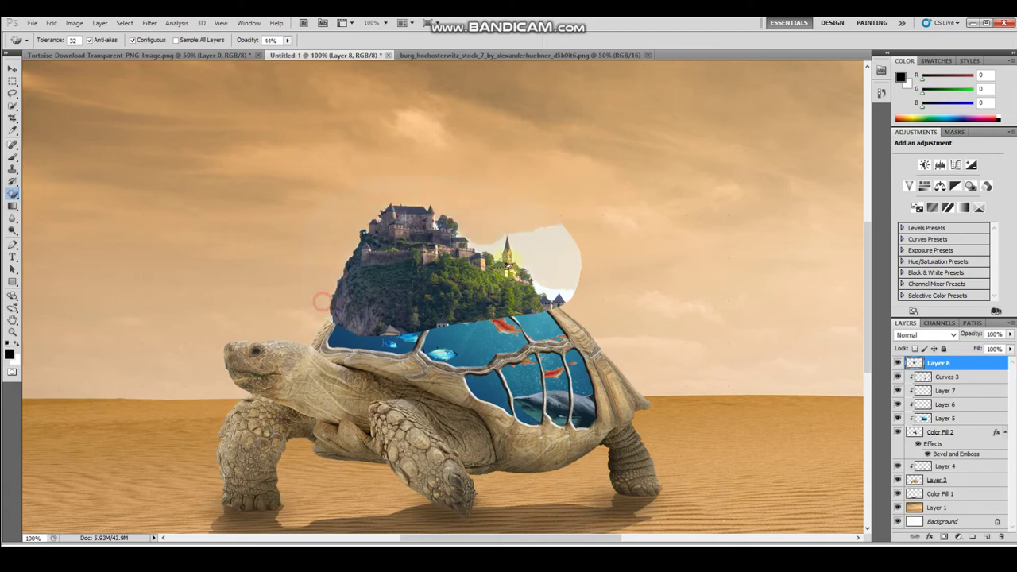
pyautogui.click(563, 257)
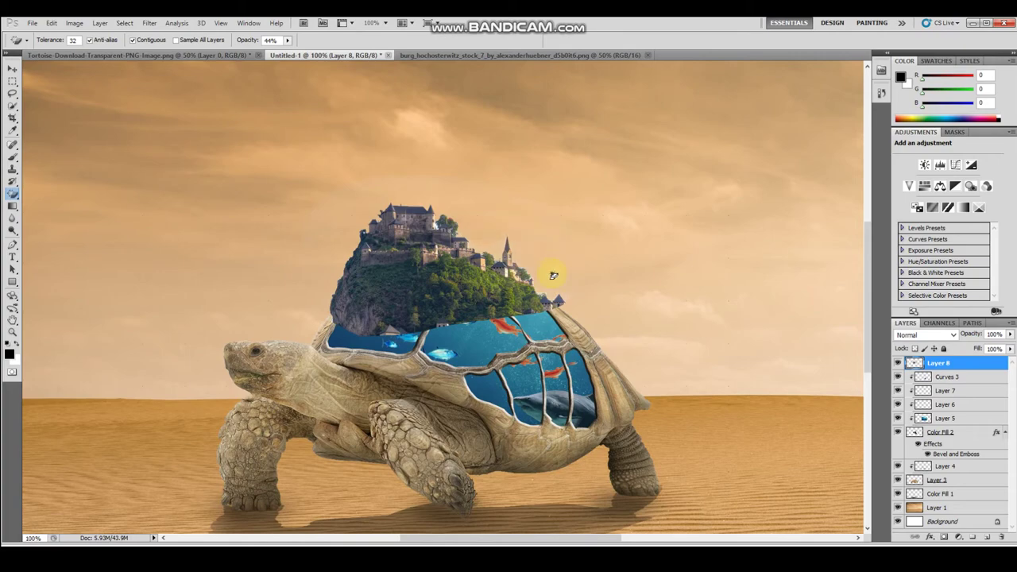
pyautogui.hotkey('ctrl', '+')
pyautogui.hotkey('ctrl', '+')
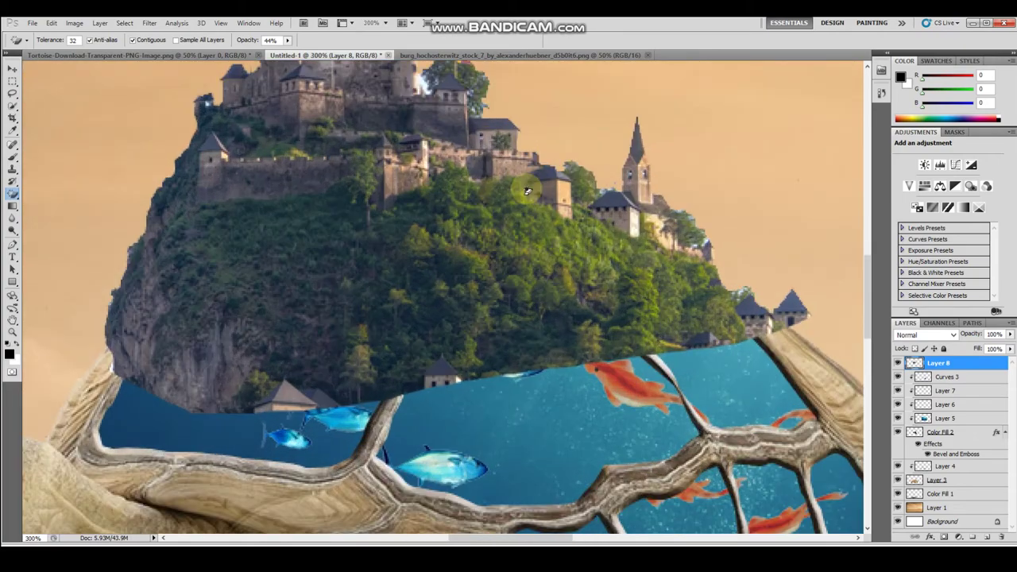
# Magic Erase the leftover haze specks around the castle towers and edges at 300% zoom
pyautogui.scroll(1, 462, 102)
pyautogui.click(422, 165)
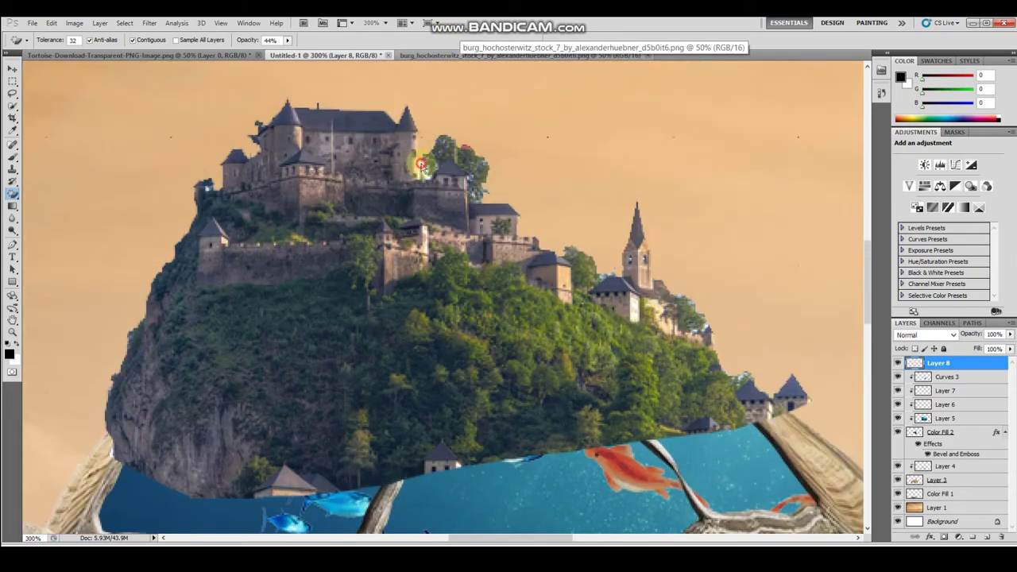
pyautogui.click(208, 185)
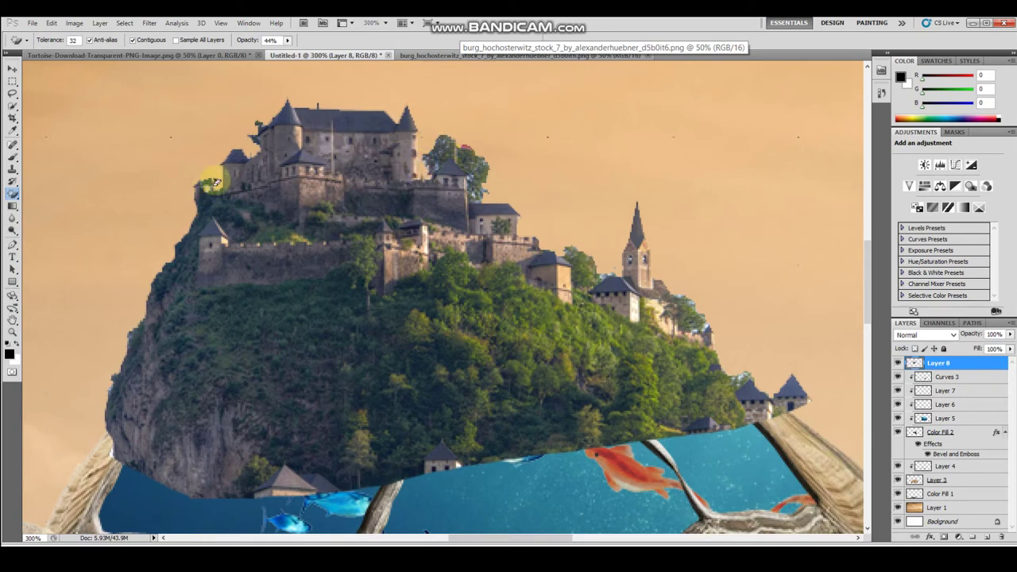
pyautogui.click(609, 279)
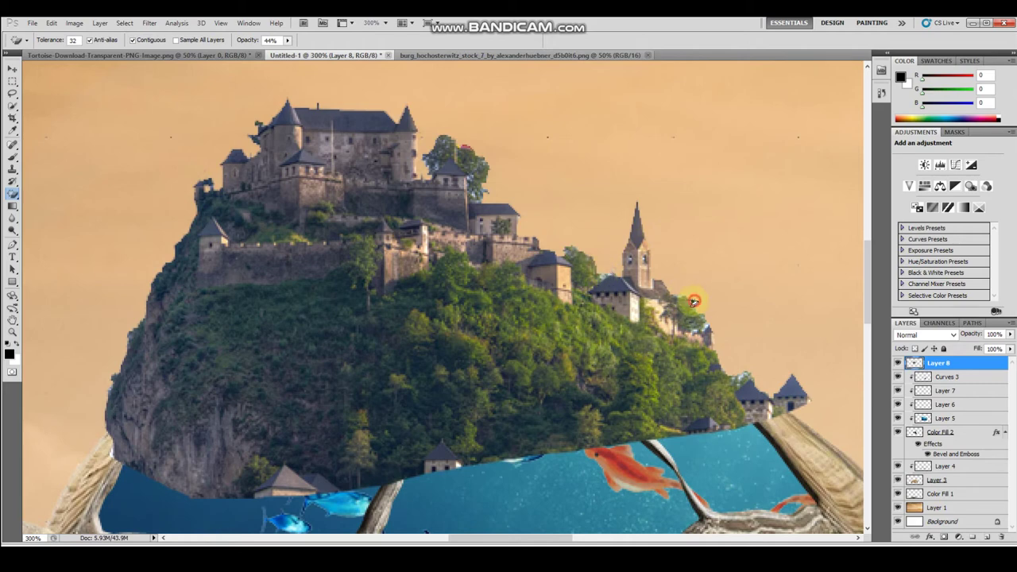
pyautogui.click(435, 144)
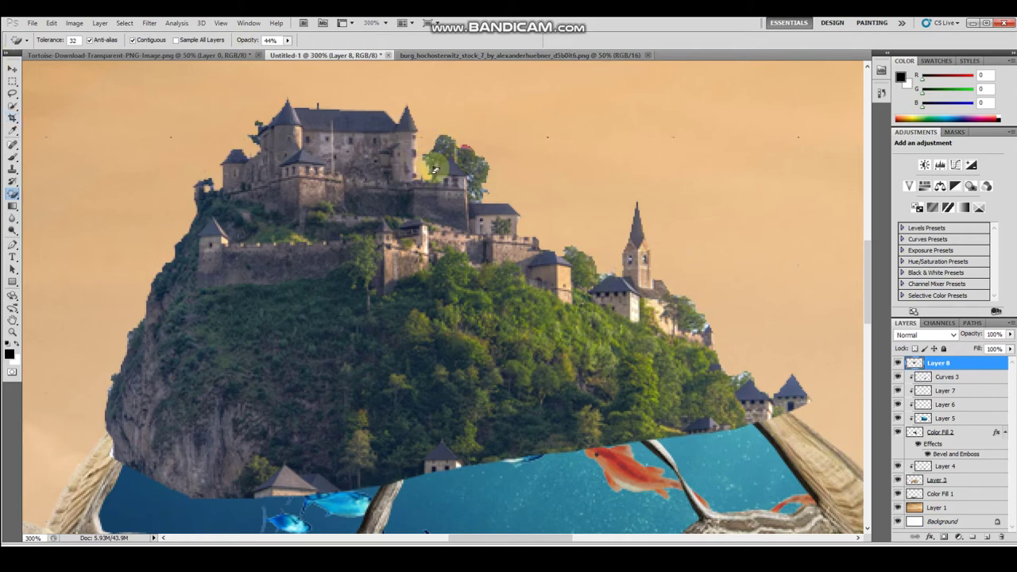
# Clean the cliff edge and church tower with a 43 px soft Eraser
pyautogui.rightClick(12, 199)
pyautogui.click(48, 192)
pyautogui.rightClick(425, 181)
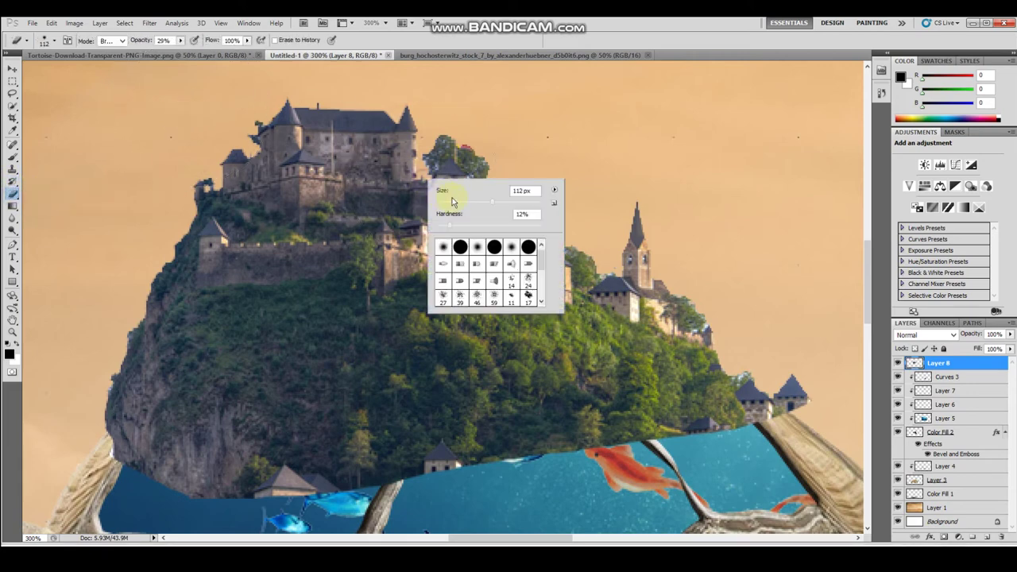
pyautogui.click(687, 198)
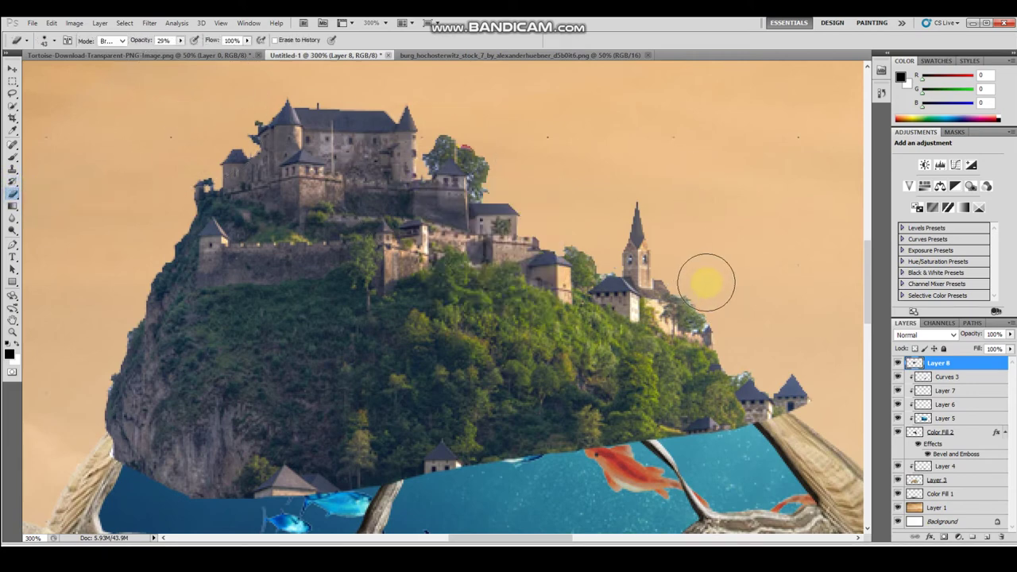
pyautogui.moveTo(137, 237)
pyautogui.mouseDown()
pyautogui.moveTo(83, 372)
pyautogui.moveTo(84, 329)
pyautogui.mouseUp()
pyautogui.moveTo(572, 210)
pyautogui.mouseDown()
pyautogui.moveTo(556, 147)
pyautogui.moveTo(495, 118)
pyautogui.moveTo(494, 127)
pyautogui.mouseUp()
# Load the castle layer's outline as a selection
pyautogui.hotkey('ctrl', '1')
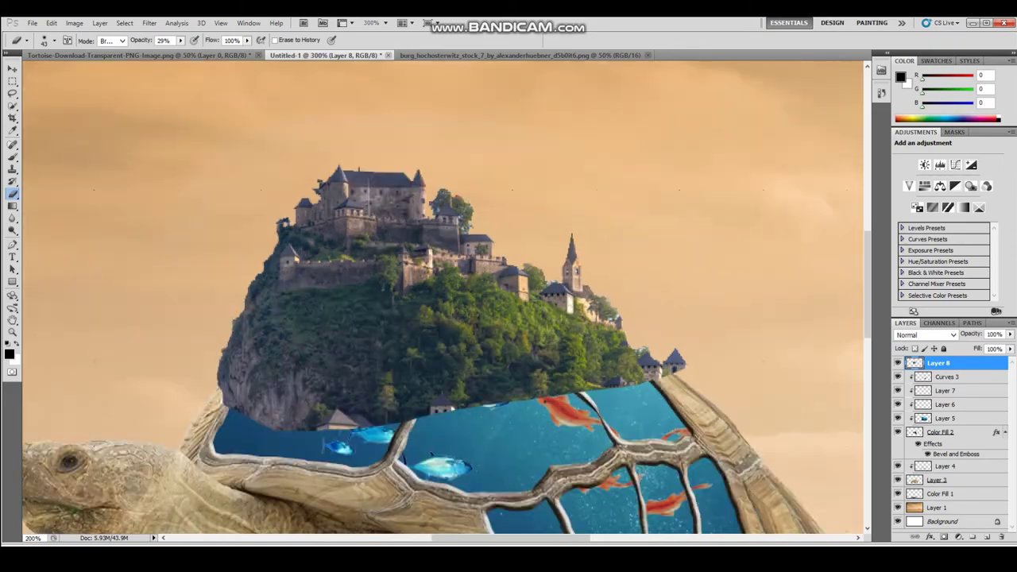
pyautogui.moveTo(657, 162)
pyautogui.mouseDown()
pyautogui.moveTo(710, 272)
pyautogui.moveTo(852, 353)
pyautogui.mouseUp()
pyautogui.keyDown('ctrl'); pyautogui.click(914, 363); pyautogui.keyUp('ctrl')
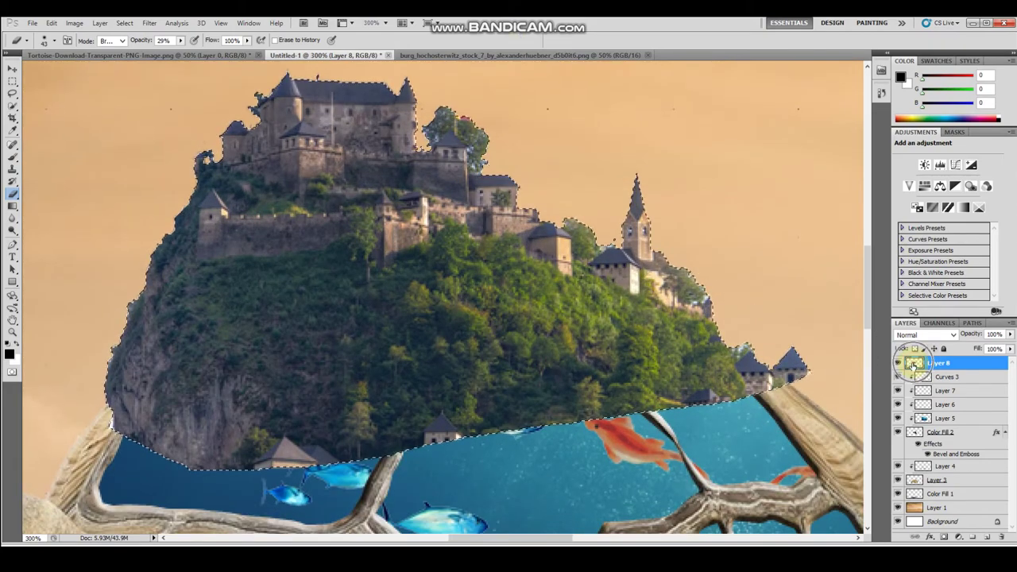
# Add a layer mask to Layer 8 from the castle outline and set black as foreground
pyautogui.click(944, 537)
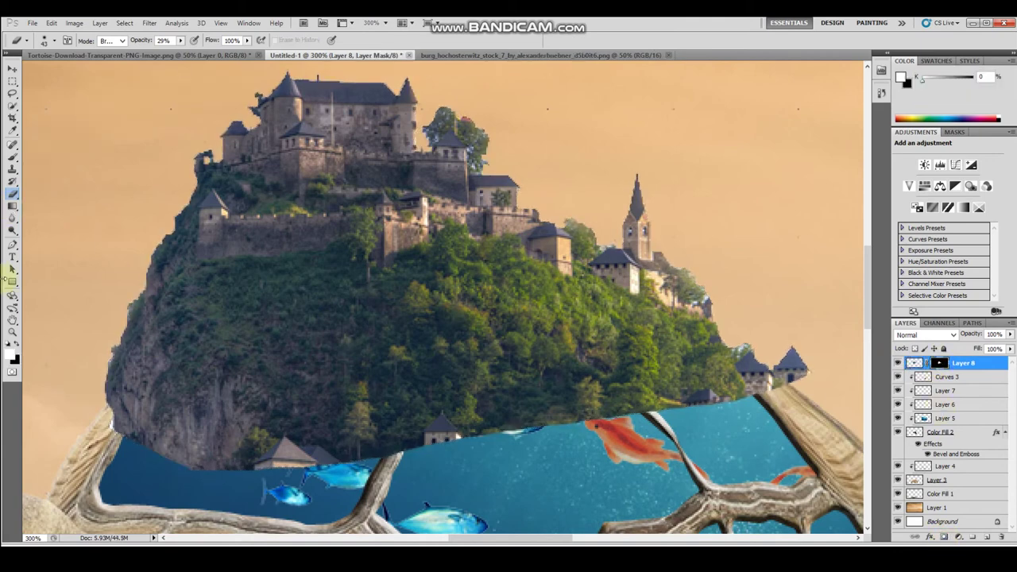
pyautogui.click(17, 346)
pyautogui.click(10, 355)
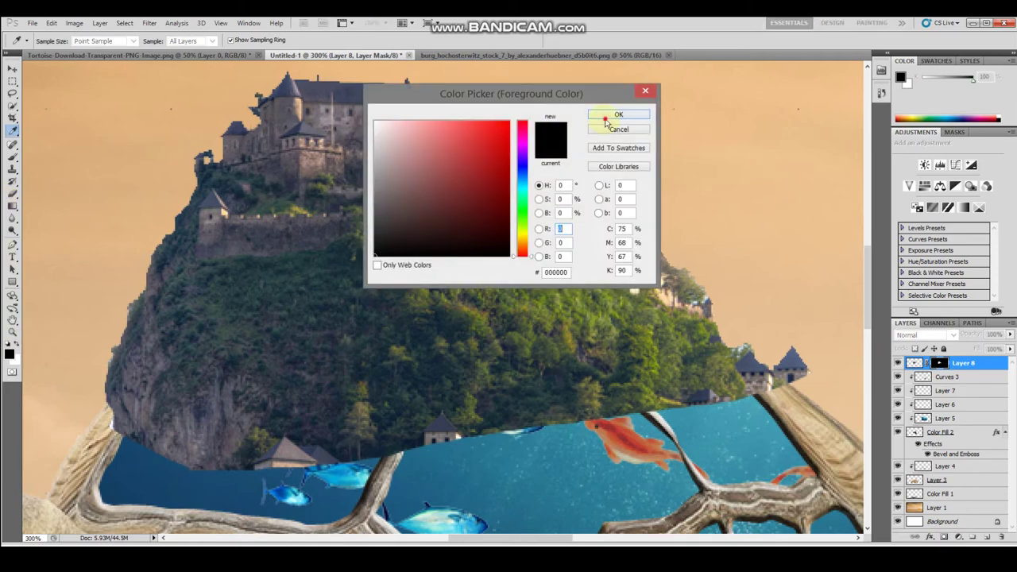
pyautogui.click(617, 116)
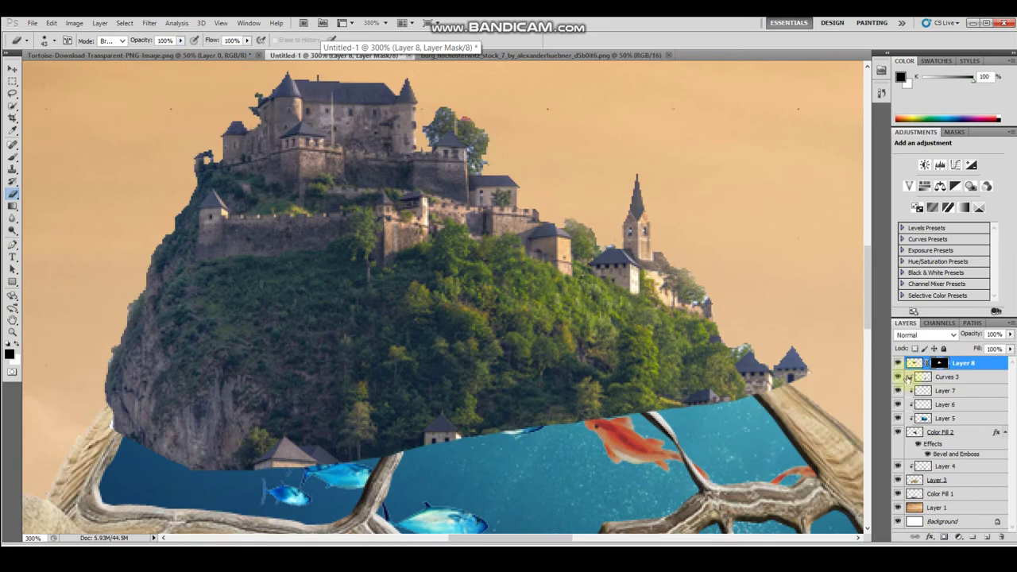
# Paint white on the castle mask to reveal the fish windows beneath the hill
pyautogui.press('x')
pyautogui.moveTo(94, 362)
pyautogui.mouseDown()
pyautogui.moveTo(154, 411)
pyautogui.moveTo(463, 460)
pyautogui.moveTo(426, 419)
pyautogui.moveTo(810, 357)
pyautogui.mouseUp()
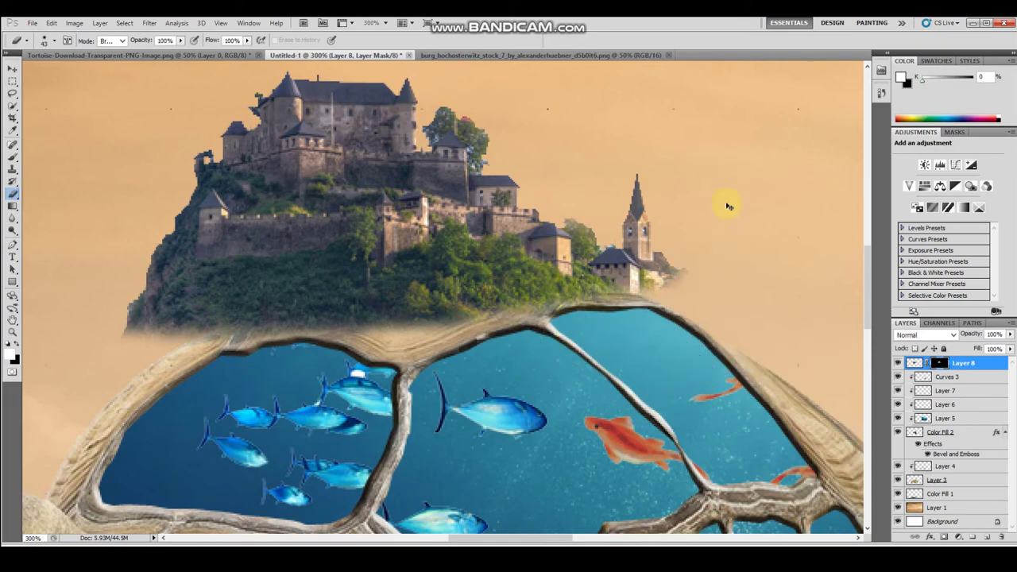
pyautogui.press('h')
pyautogui.moveTo(728, 207)
pyautogui.mouseDown()
pyautogui.moveTo(530, 540)
pyautogui.moveTo(516, 539)
pyautogui.mouseUp()
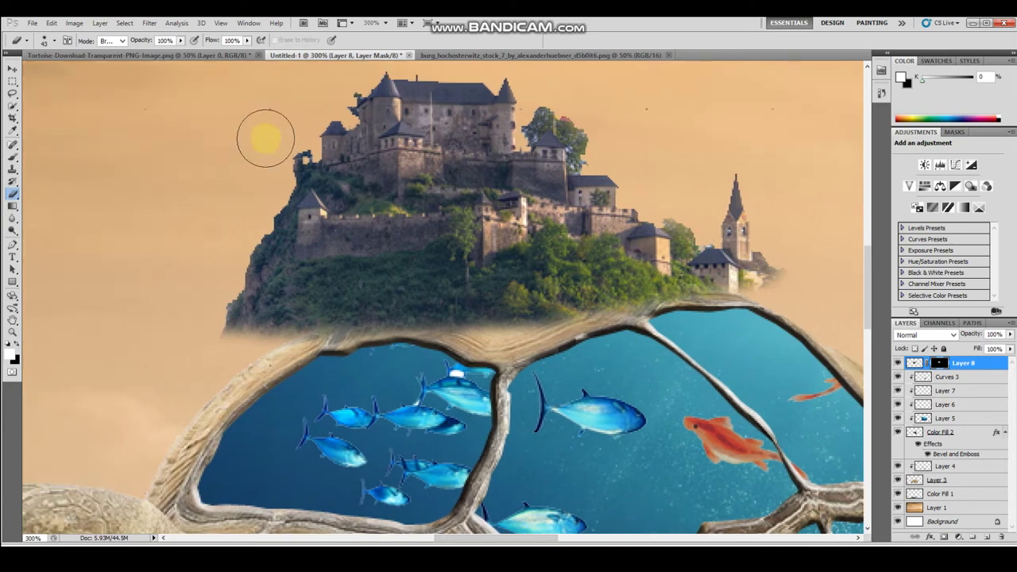
# Soften the brush and paint black to blend the hill's base into the shell rim
pyautogui.rightClick(410, 267)
pyautogui.moveTo(465, 311); pyautogui.dragTo(485, 310)
pyautogui.click(18, 345)
pyautogui.moveTo(238, 318)
pyautogui.mouseDown()
pyautogui.moveTo(313, 317)
pyautogui.moveTo(279, 326)
pyautogui.mouseUp()
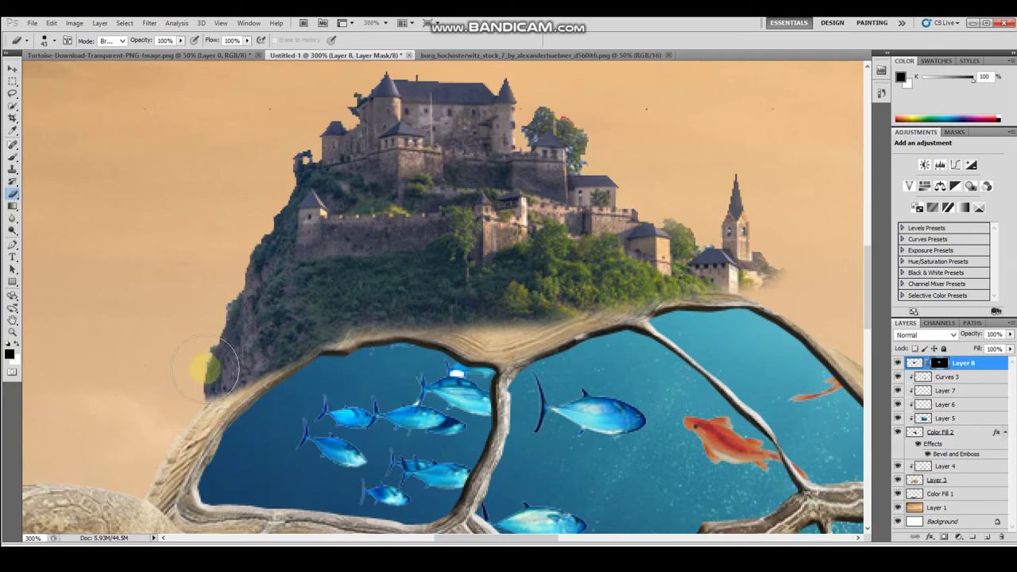
pyautogui.moveTo(463, 304); pyautogui.dragTo(866, 338)
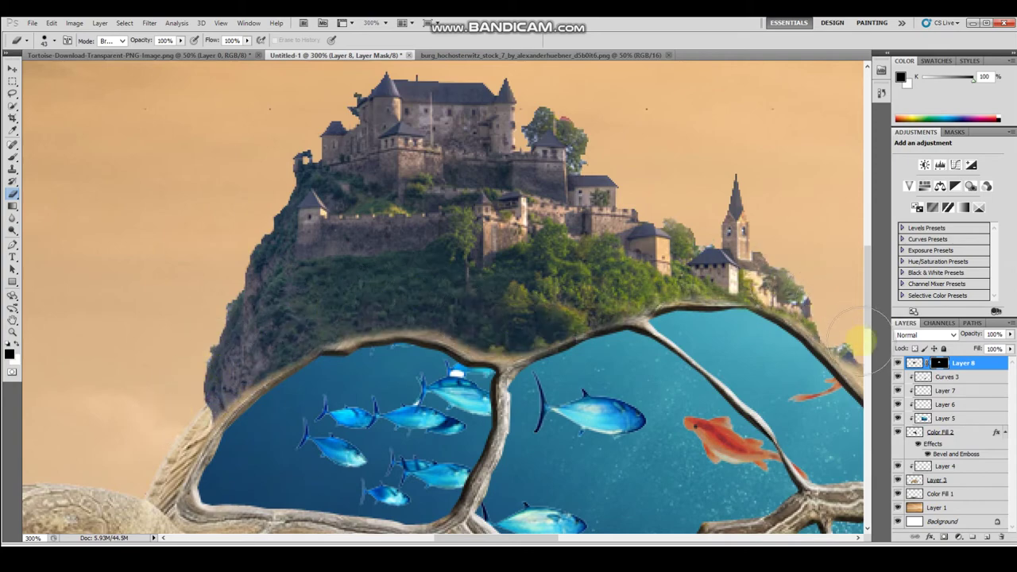
pyautogui.scroll(-3, 556, 221)
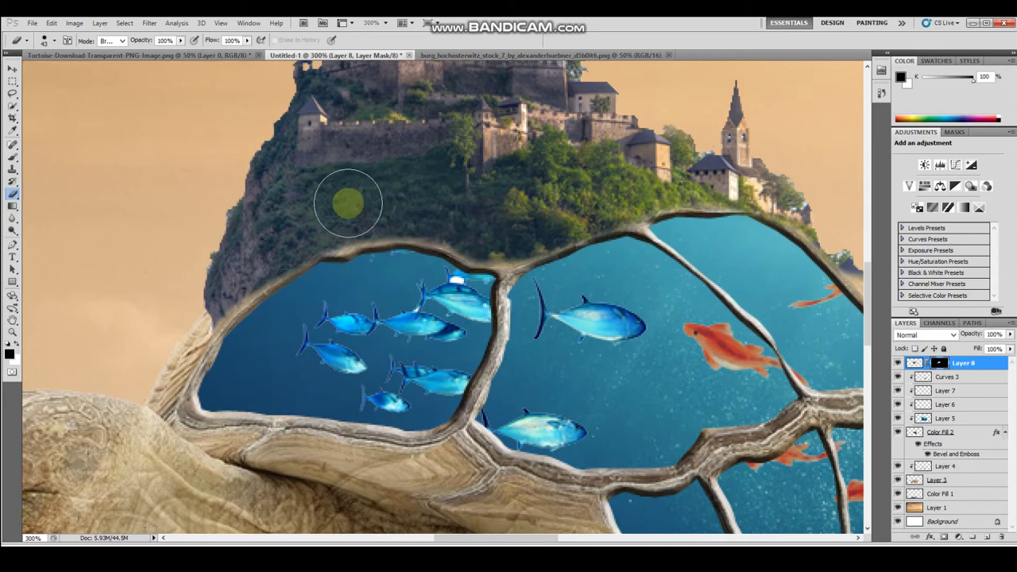
# Refine Layer 8's mask along the central shell branch, left frame edge and inner arch
pyautogui.scroll(2, 422, 186)
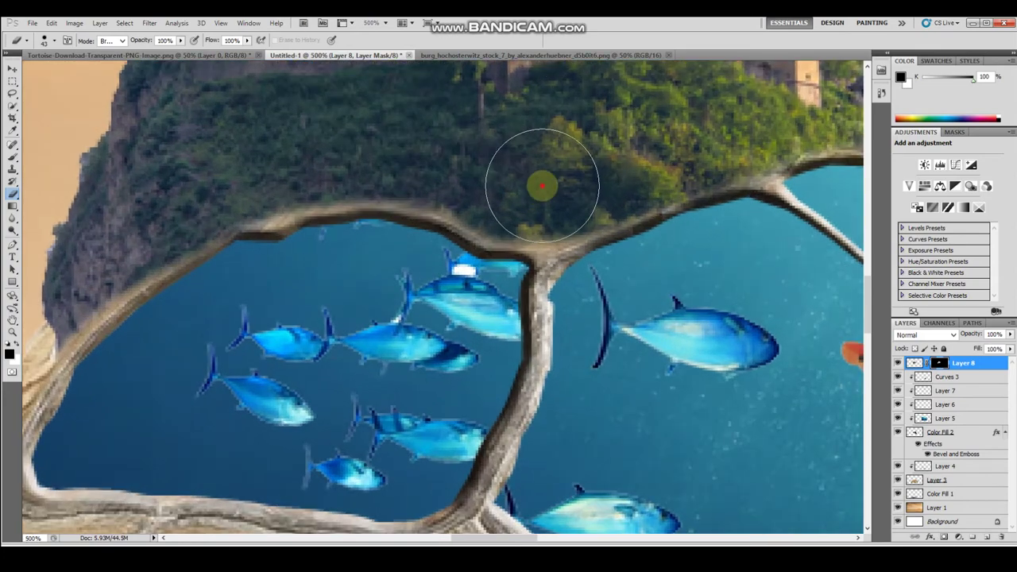
pyautogui.rightClick(554, 191)
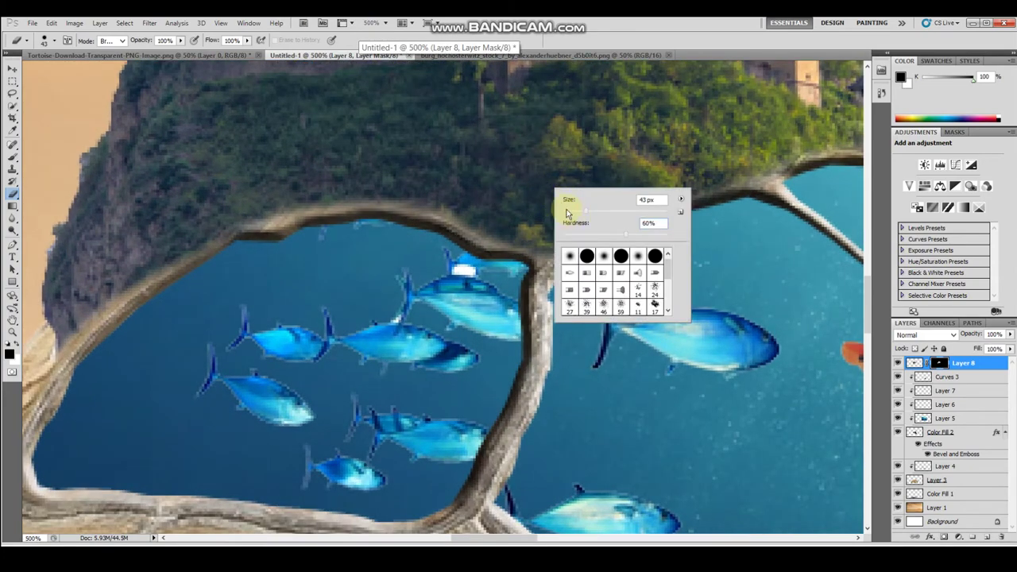
pyautogui.moveTo(545, 254); pyautogui.dragTo(524, 409)
pyautogui.moveTo(150, 244); pyautogui.dragTo(48, 373)
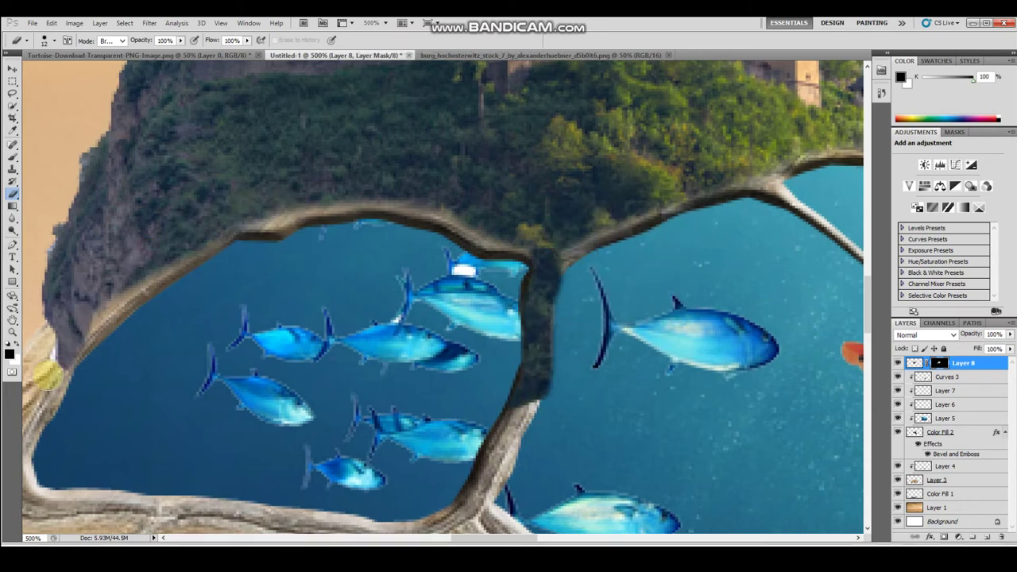
pyautogui.moveTo(438, 538); pyautogui.dragTo(548, 538)
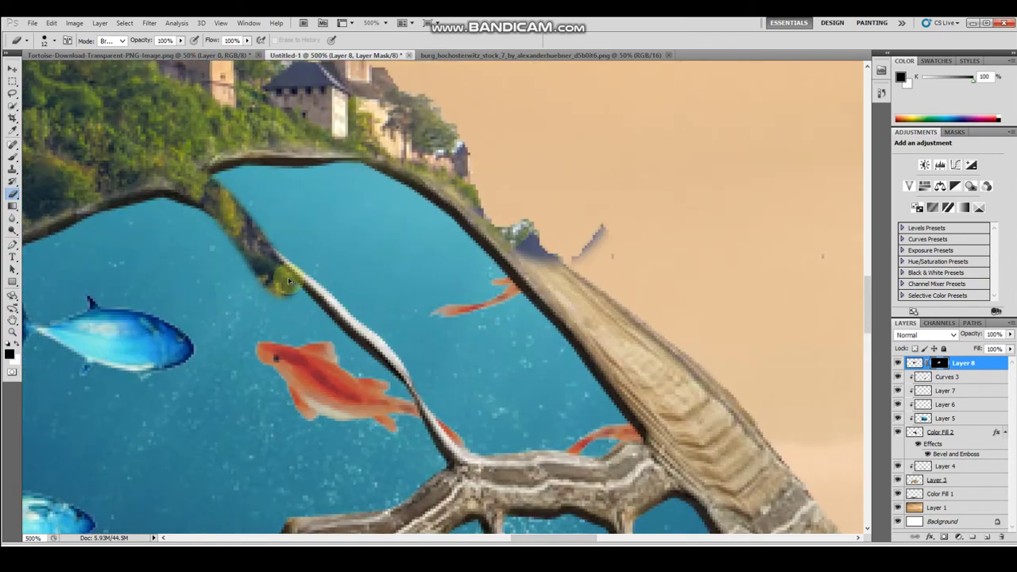
pyautogui.rightClick(249, 220)
pyautogui.press('Return')
pyautogui.moveTo(195, 186); pyautogui.dragTo(258, 242)
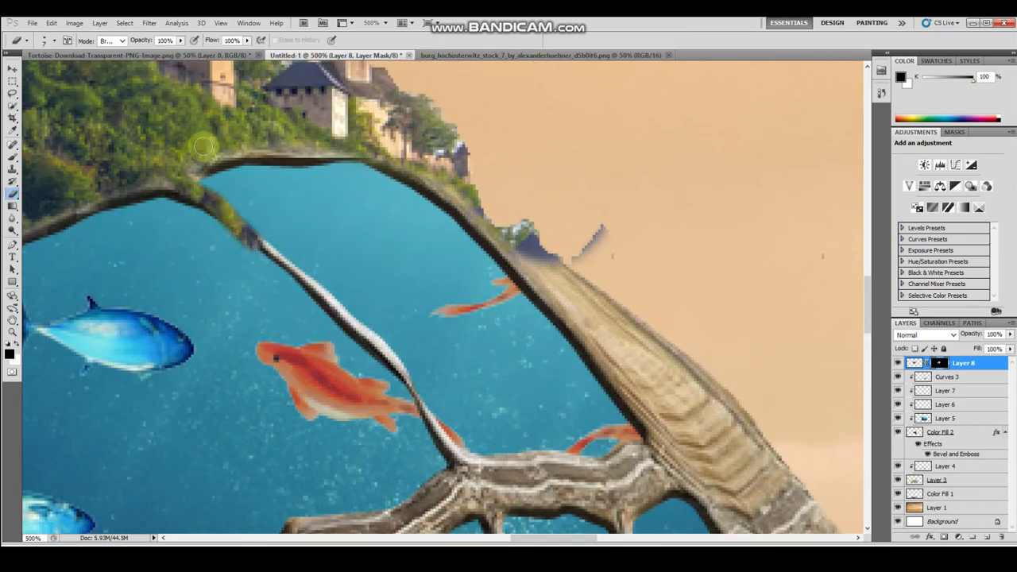
pyautogui.moveTo(488, 230); pyautogui.dragTo(544, 297)
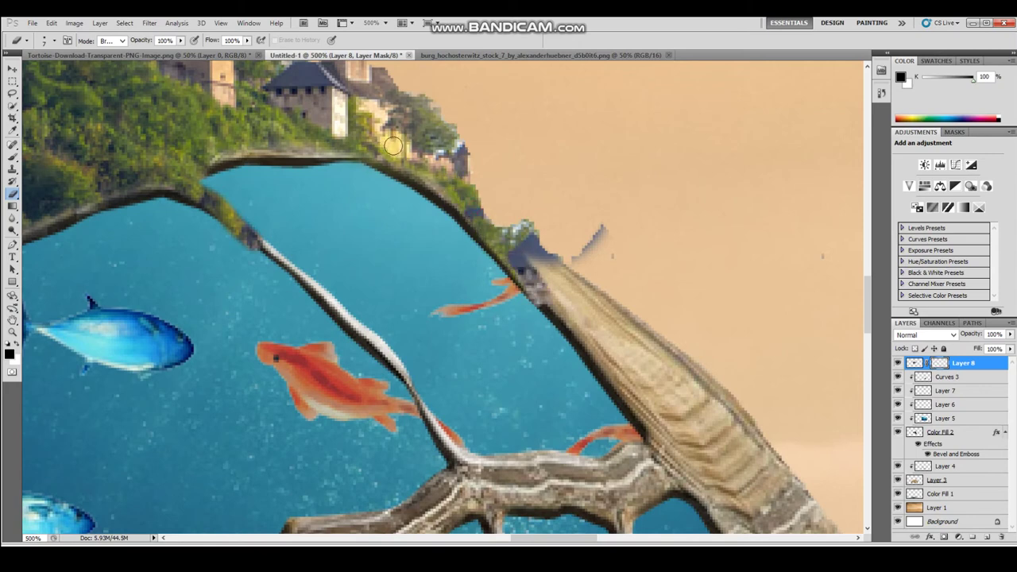
pyautogui.moveTo(458, 226); pyautogui.dragTo(516, 256)
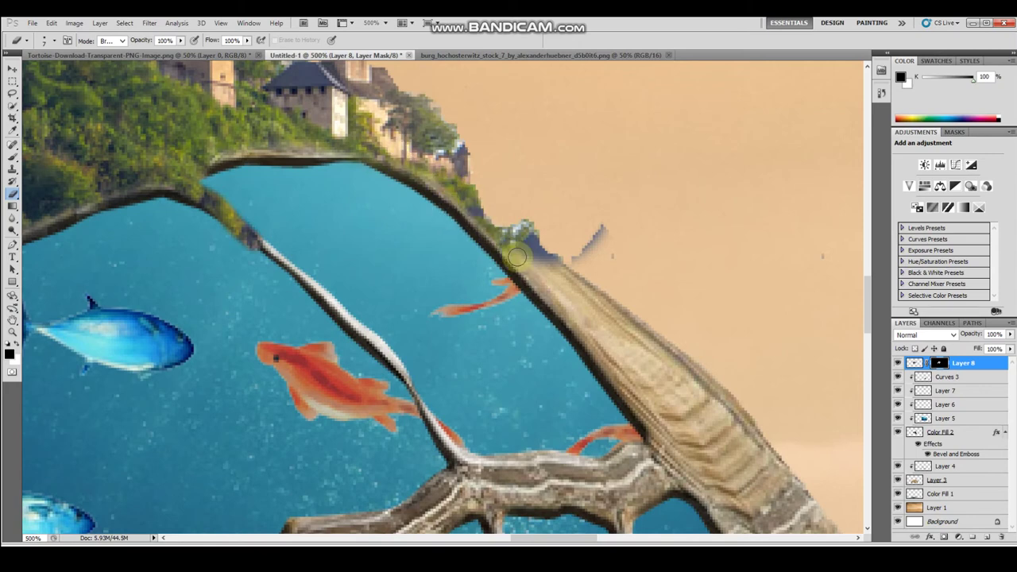
# With a black brush at 100% opacity, hide stray grass and grey specks along the arch edges
pyautogui.click(14, 159)
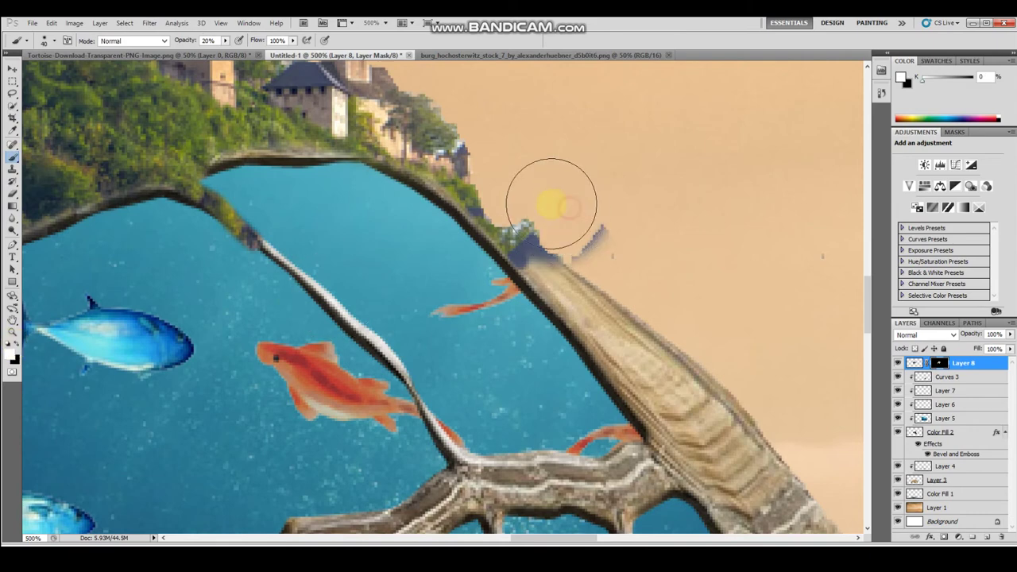
pyautogui.click(17, 343)
pyautogui.moveTo(178, 39); pyautogui.dragTo(208, 40)
pyautogui.rightClick(527, 109)
pyautogui.moveTo(567, 199); pyautogui.dragTo(552, 220)
pyautogui.scroll(-5, 542, 193)
pyautogui.scroll(5, 544, 181)
pyautogui.moveTo(182, 246); pyautogui.dragTo(204, 254)
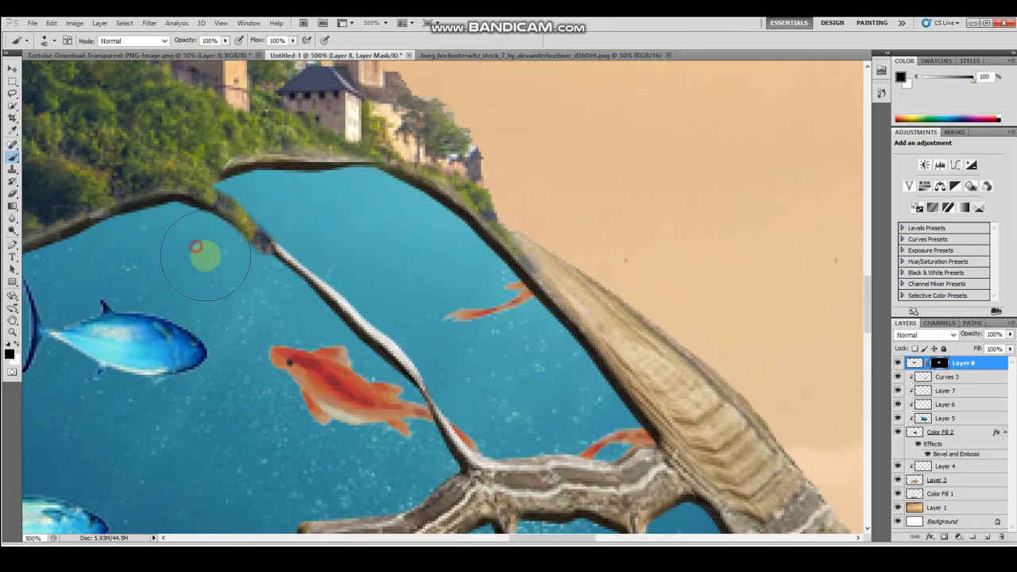
pyautogui.moveTo(322, 275)
pyautogui.mouseDown()
pyautogui.moveTo(238, 233)
pyautogui.moveTo(272, 204)
pyautogui.moveTo(230, 187)
pyautogui.mouseUp()
pyautogui.rightClick(239, 234)
pyautogui.click(255, 263)
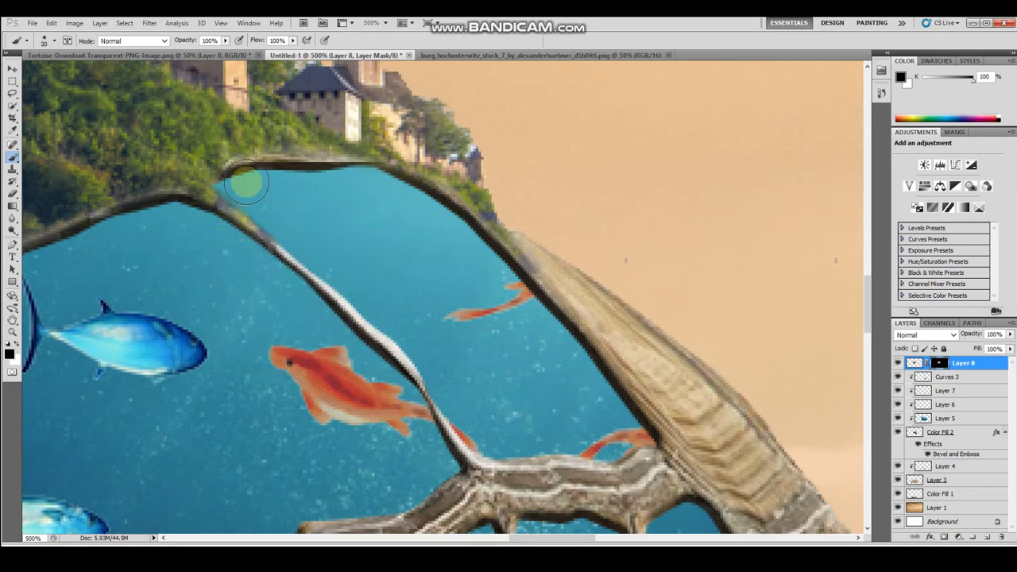
# Paint white on the mask to restore the cliff edge along the frame
pyautogui.moveTo(503, 547); pyautogui.dragTo(465, 546)
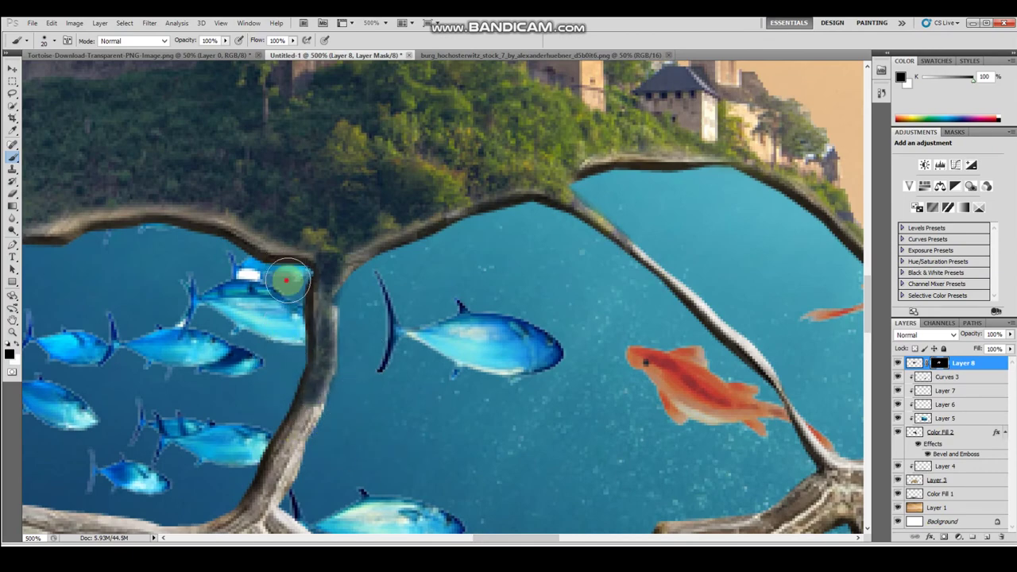
pyautogui.moveTo(500, 547); pyautogui.dragTo(451, 546)
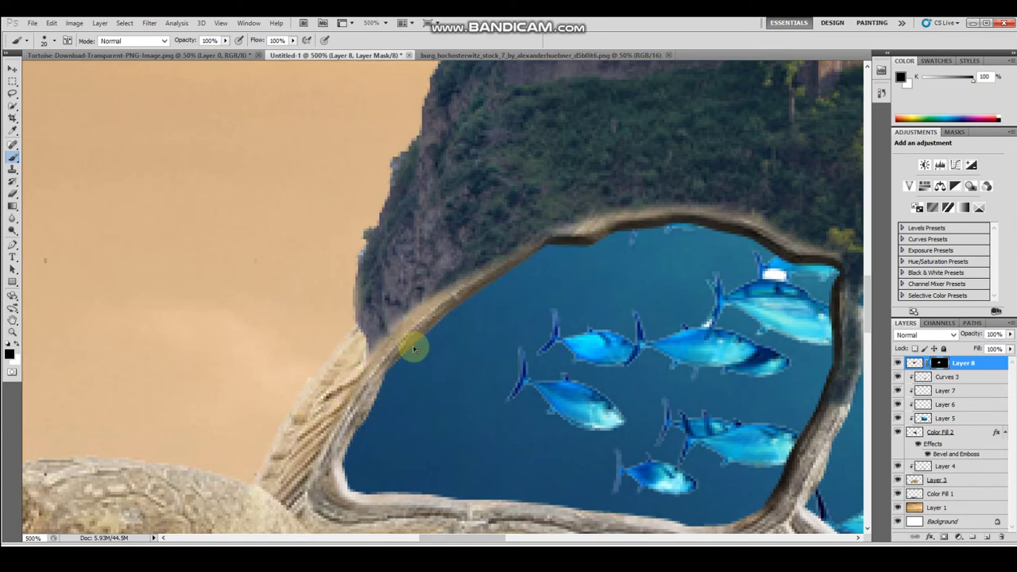
pyautogui.moveTo(411, 347); pyautogui.dragTo(387, 393)
pyautogui.click(17, 344)
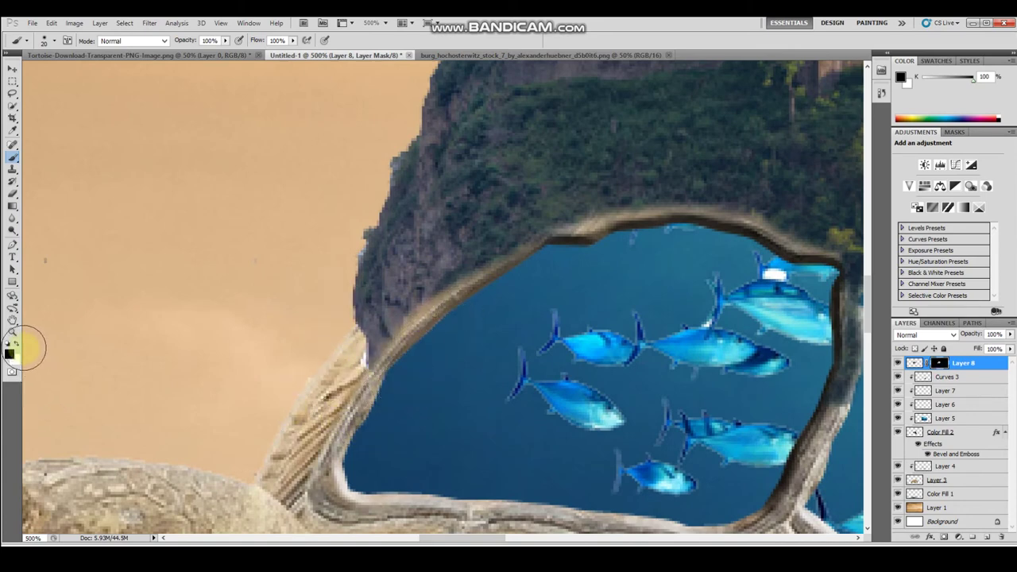
pyautogui.moveTo(417, 290); pyautogui.dragTo(395, 301)
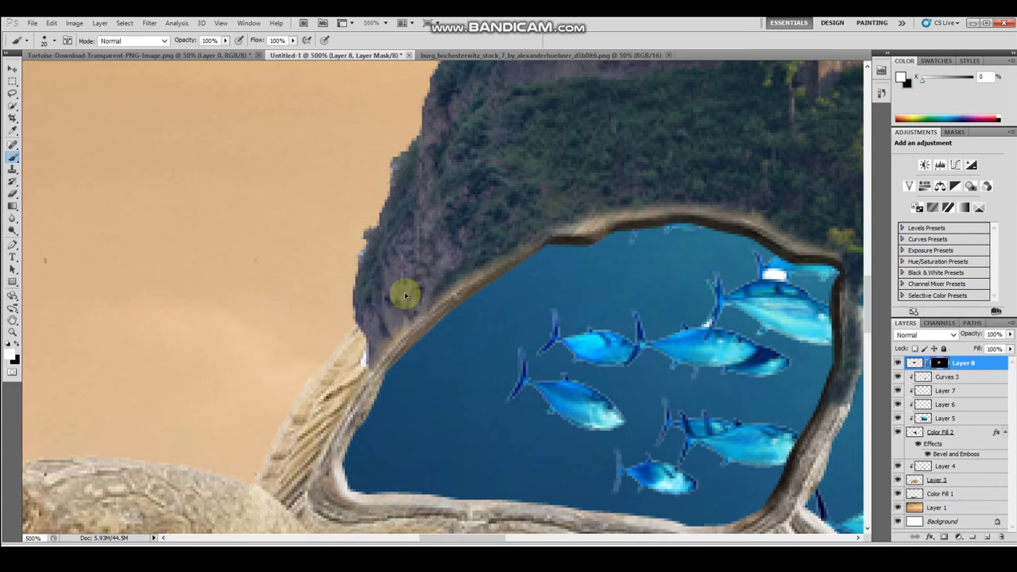
pyautogui.scroll(-5, 405, 295)
pyautogui.scroll(2, 404, 294)
pyautogui.scroll(2, 404, 294)
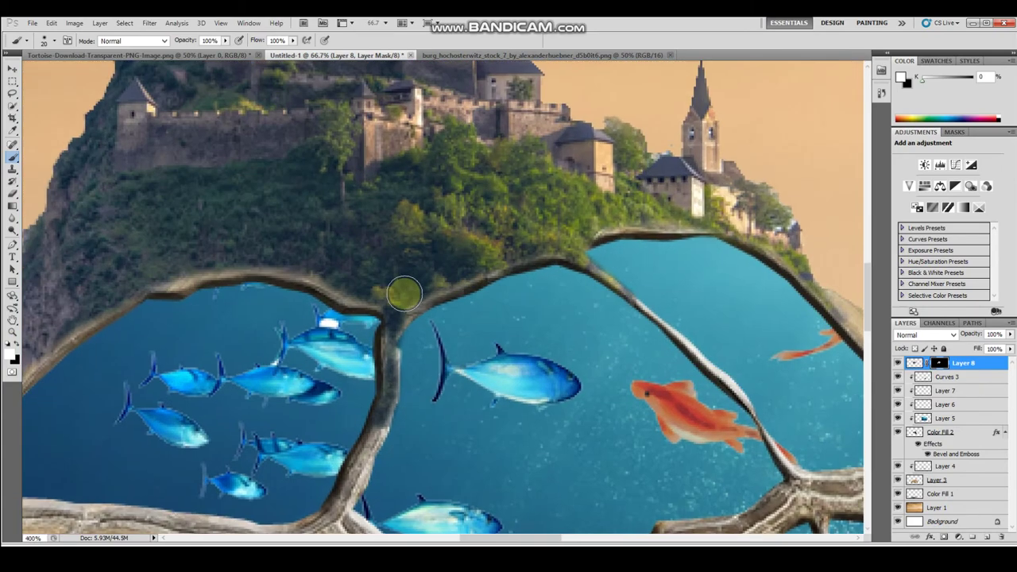
pyautogui.scroll(-1, 388, 236)
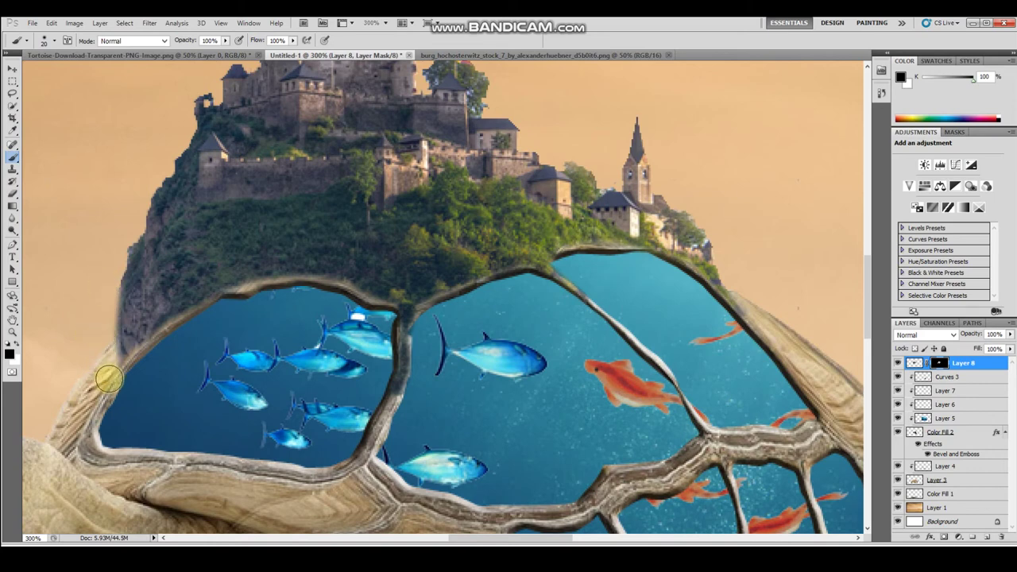
# Select Layer 6 and set the Blur tool to 19% strength
pyautogui.click(945, 390)
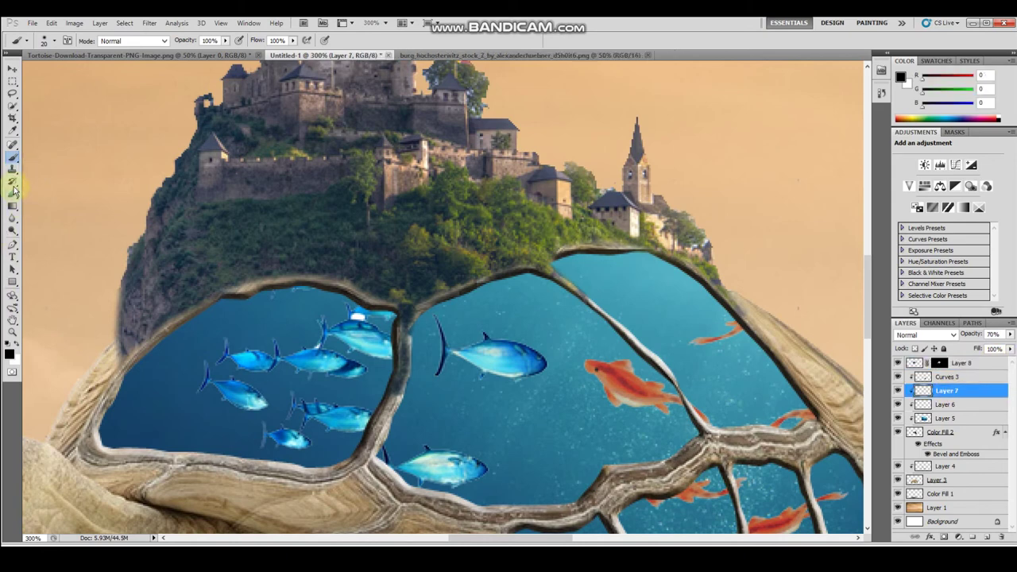
pyautogui.moveTo(14, 189); pyautogui.dragTo(72, 213)
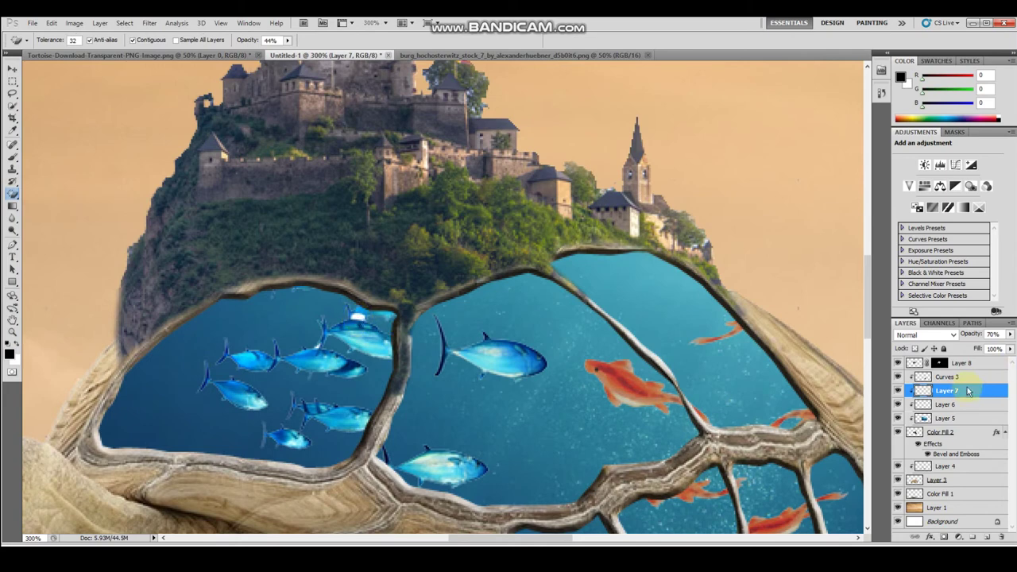
pyautogui.click(945, 404)
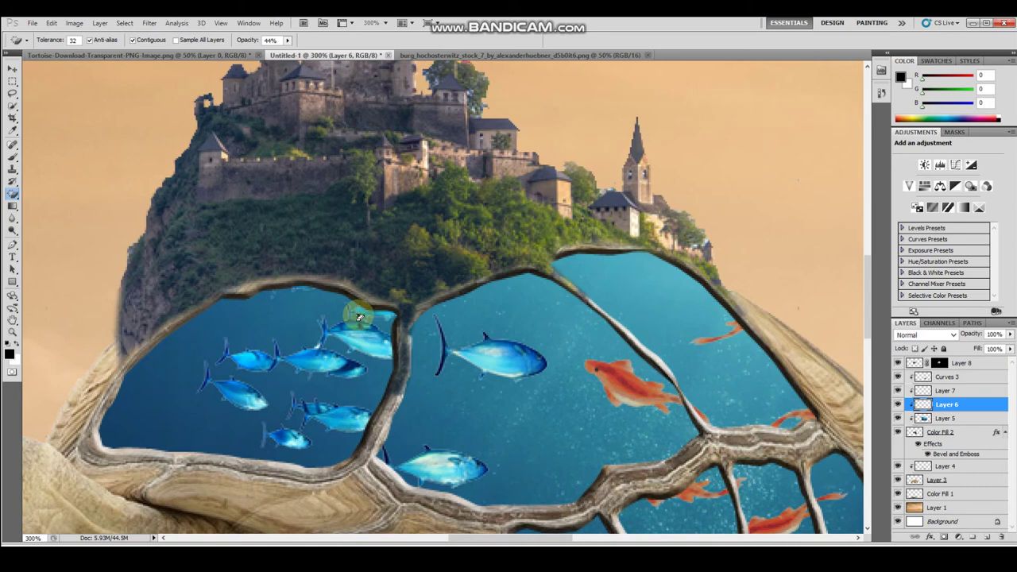
pyautogui.click(12, 223)
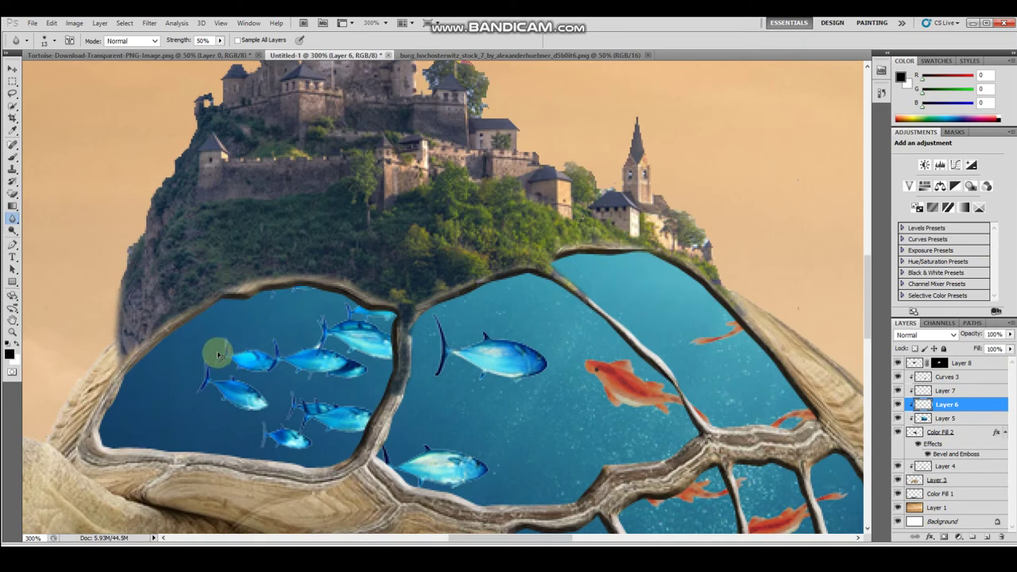
pyautogui.rightClick(342, 351)
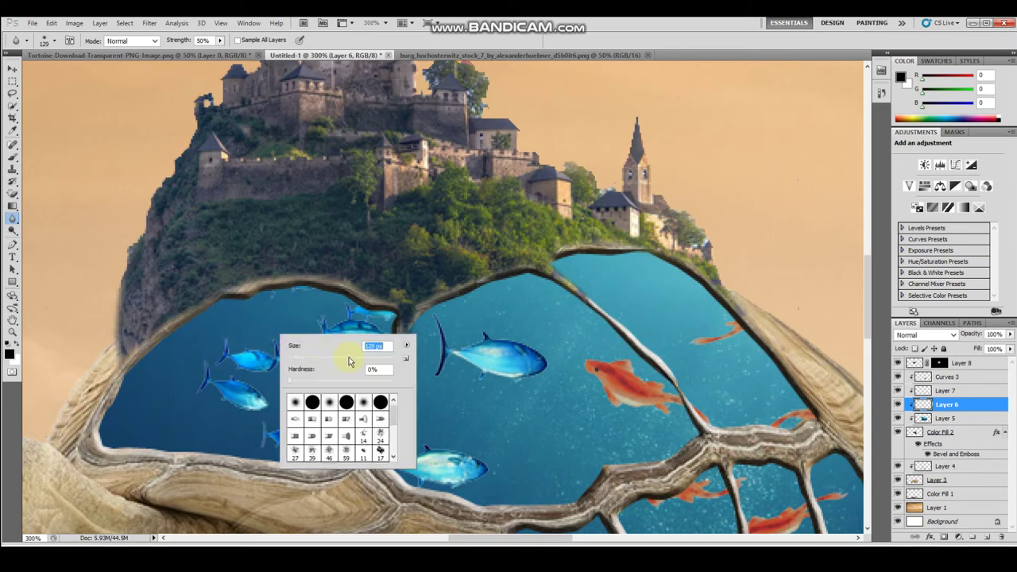
pyautogui.moveTo(182, 41); pyautogui.dragTo(162, 41)
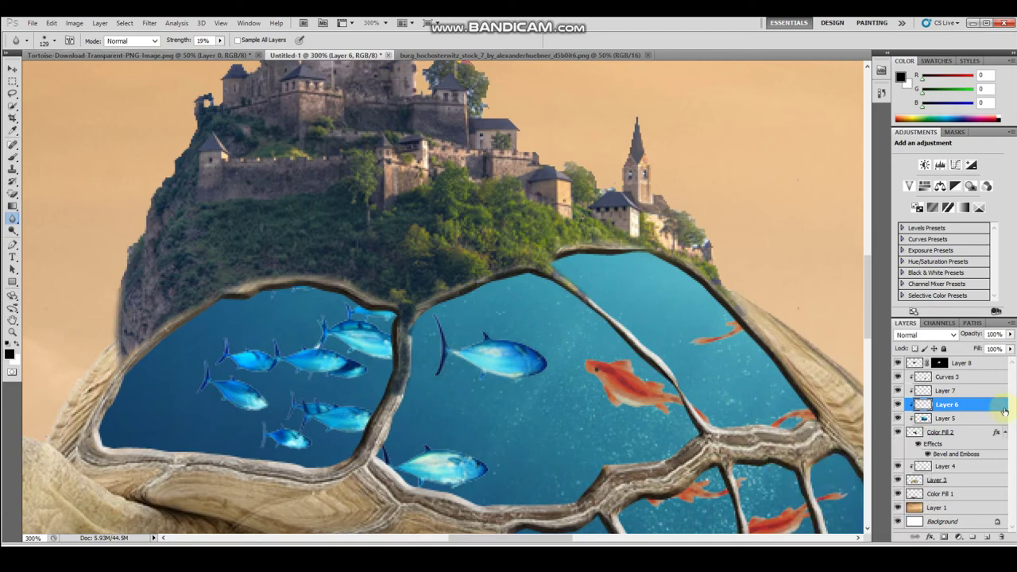
# Blur the goldfish's edges in the shell window, then select Layer 3, the tortoise
pyautogui.click(948, 377)
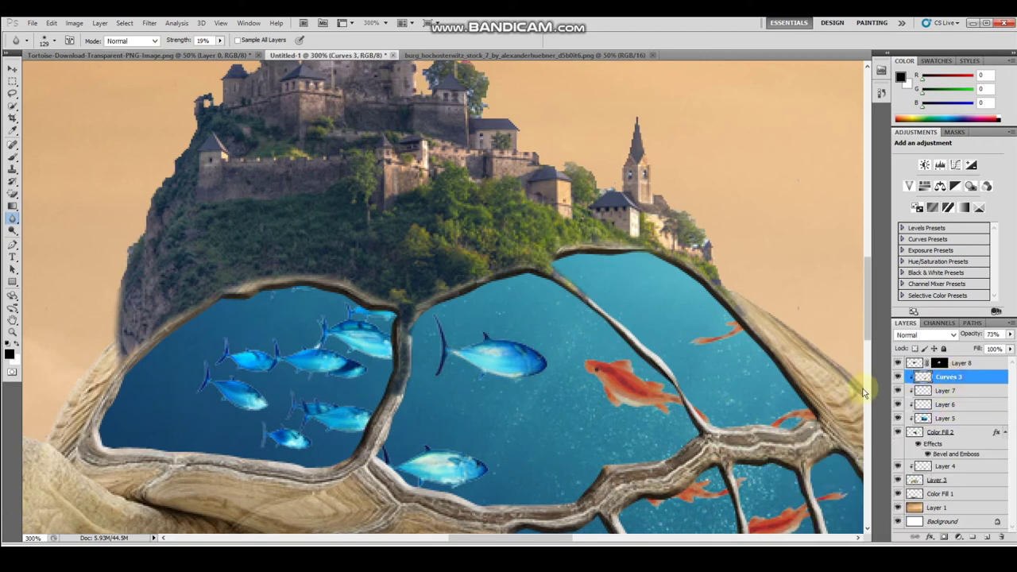
pyautogui.scroll(-2, 672, 467)
pyautogui.scroll(-2, 672, 467)
pyautogui.moveTo(715, 483); pyautogui.dragTo(786, 408)
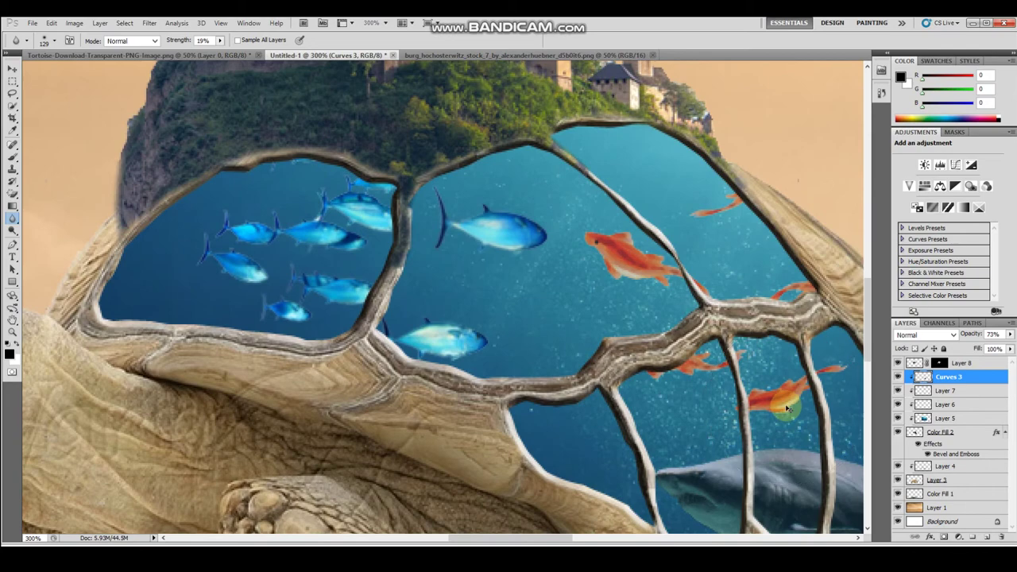
pyautogui.hotkey('ctrl', '-')
pyautogui.hotkey('ctrl', '-')
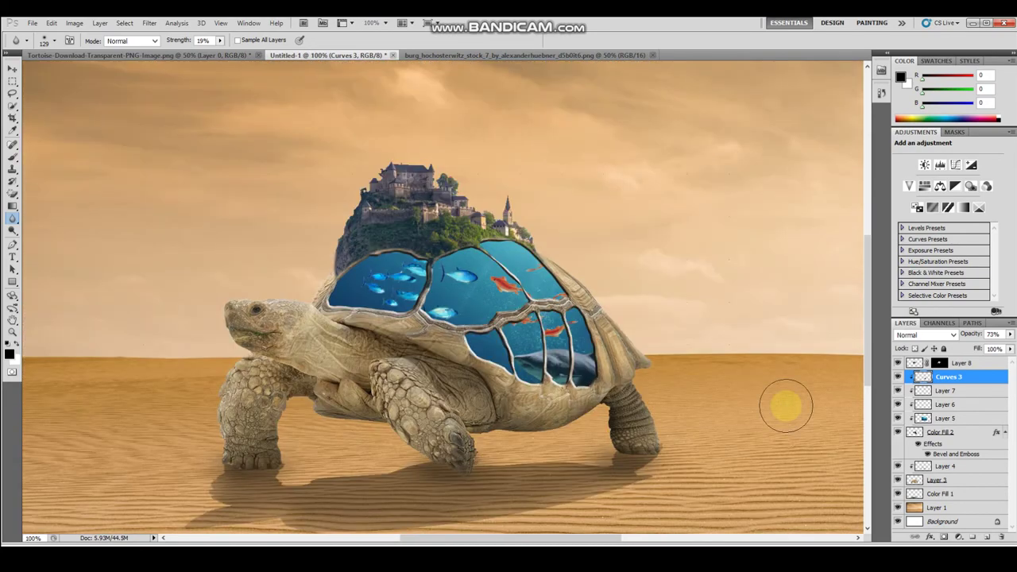
pyautogui.click(29, 184)
pyautogui.click(933, 374)
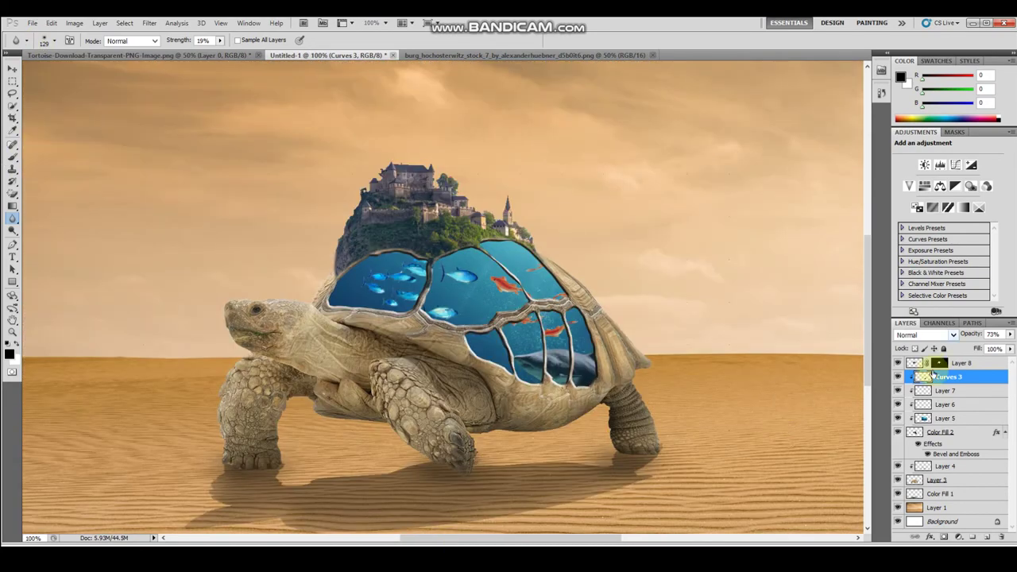
pyautogui.click(951, 480)
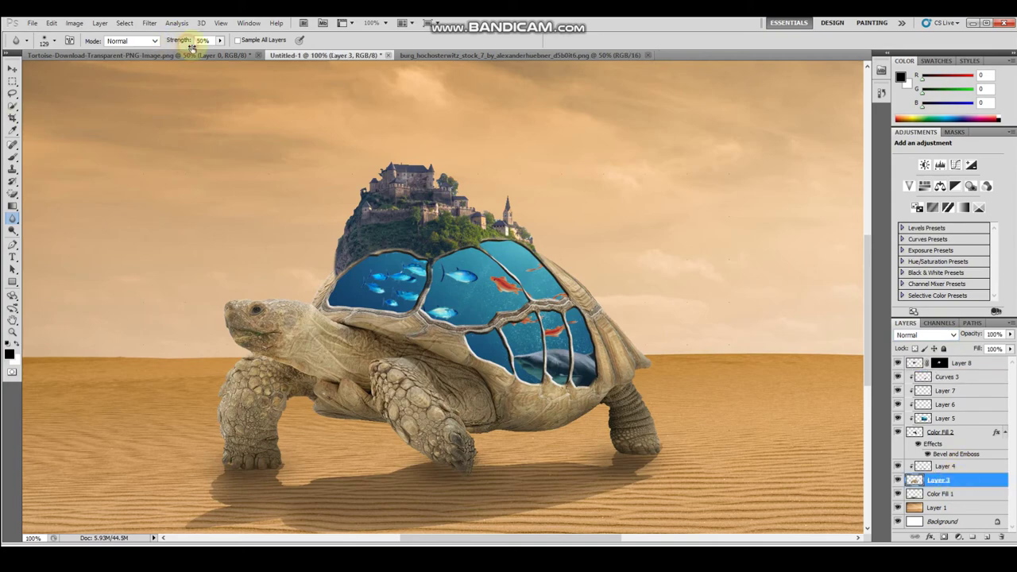
# Set the Blur brush to 56 px and soften the tortoise's head, front leg and foot edges
pyautogui.hotkey('ctrl', '+')
pyautogui.hotkey('ctrl', '+')
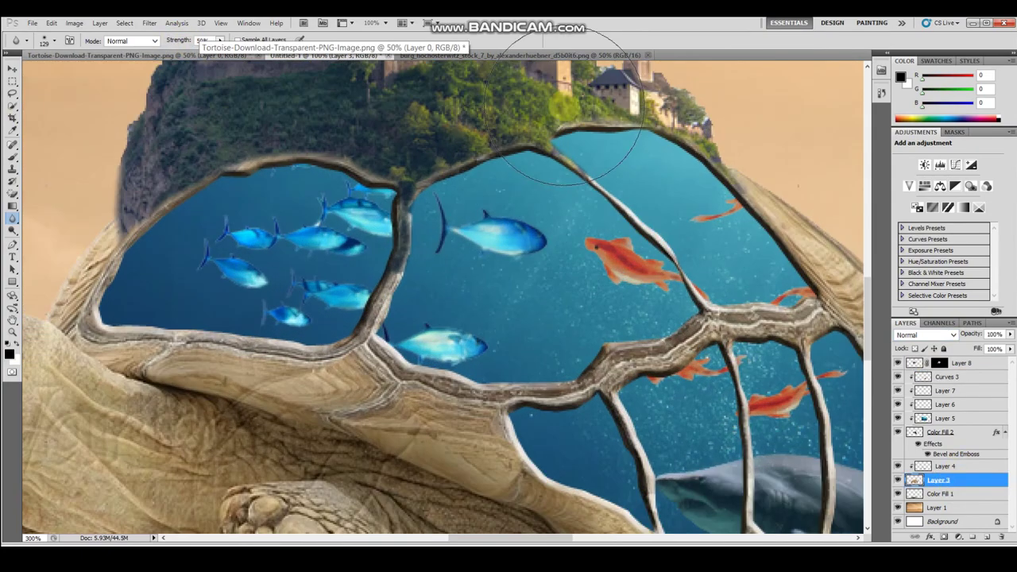
pyautogui.moveTo(454, 537); pyautogui.dragTo(405, 542)
pyautogui.rightClick(239, 193)
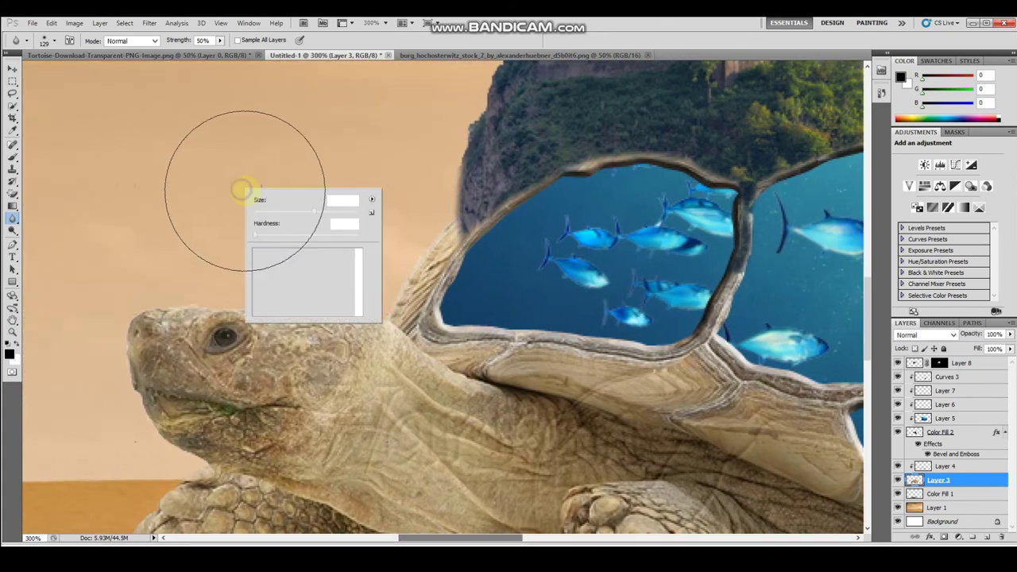
pyautogui.click(427, 191)
pyautogui.moveTo(235, 275); pyautogui.dragTo(133, 286)
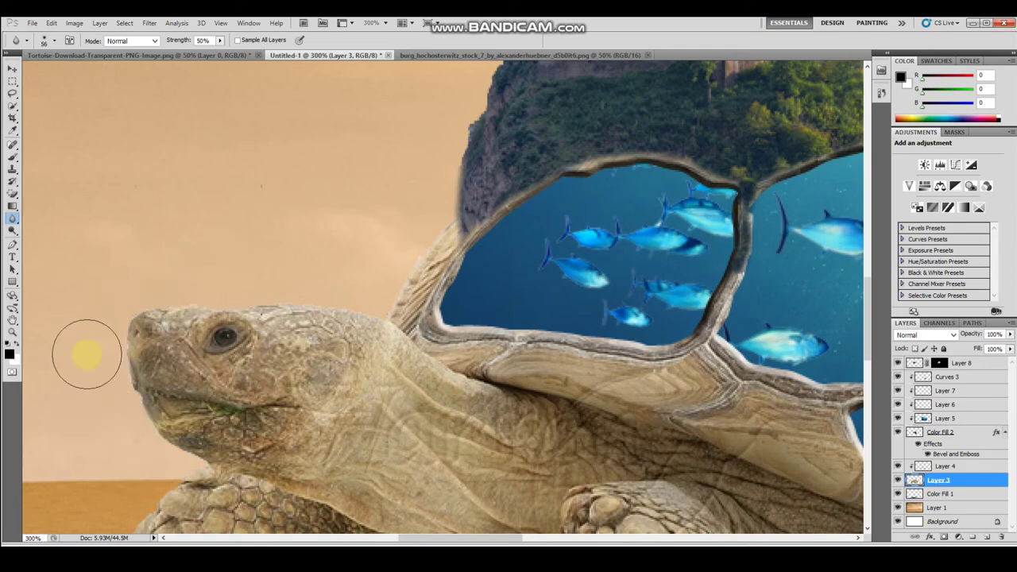
pyautogui.scroll(-3, 87, 355)
pyautogui.scroll(-3, 119, 307)
pyautogui.scroll(-3, 143, 386)
pyautogui.scroll(-3, 166, 272)
pyautogui.moveTo(174, 208)
pyautogui.mouseDown()
pyautogui.moveTo(148, 177)
pyautogui.moveTo(80, 329)
pyautogui.moveTo(95, 495)
pyautogui.moveTo(317, 497)
pyautogui.moveTo(336, 328)
pyautogui.moveTo(461, 386)
pyautogui.moveTo(595, 404)
pyautogui.mouseUp()
# Continue blurring the tortoise's back leg and rear shell-rim edges
pyautogui.scroll(-2, 588, 393)
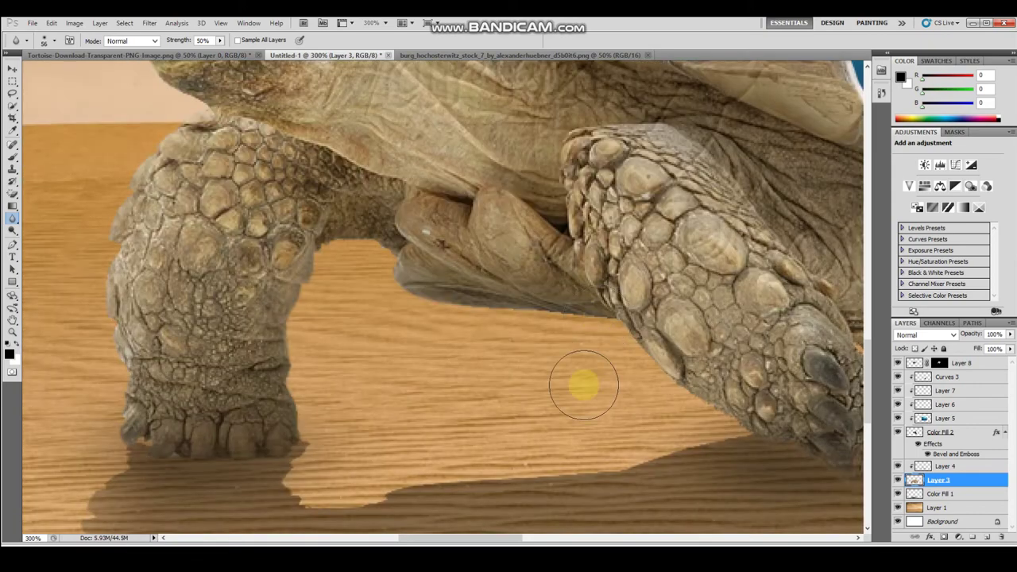
pyautogui.scroll(-2, 584, 385)
pyautogui.moveTo(455, 541); pyautogui.dragTo(511, 541)
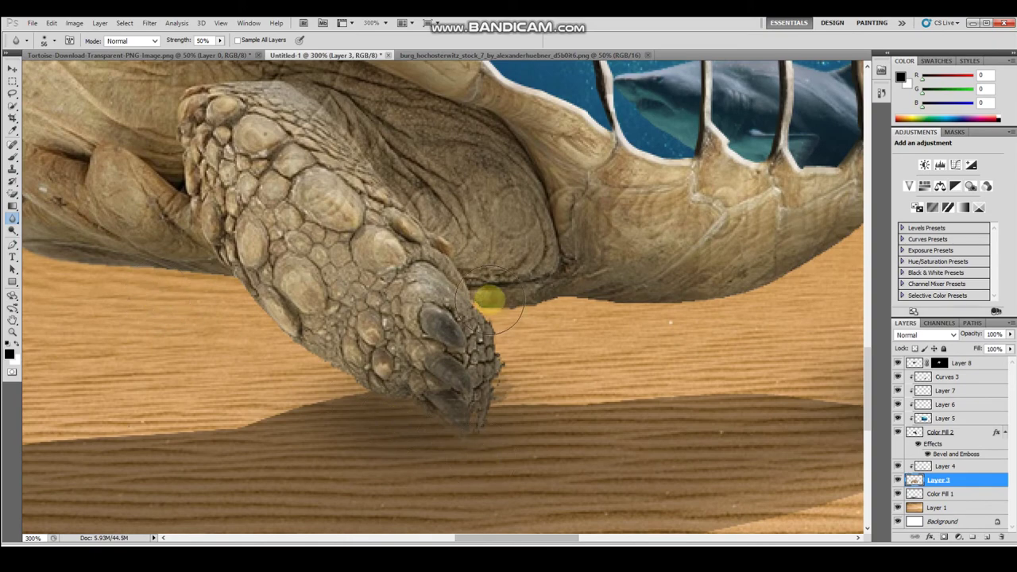
pyautogui.moveTo(451, 539); pyautogui.dragTo(516, 538)
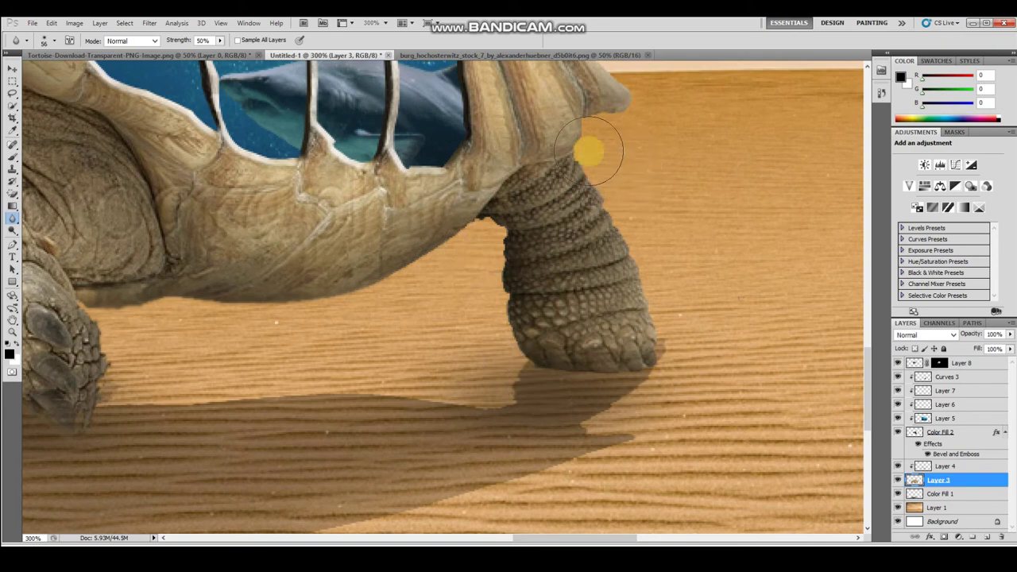
pyautogui.scroll(2, 696, 293)
pyautogui.scroll(7, 628, 250)
pyautogui.scroll(1, 485, 170)
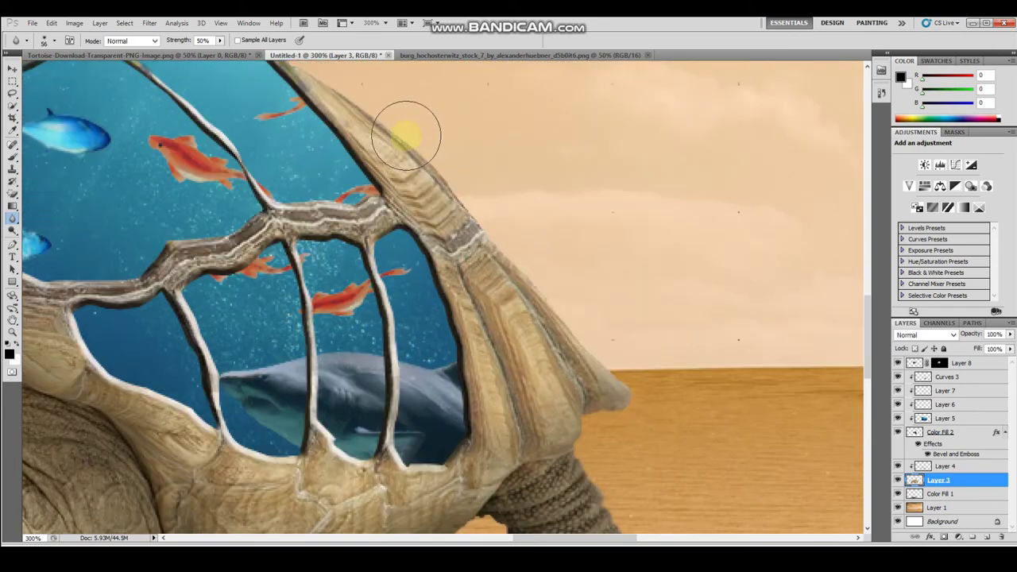
pyautogui.scroll(2, 261, 159)
pyautogui.scroll(3, 318, 193)
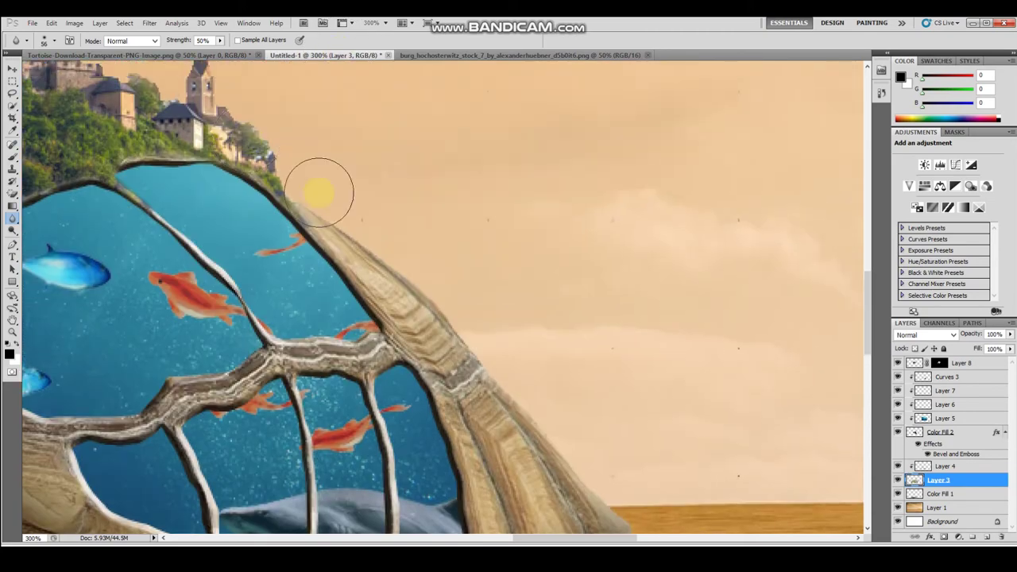
pyautogui.scroll(-1, 363, 262)
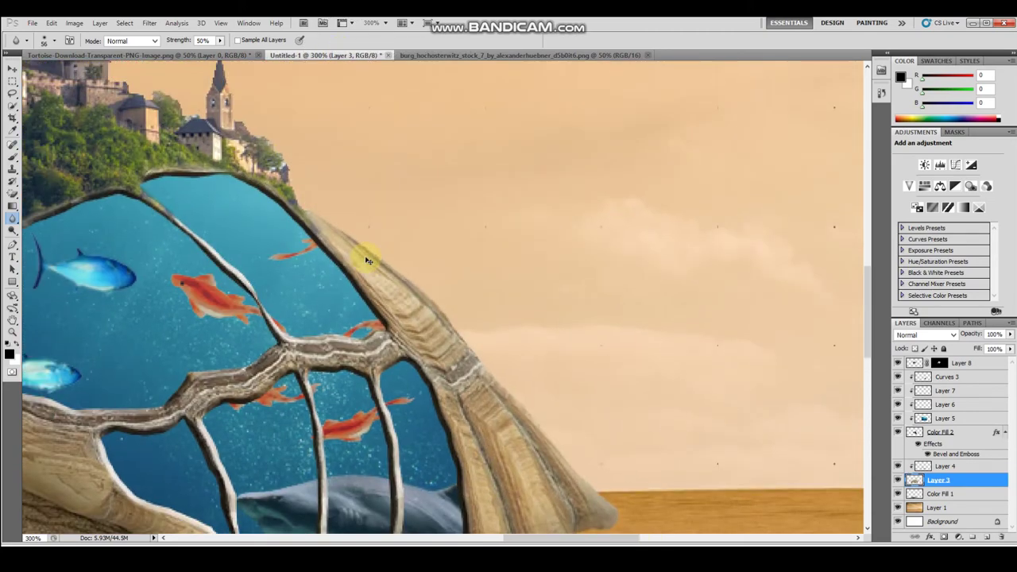
pyautogui.scroll(-3, 363, 261)
pyautogui.scroll(-2, 366, 261)
pyautogui.scroll(1, 367, 261)
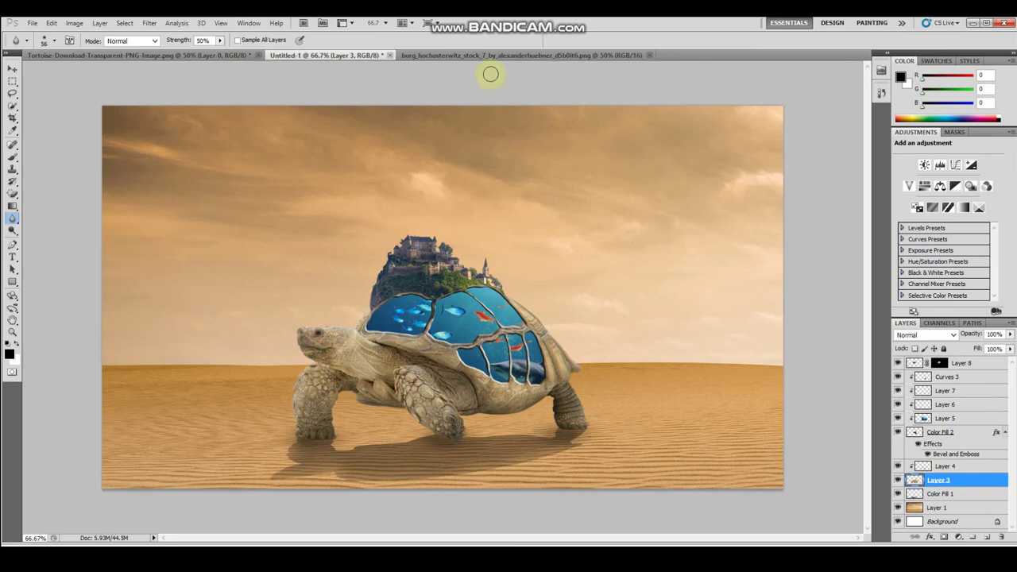
pyautogui.scroll(1, 367, 229)
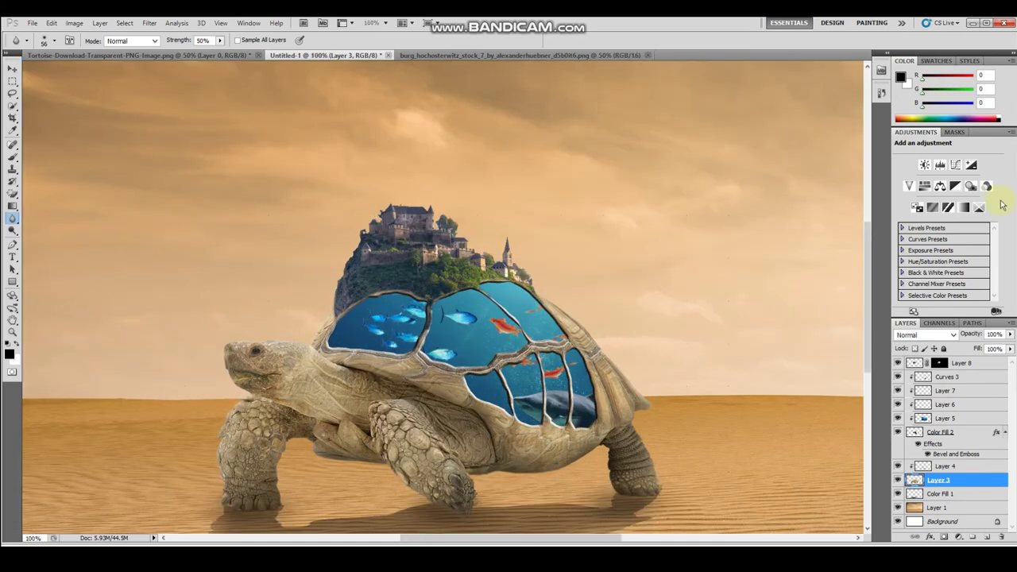
# Lower Layer 6 to 84% opacity and Curves 3 to 61%, then select Layer 8
pyautogui.click(947, 391)
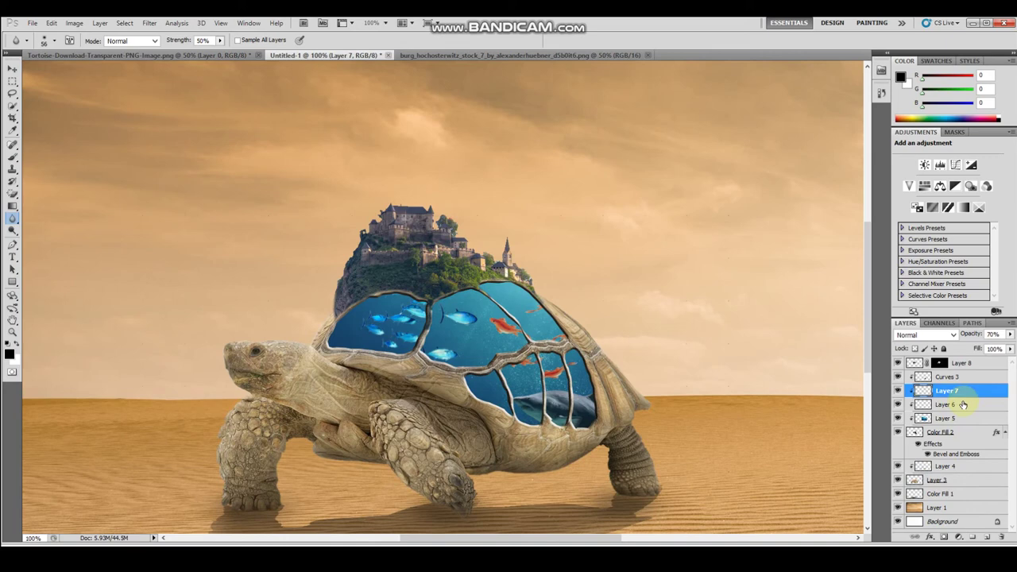
pyautogui.click(961, 404)
pyautogui.click(1010, 335)
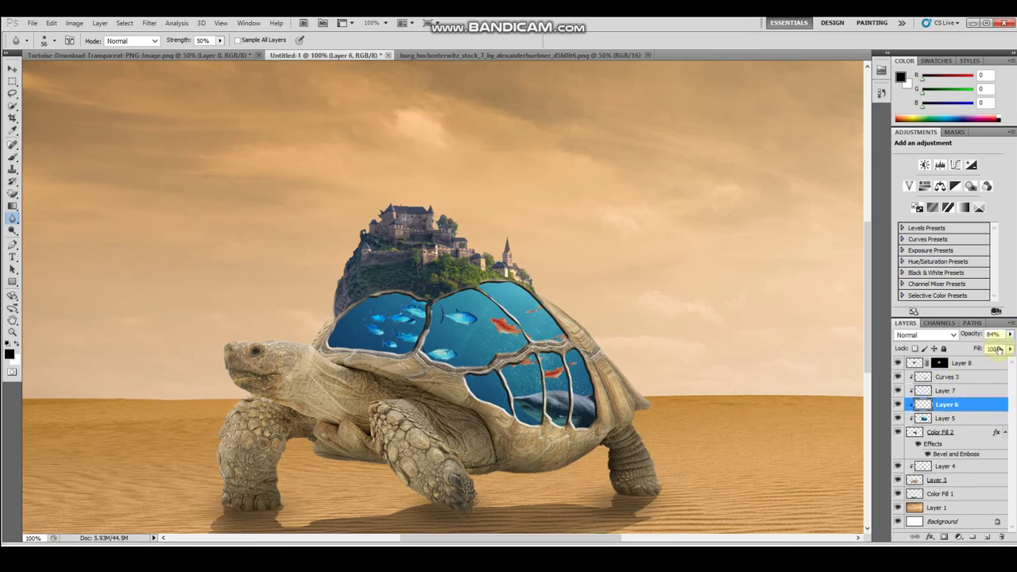
pyautogui.click(947, 377)
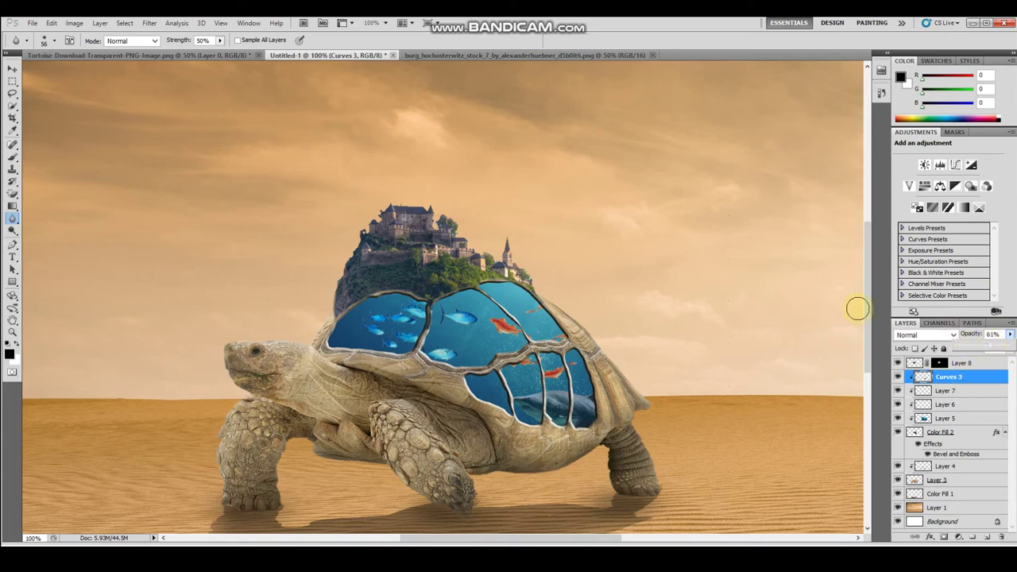
pyautogui.hotkey('ctrl', '-')
pyautogui.hotkey('ctrl', '-')
pyautogui.hotkey('ctrl', '+')
pyautogui.hotkey('ctrl', '-')
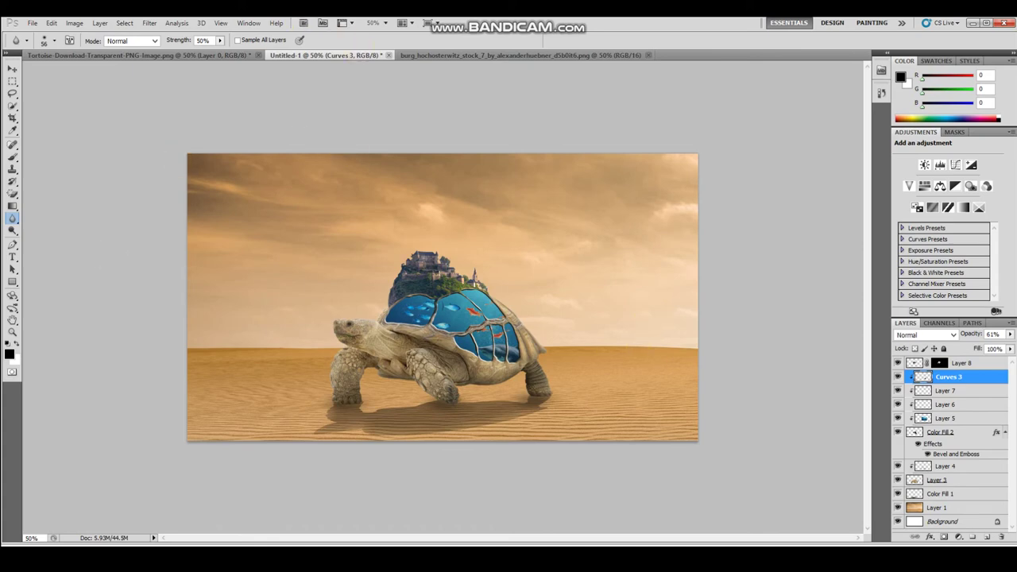
pyautogui.click(357, 64)
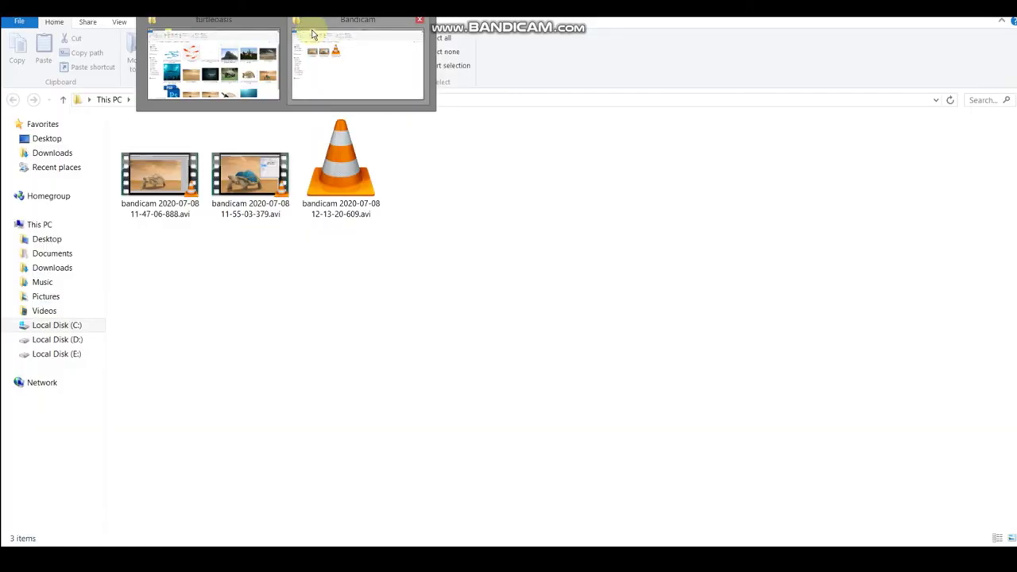
pyautogui.hotkey('alt', 'Tab')
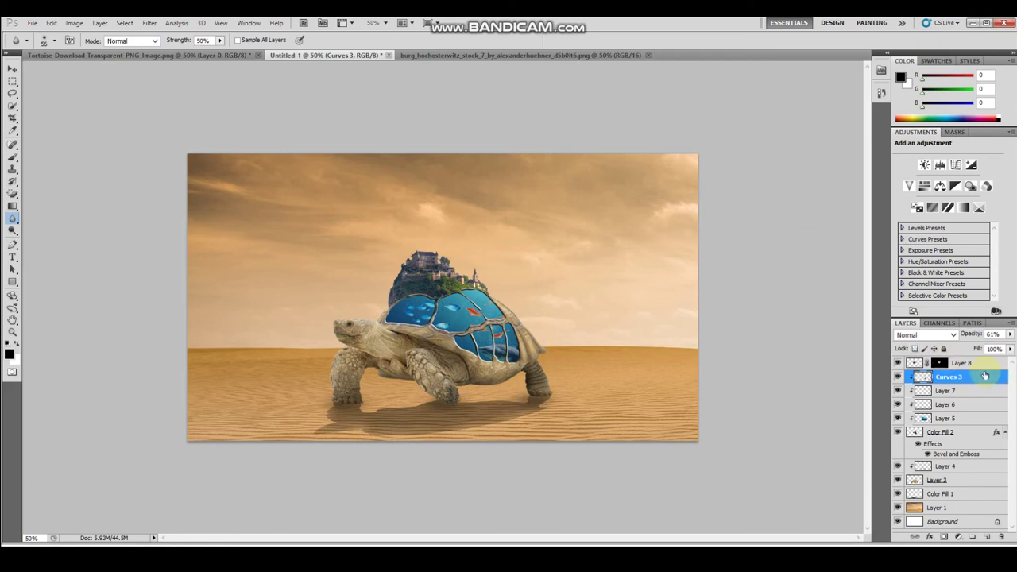
pyautogui.click(969, 365)
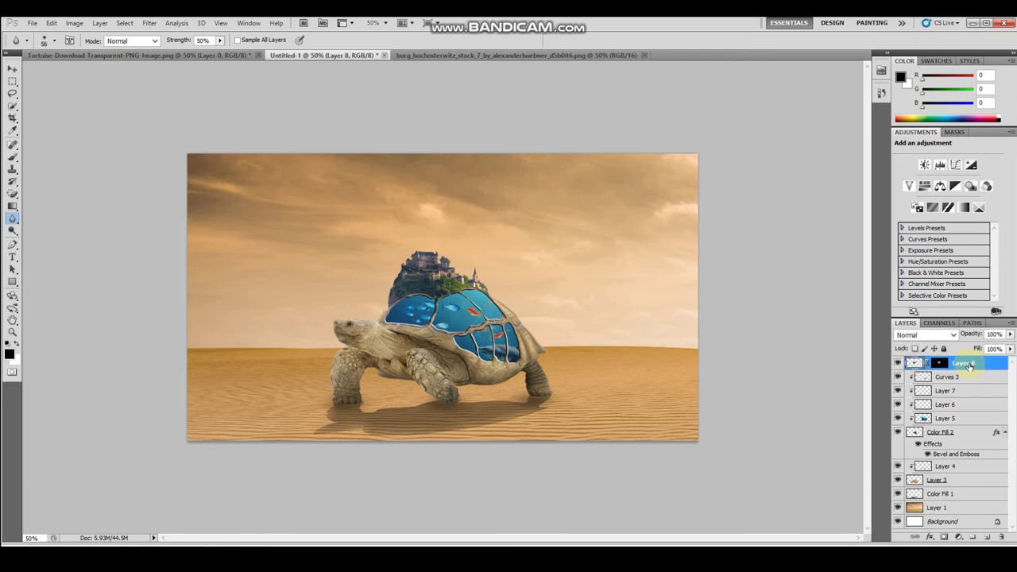
# Duplicate Layer 8 and apply its layer mask to the copy
pyautogui.hotkey('ctrl', 'j')
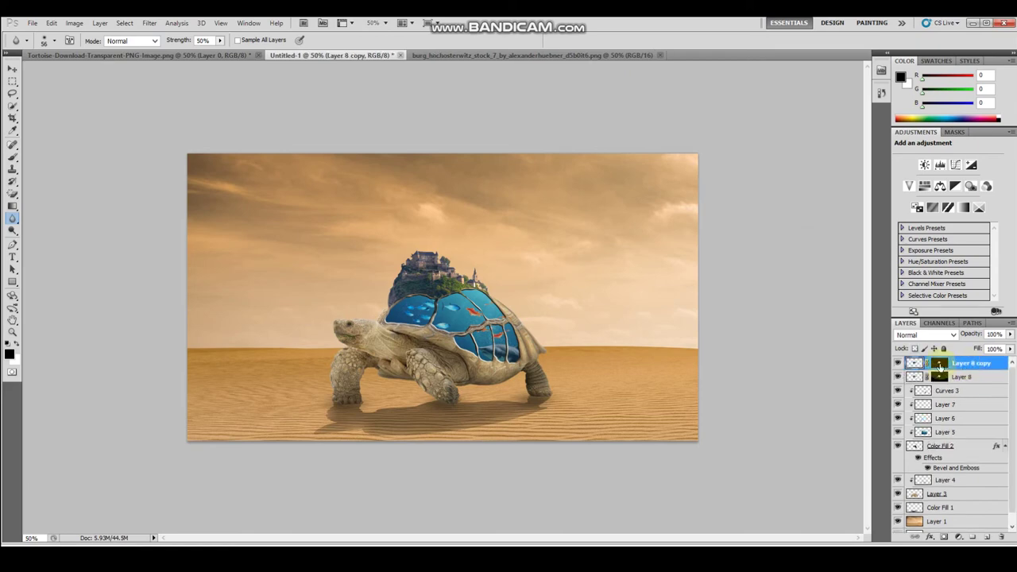
pyautogui.click(940, 364)
pyautogui.rightClick(941, 364)
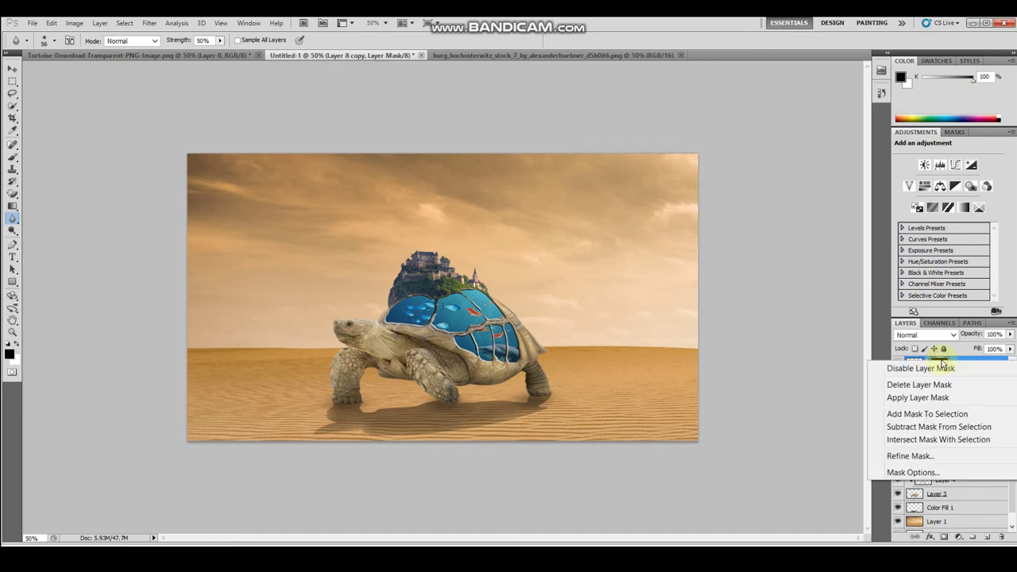
pyautogui.click(921, 397)
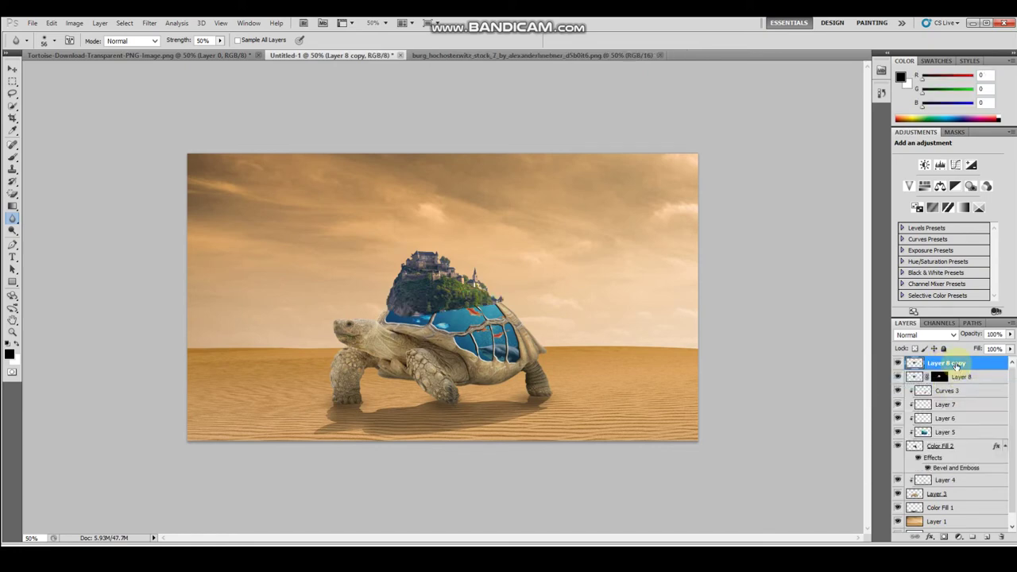
pyautogui.moveTo(957, 363); pyautogui.dragTo(957, 364)
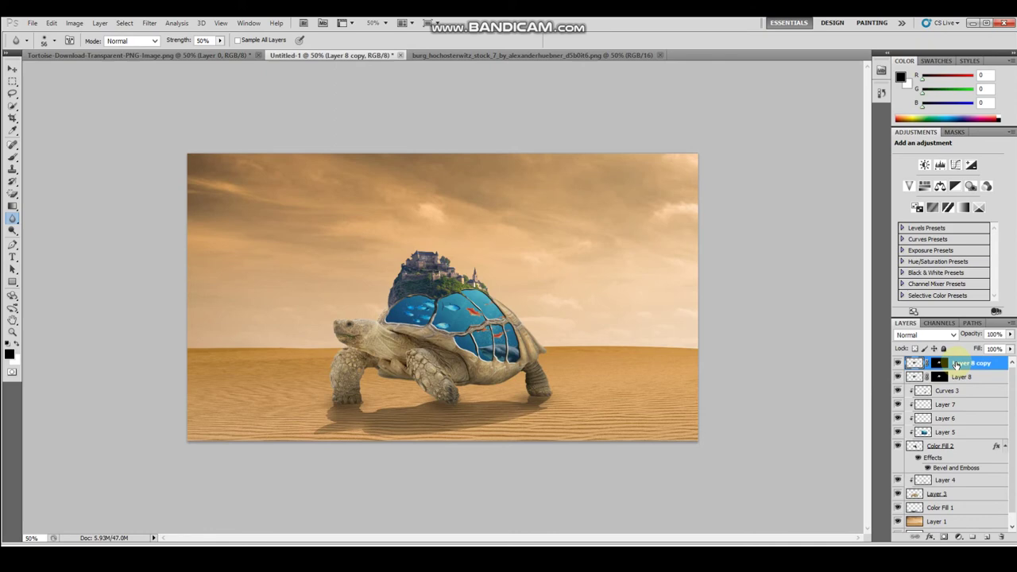
# Add a black Solid Color fill clipped to Layer 8 copy and merge them into one silhouette
pyautogui.click(960, 538)
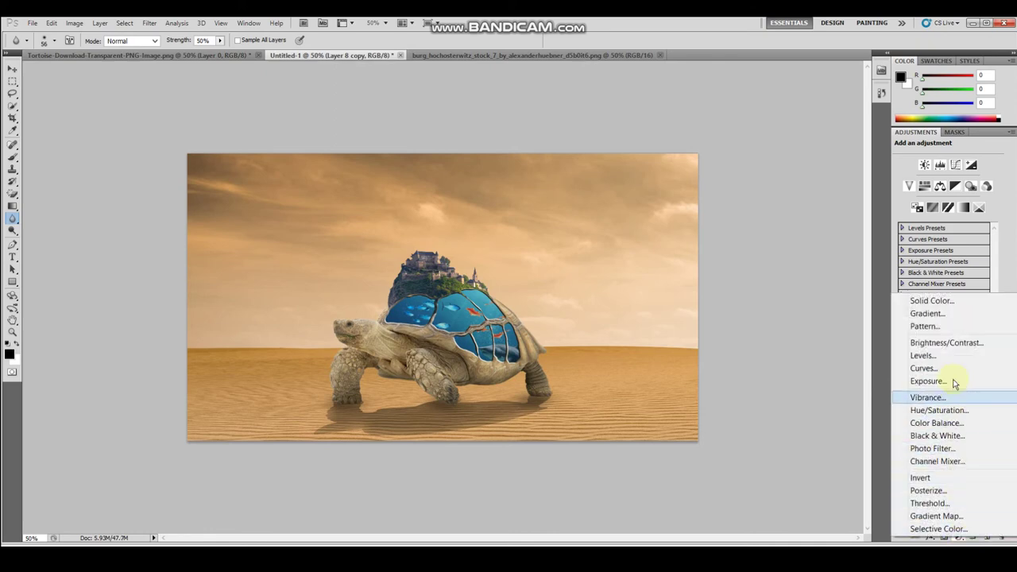
pyautogui.click(930, 301)
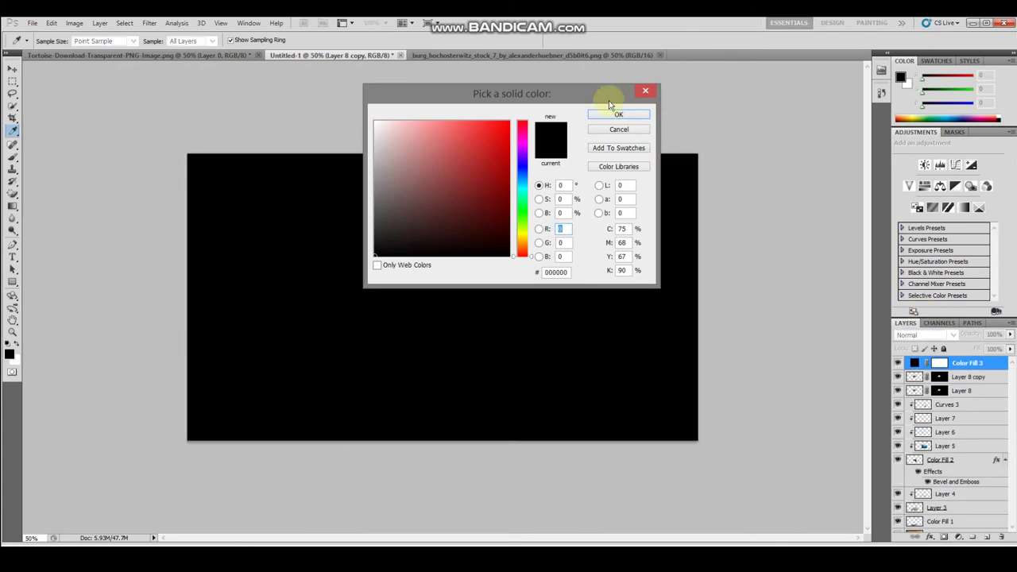
pyautogui.click(618, 114)
pyautogui.rightClick(970, 366)
pyautogui.click(937, 228)
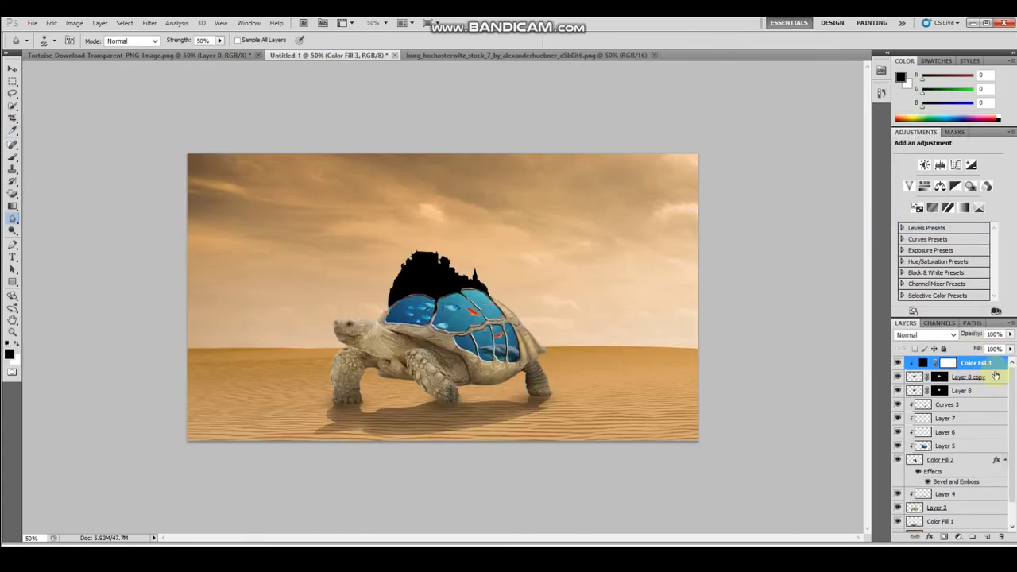
pyautogui.keyDown('ctrl'); pyautogui.click(995, 375); pyautogui.keyUp('ctrl')
pyautogui.rightClick(993, 374)
pyautogui.click(973, 337)
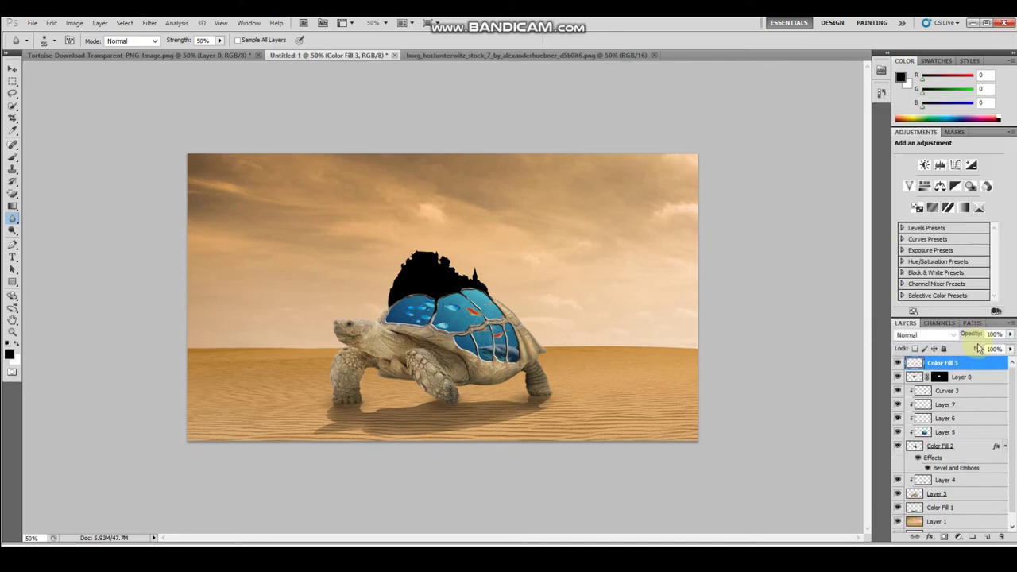
# Flip the black silhouette vertically beneath the tortoise, warp it, and lower its opacity
pyautogui.hotkey('ctrl', 't')
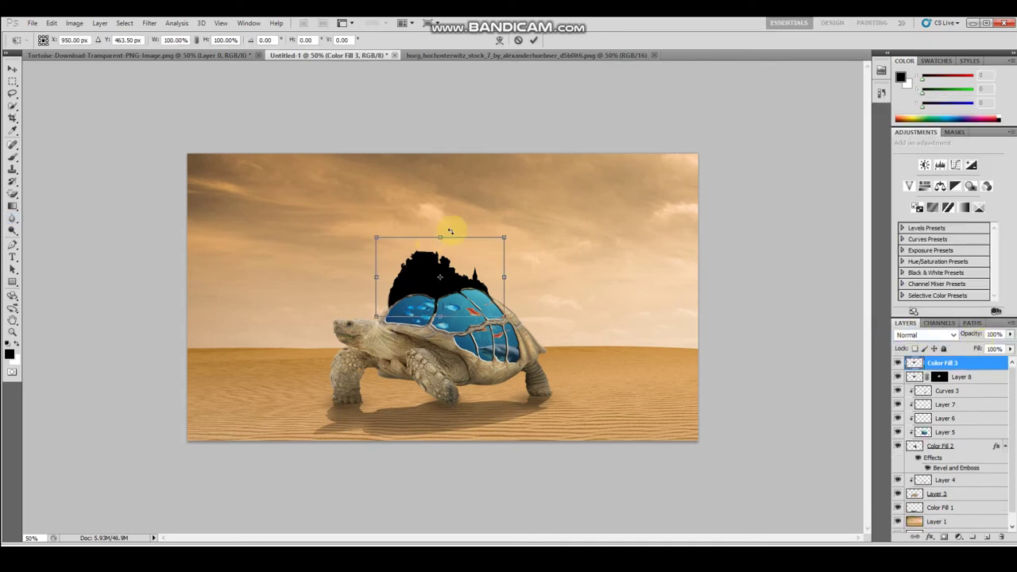
pyautogui.moveTo(439, 238)
pyautogui.mouseDown()
pyautogui.moveTo(450, 399)
pyautogui.moveTo(447, 439)
pyautogui.moveTo(427, 444)
pyautogui.mouseUp()
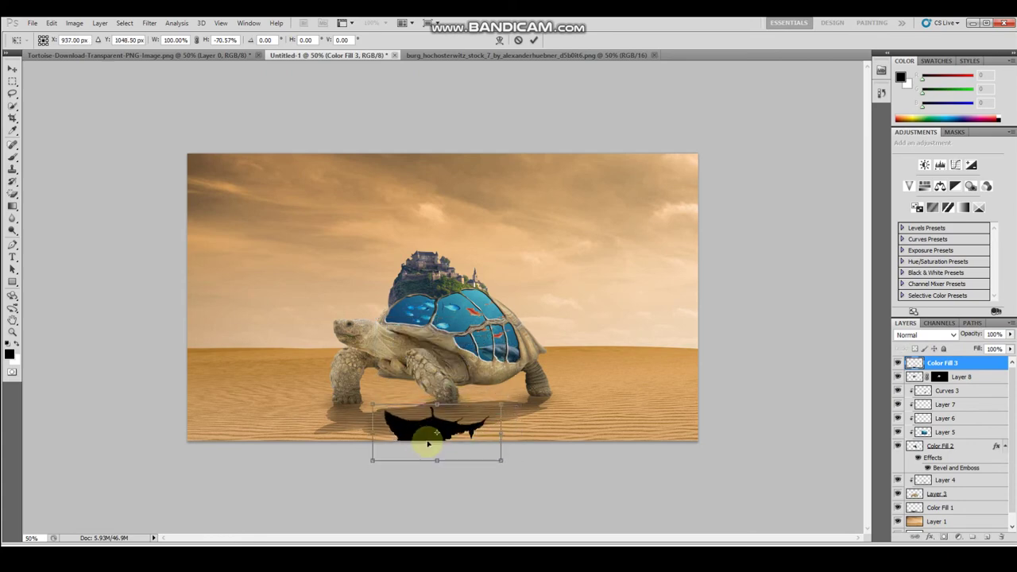
pyautogui.click(499, 40)
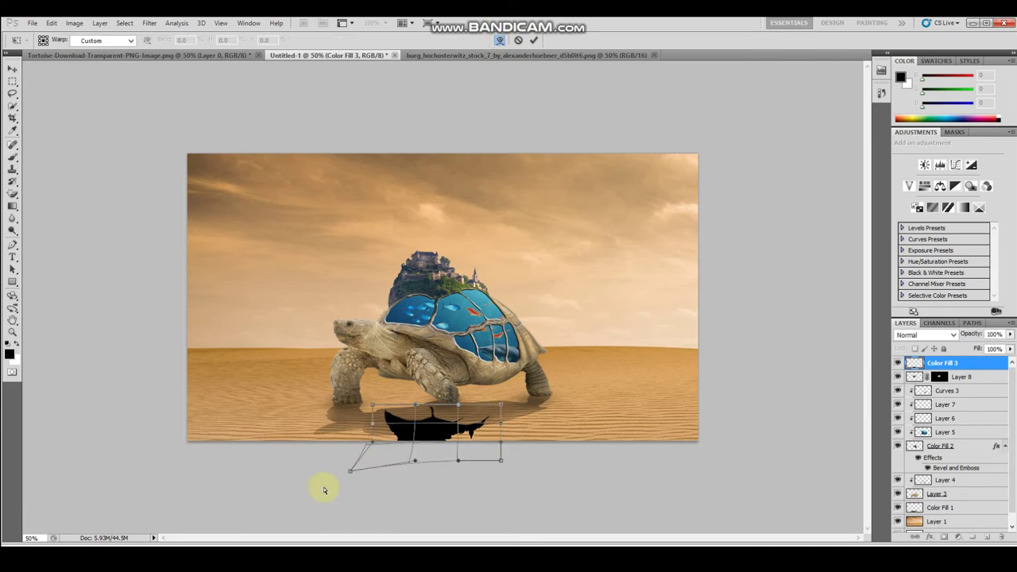
pyautogui.press('Return')
pyautogui.press('r')
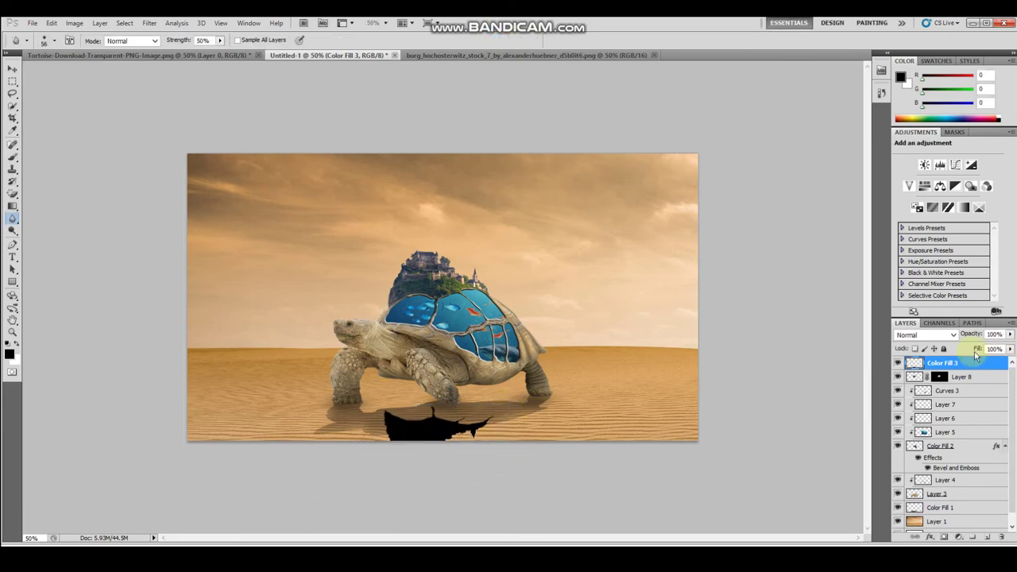
pyautogui.moveTo(1009, 334); pyautogui.dragTo(983, 348)
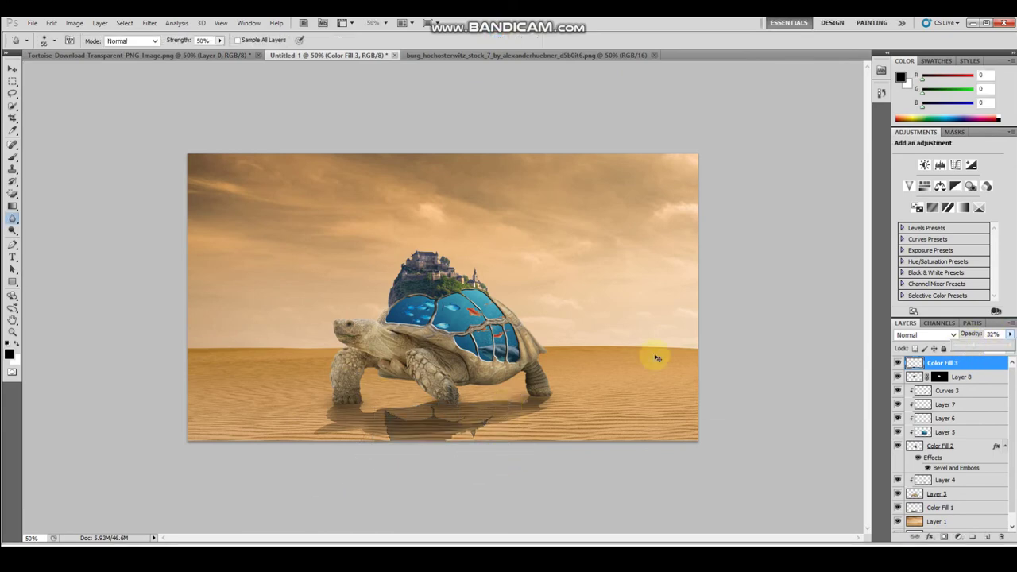
# Erase the part of the shadow closest to the tortoise
pyautogui.hotkey('ctrl', '+')
pyautogui.click(13, 194)
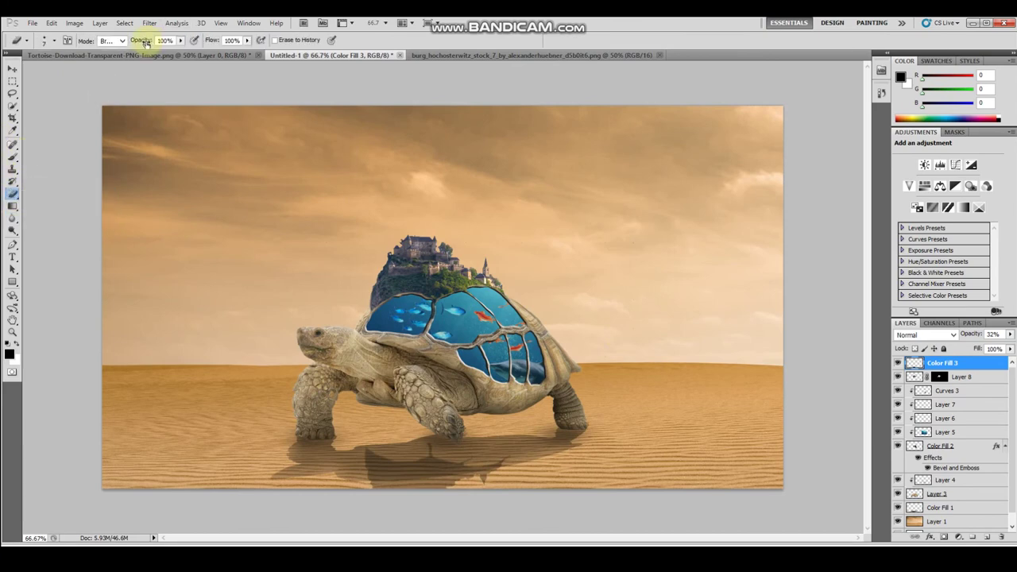
pyautogui.rightClick(424, 211)
pyautogui.click(361, 458)
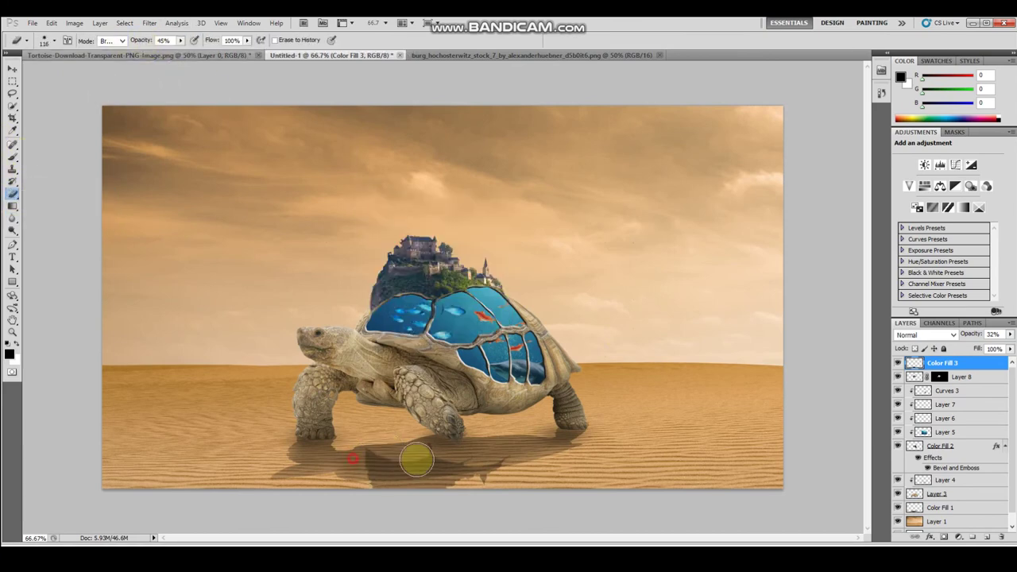
pyautogui.moveTo(363, 453); pyautogui.dragTo(499, 447)
# Warp the shadow toward the lower left, erase more under the tortoise, and set 46% opacity
pyautogui.hotkey('ctrl', 't')
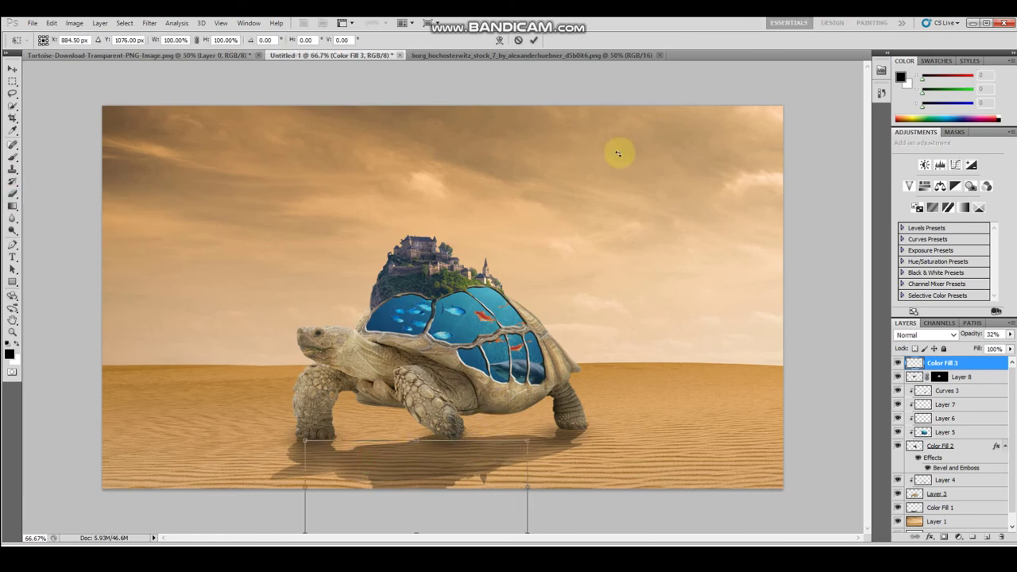
pyautogui.click(499, 40)
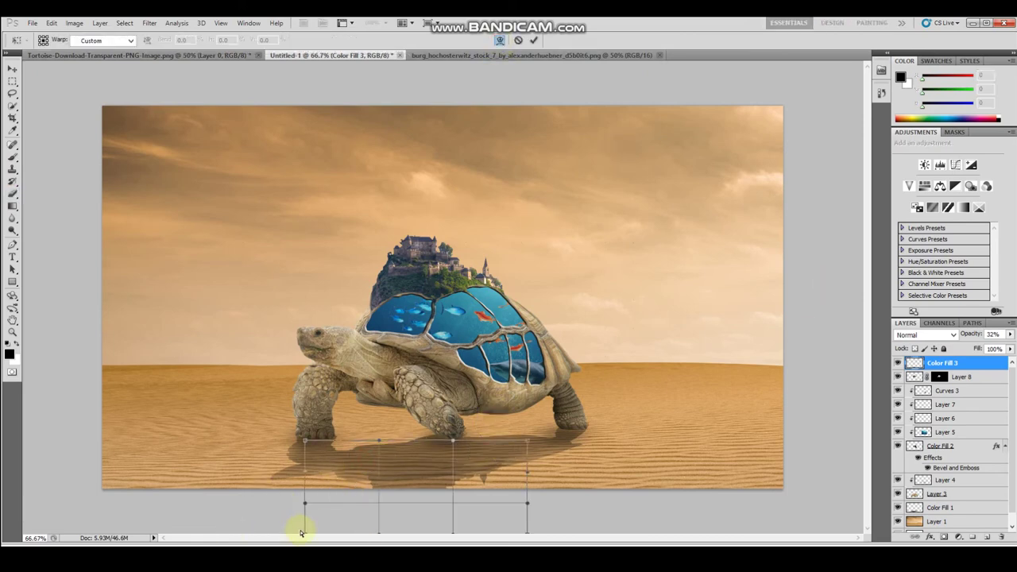
pyautogui.moveTo(304, 533); pyautogui.dragTo(56, 534)
pyautogui.moveTo(303, 494); pyautogui.dragTo(188, 453)
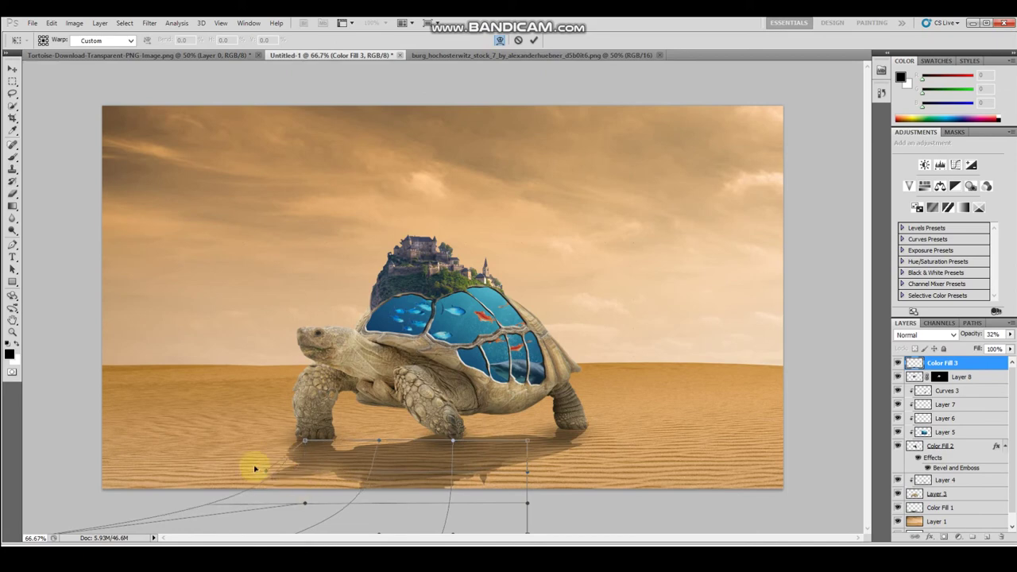
pyautogui.press('Return')
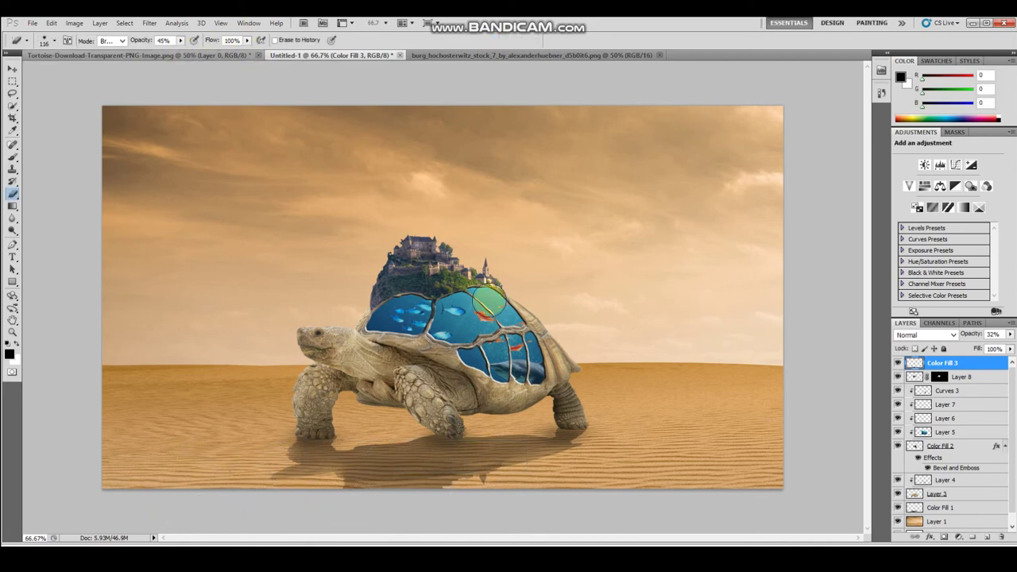
pyautogui.moveTo(494, 451); pyautogui.dragTo(345, 454)
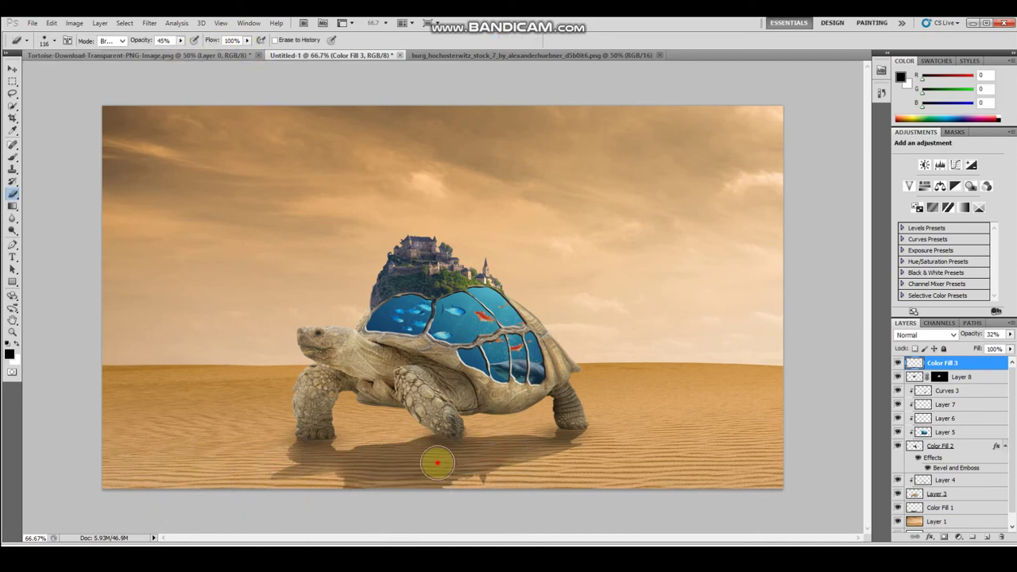
pyautogui.moveTo(964, 335); pyautogui.dragTo(973, 335)
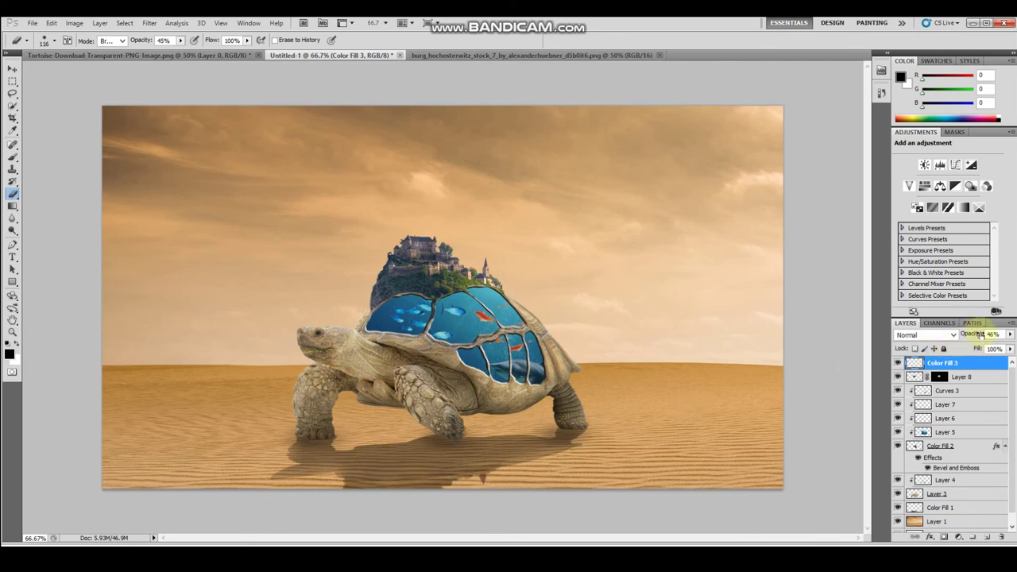
pyautogui.hotkey('ctrl', '-')
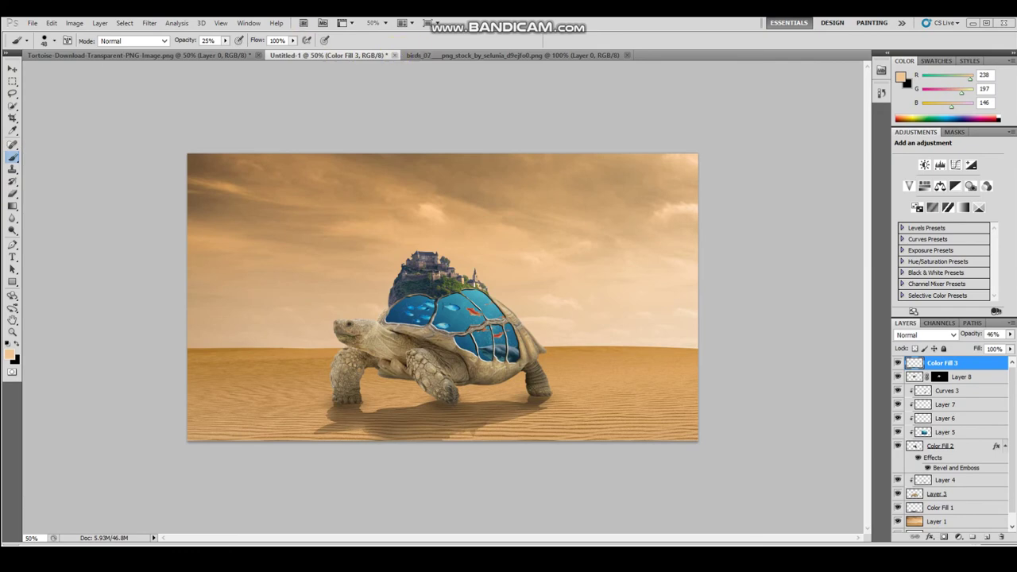
# Drag the birds_07 flock into Untitled-1 and scale it down beside the castle
pyautogui.click(508, 55)
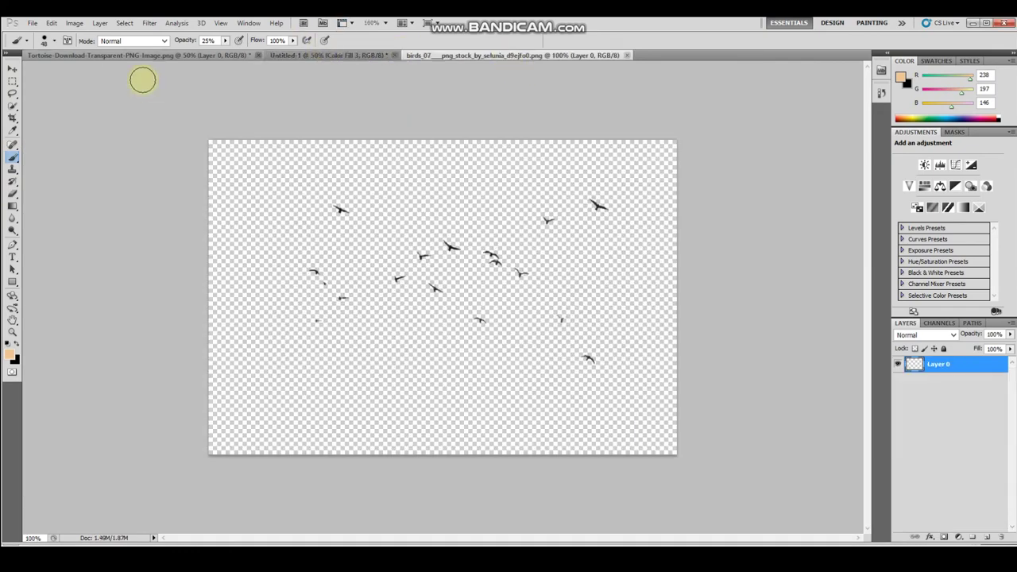
pyautogui.click(13, 69)
pyautogui.moveTo(486, 188); pyautogui.dragTo(570, 225)
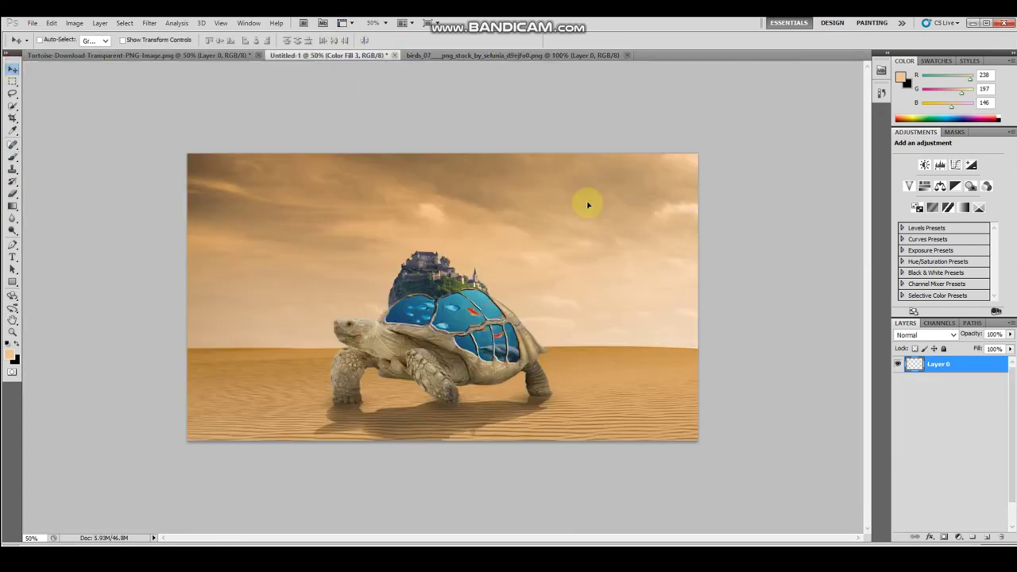
pyautogui.hotkey('ctrl', 't')
pyautogui.moveTo(608, 294); pyautogui.dragTo(546, 274)
pyautogui.press('Return')
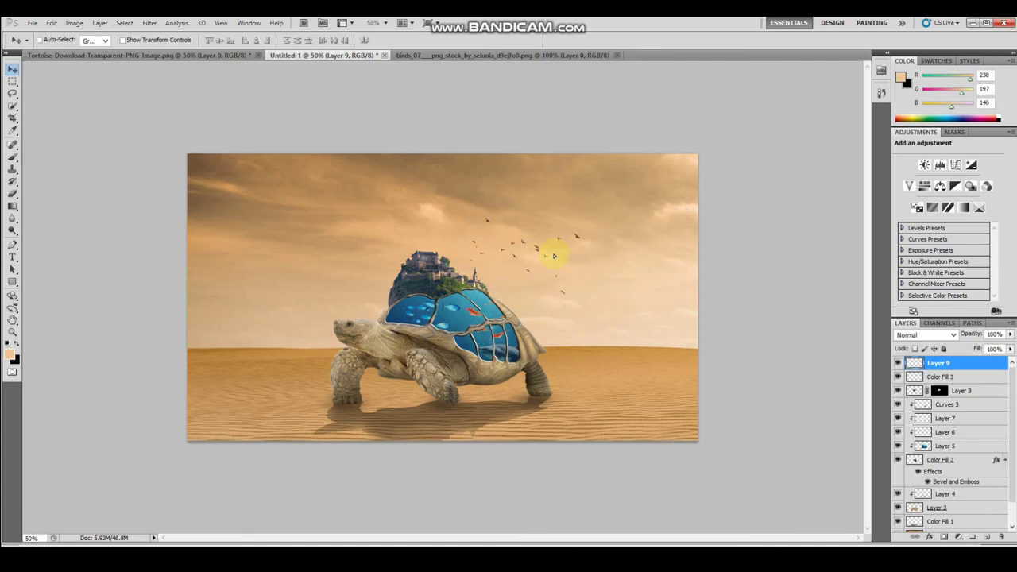
pyautogui.scroll(-1, 949, 441)
pyautogui.click(957, 471)
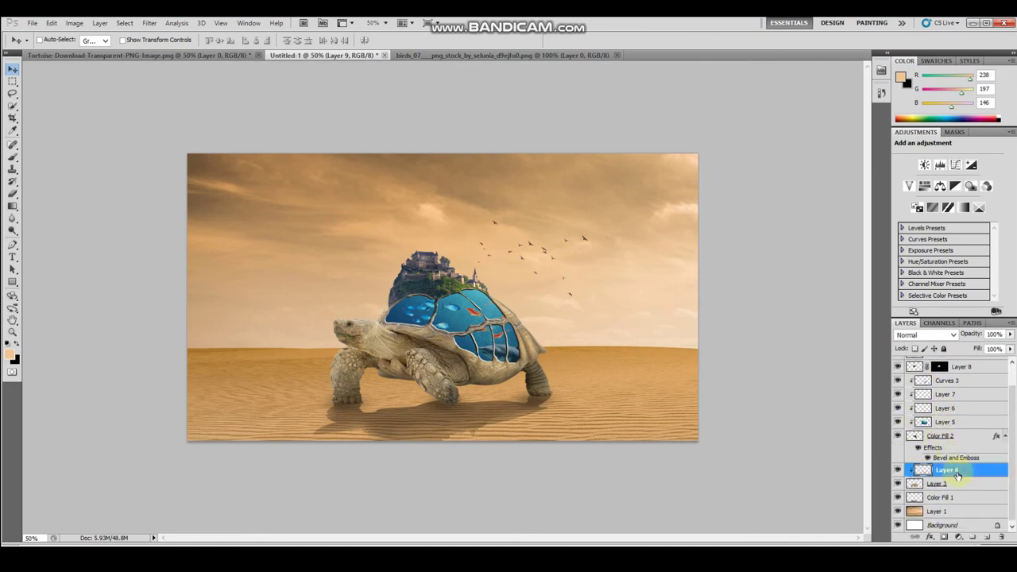
# Set up a soft Brush at 43% opacity in light peach (R238, G197, B146)
pyautogui.click(13, 159)
pyautogui.click(10, 354)
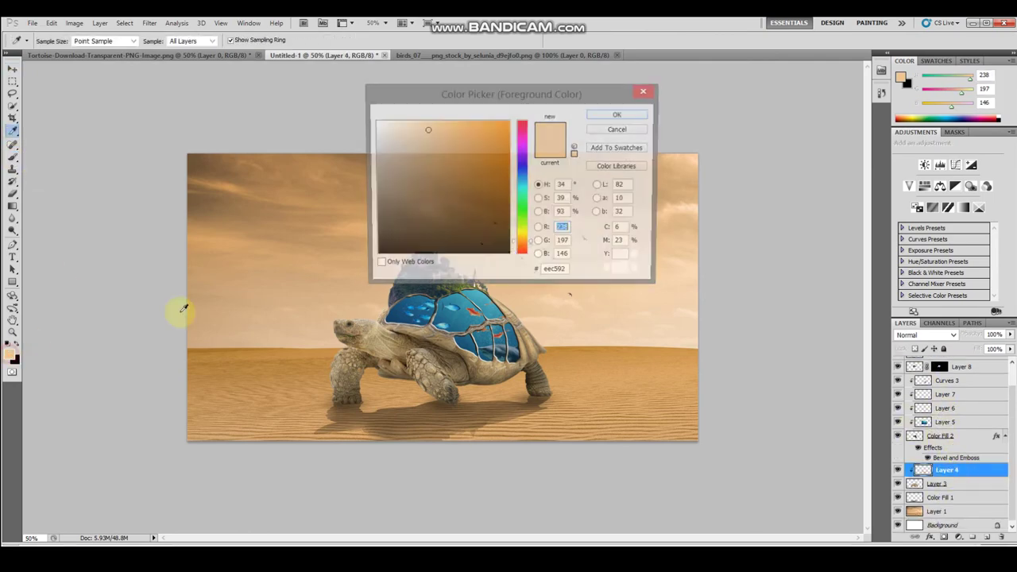
pyautogui.click(600, 116)
pyautogui.rightClick(602, 224)
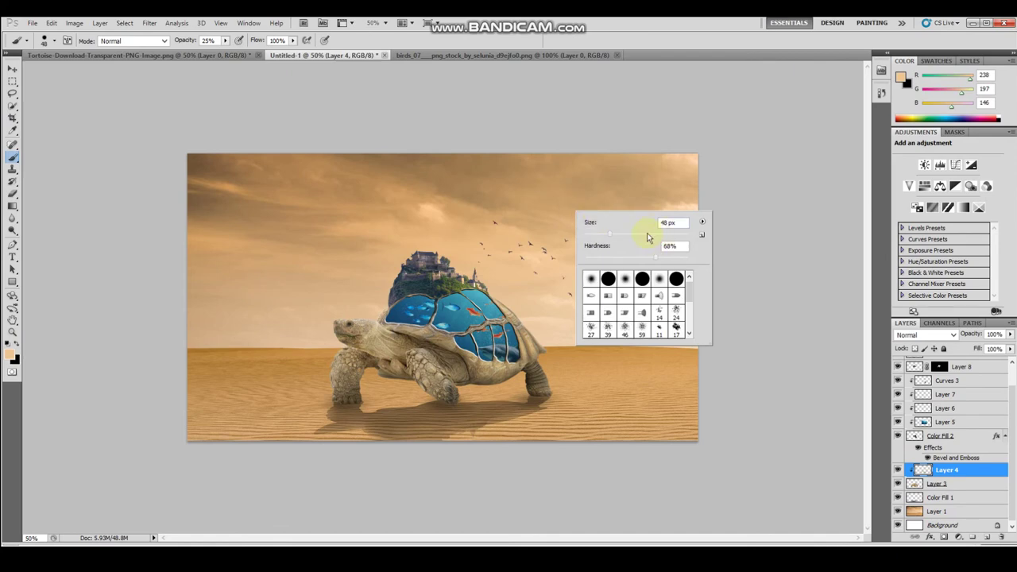
pyautogui.click(625, 258)
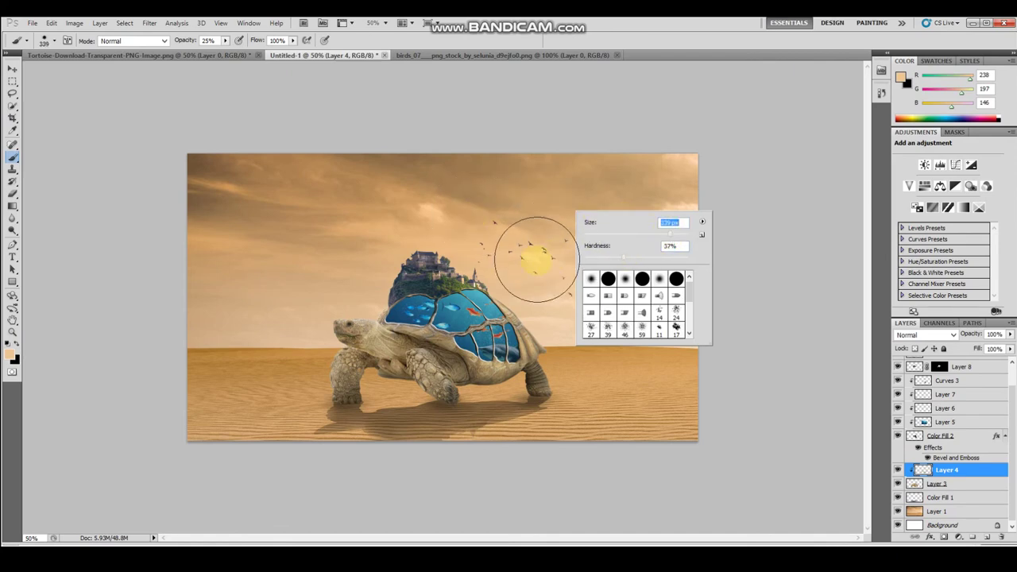
pyautogui.click(523, 271)
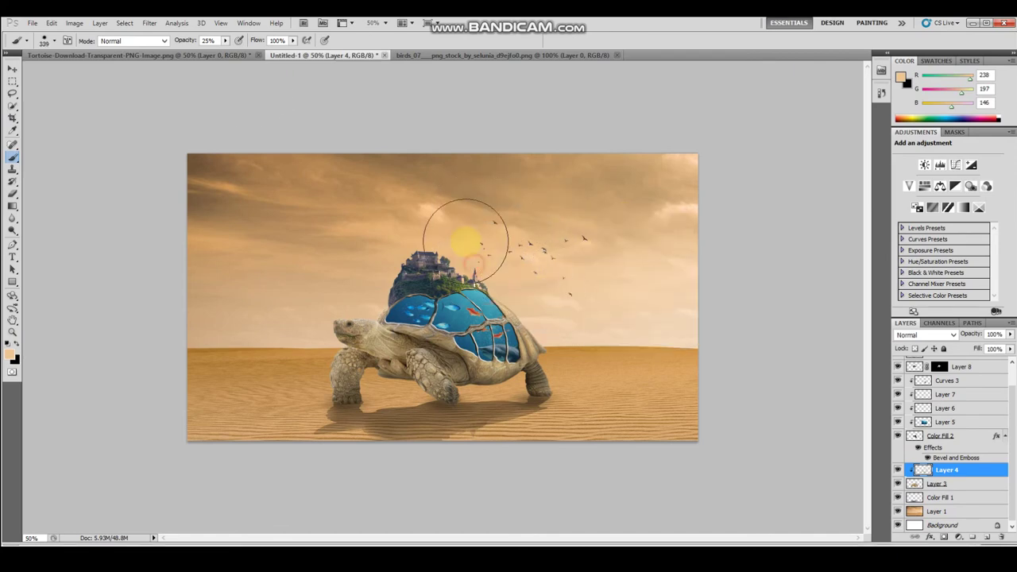
pyautogui.moveTo(182, 40); pyautogui.dragTo(197, 40)
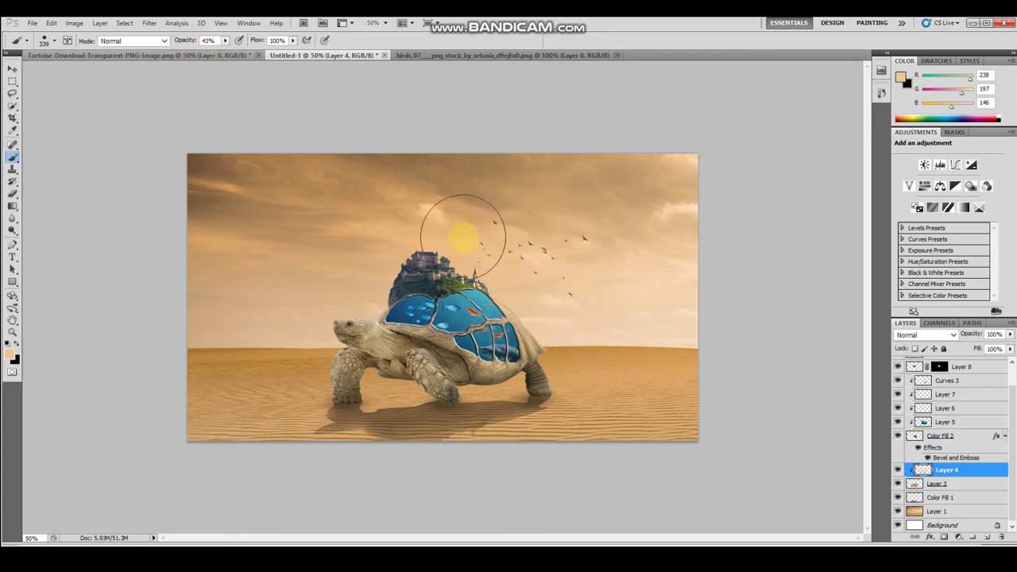
# Paint soft peach glow into the sky around the birds on Layer 8 and Layer 4
pyautogui.click(965, 367)
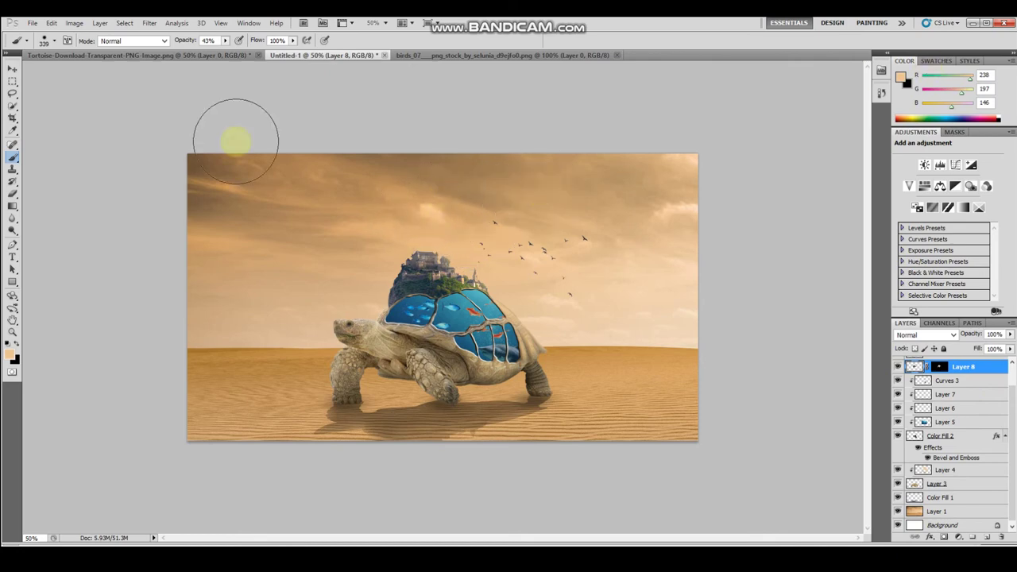
pyautogui.click(16, 343)
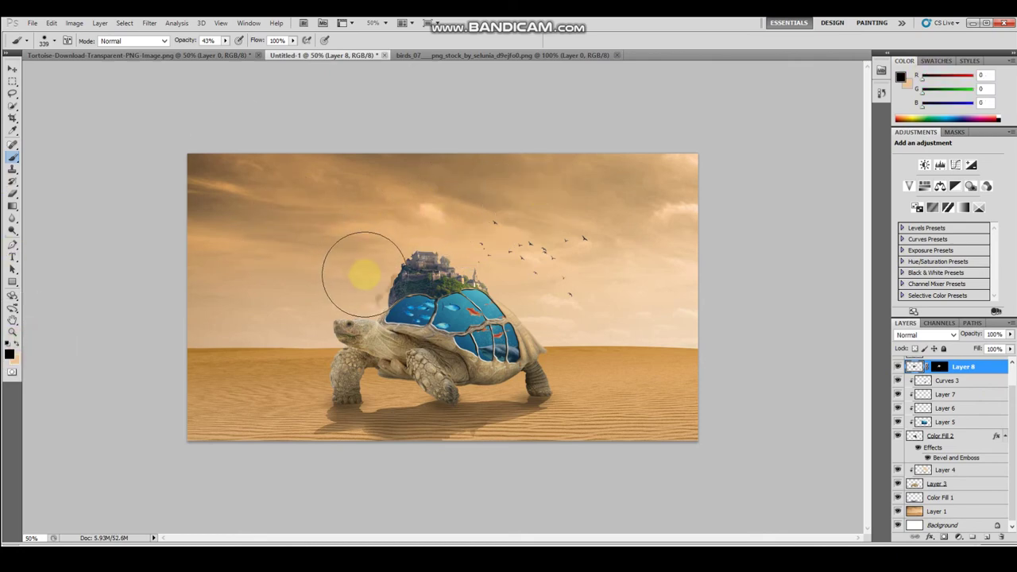
pyautogui.click(16, 343)
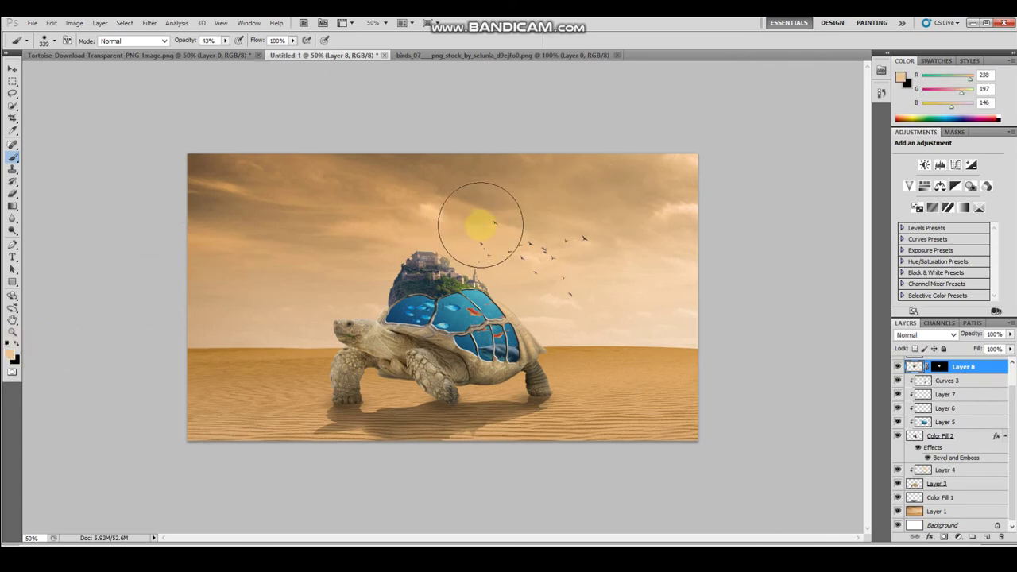
pyautogui.hotkey('ctrl', '-')
pyautogui.hotkey('ctrl', '+')
pyautogui.hotkey('ctrl', '+')
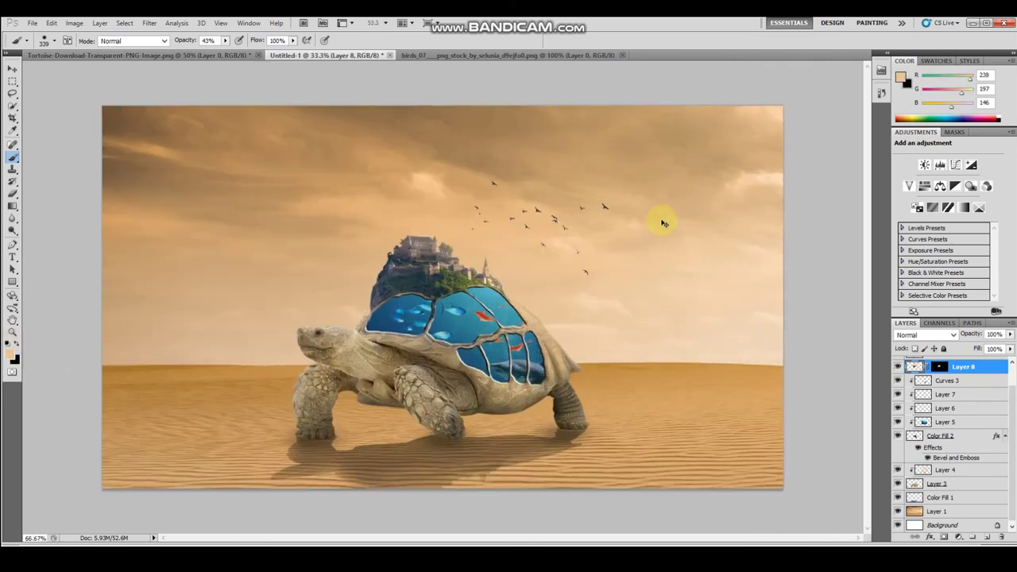
pyautogui.hotkey('ctrl', '+')
pyautogui.moveTo(531, 230); pyautogui.dragTo(586, 227)
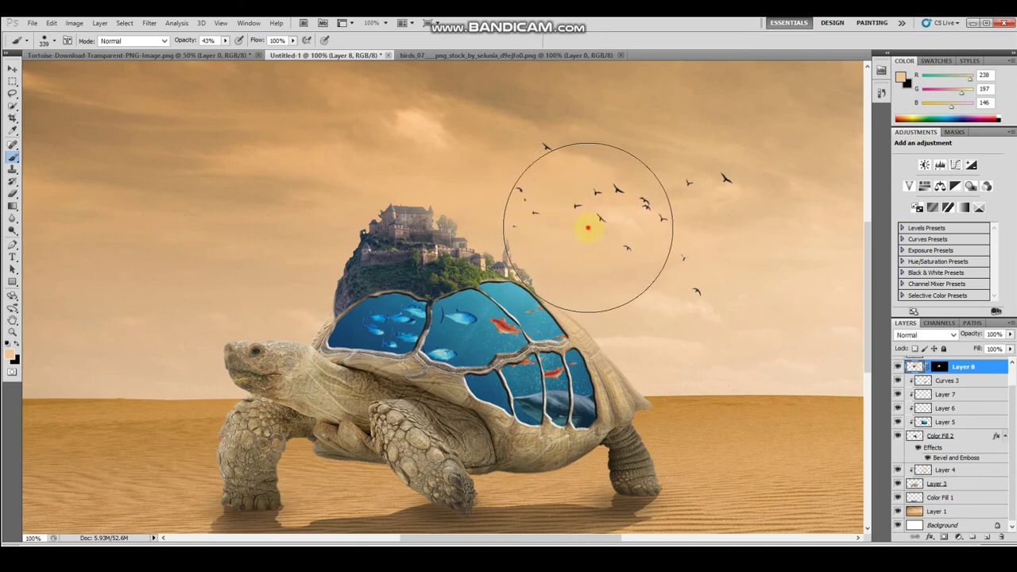
pyautogui.click(945, 470)
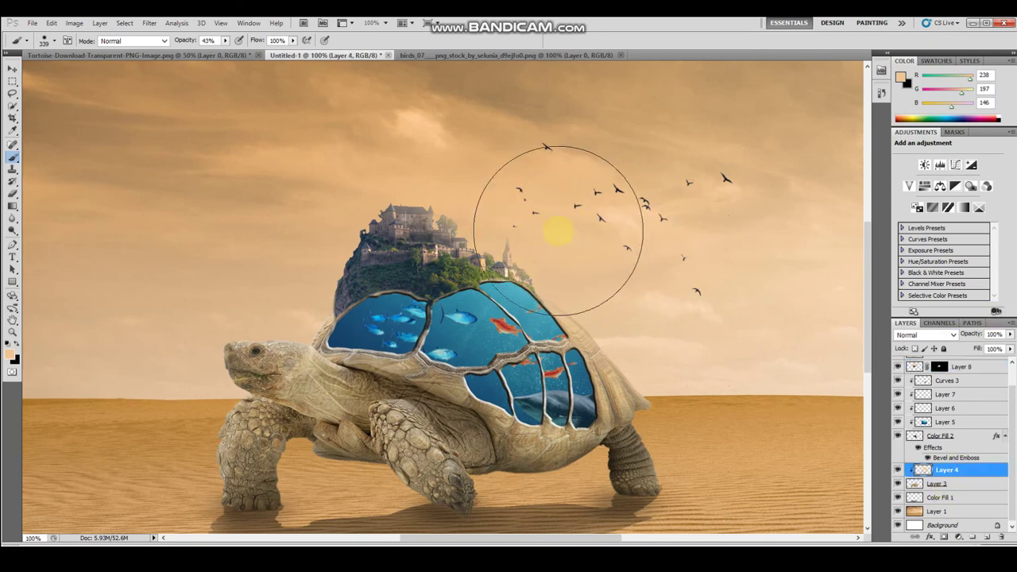
pyautogui.moveTo(569, 205); pyautogui.dragTo(628, 264)
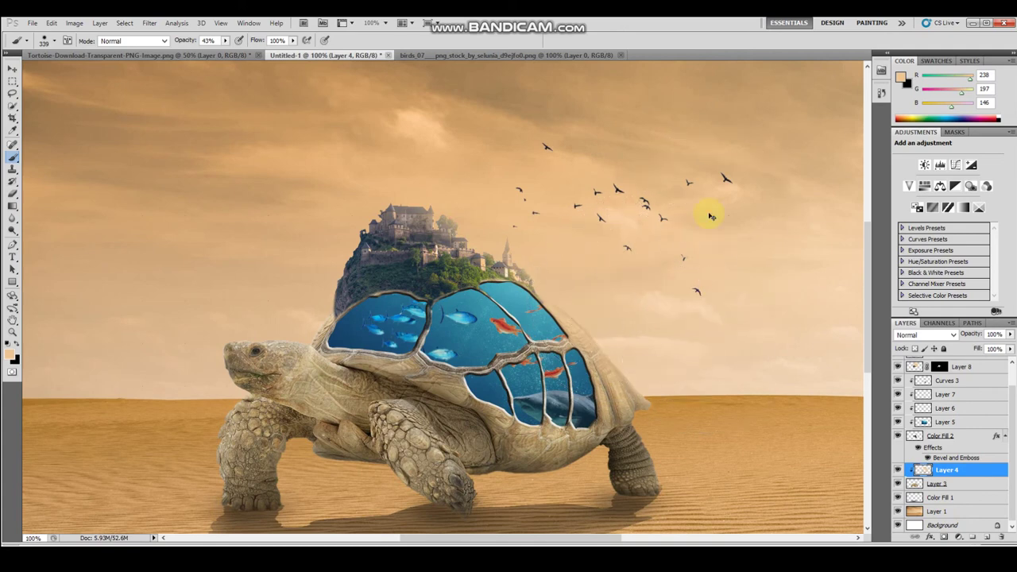
pyautogui.hotkey('ctrl', '-')
pyautogui.hotkey('ctrl', '-')
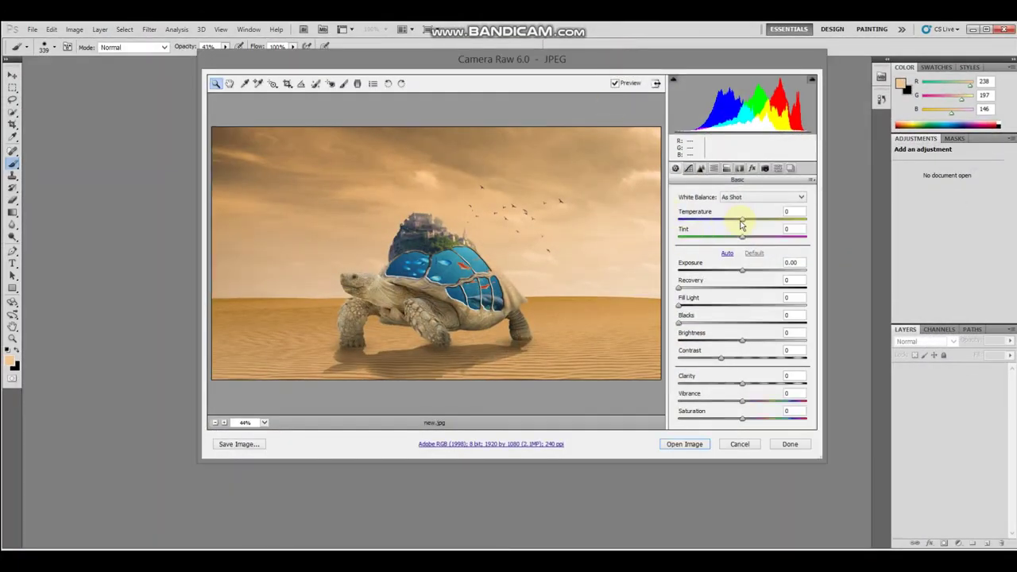
# Grade with Temperature +4, Tint -3, Recovery 18, Clarity +27, Vibrance -11, and raise curve Highlights and Lights
pyautogui.moveTo(738, 221); pyautogui.dragTo(753, 240)
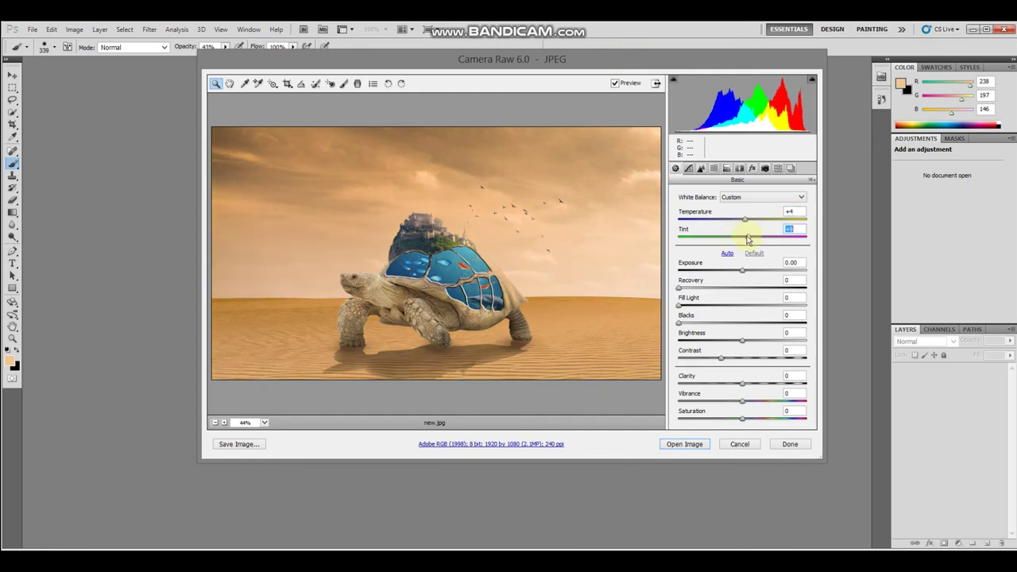
pyautogui.moveTo(746, 239); pyautogui.dragTo(743, 274)
pyautogui.moveTo(679, 289)
pyautogui.mouseDown()
pyautogui.moveTo(710, 291)
pyautogui.moveTo(699, 290)
pyautogui.moveTo(698, 313)
pyautogui.moveTo(679, 307)
pyautogui.moveTo(696, 327)
pyautogui.moveTo(680, 324)
pyautogui.mouseUp()
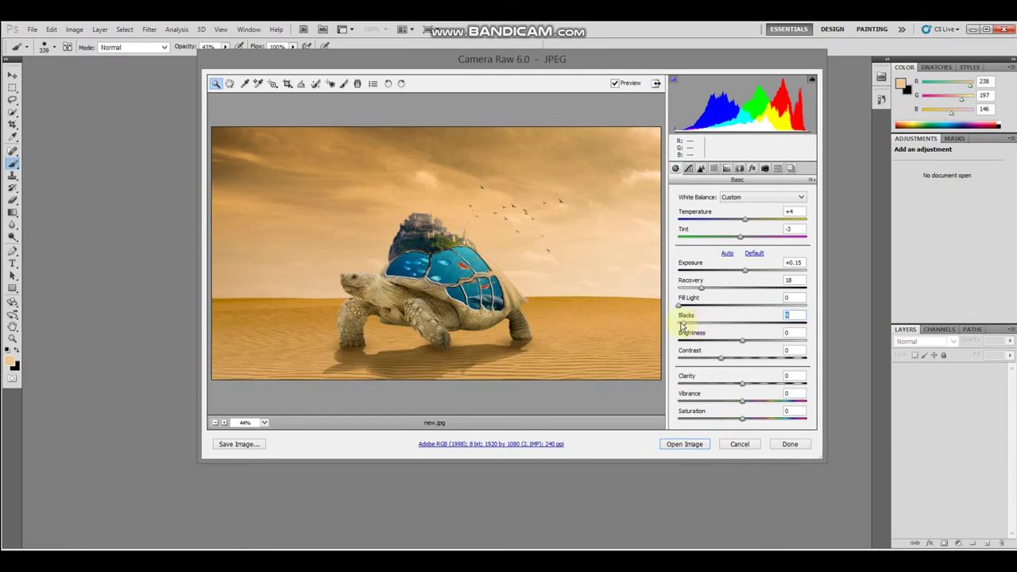
pyautogui.moveTo(742, 384); pyautogui.dragTo(772, 390)
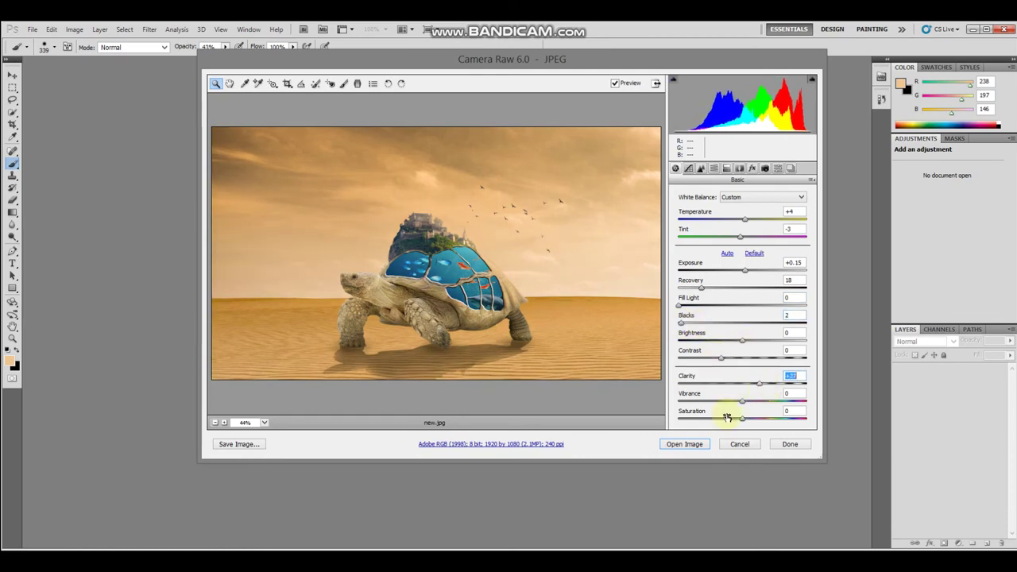
pyautogui.moveTo(729, 402); pyautogui.dragTo(738, 421)
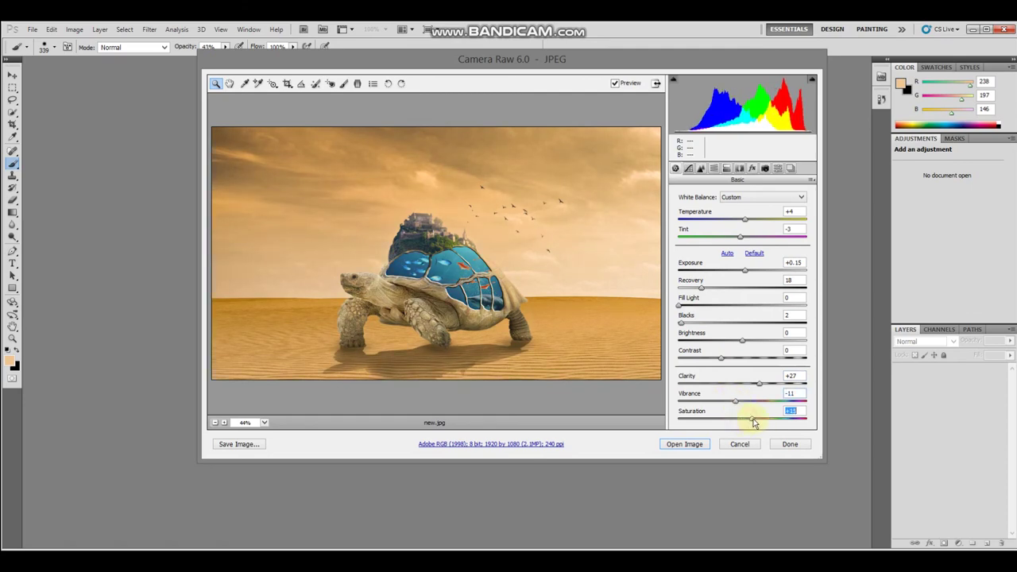
pyautogui.click(688, 167)
pyautogui.moveTo(741, 377)
pyautogui.mouseDown()
pyautogui.moveTo(752, 382)
pyautogui.moveTo(750, 396)
pyautogui.moveTo(738, 394)
pyautogui.moveTo(743, 409)
pyautogui.mouseUp()
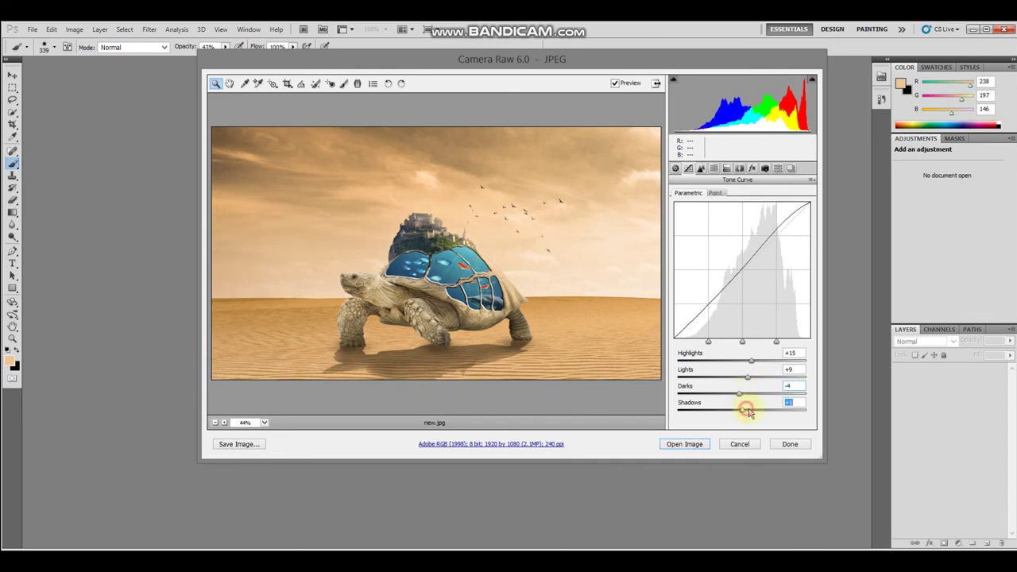
# In HSL Hue, set Blues to -8 and Yellows to +6 alongside the other hue shifts
pyautogui.click(702, 168)
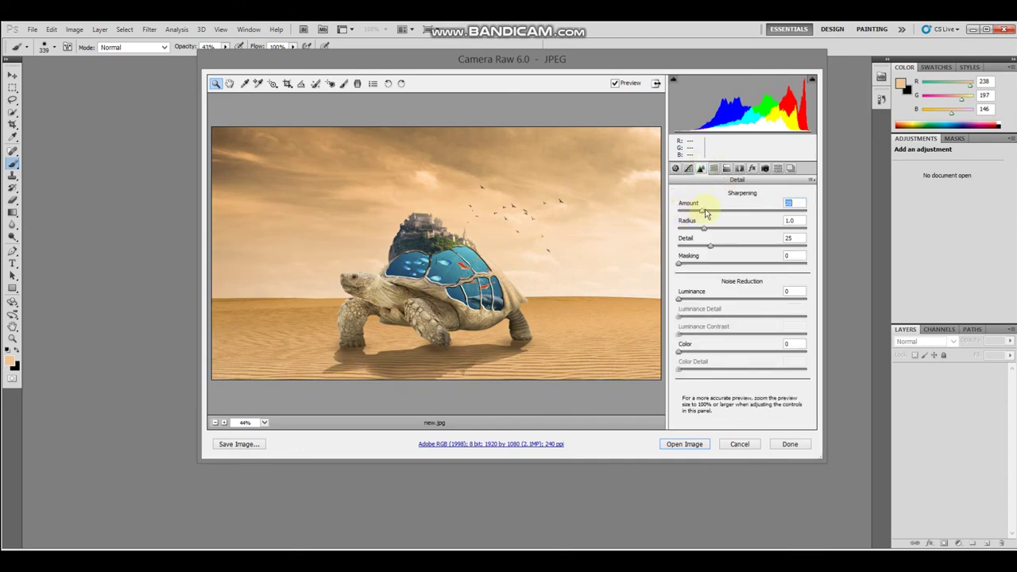
pyautogui.click(713, 168)
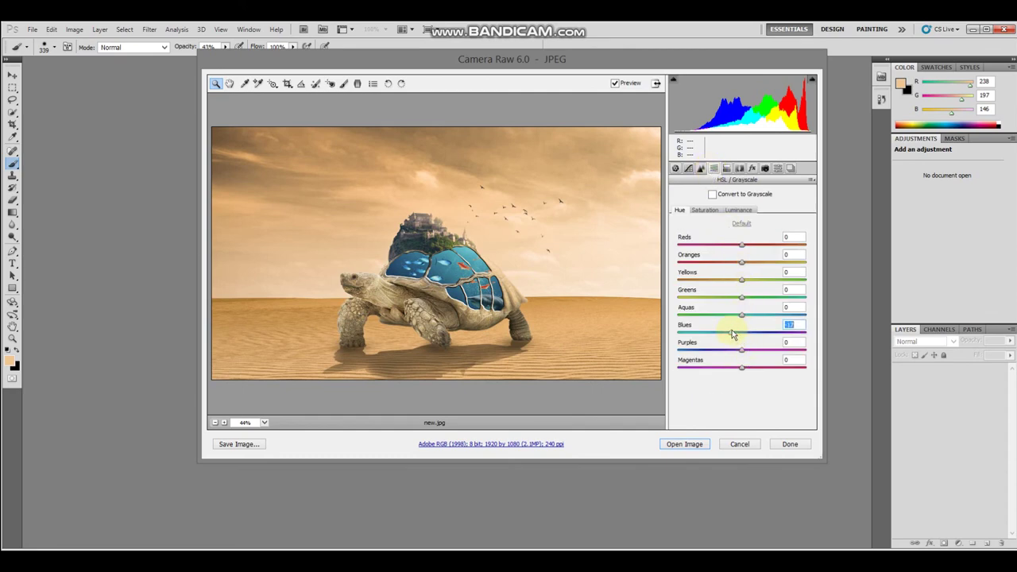
pyautogui.moveTo(826, 334); pyautogui.dragTo(739, 333)
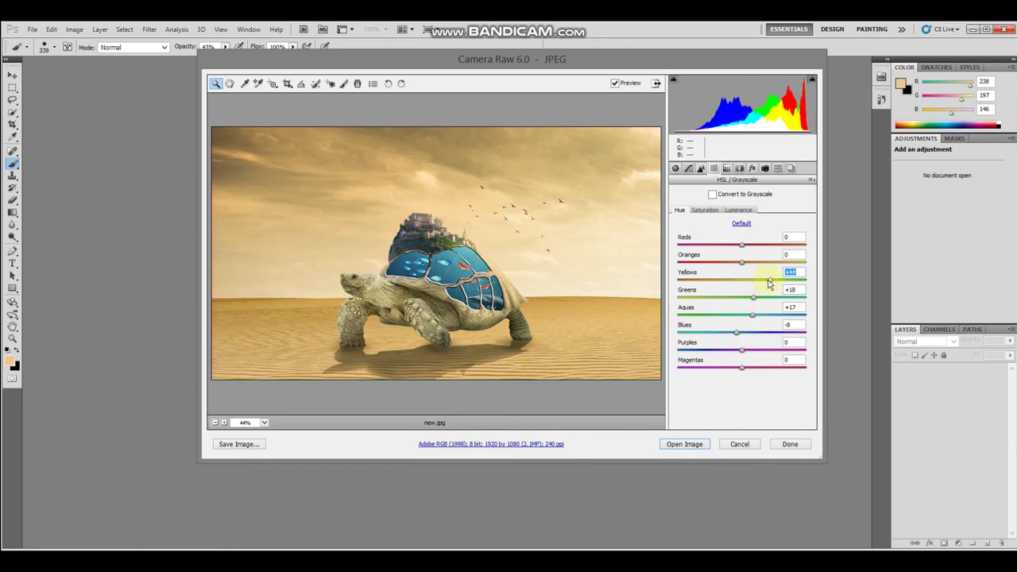
pyautogui.moveTo(732, 285); pyautogui.dragTo(745, 286)
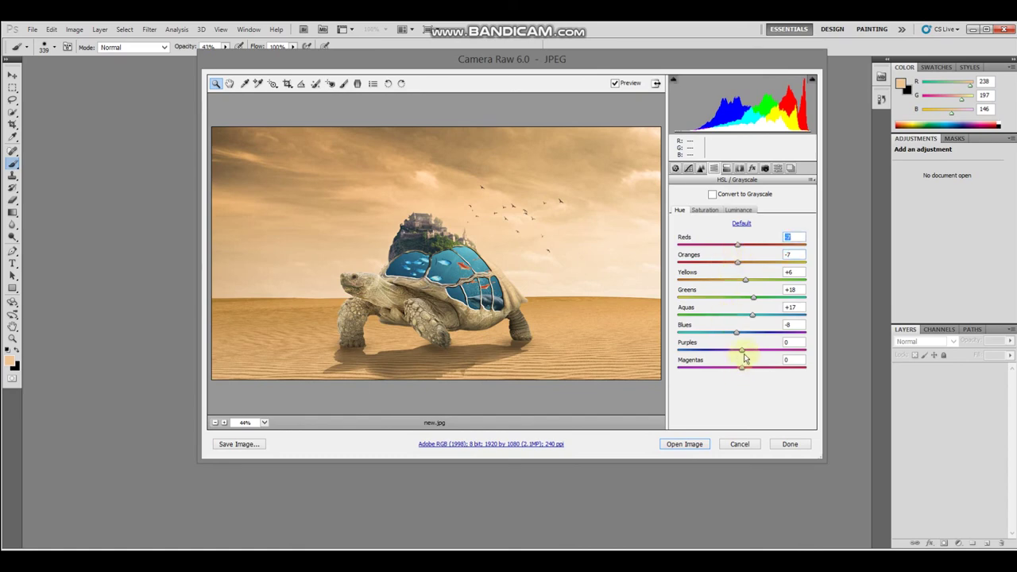
# Add a faint warm highlight split tone at Hue 3 with some saturation
pyautogui.click(726, 168)
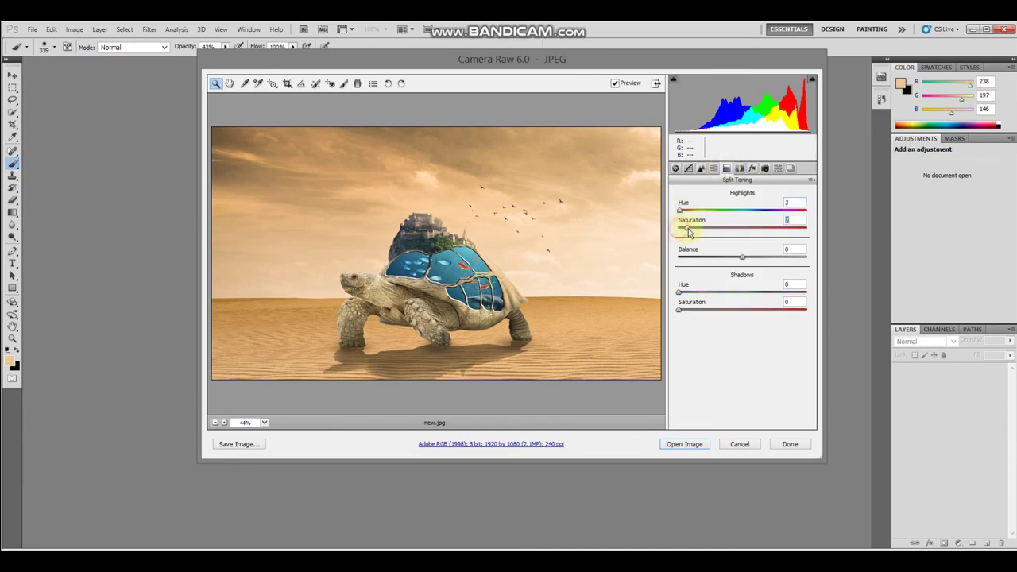
pyautogui.click(687, 229)
pyautogui.click(738, 170)
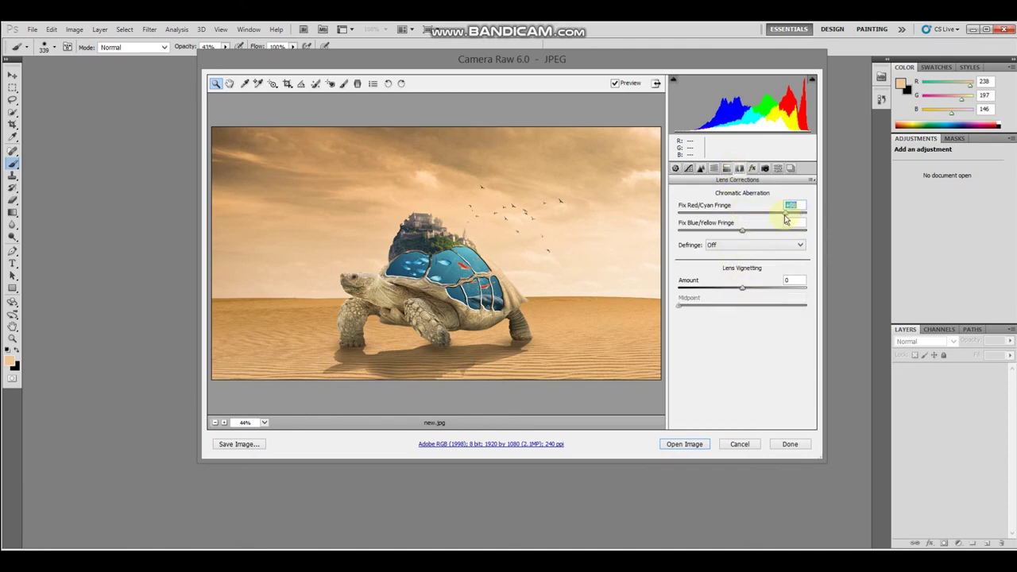
# Set film grain Amount to 12, then open the graded image as new.jpg
pyautogui.click(752, 169)
pyautogui.moveTo(680, 214); pyautogui.dragTo(719, 214)
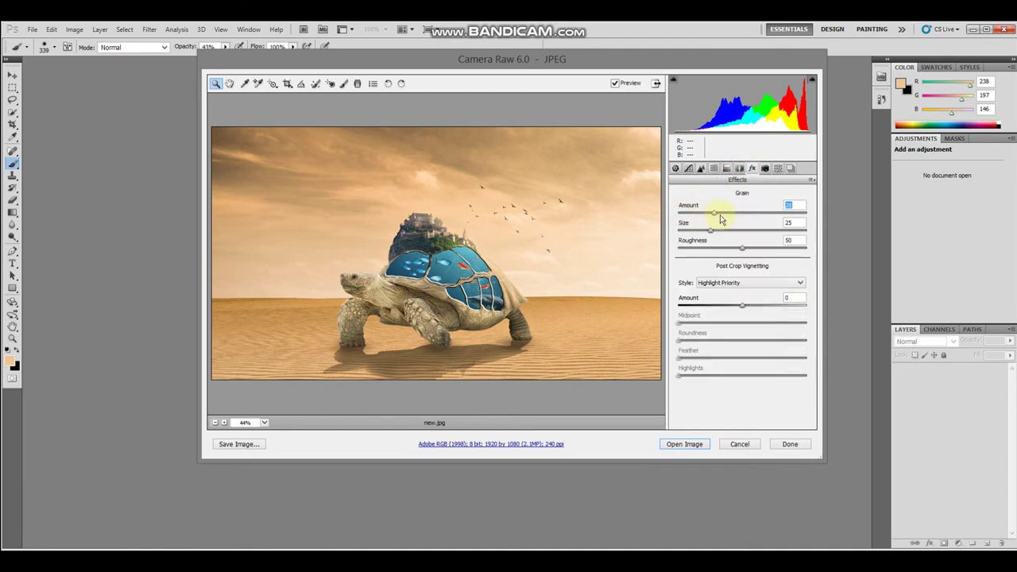
pyautogui.click(764, 169)
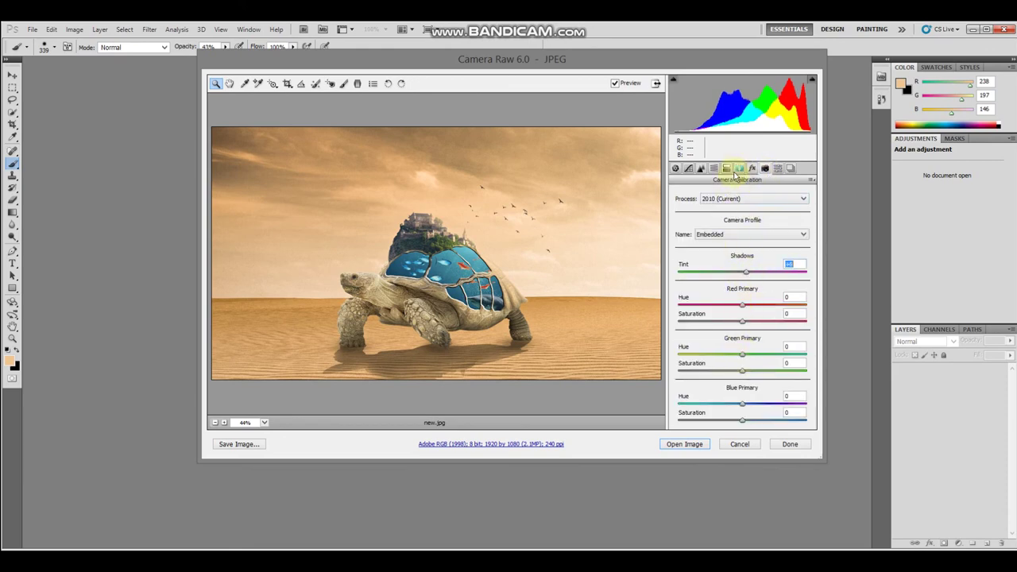
pyautogui.click(738, 170)
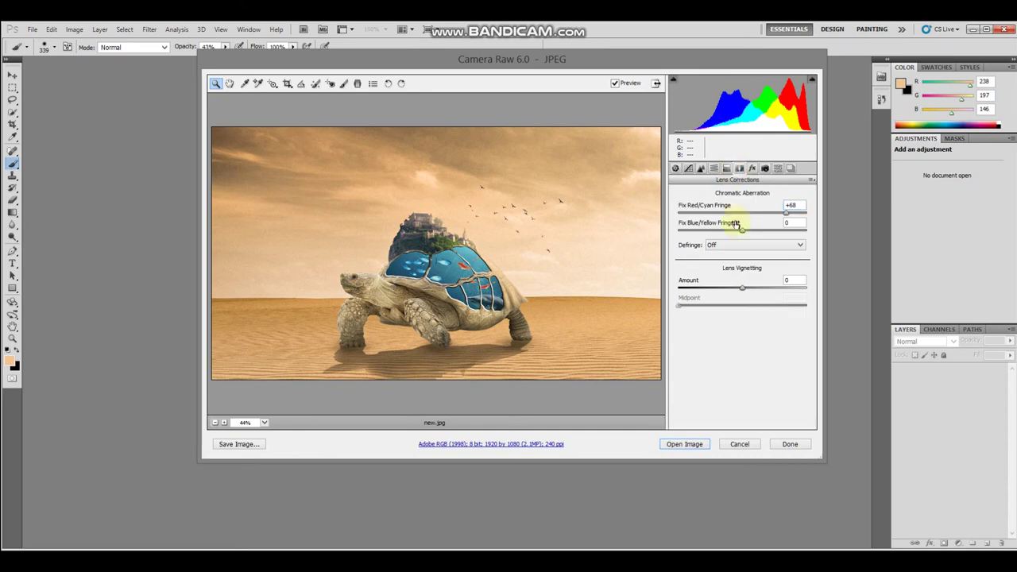
pyautogui.click(727, 169)
pyautogui.click(751, 169)
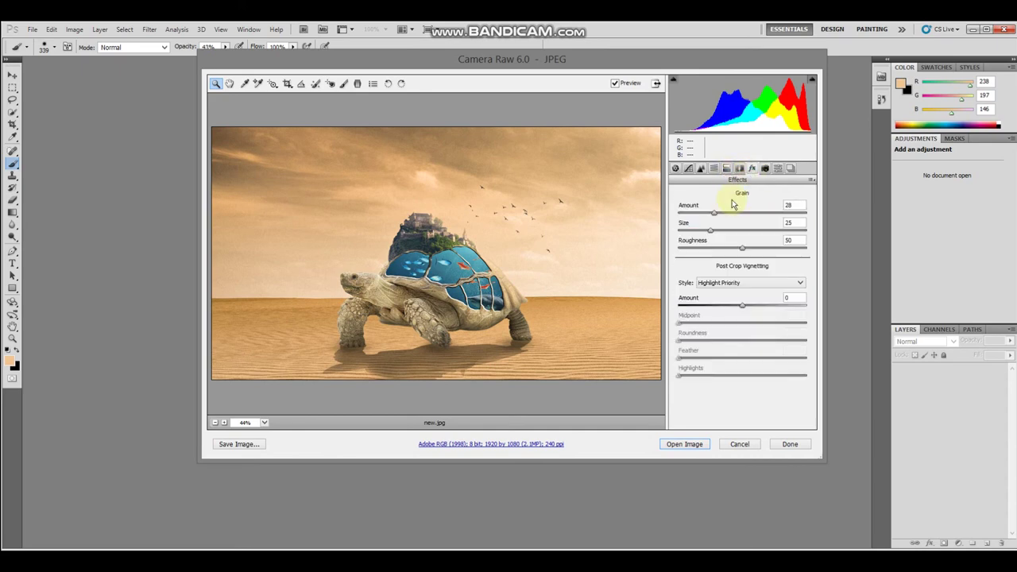
pyautogui.moveTo(743, 215); pyautogui.dragTo(694, 214)
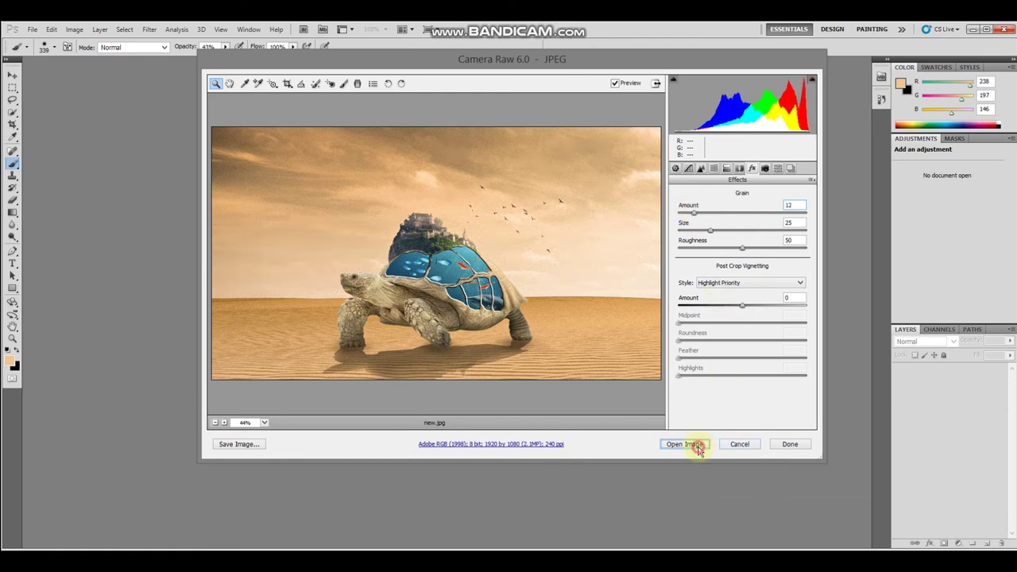
pyautogui.click(697, 449)
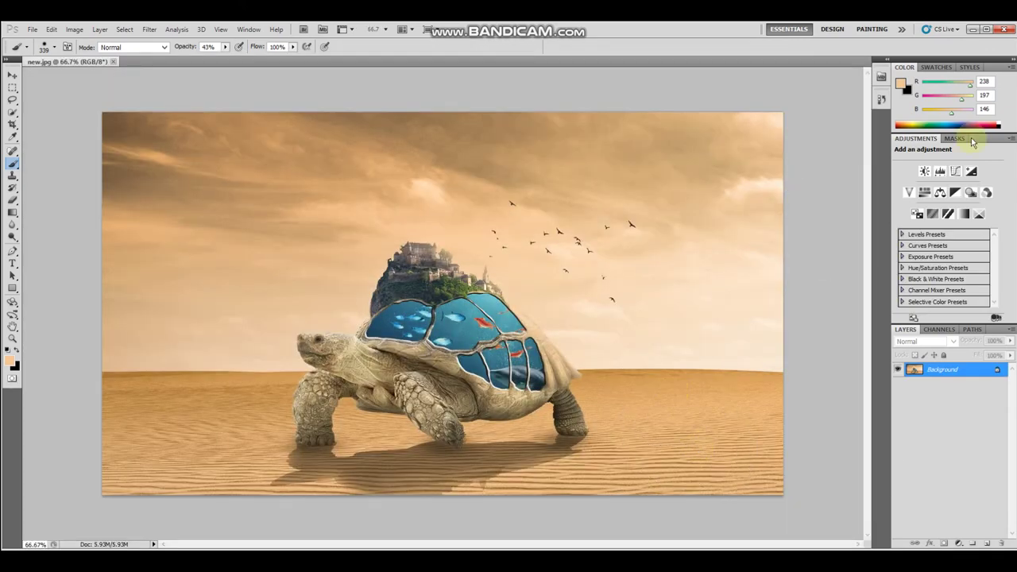